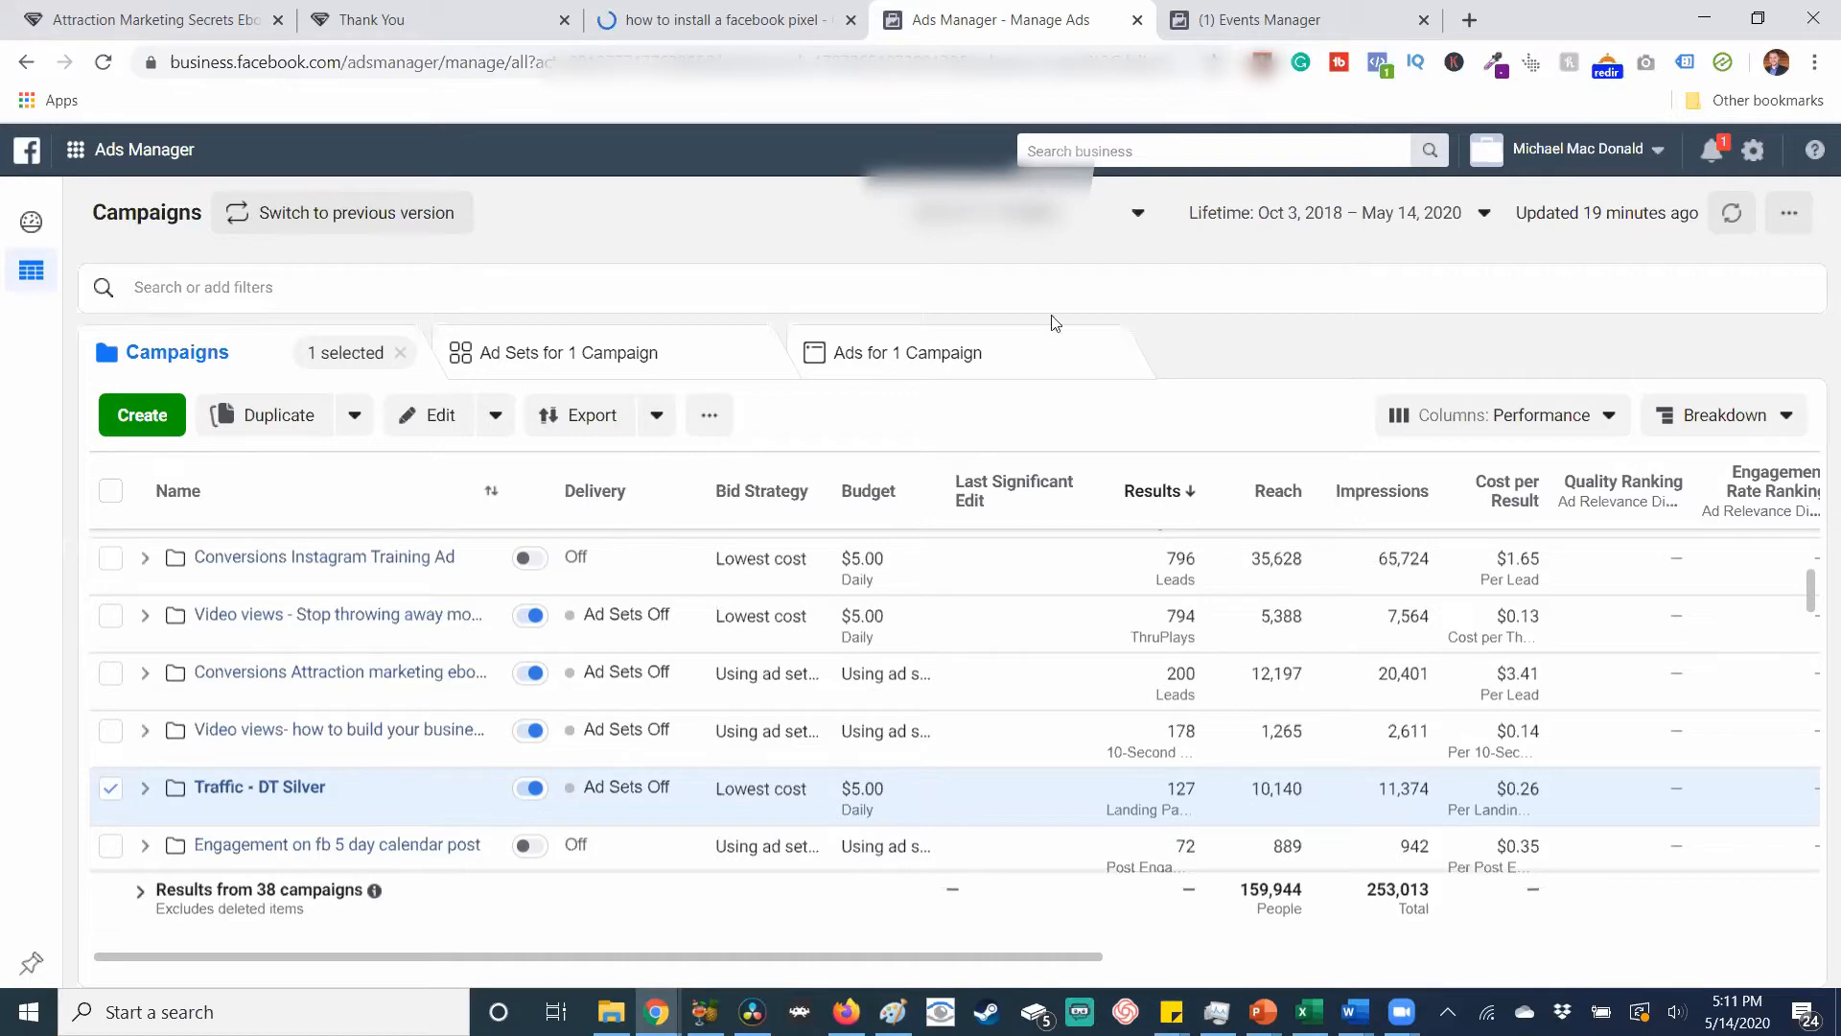
# Review the ebook landing page and its thank-you page, then open Facebook's help article on creating and installing a pixel.
pyautogui.click(472, 16)
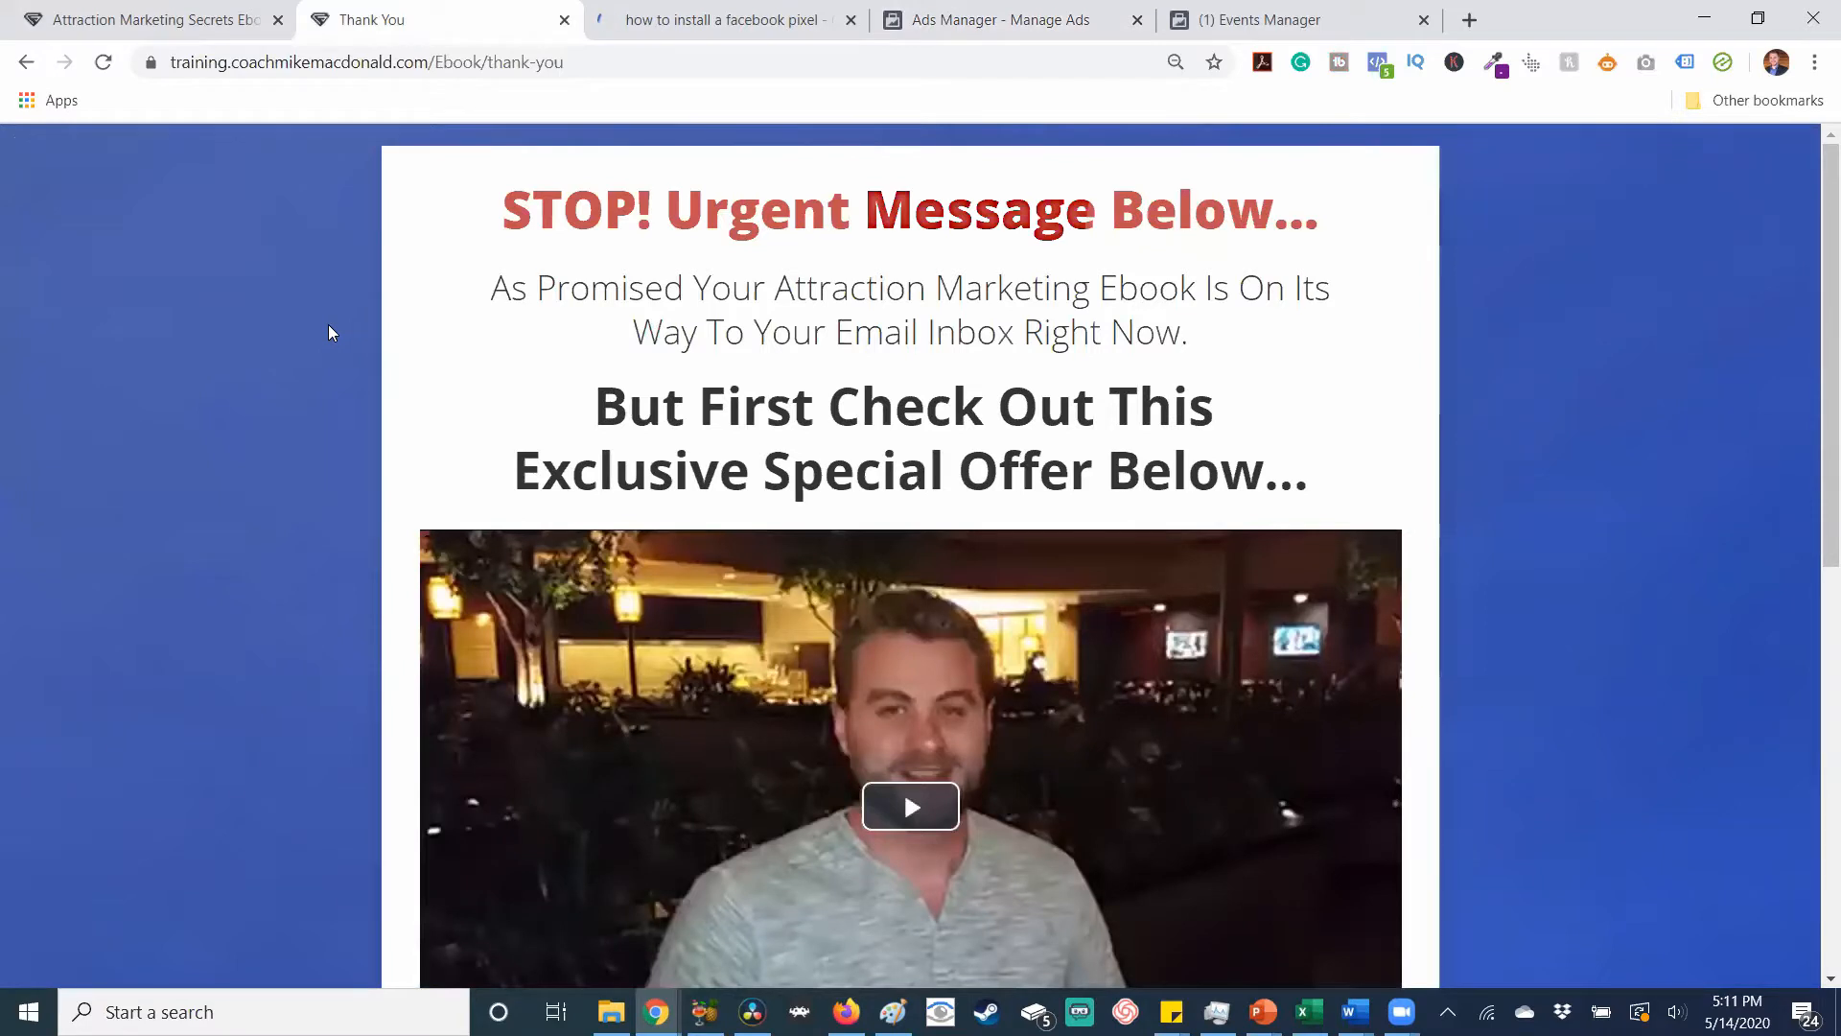
pyautogui.click(122, 7)
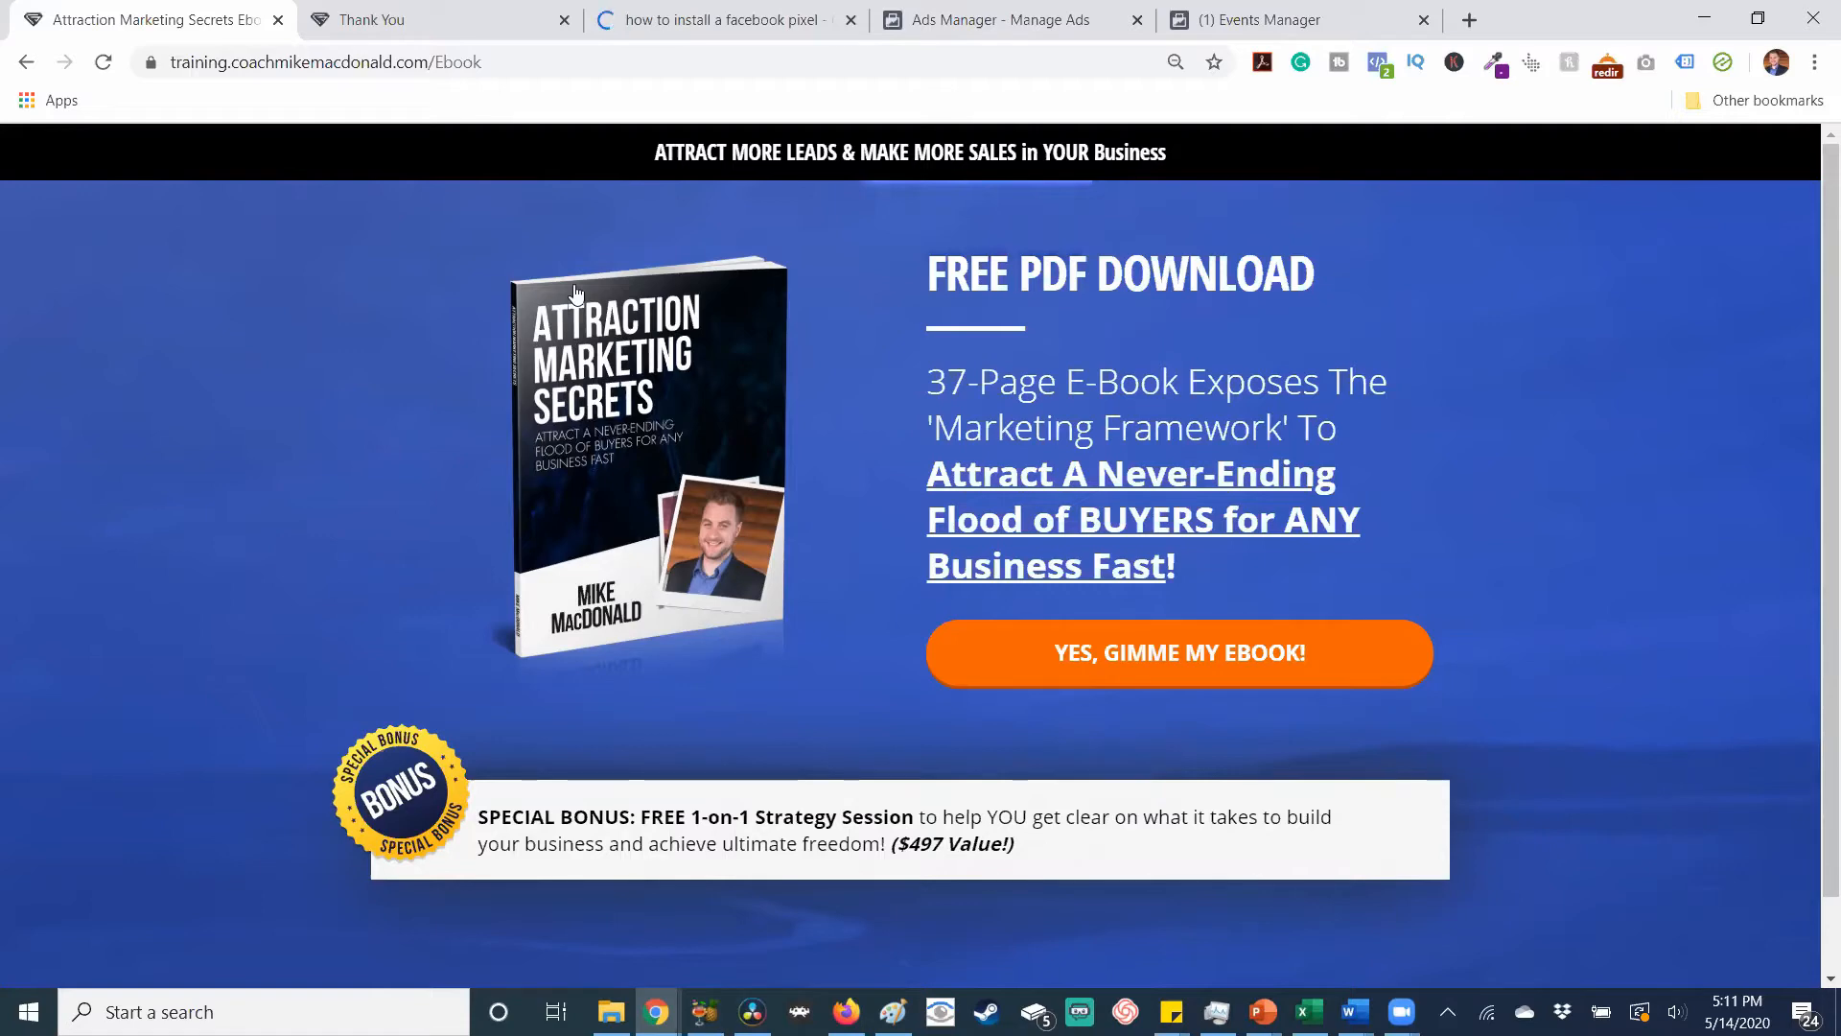
pyautogui.click(447, 25)
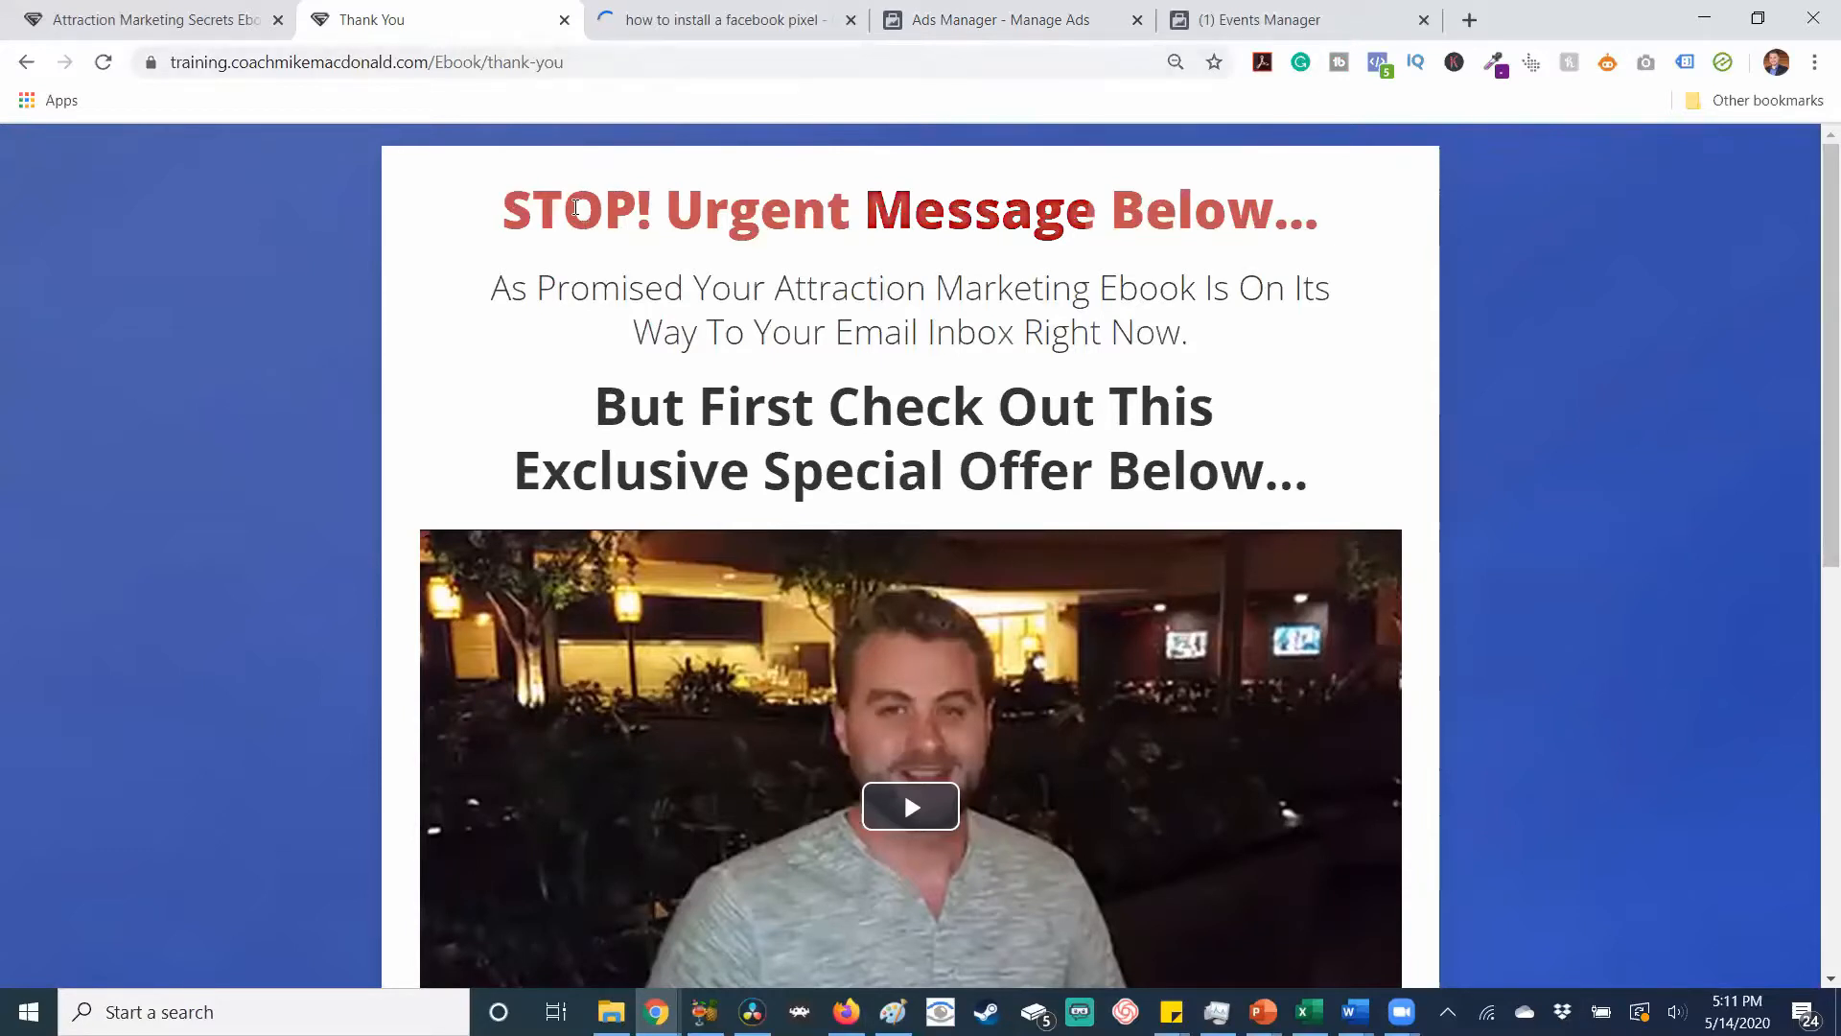
pyautogui.click(686, 20)
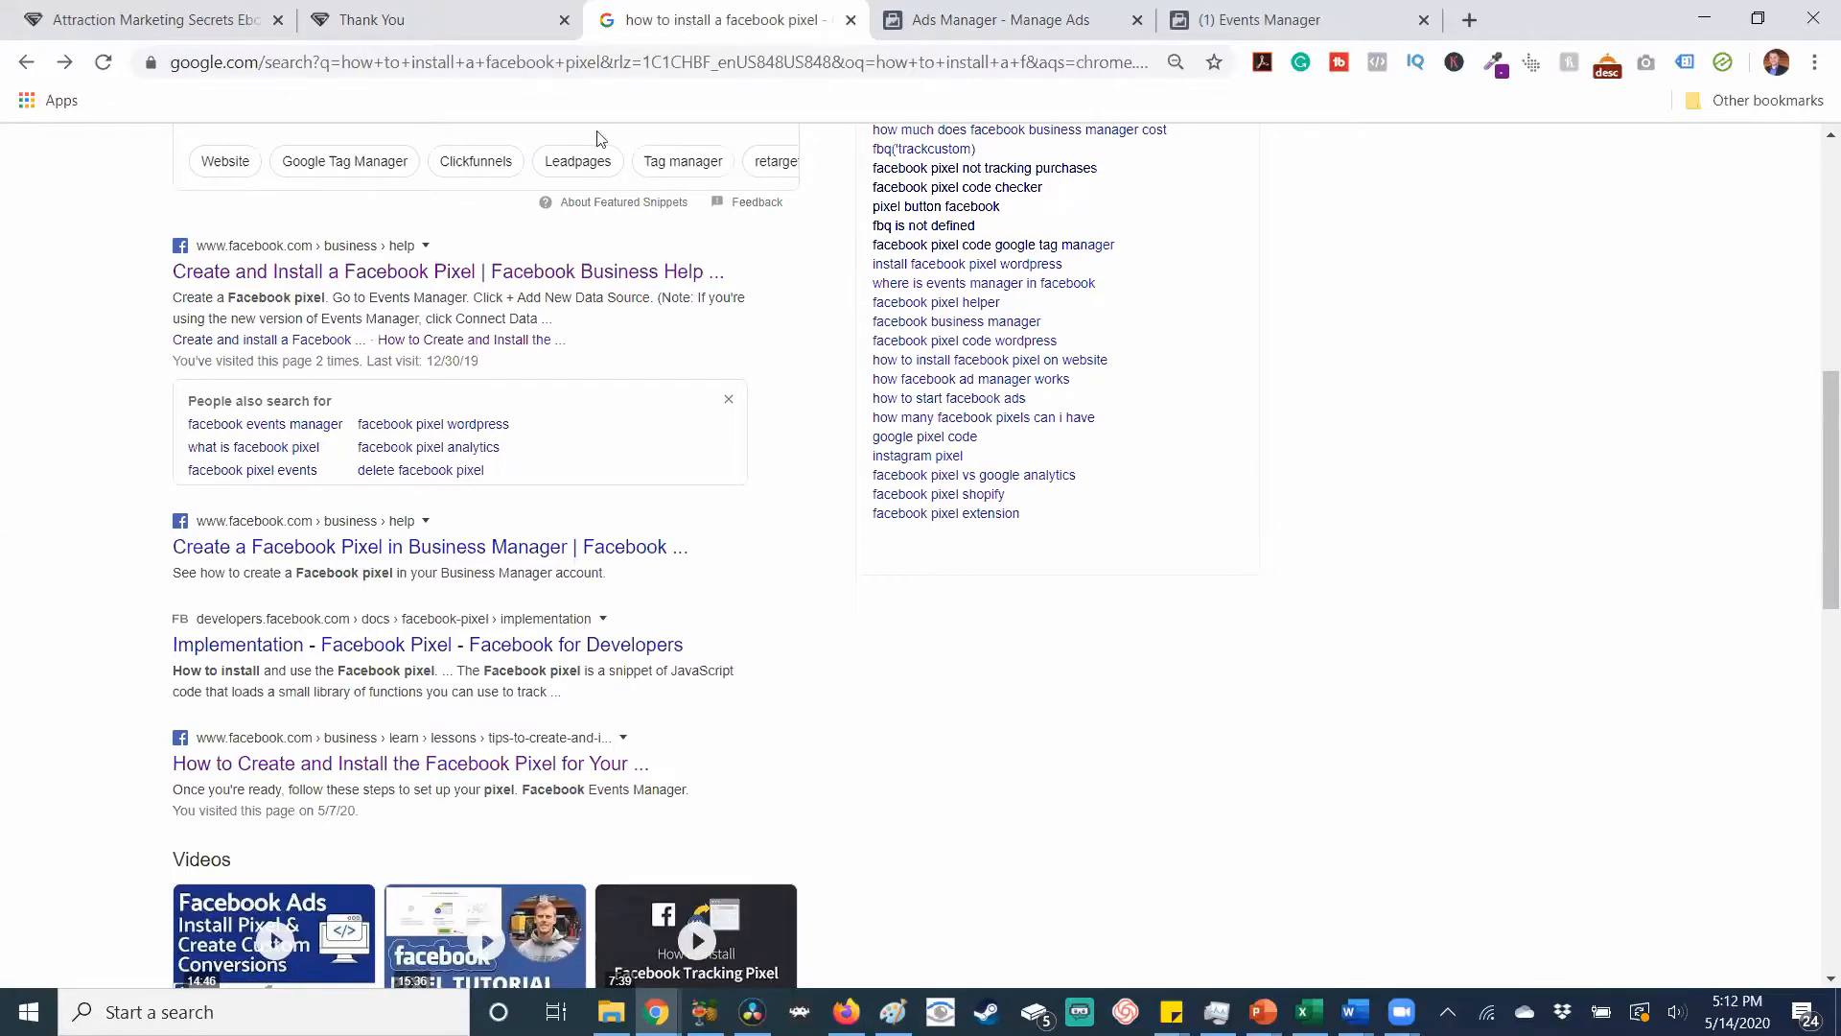
pyautogui.click(383, 278)
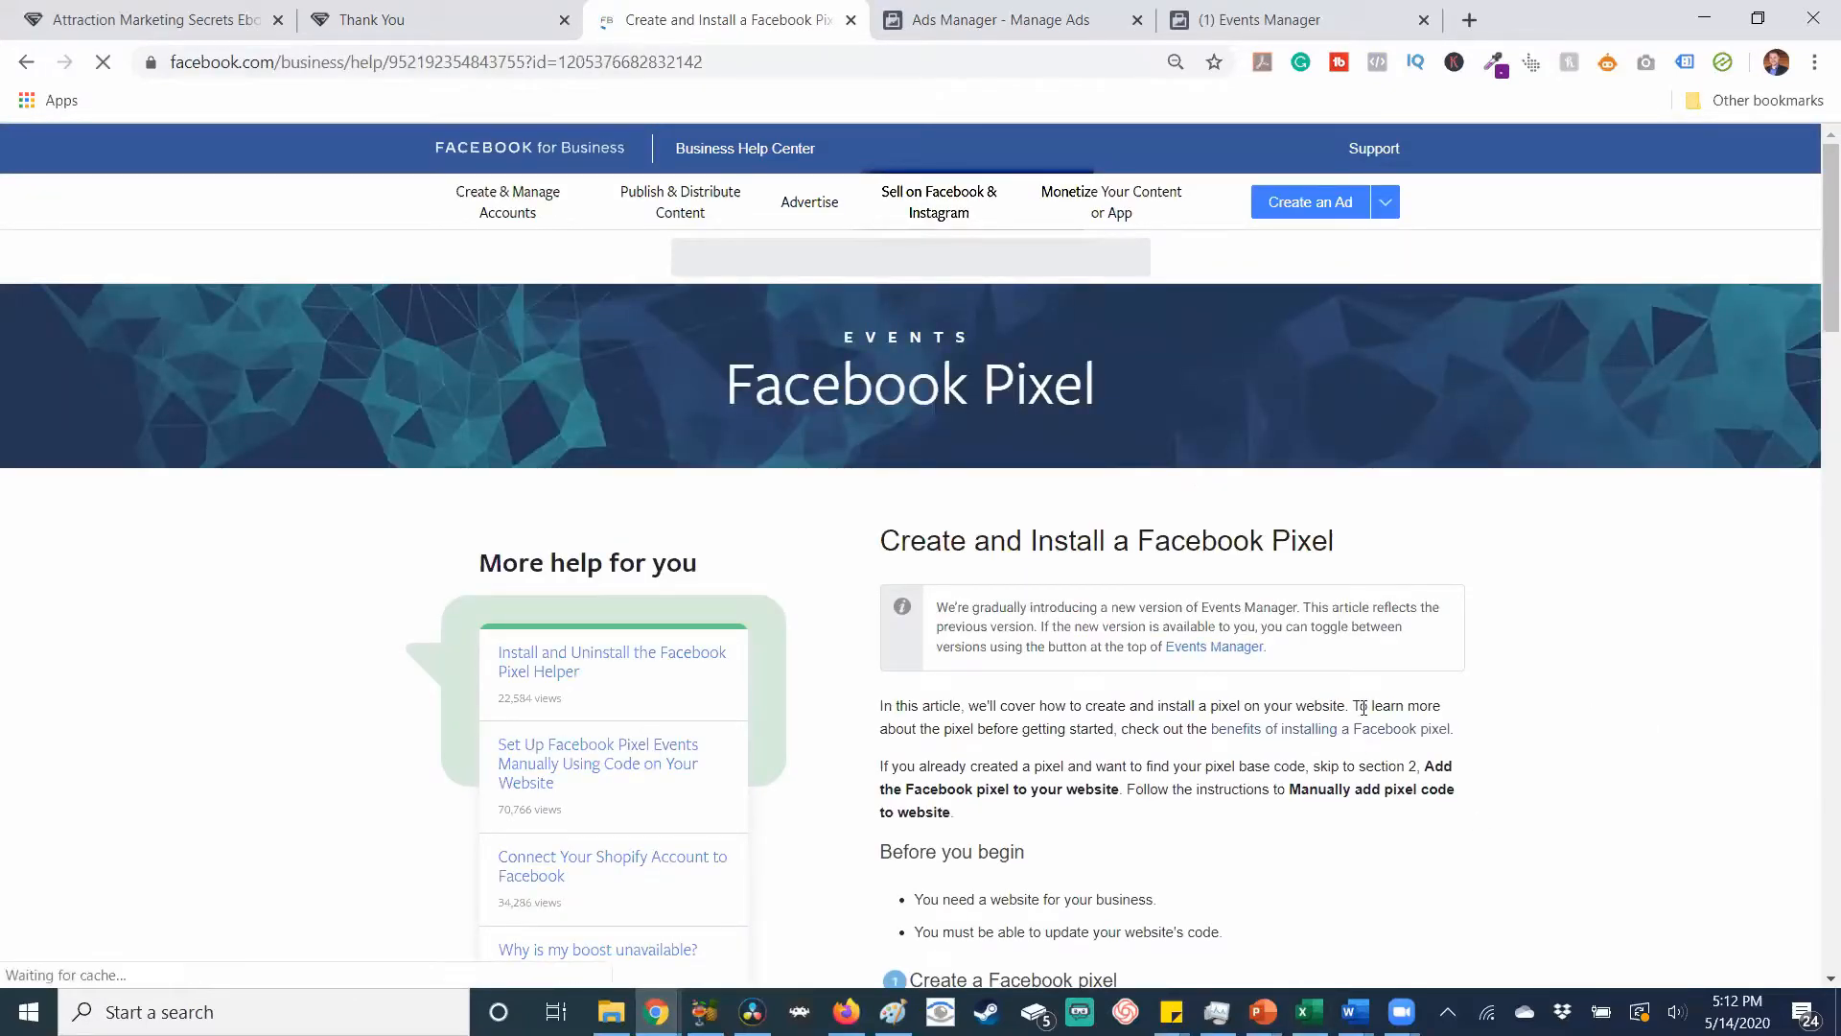
# Switch to Events Manager and start creating a new custom conversion.
pyautogui.click(1000, 10)
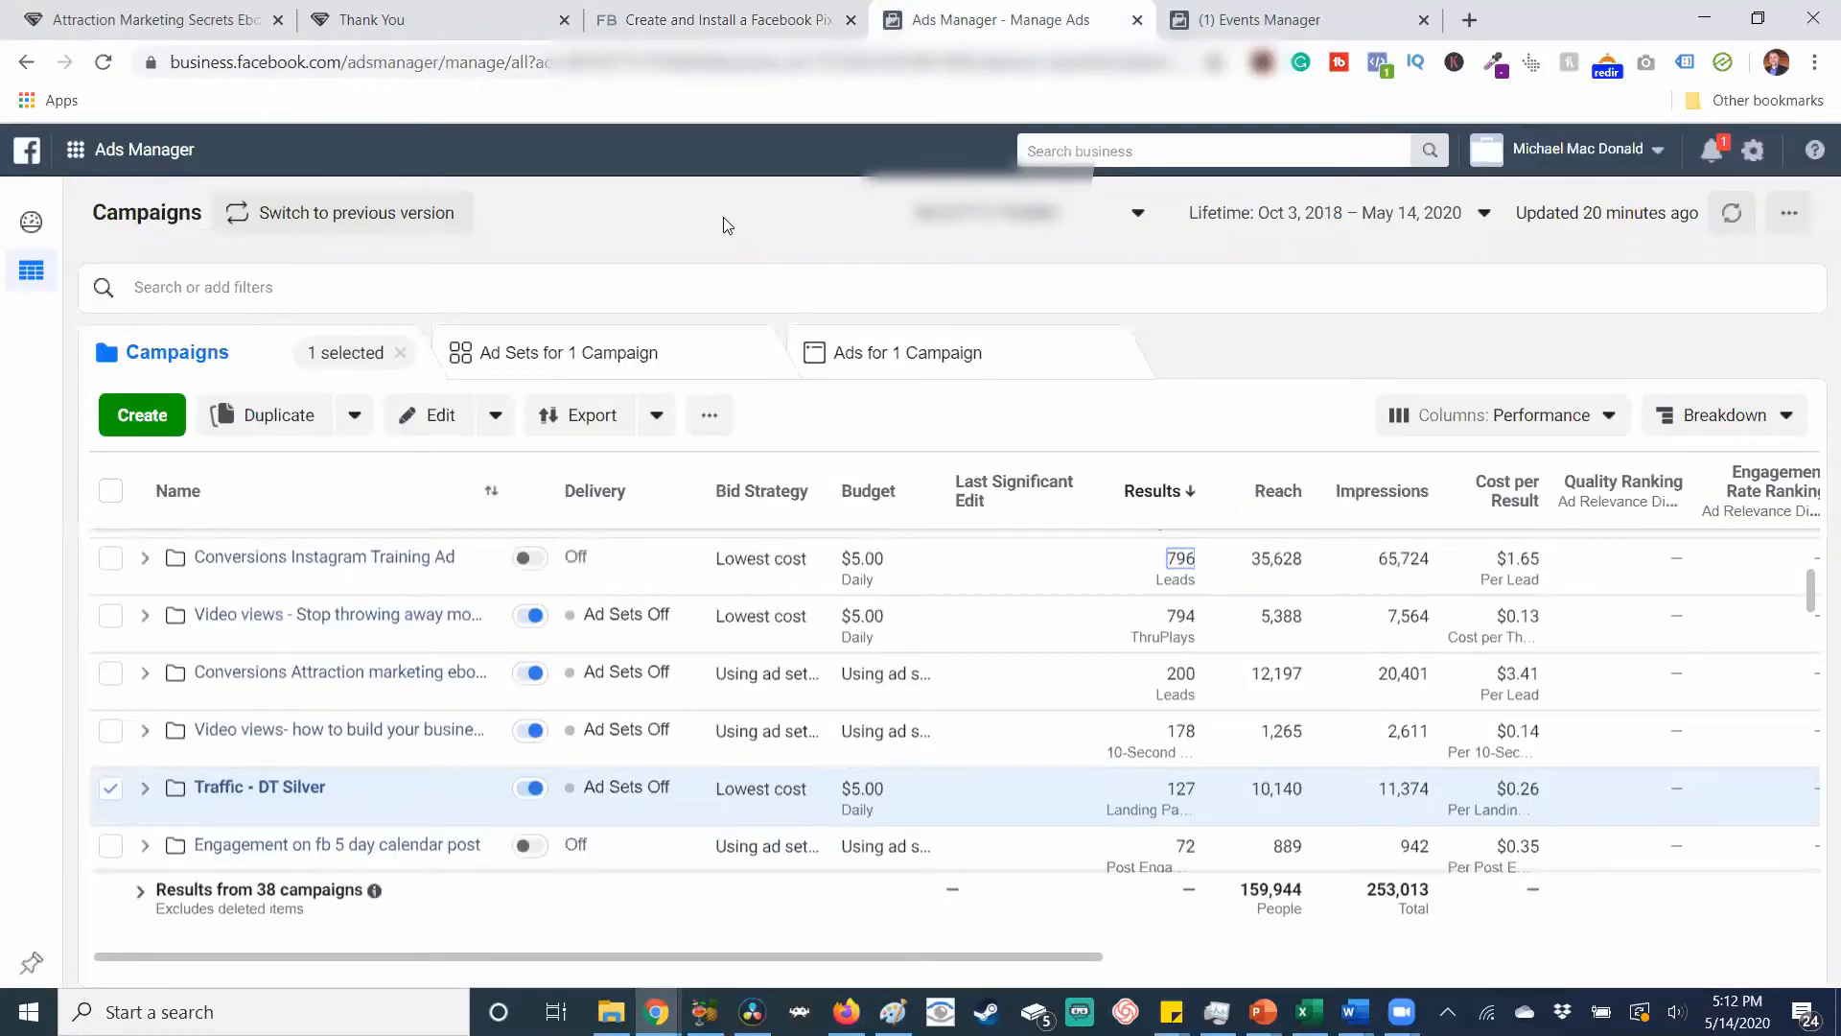
pyautogui.click(163, 156)
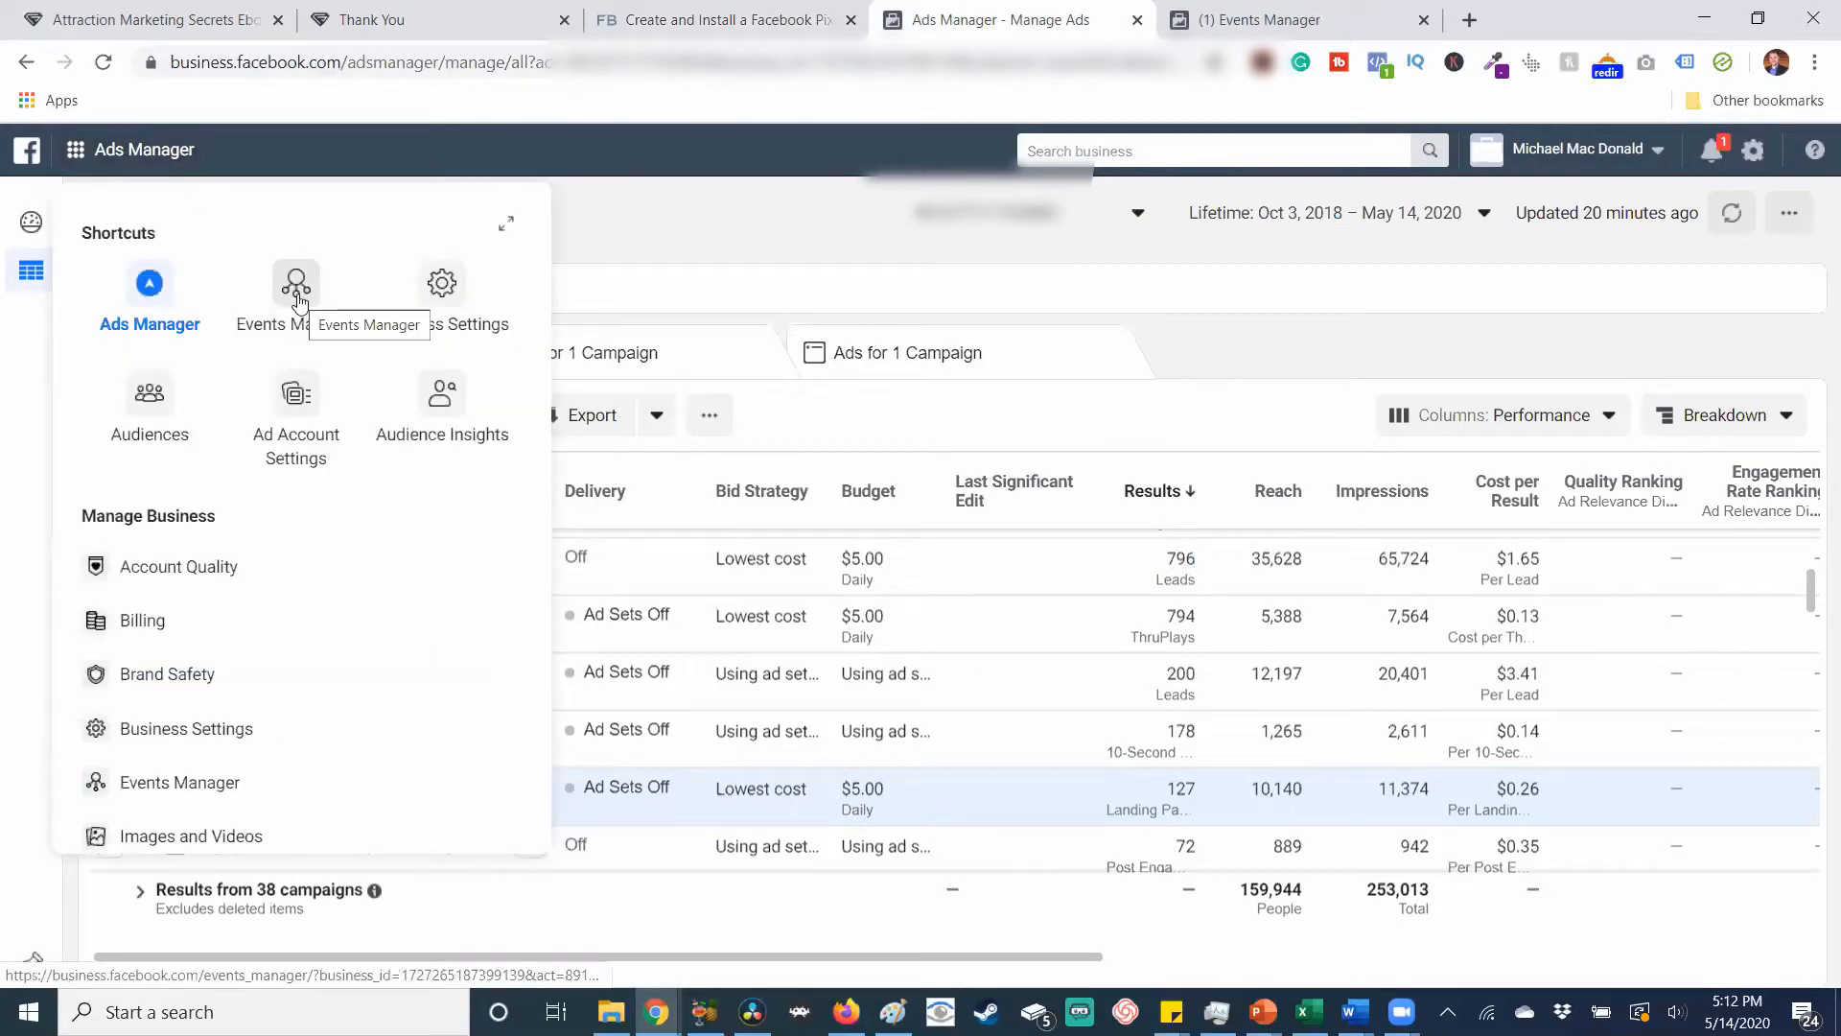
pyautogui.click(1182, 9)
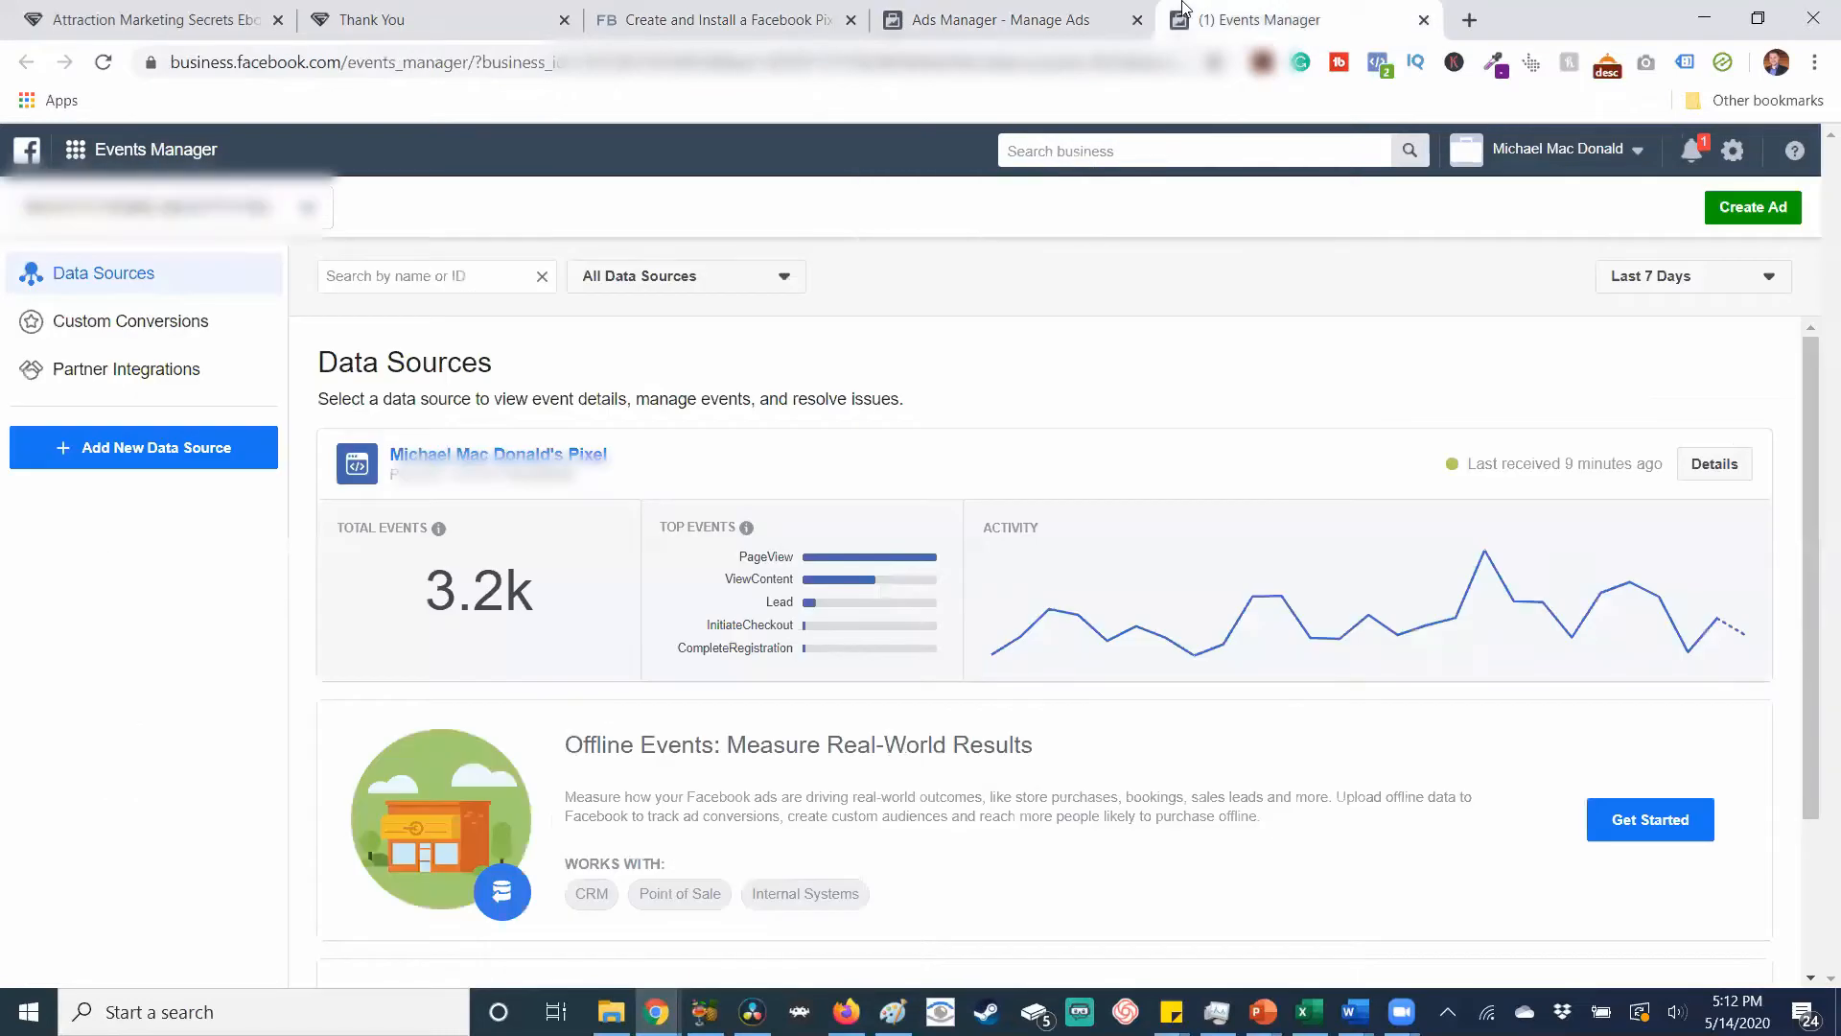
pyautogui.click(206, 334)
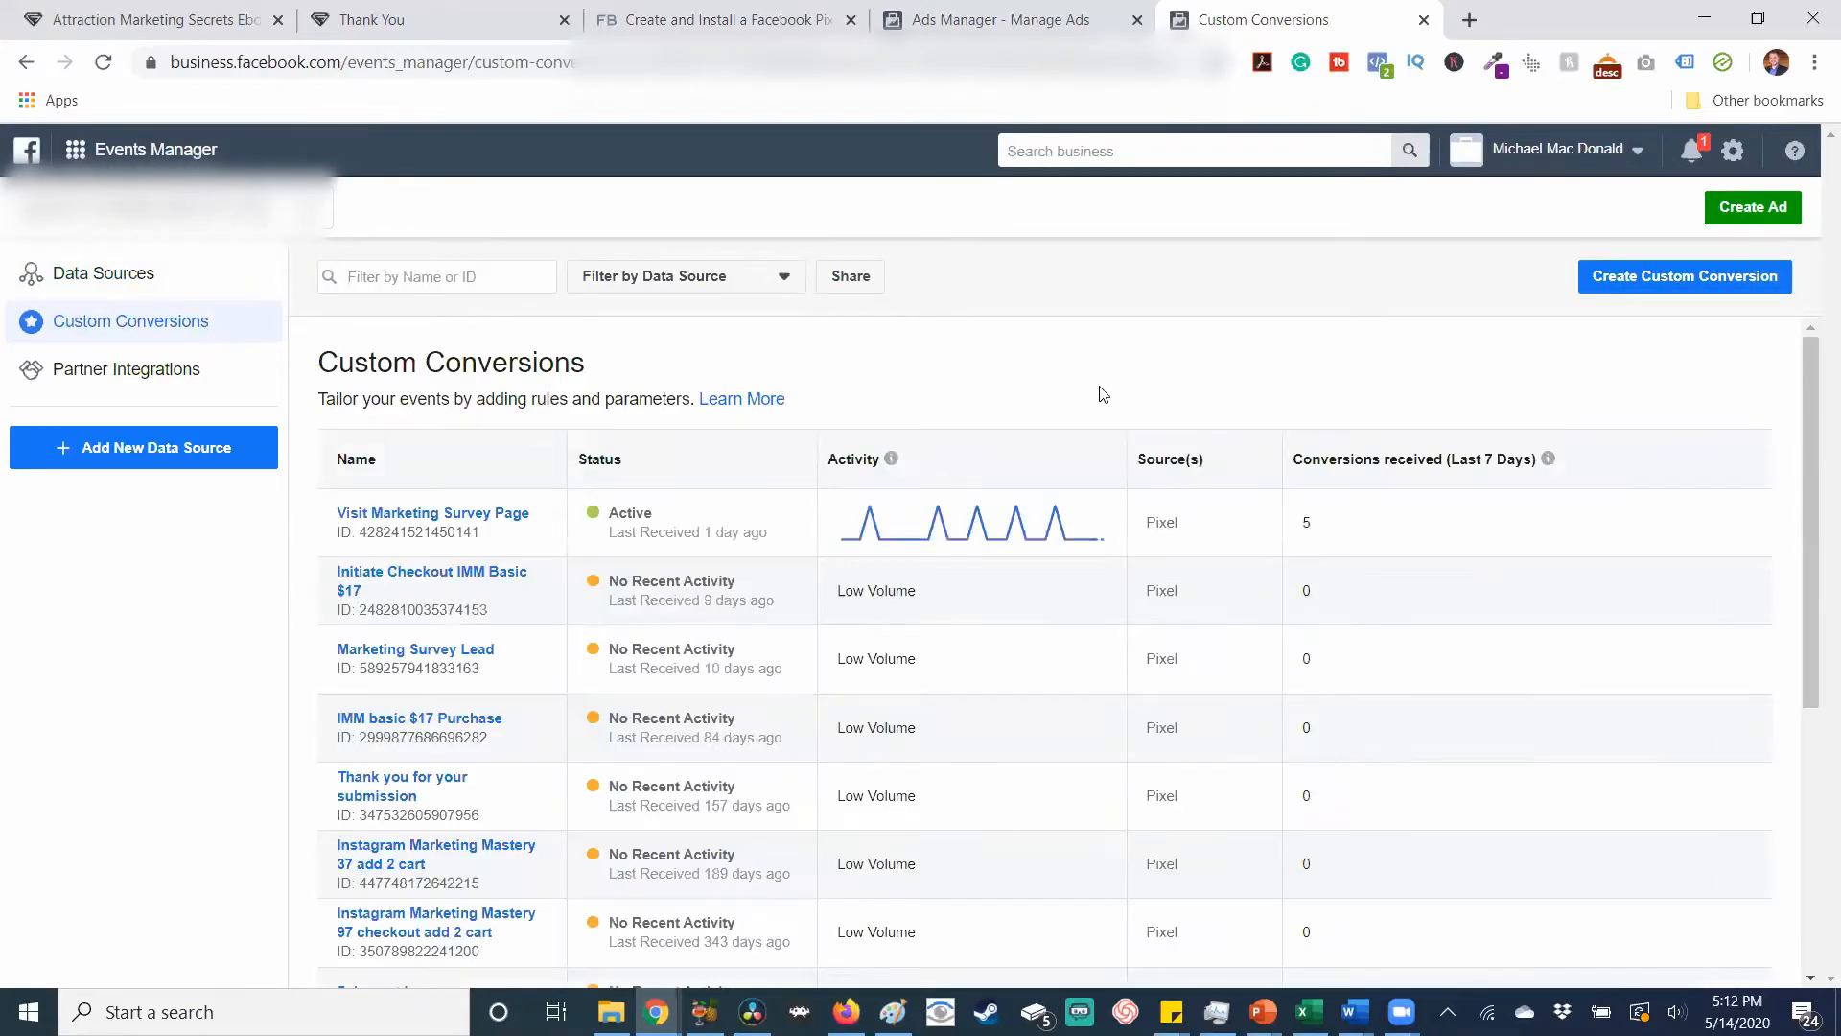
pyautogui.click(1623, 276)
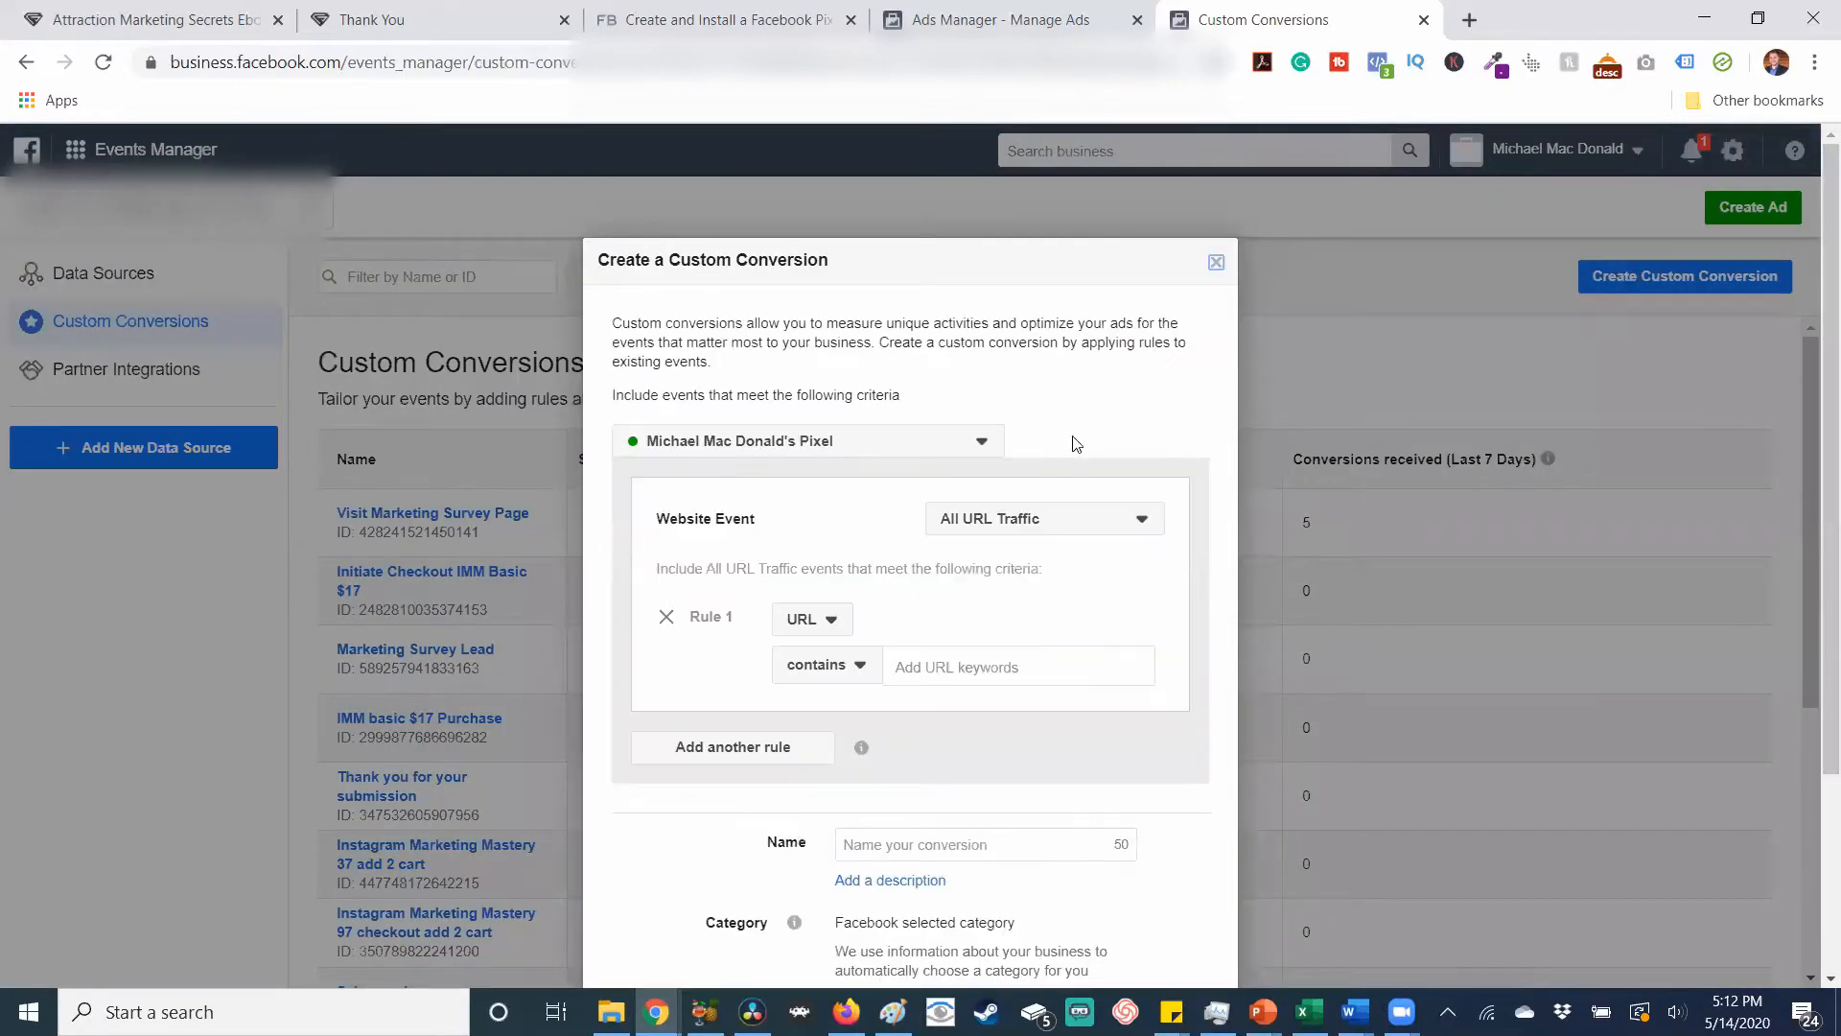
# Copy the ebook thank-you page's web address and use it as the keyword of the conversion's URL contains rule.
pyautogui.scroll(-2, 1375, 389)
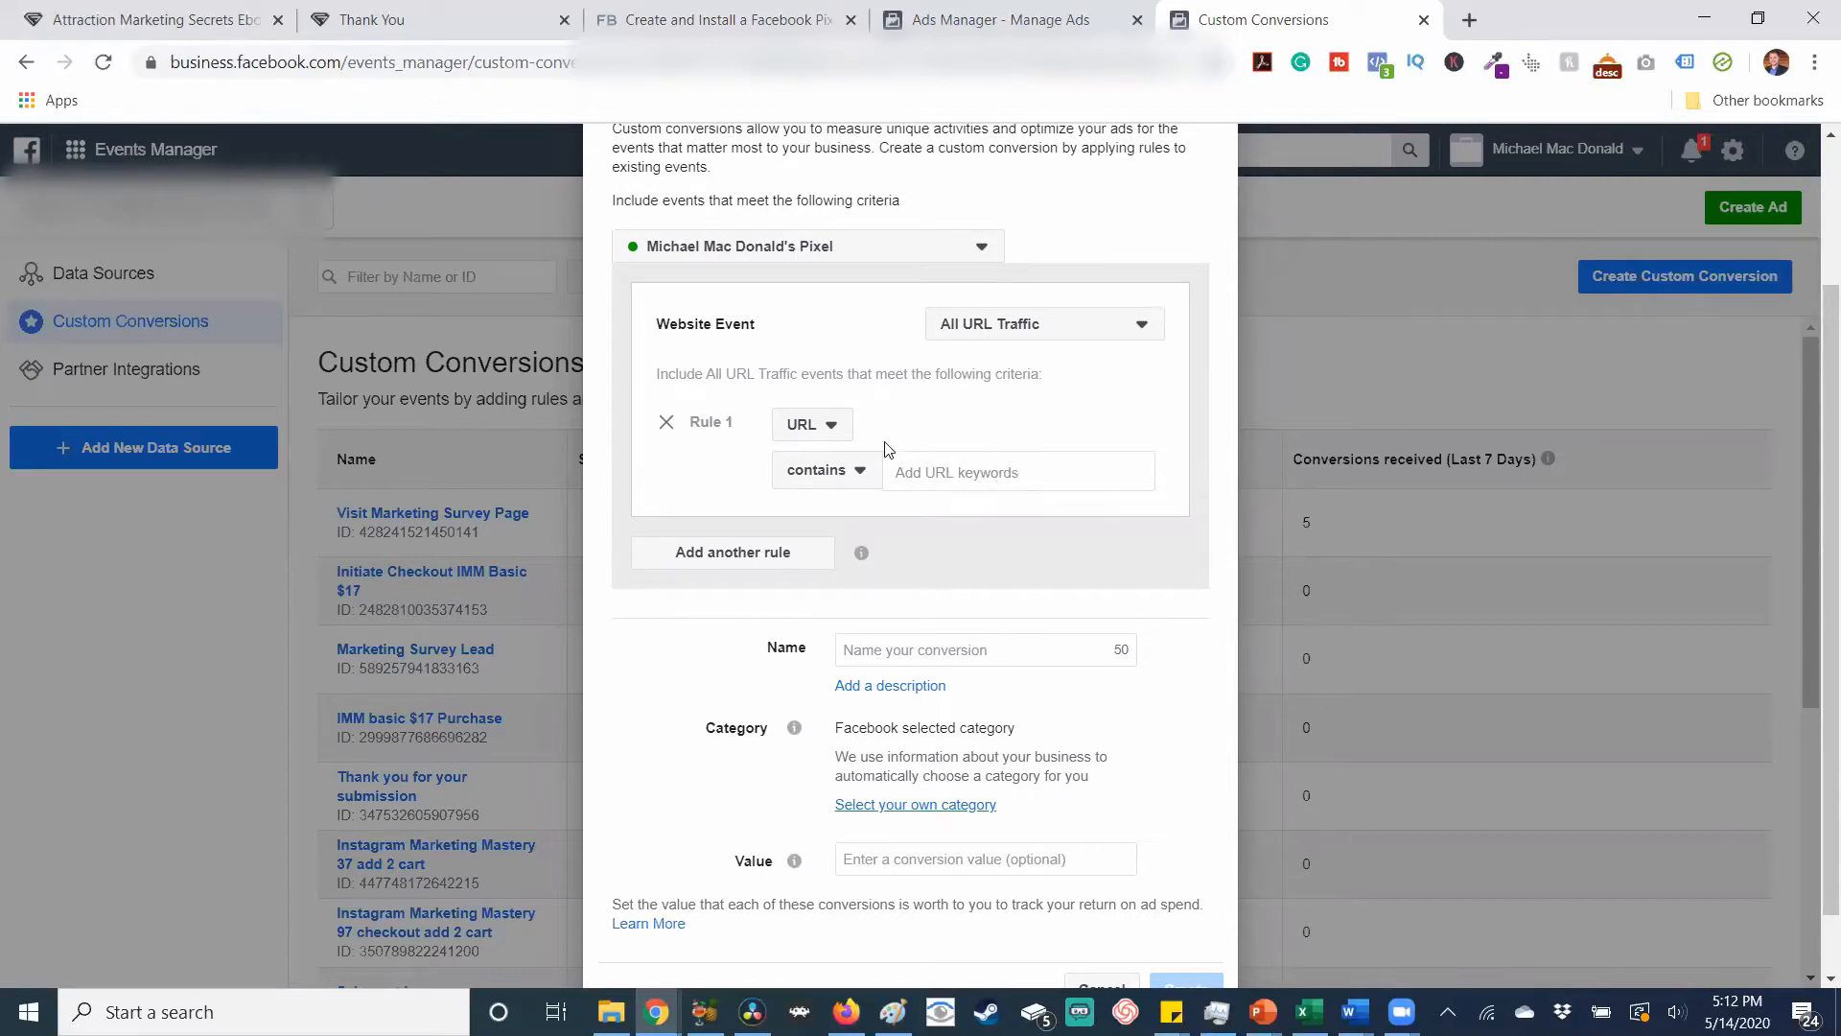
pyautogui.click(381, 12)
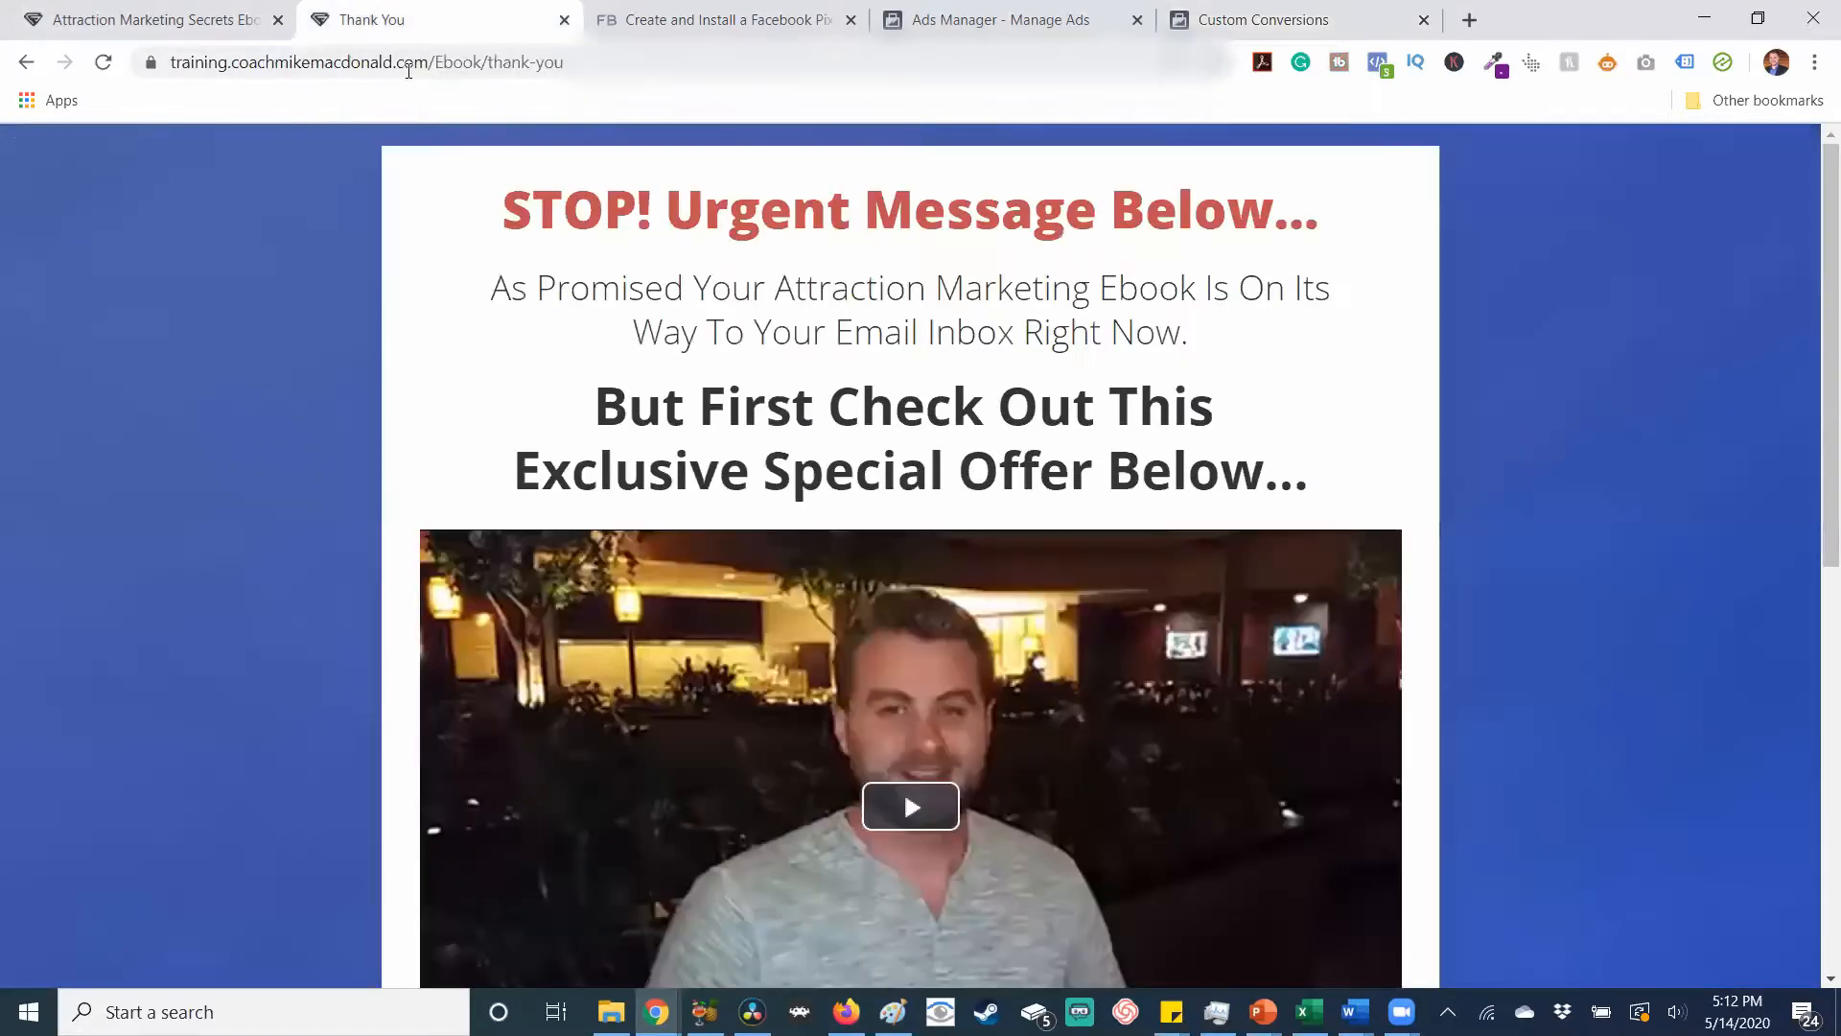
pyautogui.click(410, 74)
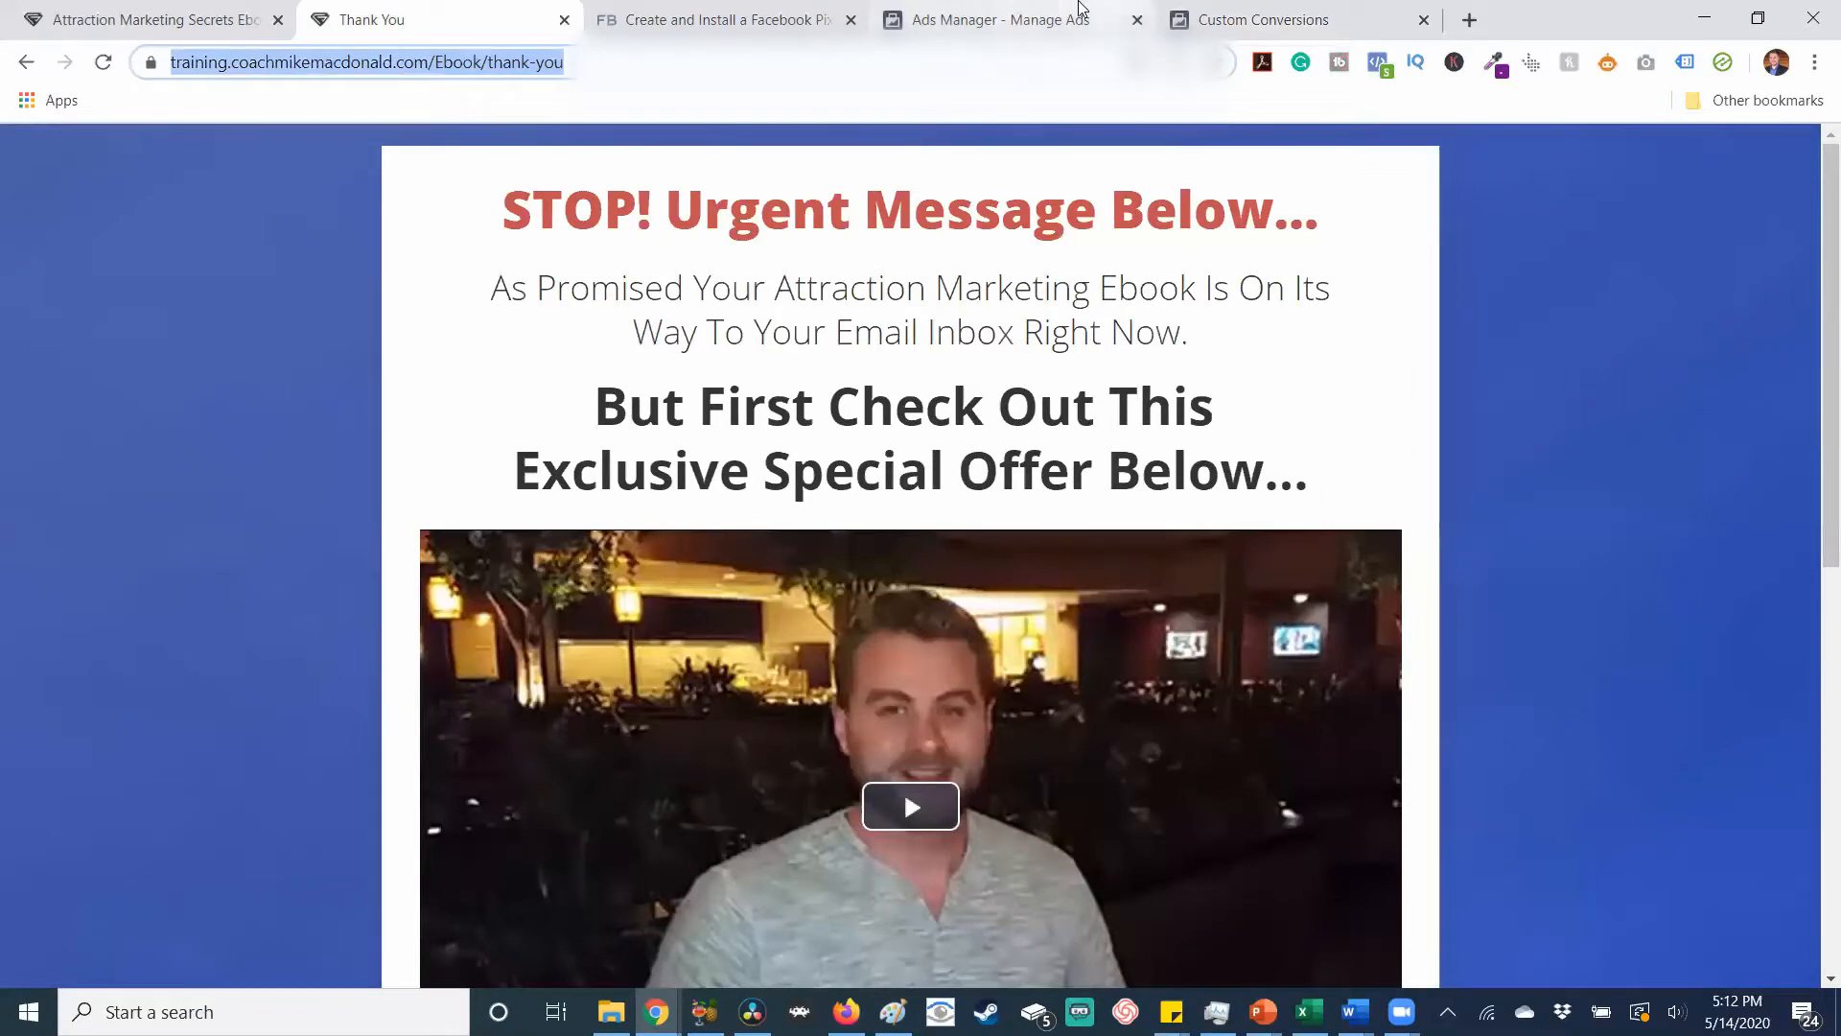
pyautogui.click(1237, 13)
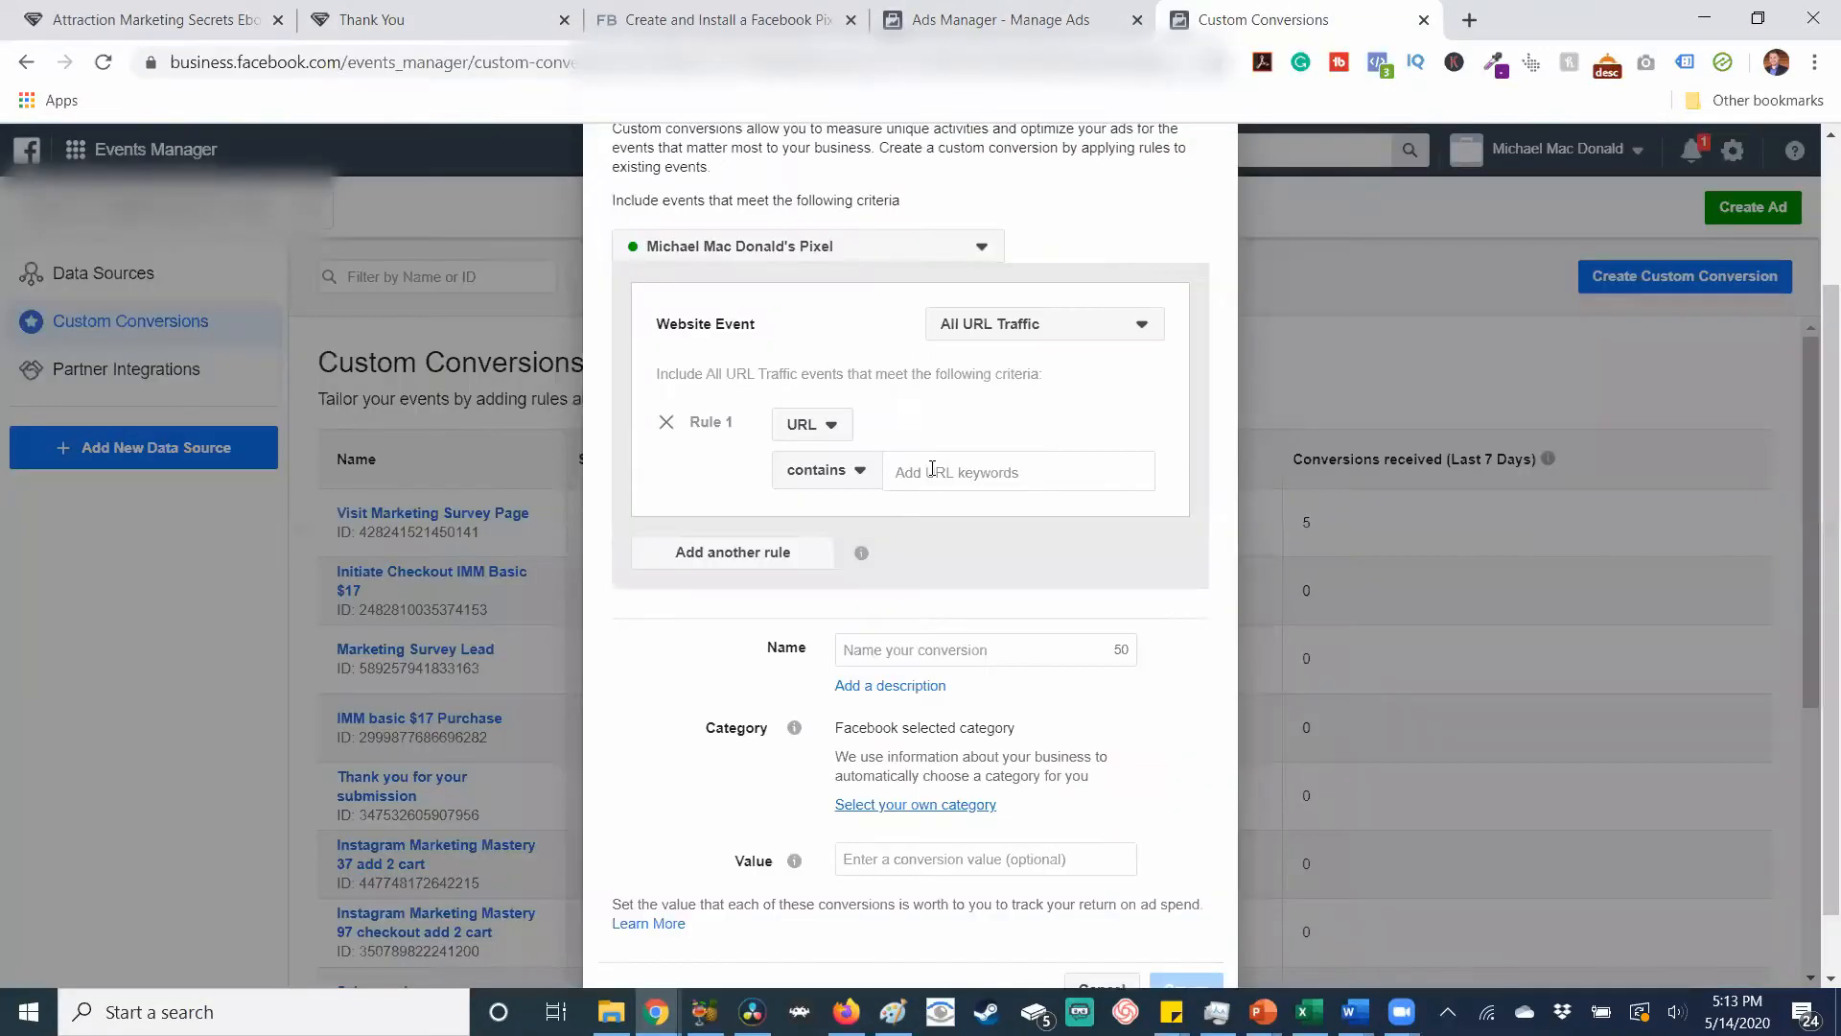
pyautogui.hotkey('ctrl', 'v')
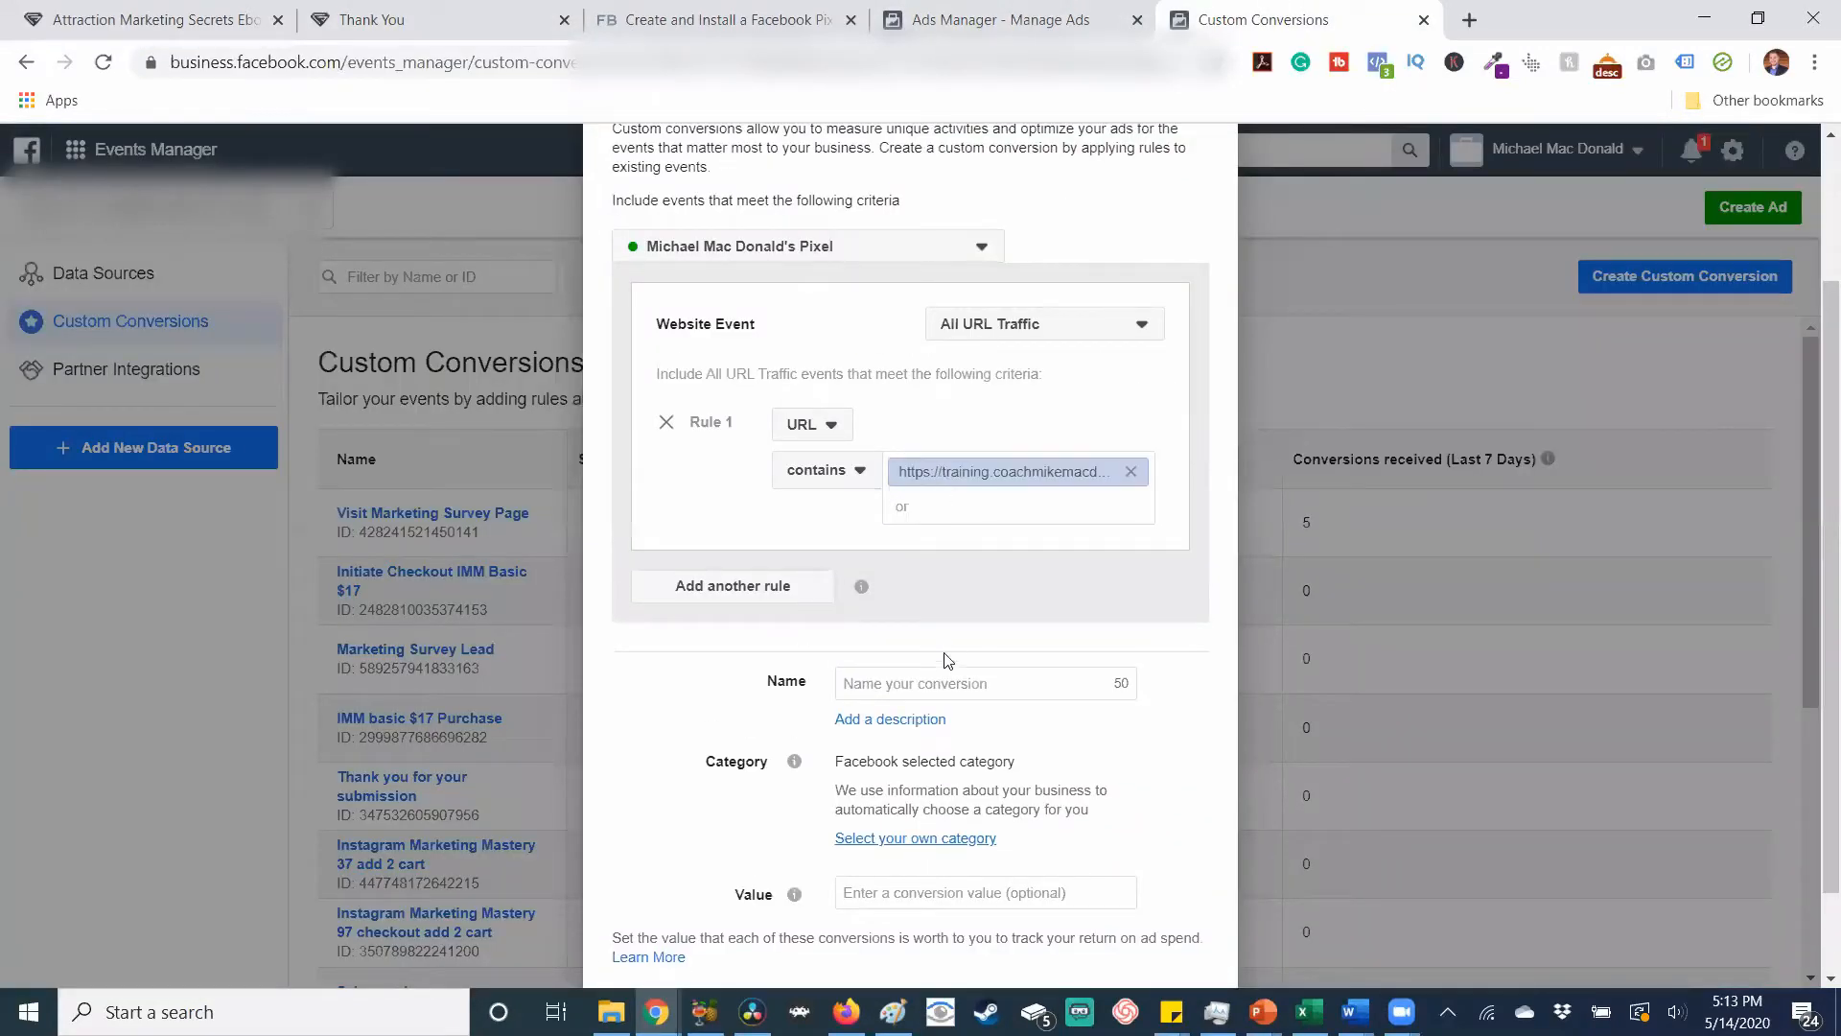
# Name the custom conversion "Ebook Download Thank You Page" and create it.
pyautogui.click(932, 687)
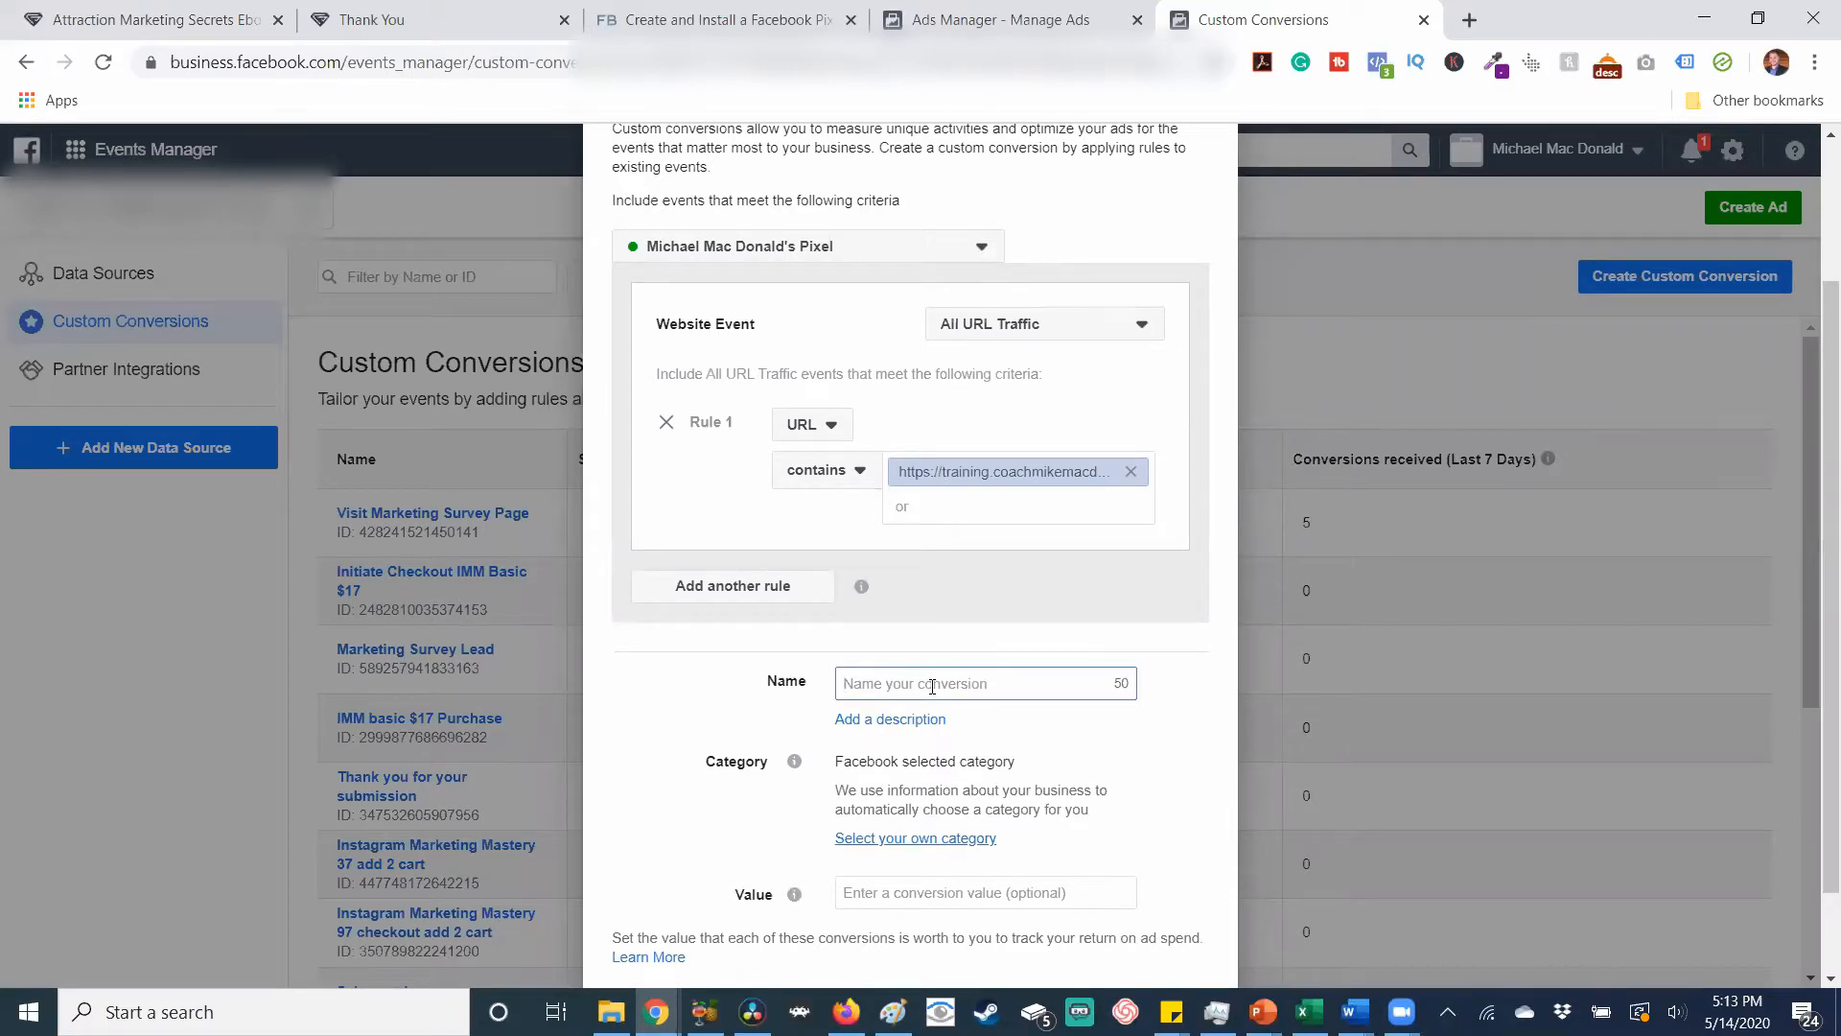
pyautogui.write('Ebook Download Thank You Page')
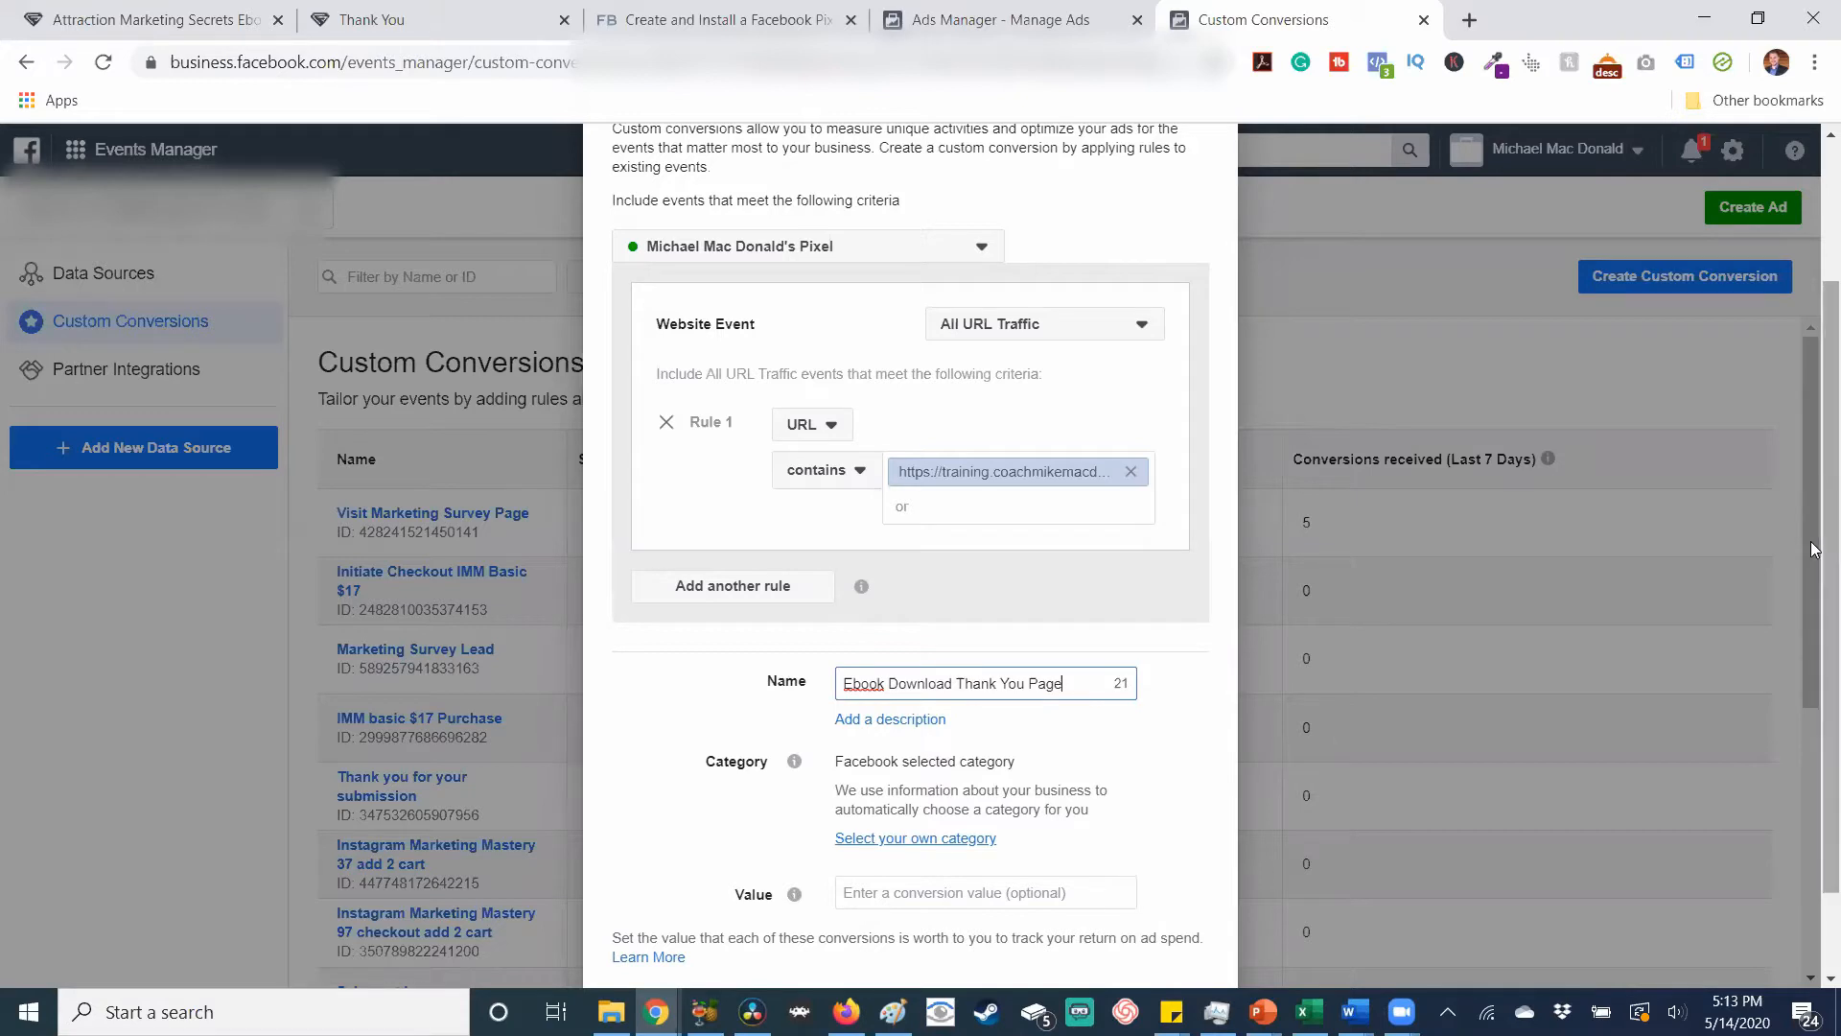
pyautogui.scroll(-1, 1812, 491)
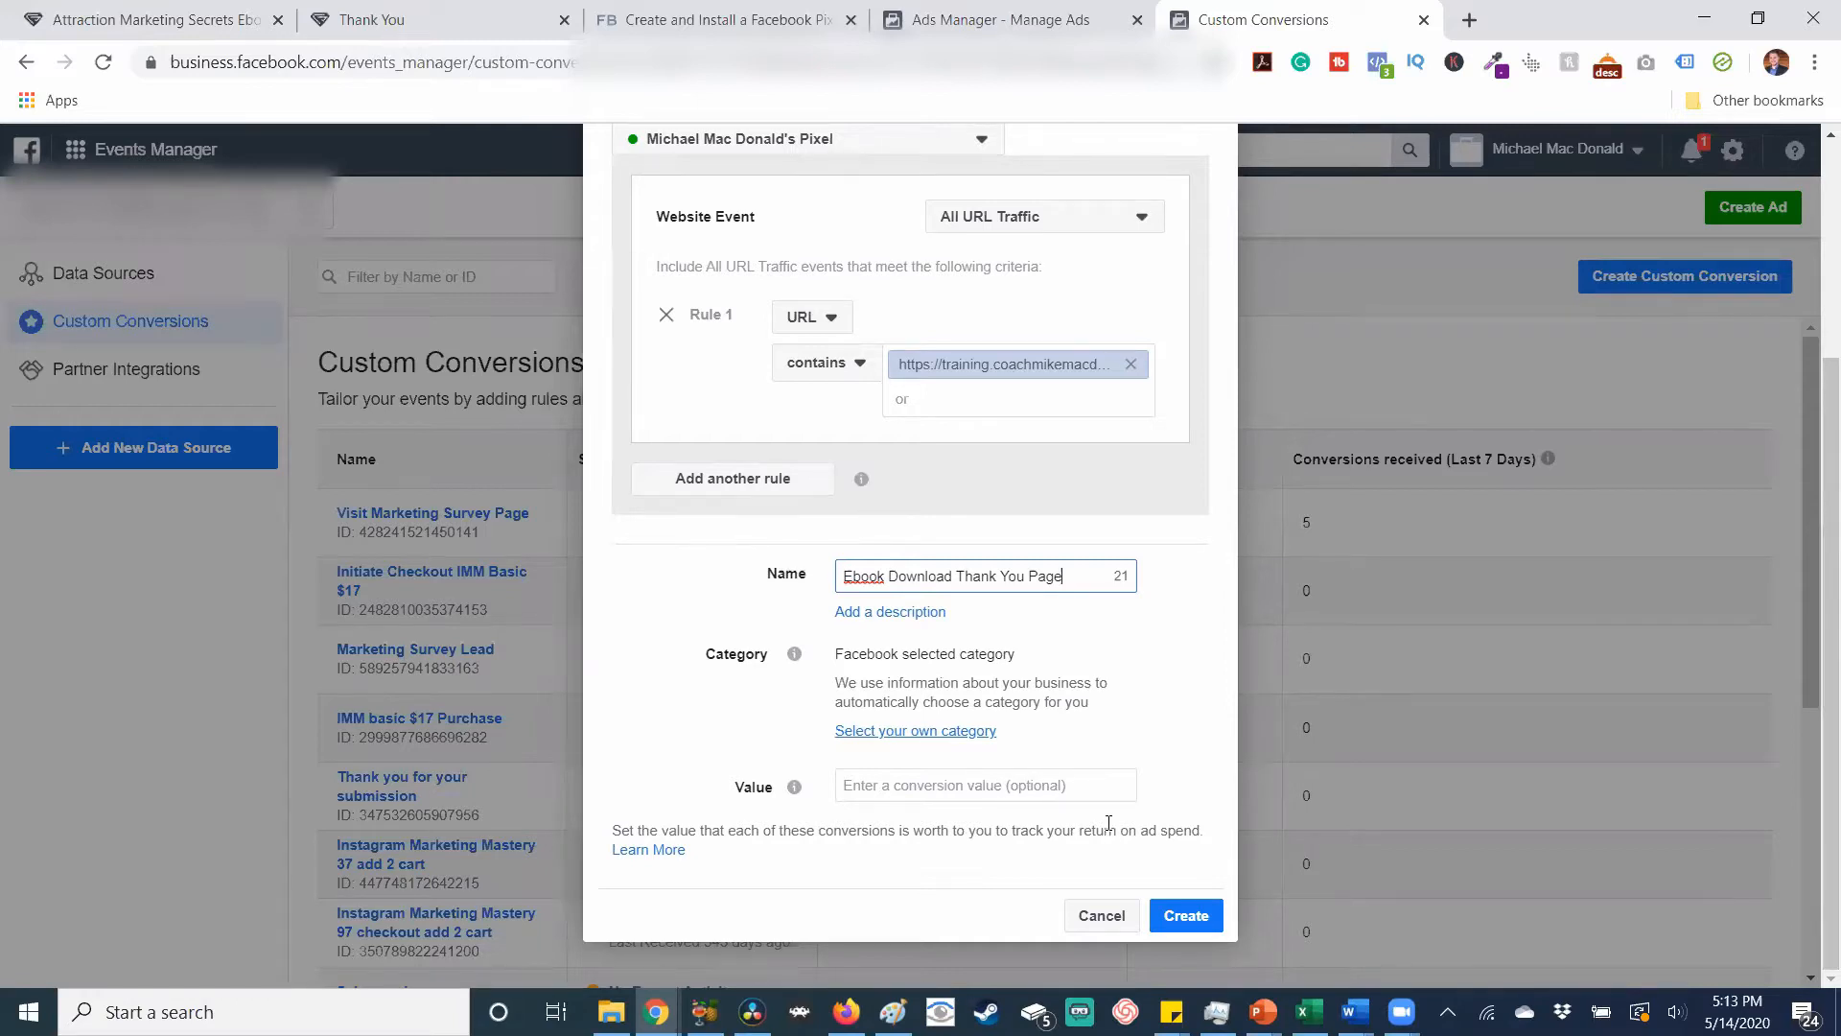
pyautogui.click(1185, 916)
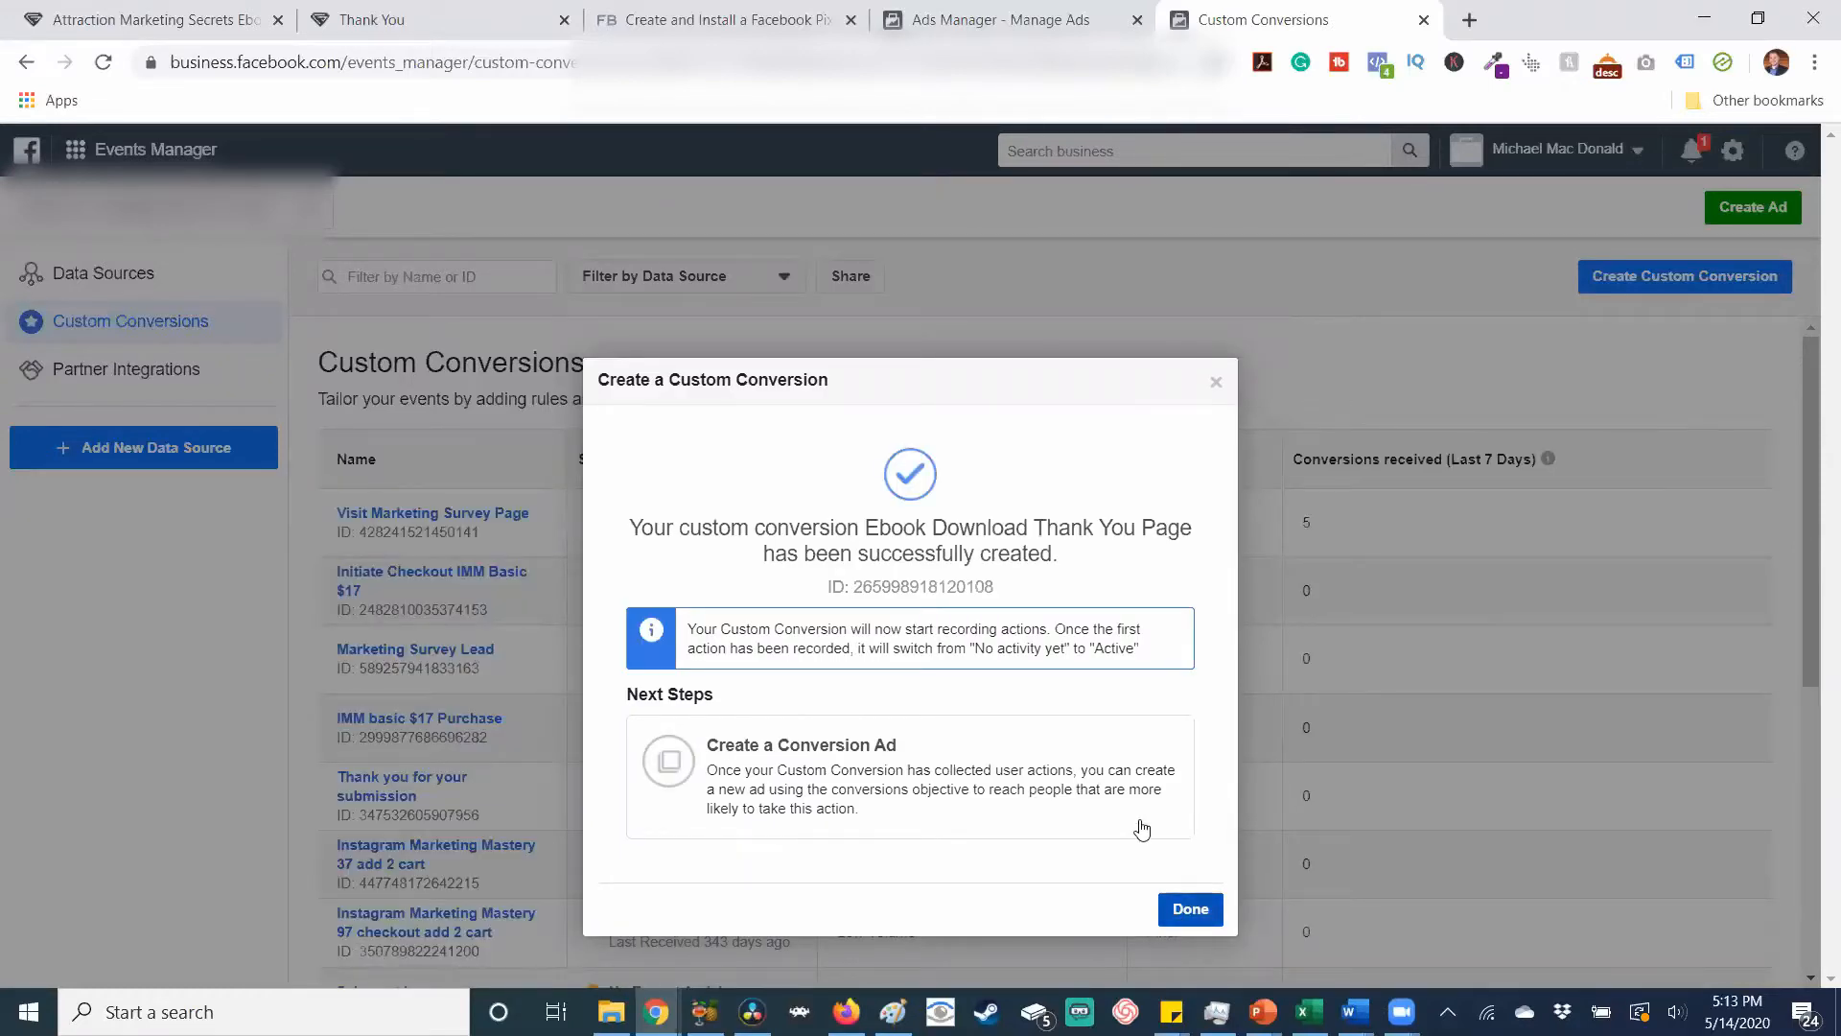
pyautogui.press('Return')
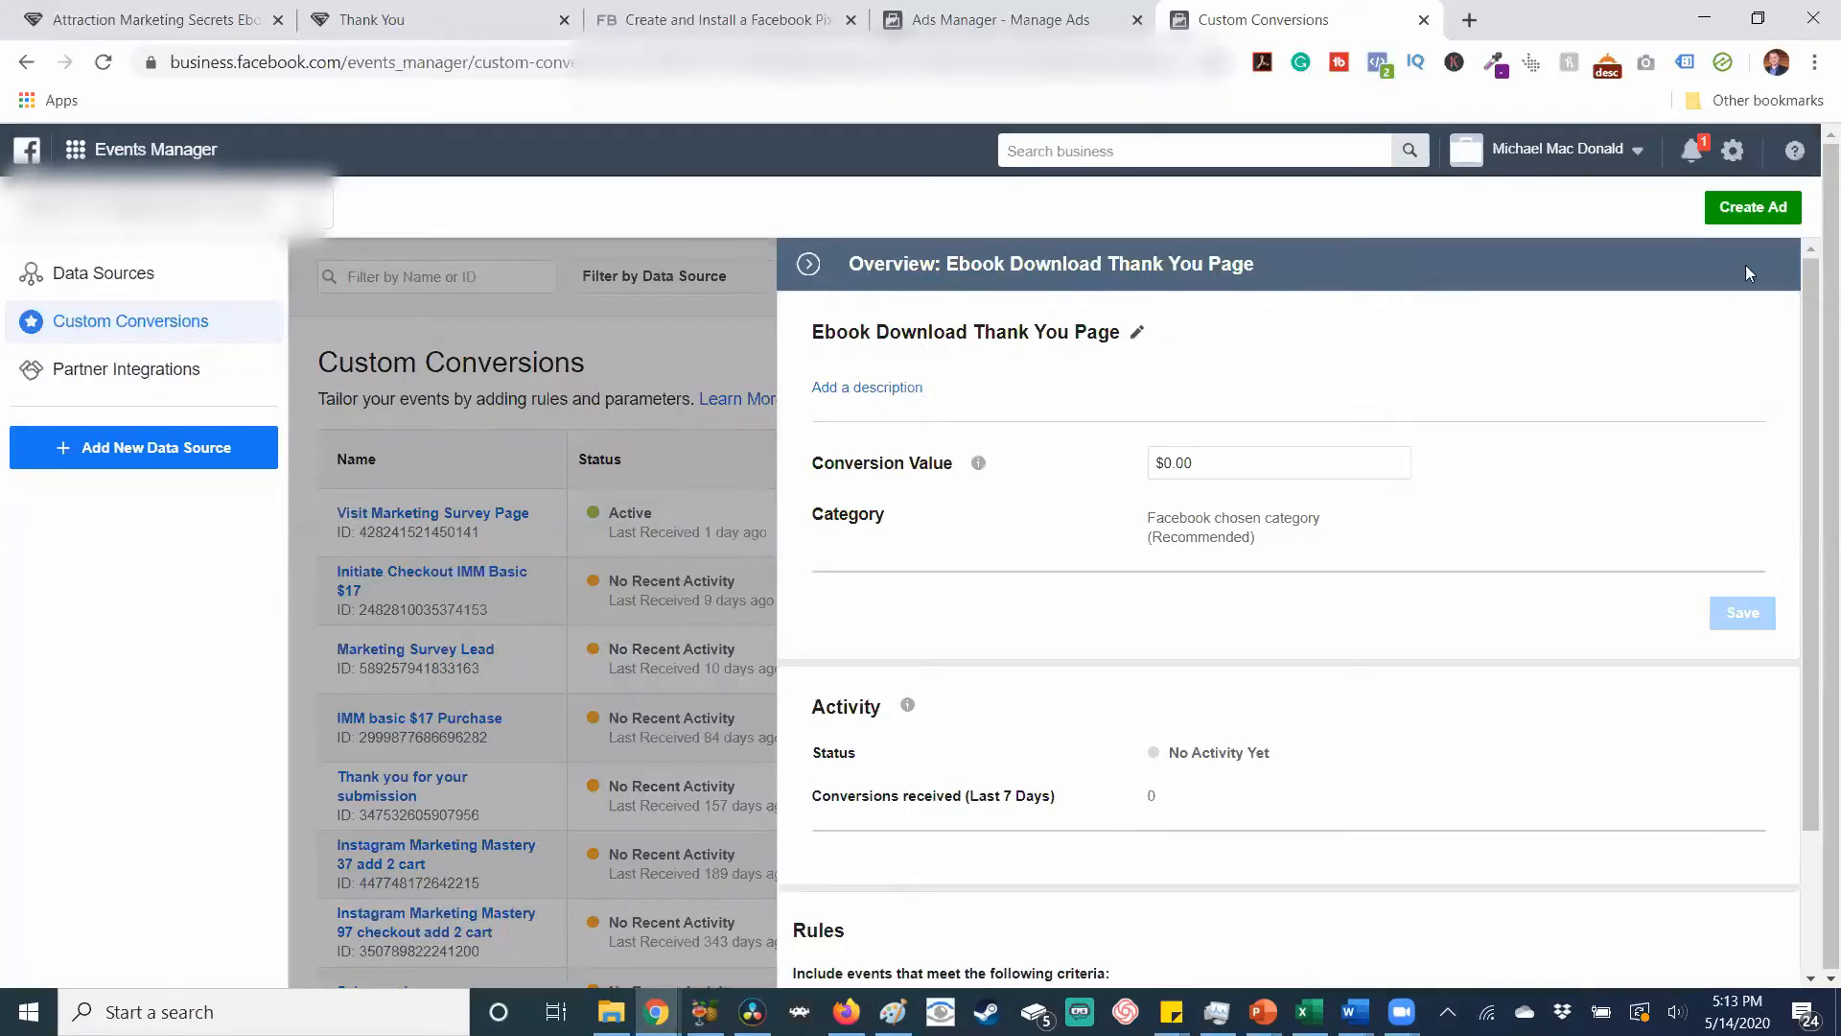
# Switch to Ads Manager and start a new campaign with the Conversions objective.
pyautogui.click(959, 17)
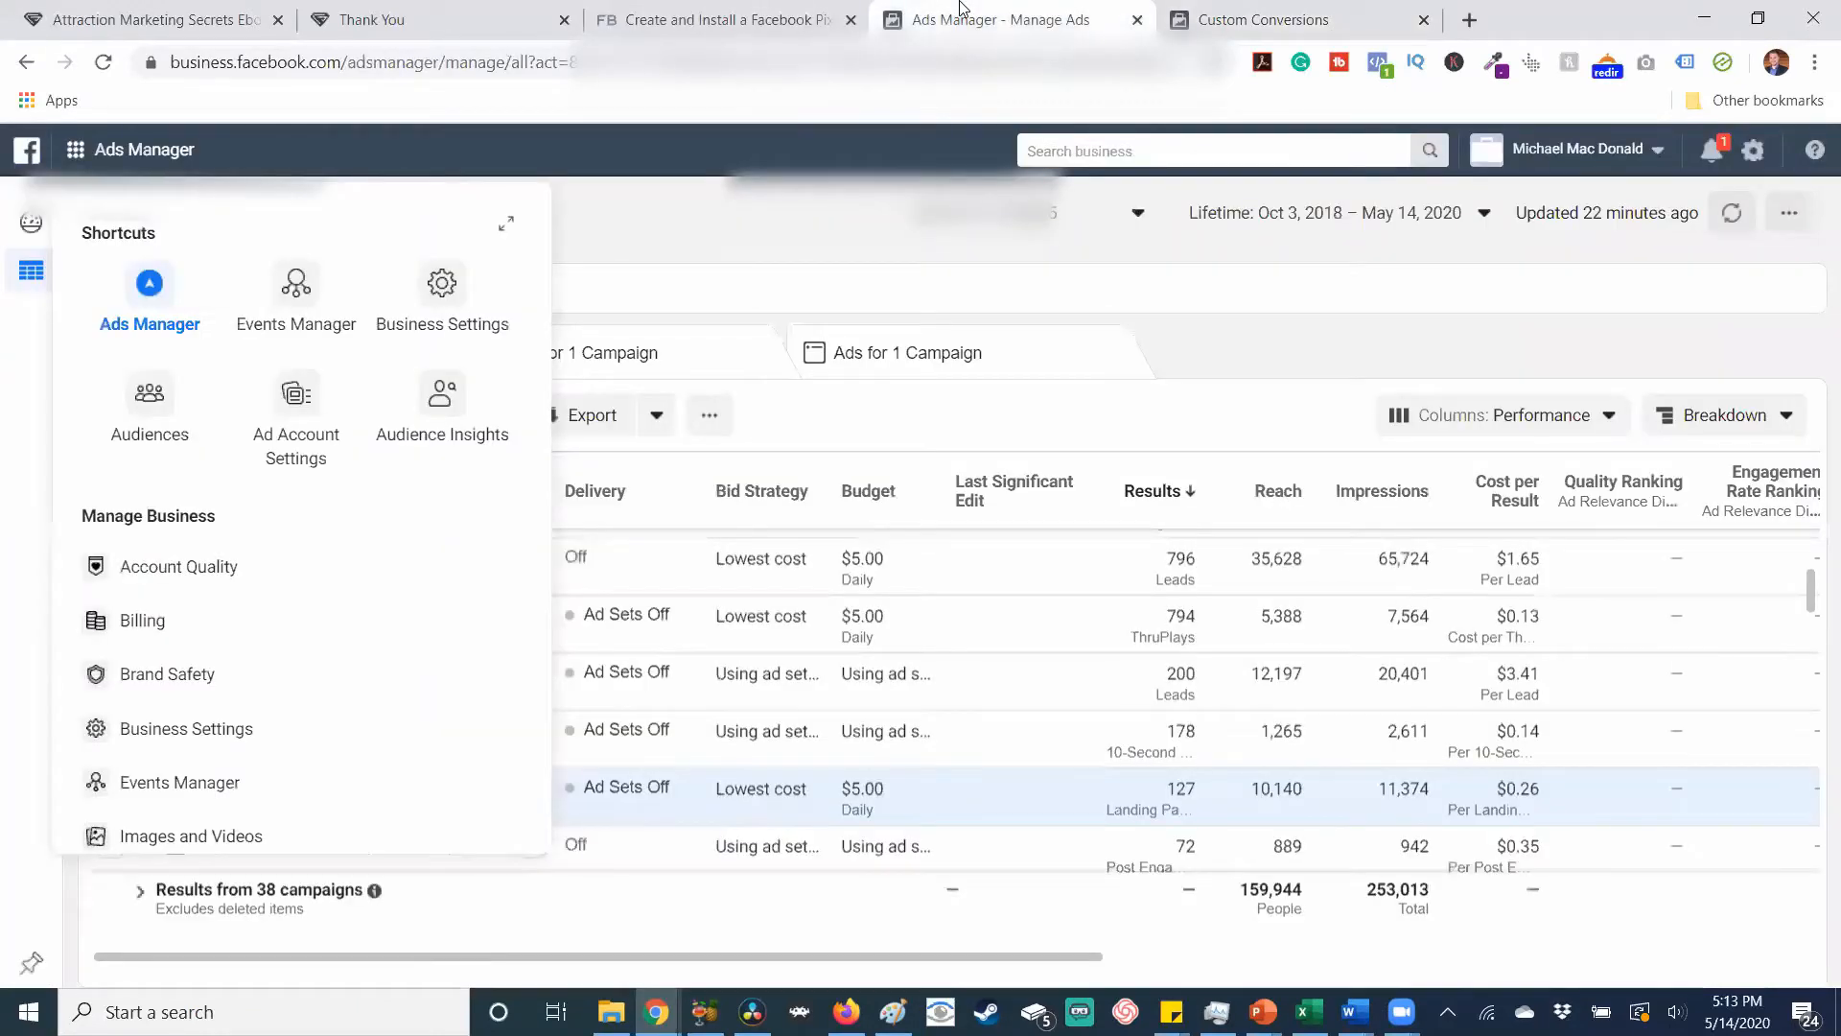
pyautogui.click(712, 246)
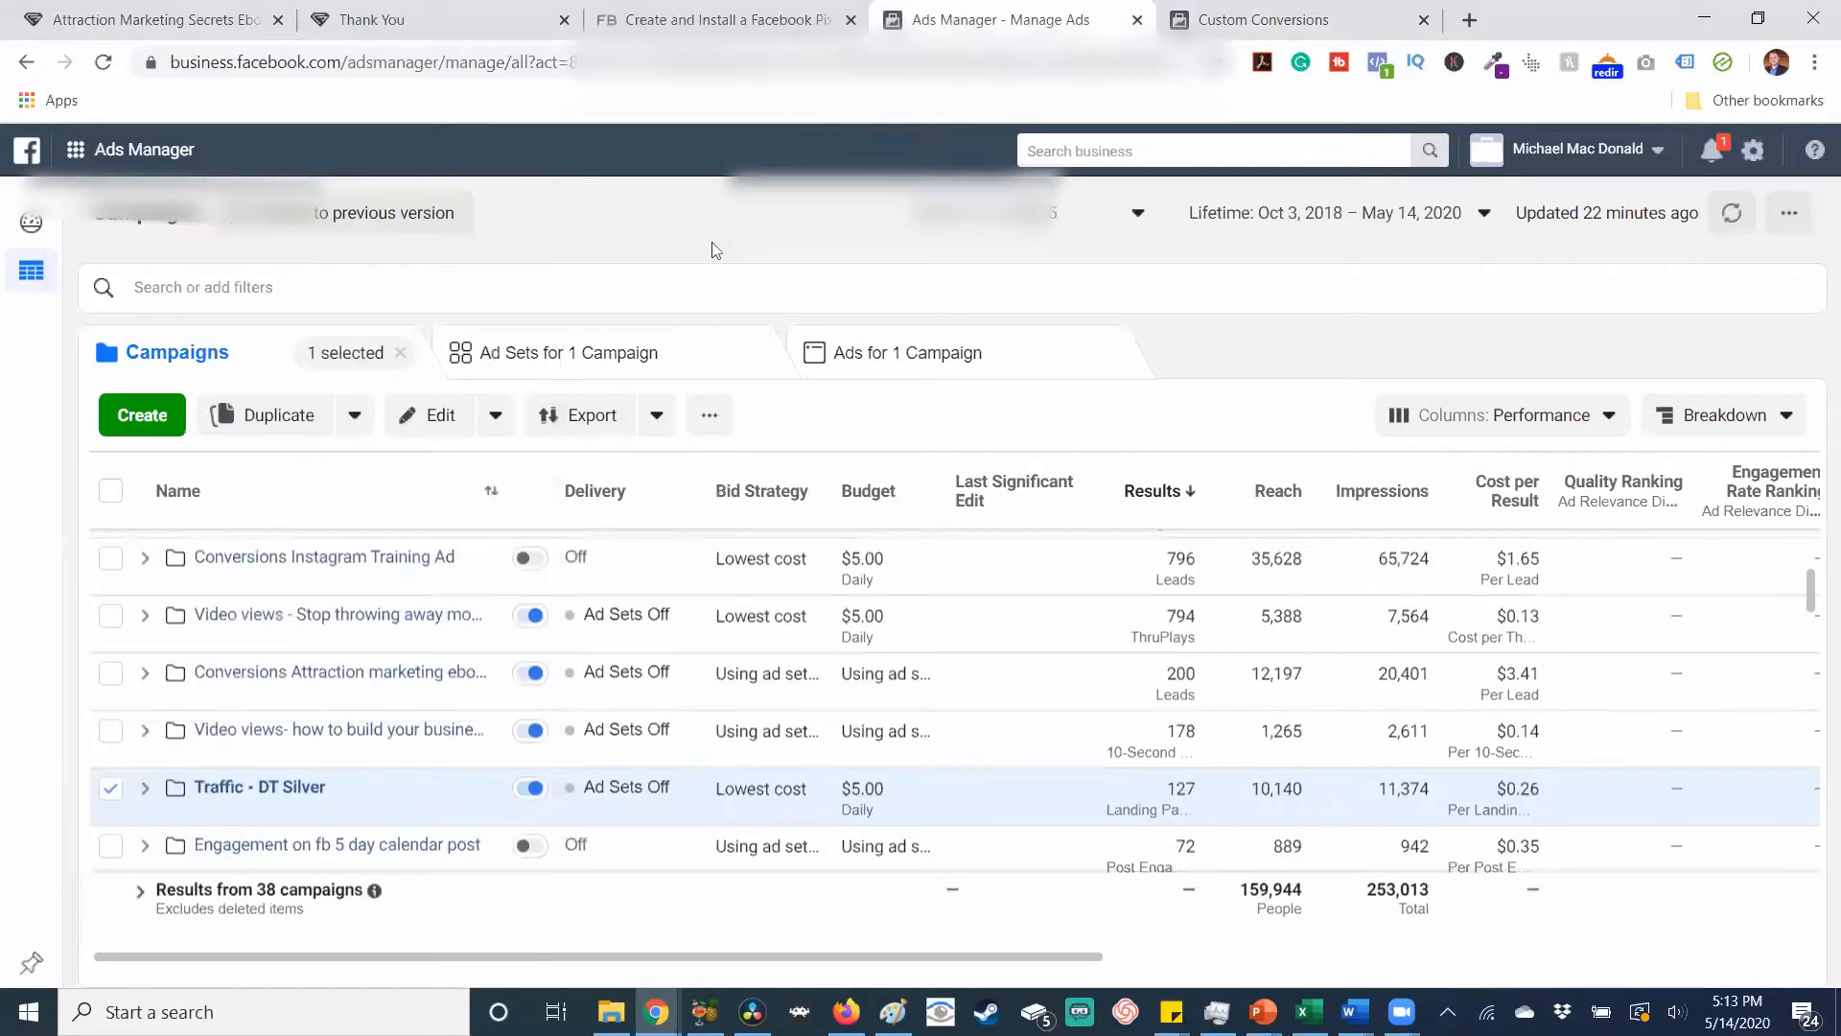
pyautogui.click(126, 425)
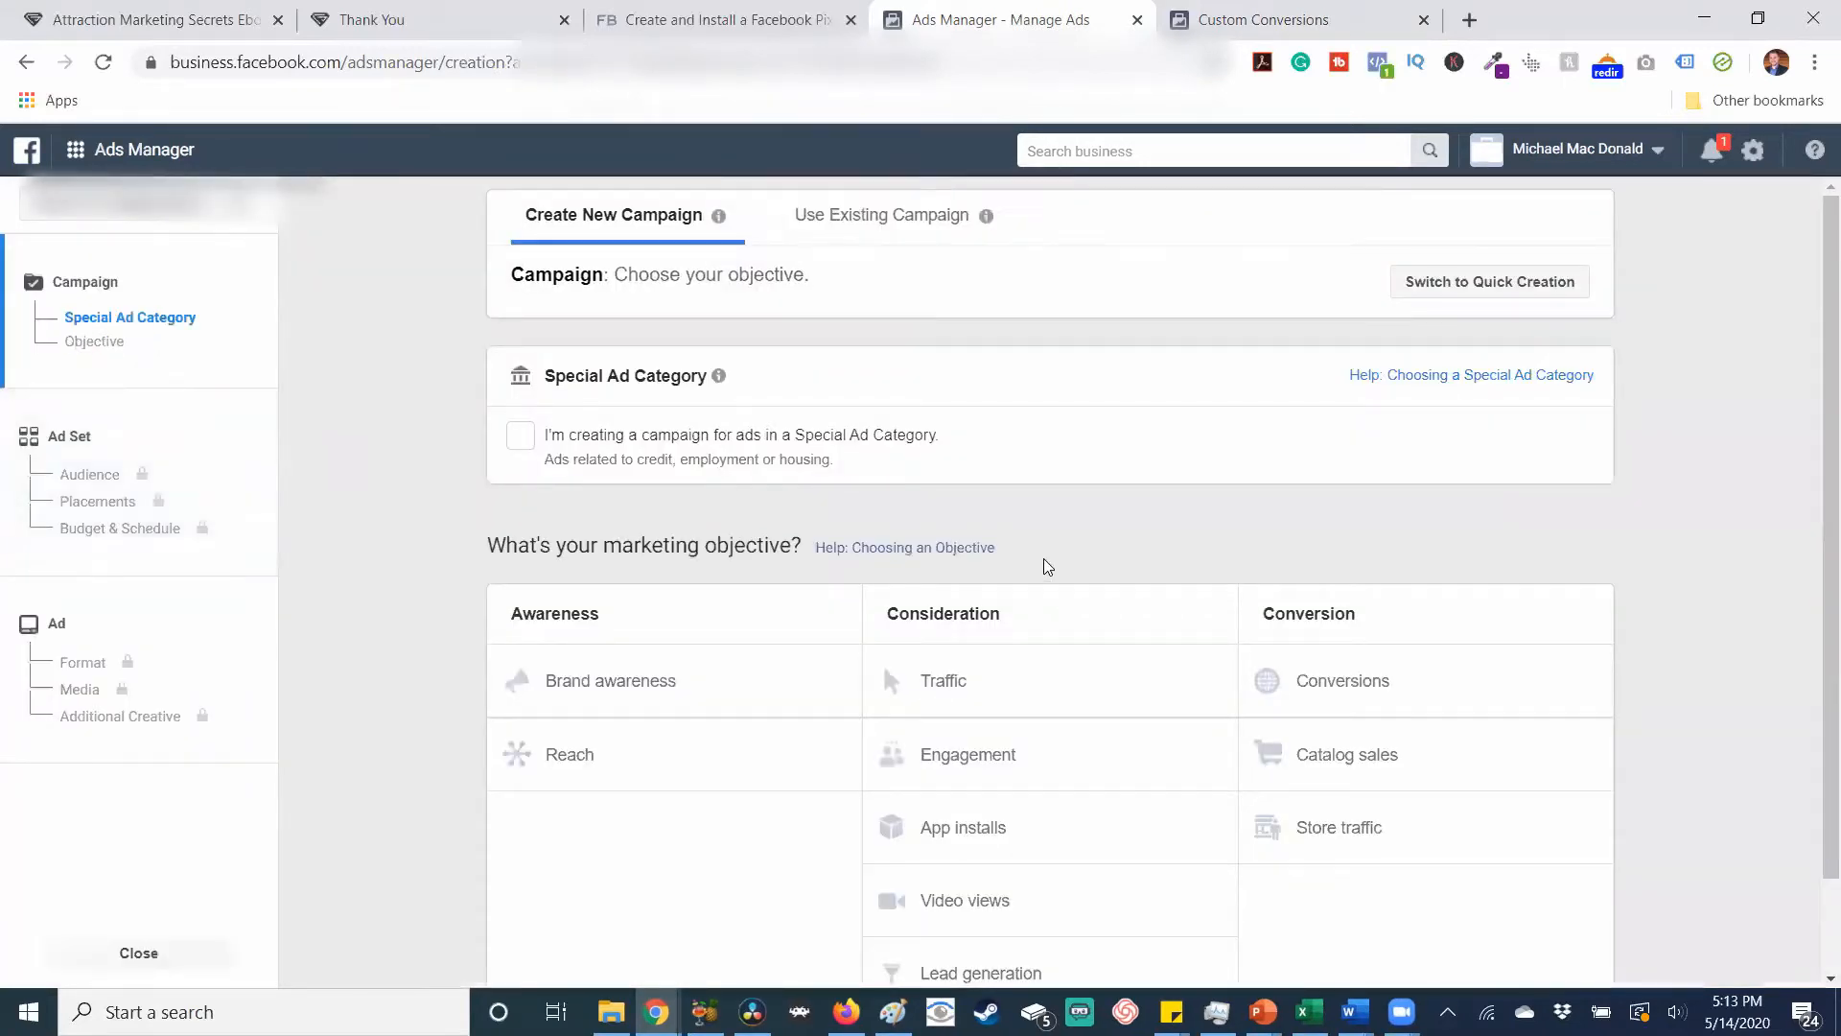
pyautogui.click(1376, 688)
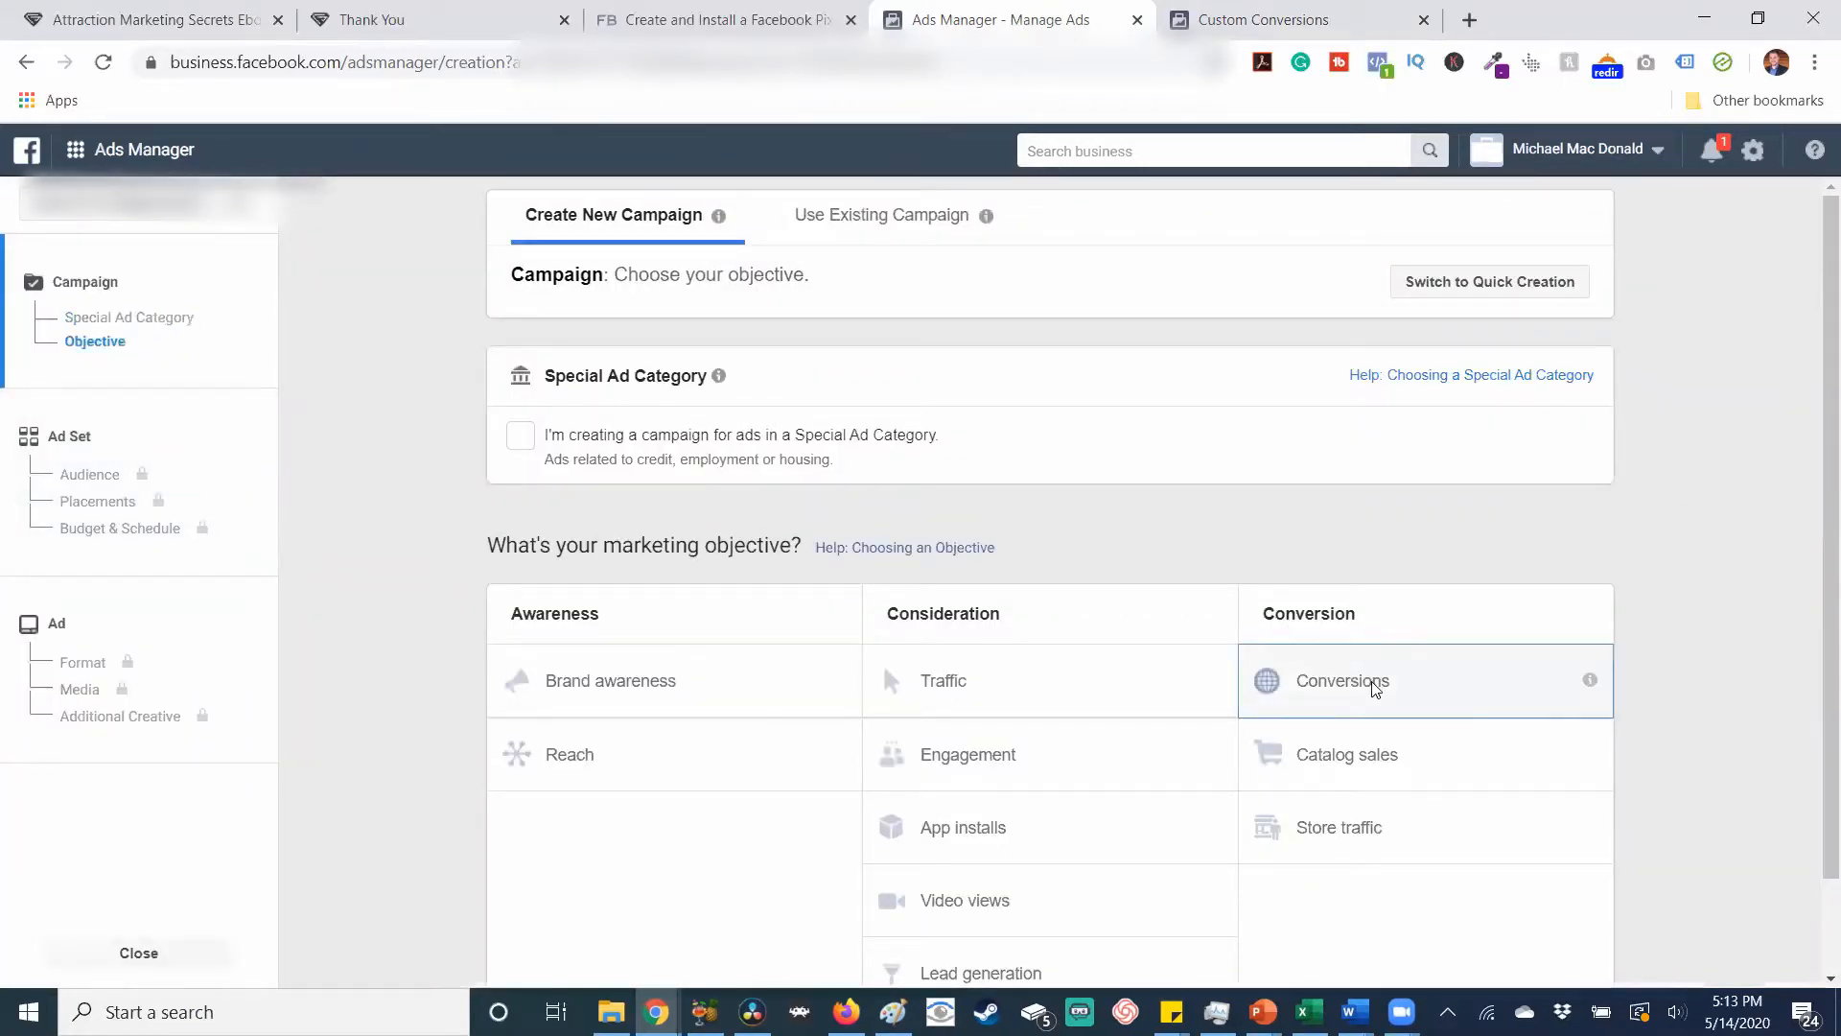
# Name the campaign "Ebook Download Conversions ad".
pyautogui.scroll(-2, 1815, 494)
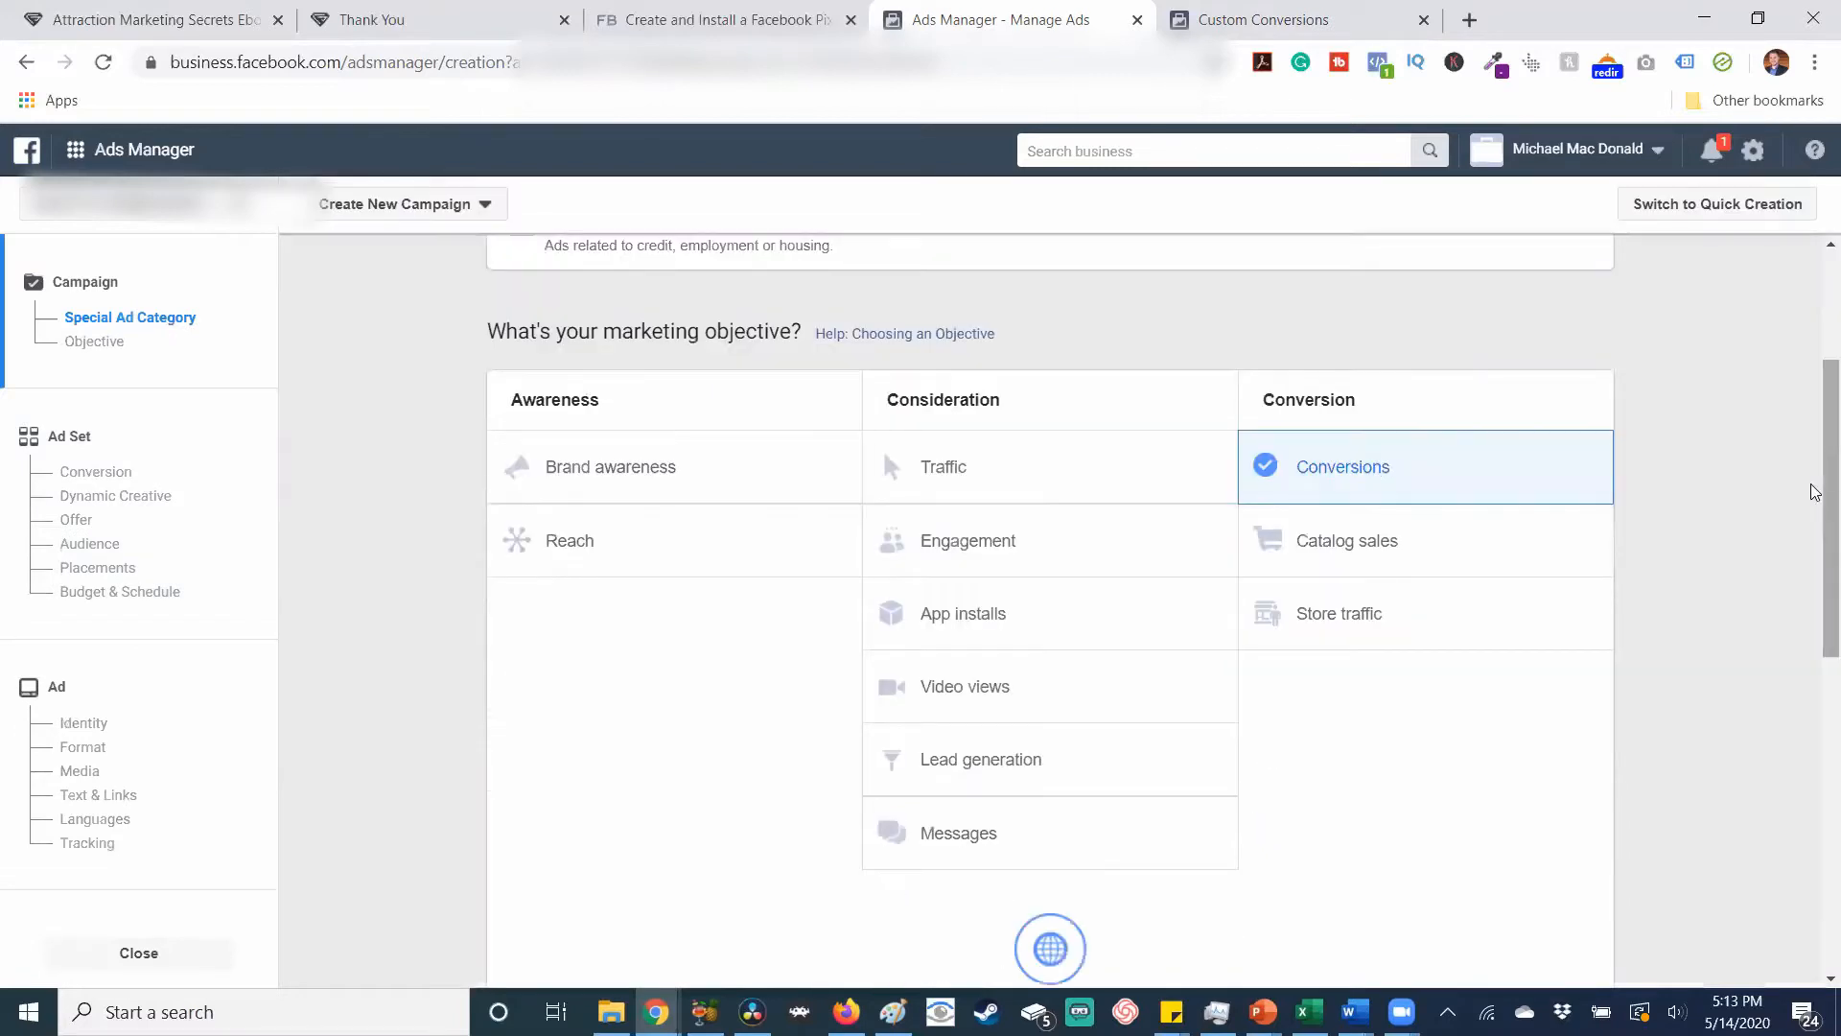
pyautogui.scroll(-5, 1815, 494)
pyautogui.scroll(-1, 1815, 701)
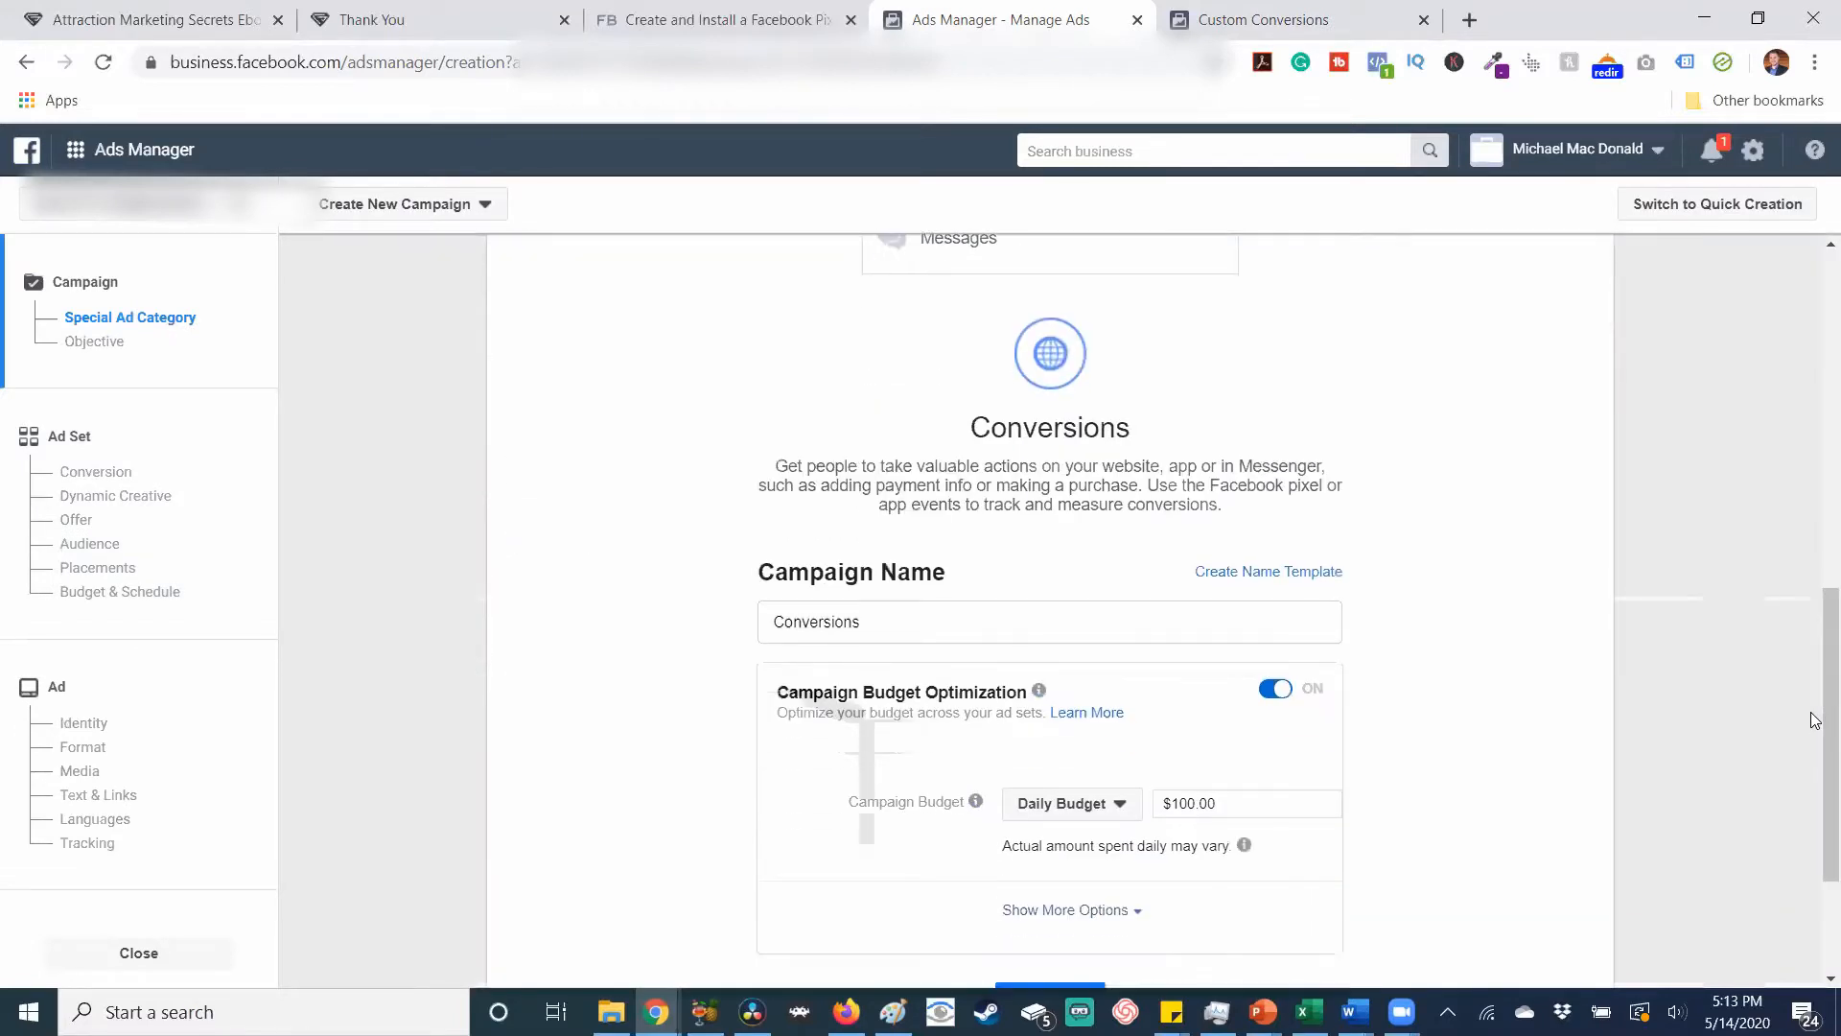
pyautogui.doubleClick(911, 800)
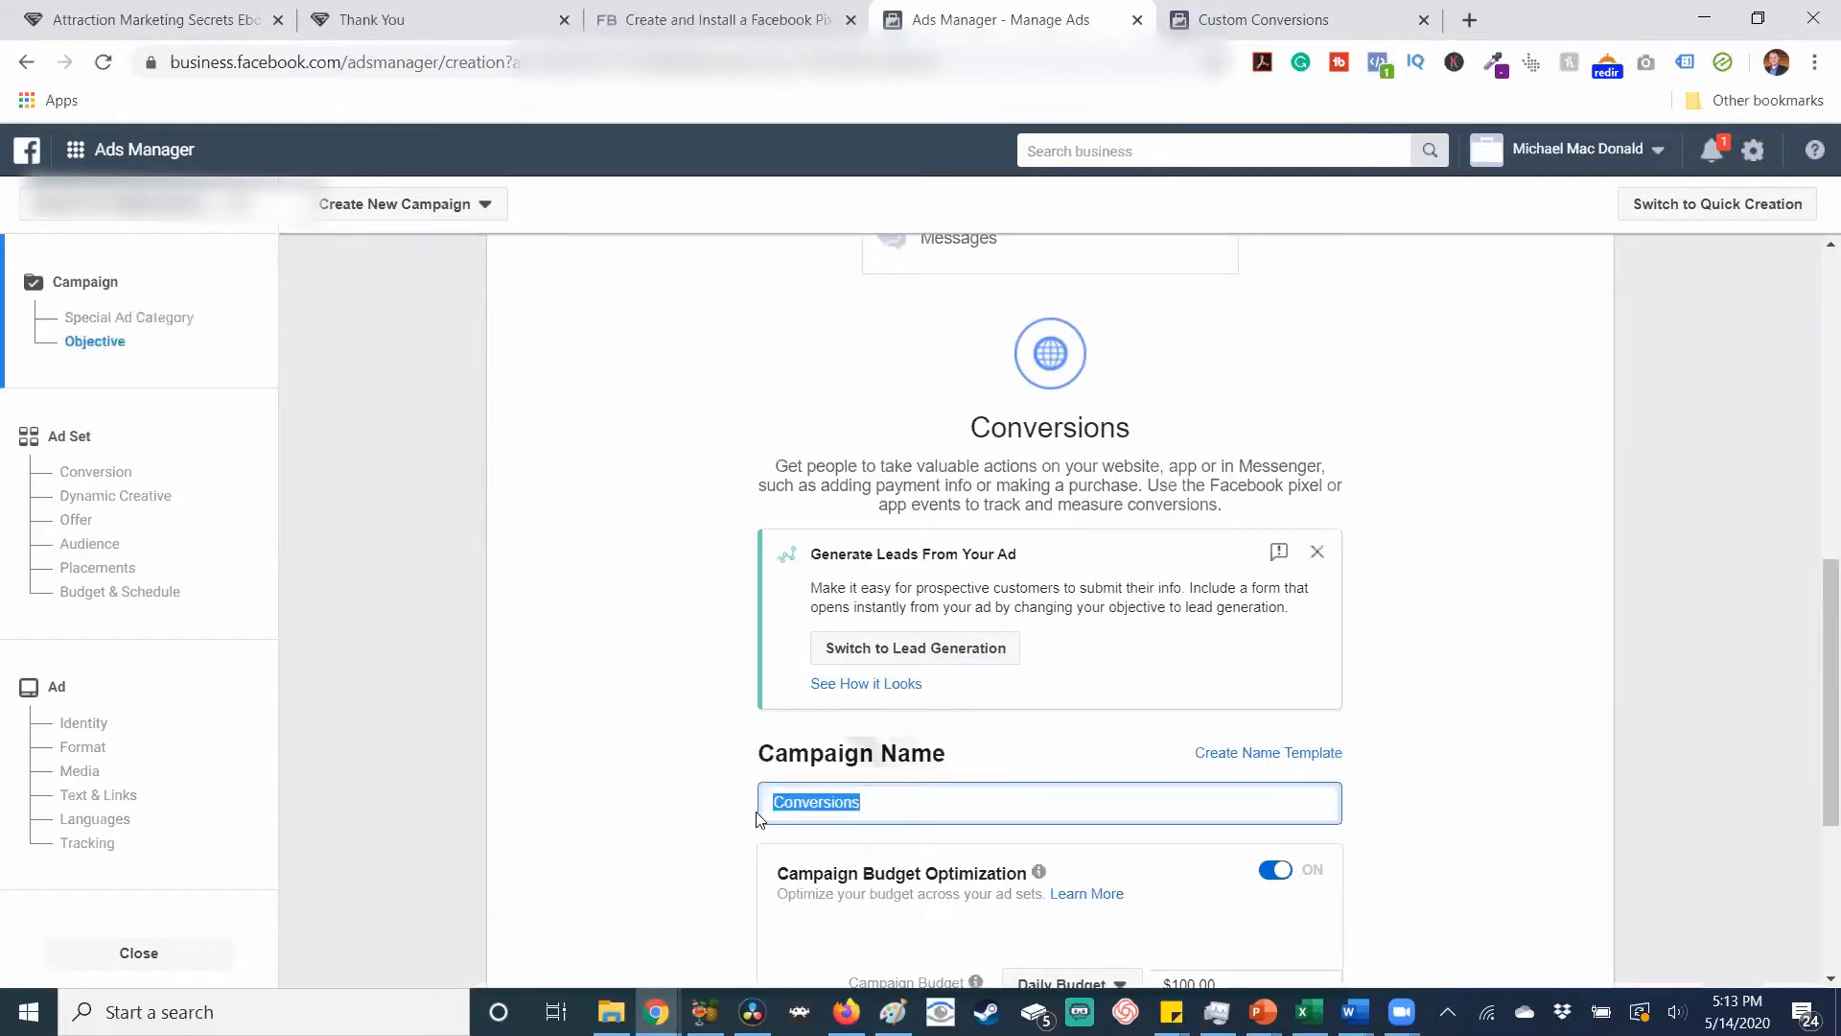
pyautogui.press('BackSpace')
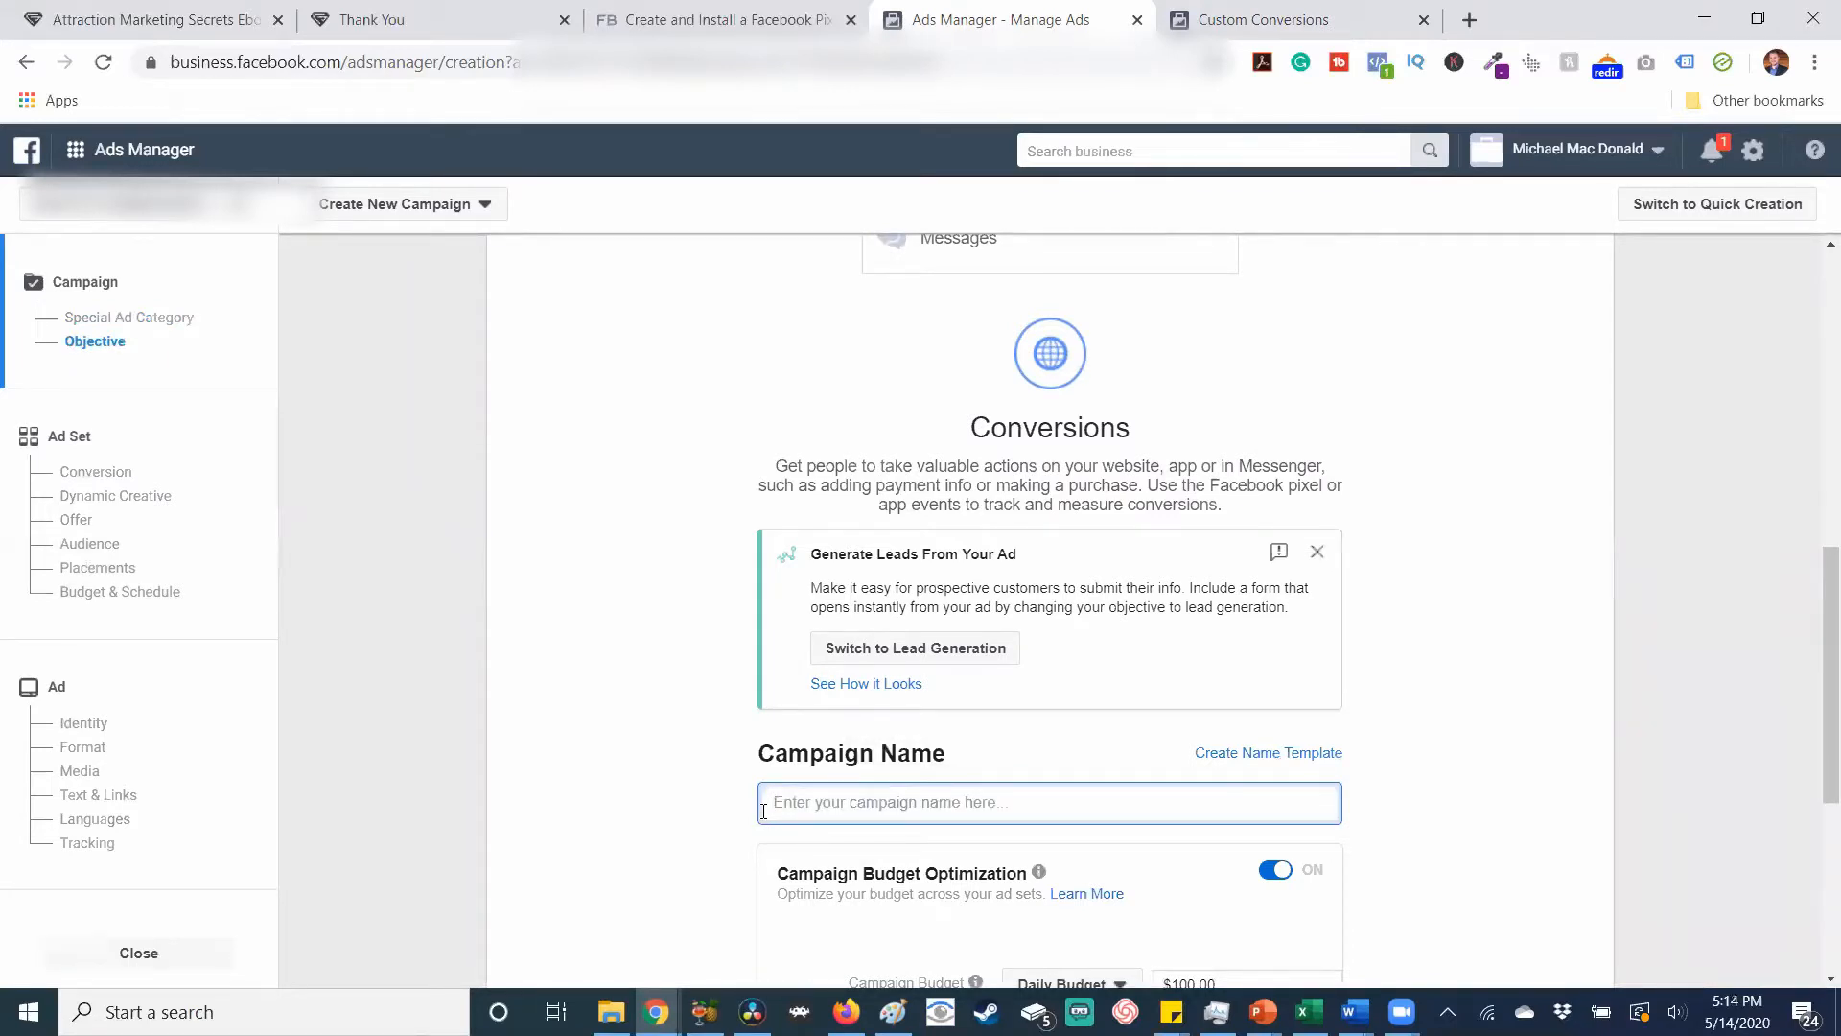
pyautogui.click(764, 810)
pyautogui.write('E')
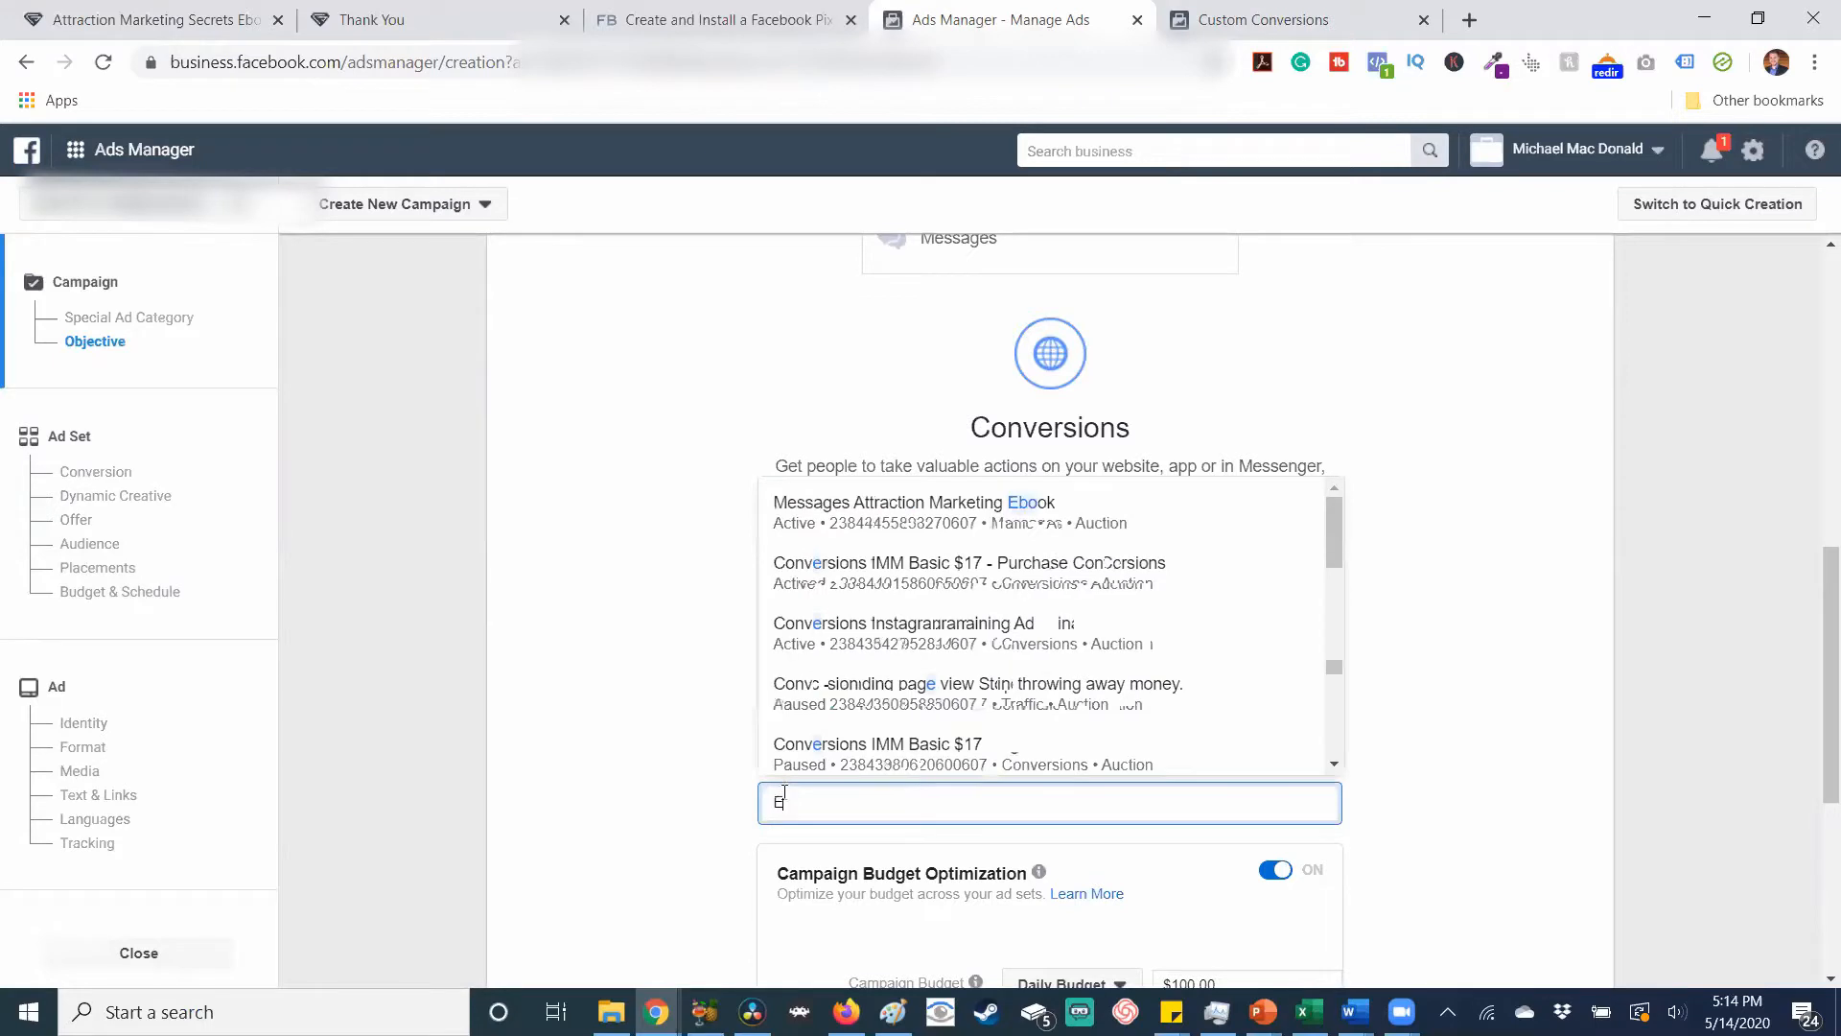
pyautogui.write('book Downloa')
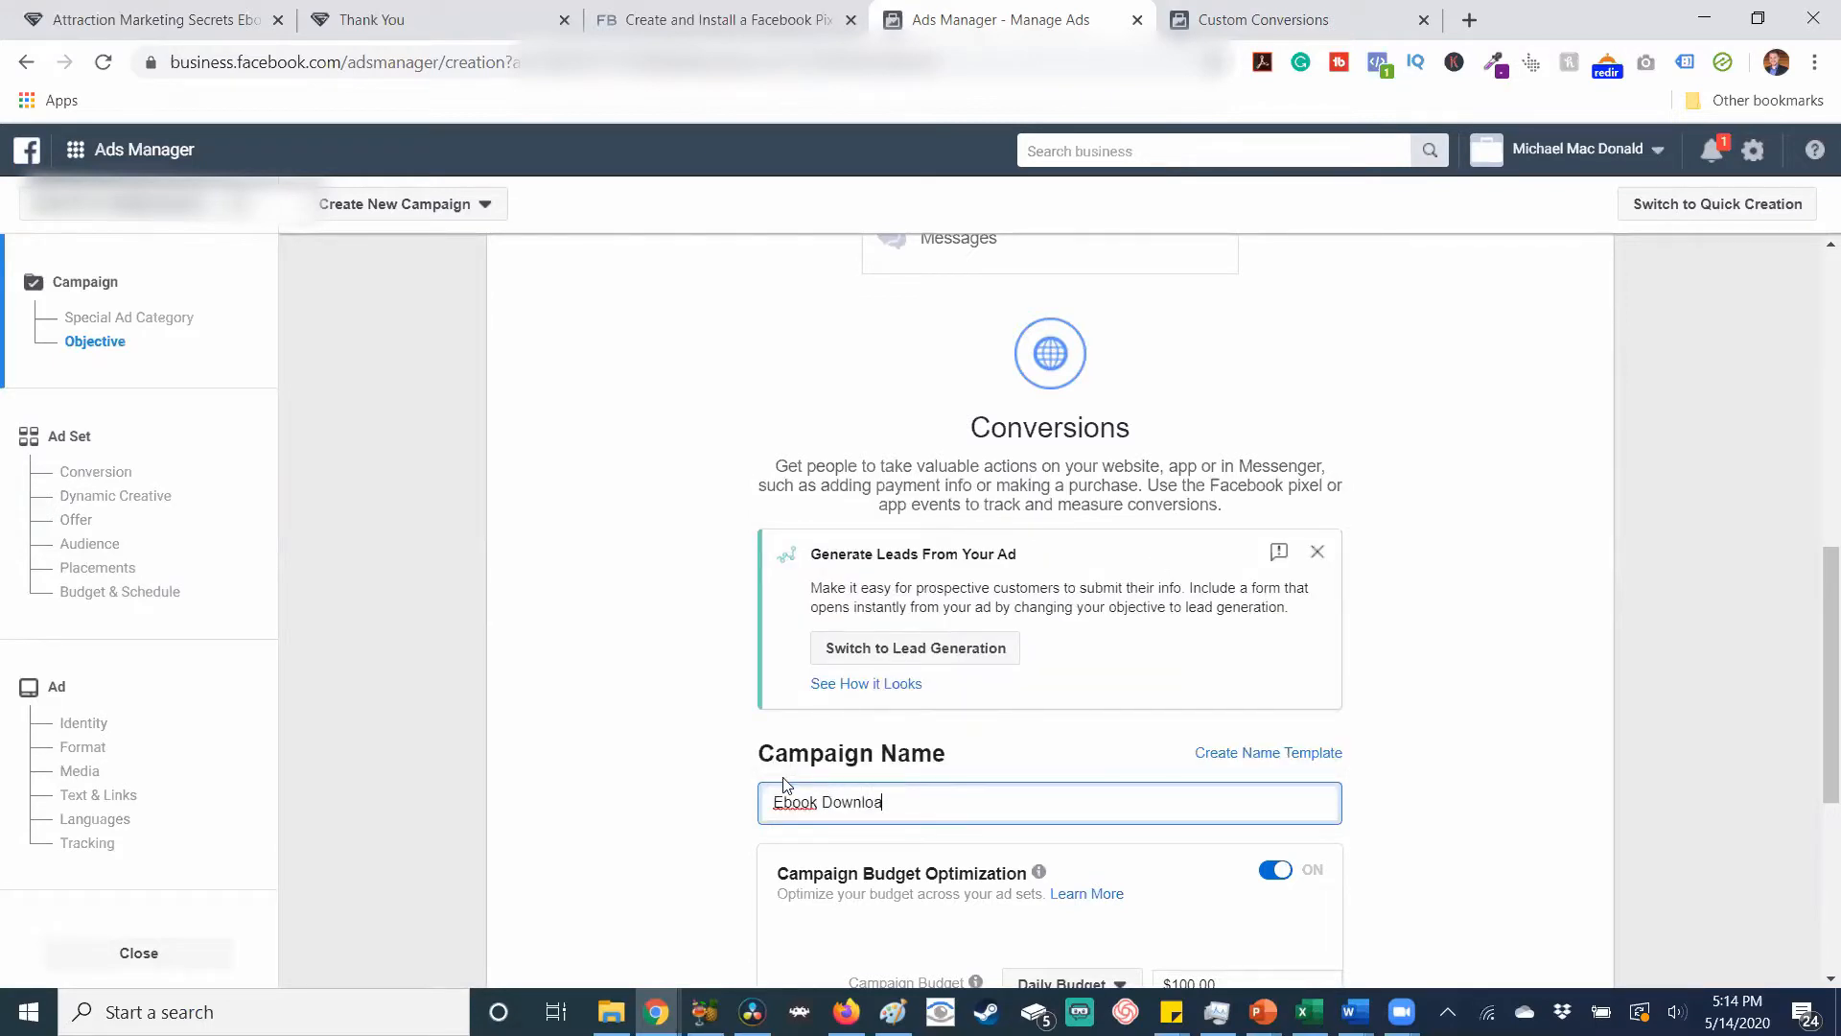
pyautogui.write('d Conversions ad')
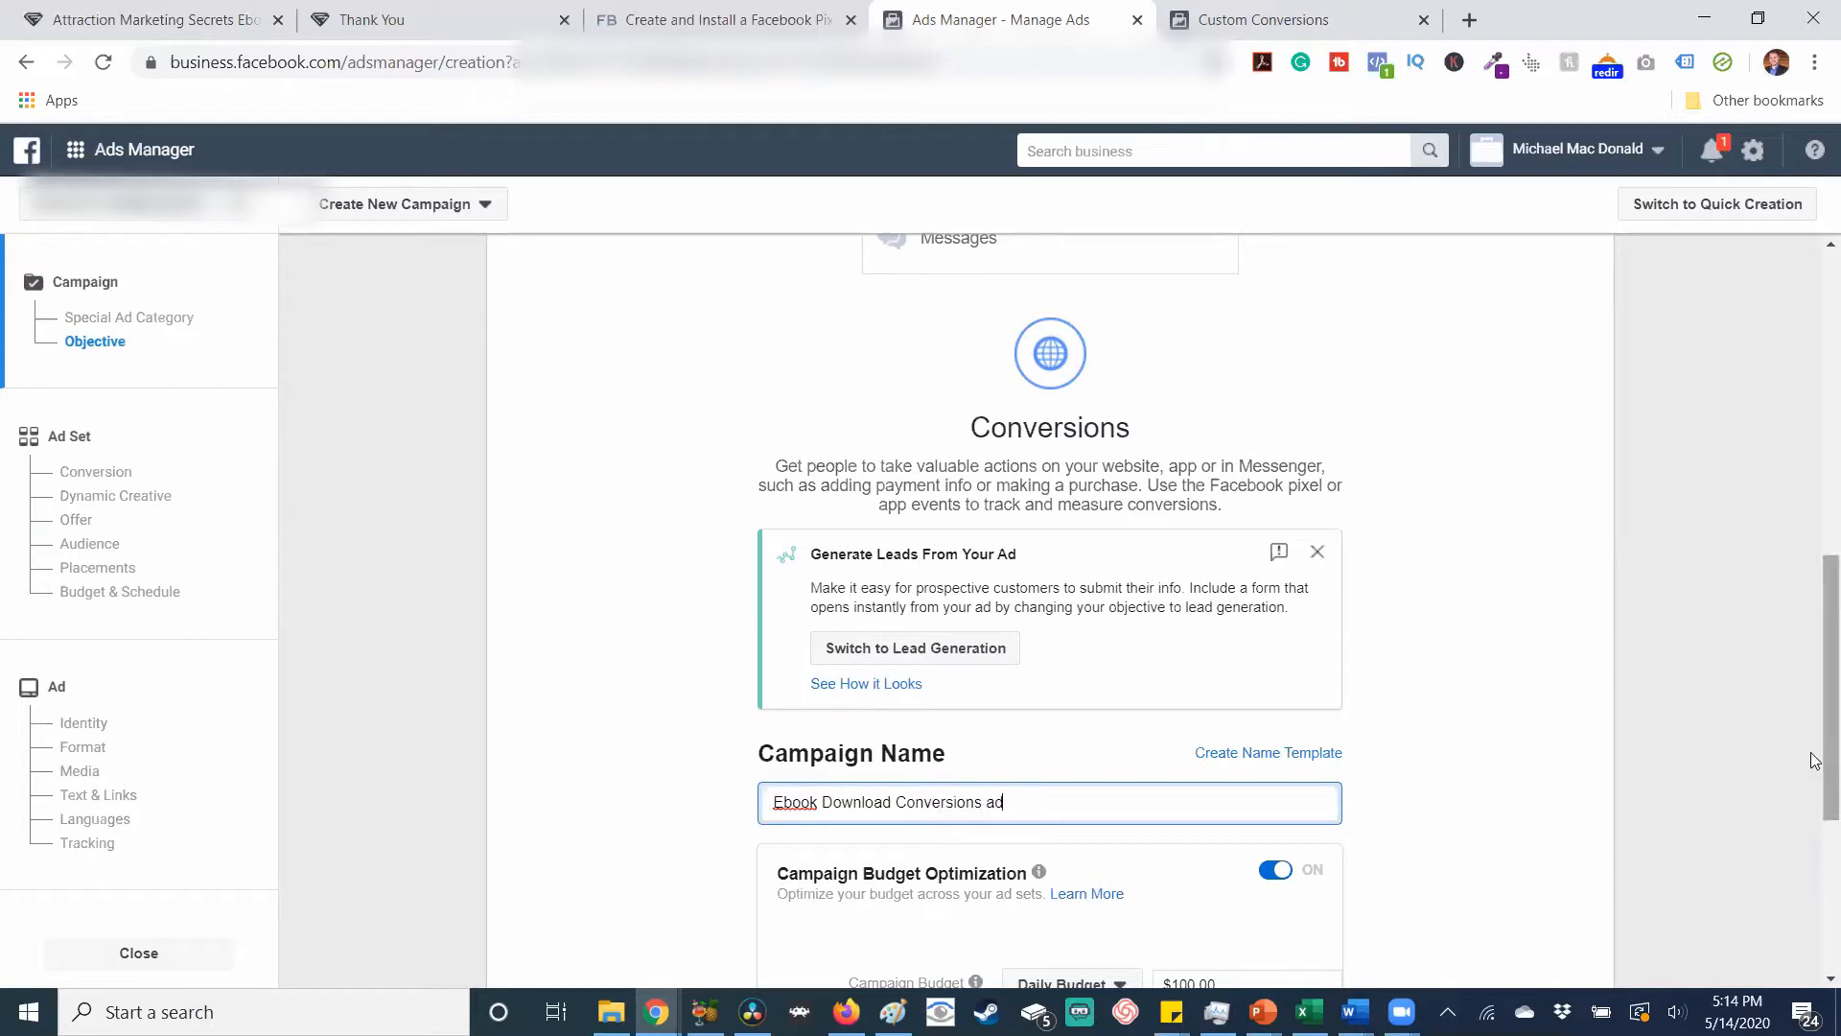
# Set the campaign budget to $5.00, keeping it as a daily budget.
pyautogui.moveTo(1815, 760); pyautogui.dragTo(1815, 860)
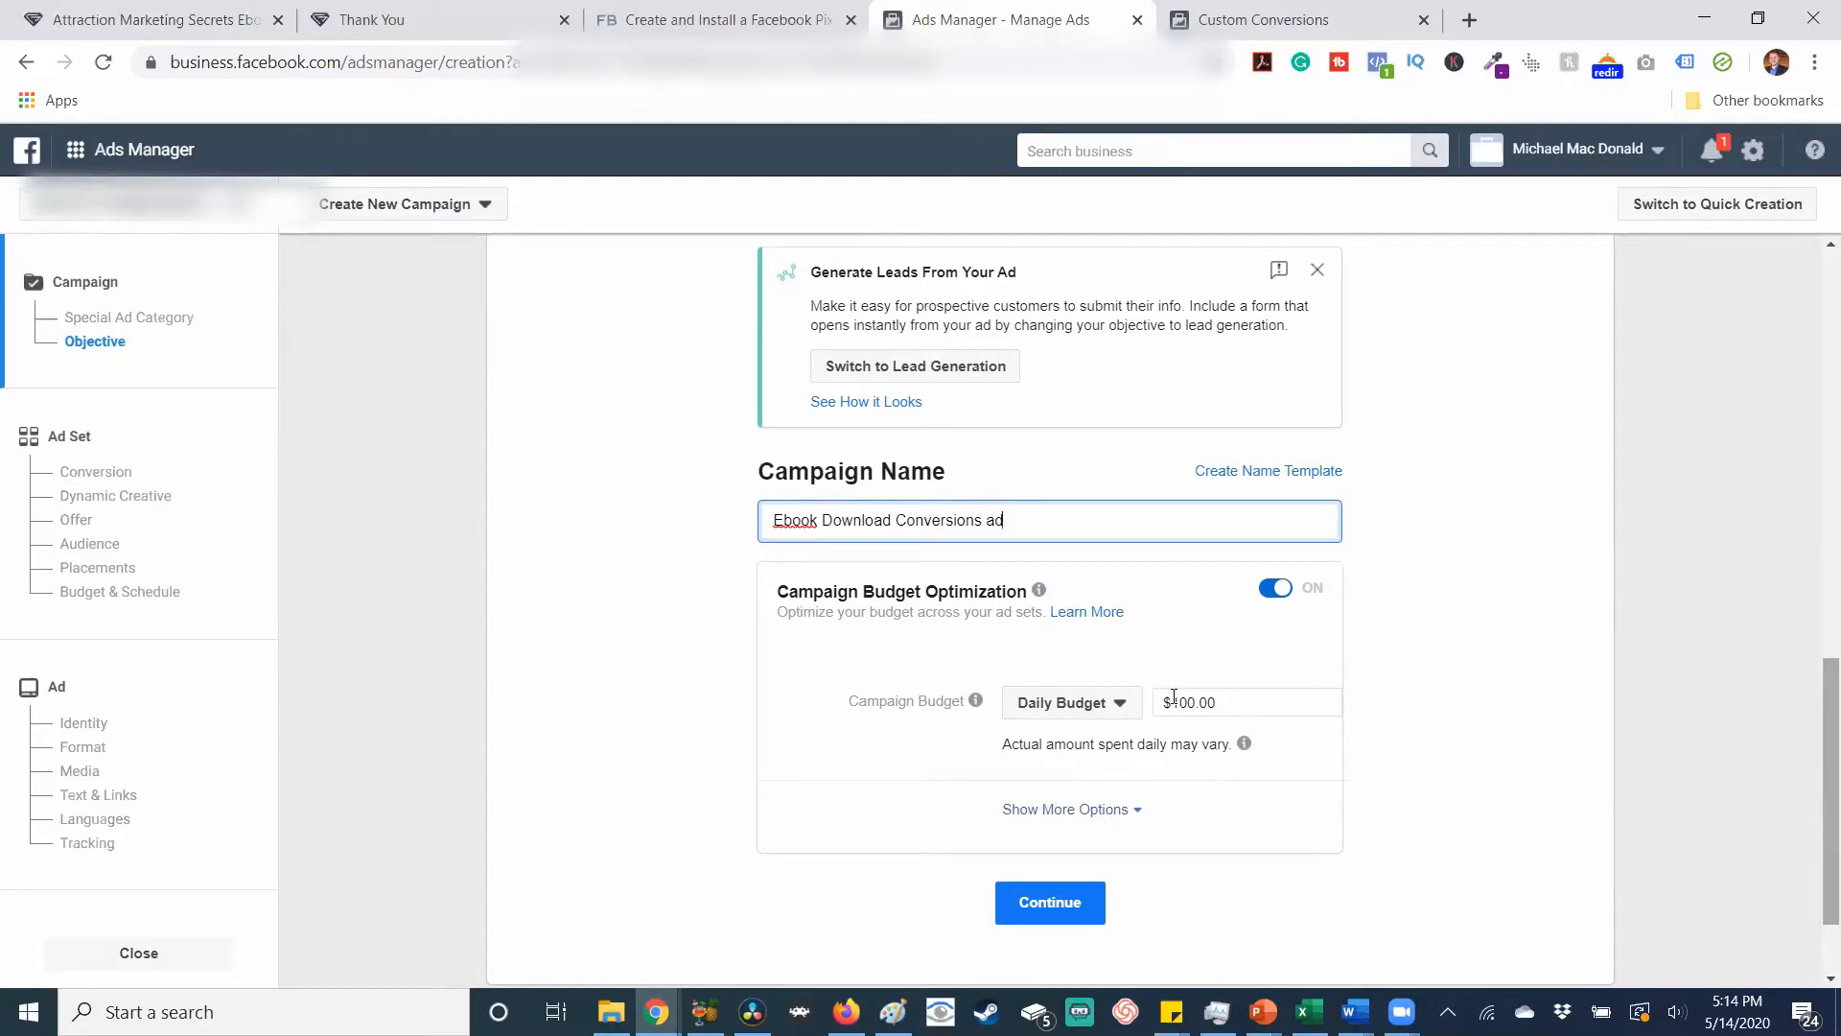
pyautogui.moveTo(1172, 697); pyautogui.dragTo(1228, 723)
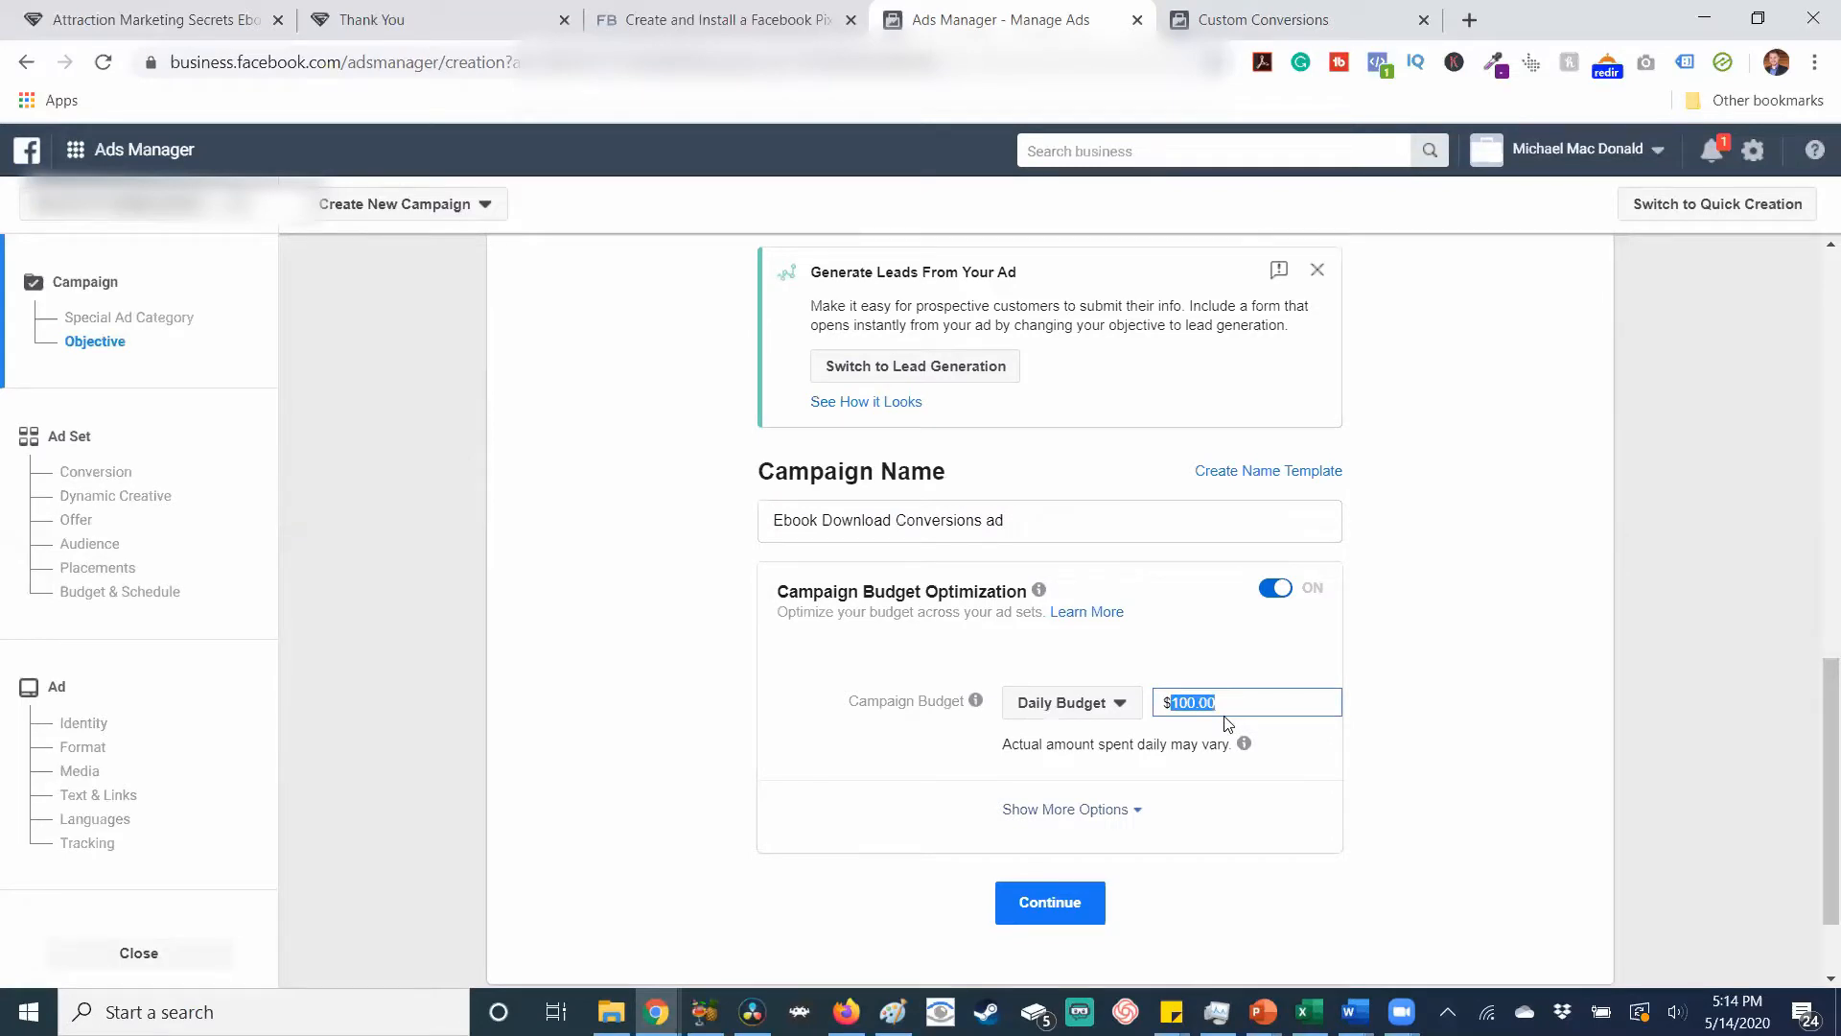
pyautogui.write('5.00')
pyautogui.click(1402, 687)
pyautogui.click(1129, 712)
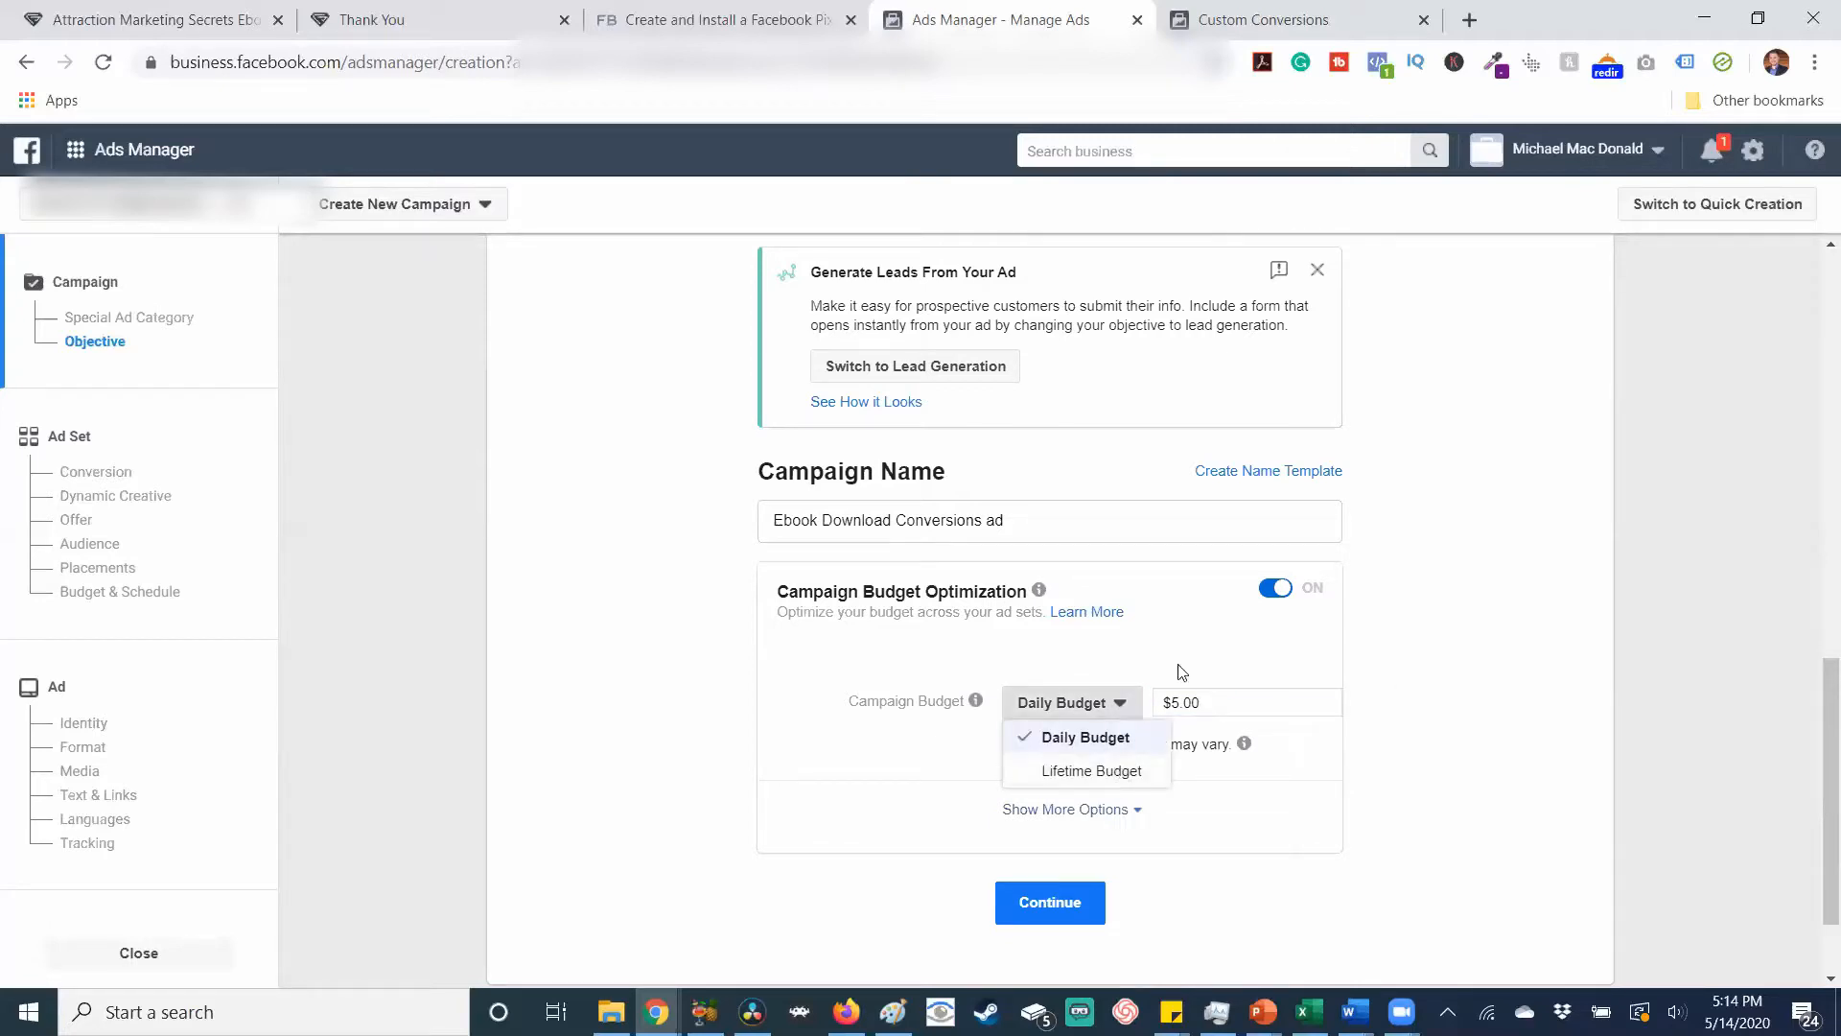
pyautogui.click(1269, 663)
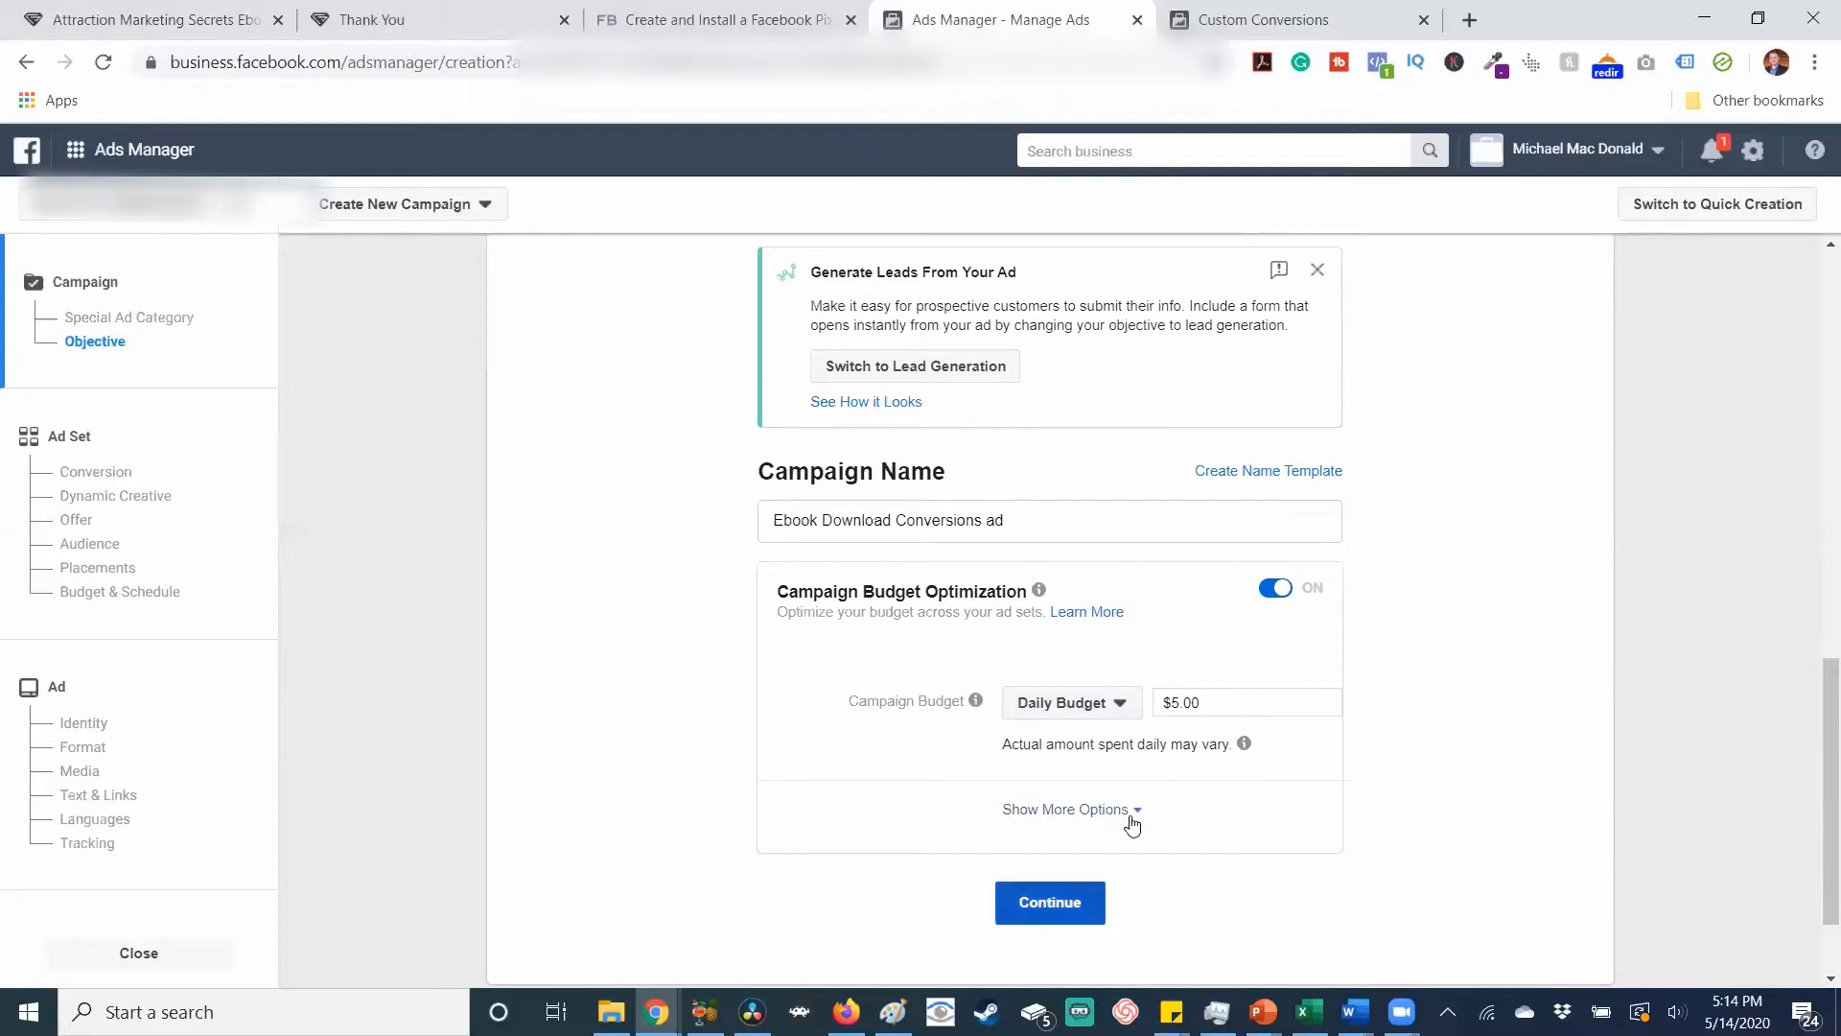
# Continue to the ad set settings and name the ad set "Lookalike audience ebook thank you page".
pyautogui.click(1050, 902)
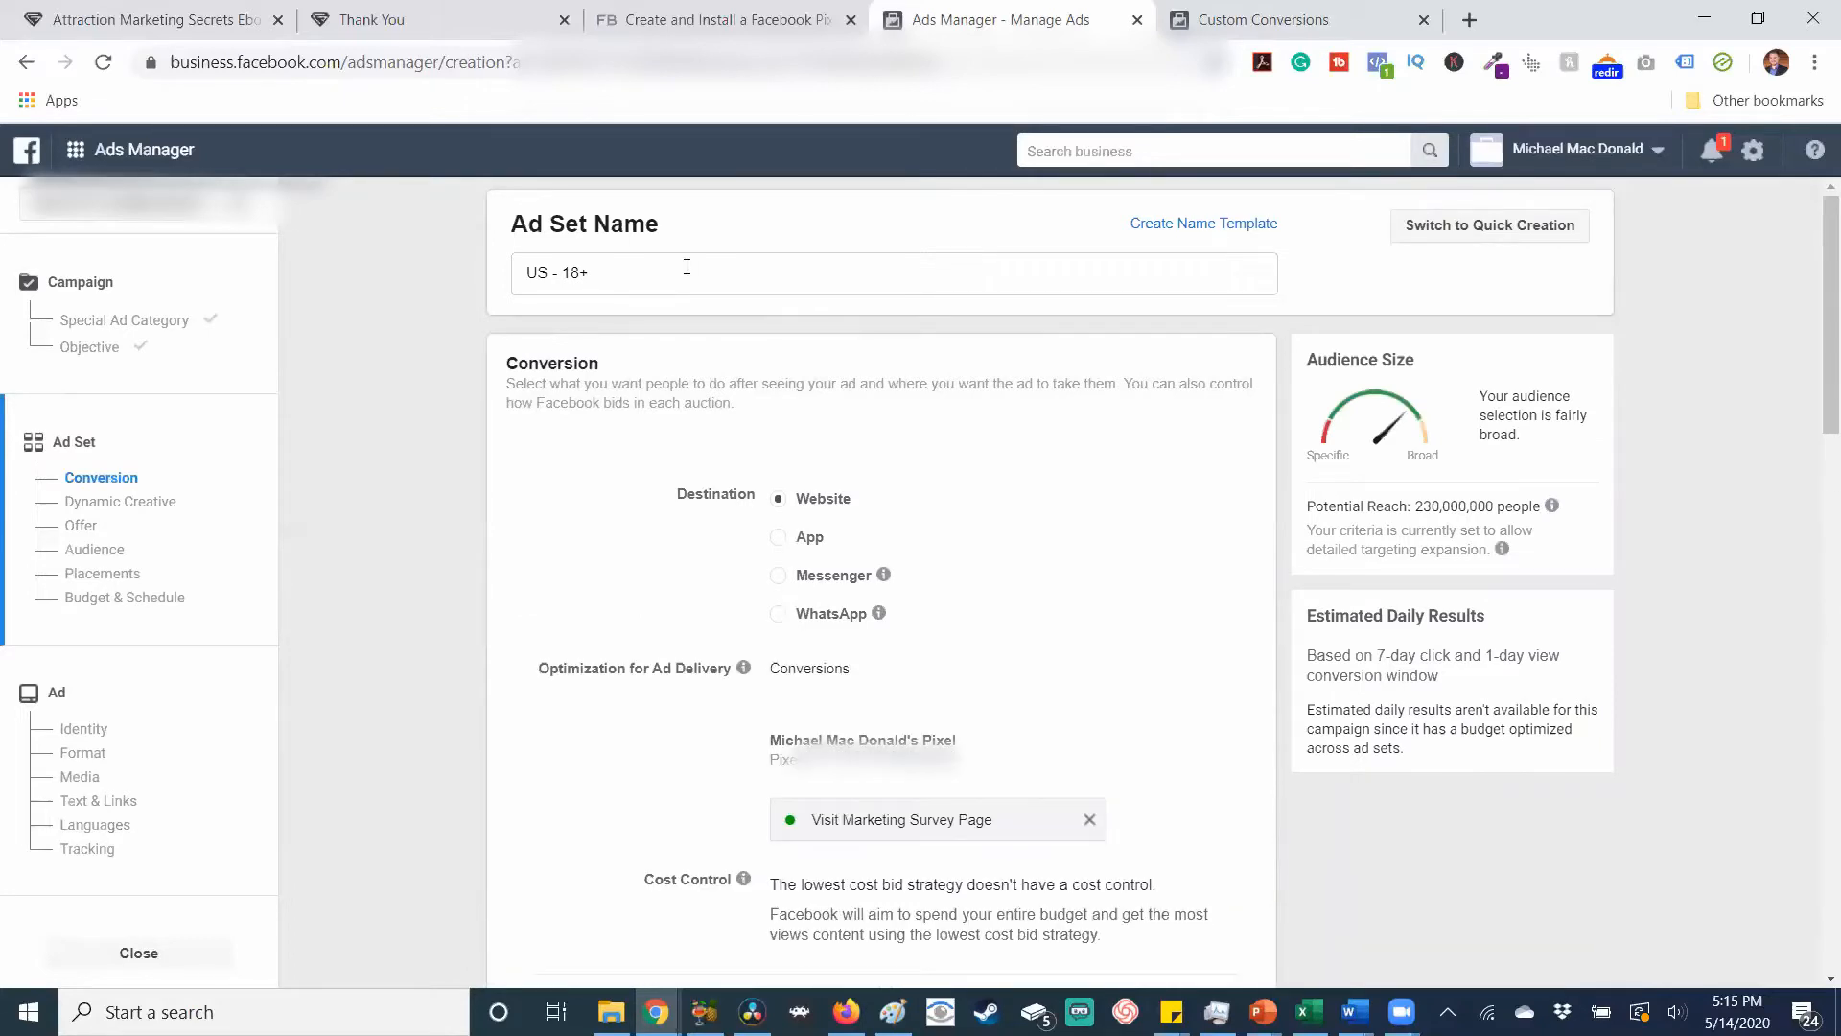
pyautogui.click(687, 267)
pyautogui.moveTo(686, 268); pyautogui.dragTo(514, 272)
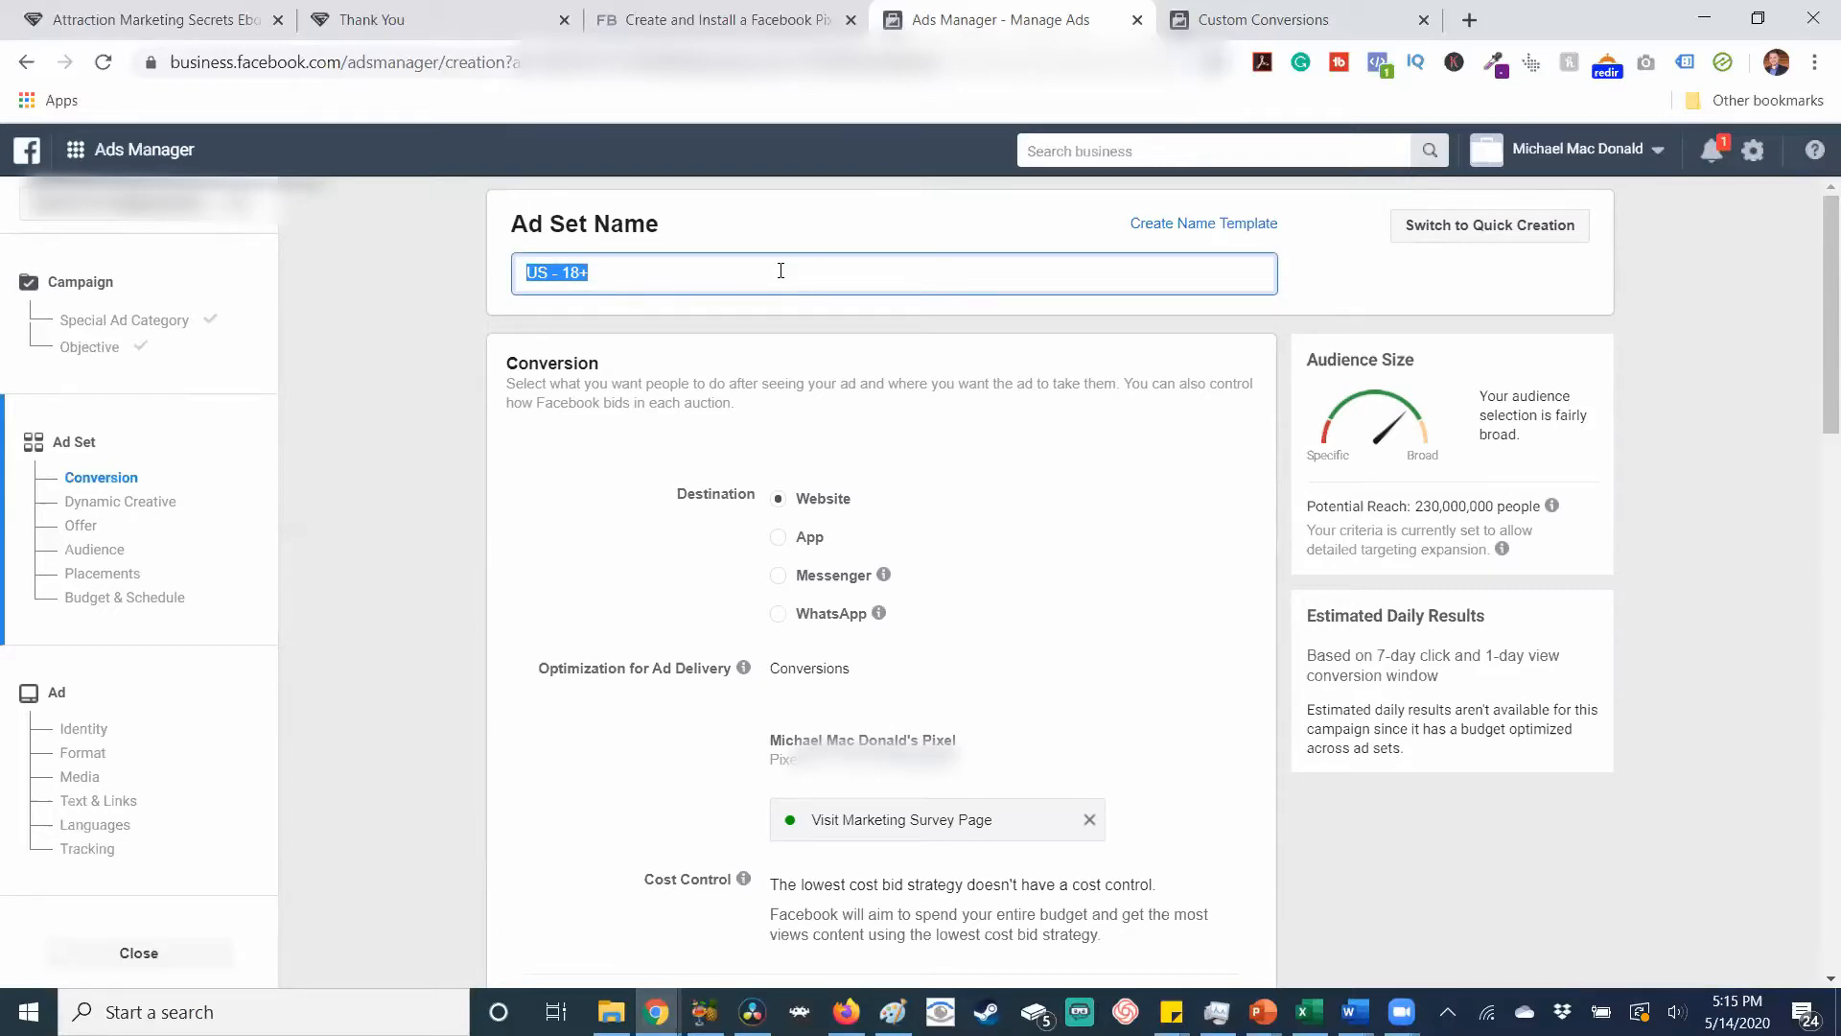
pyautogui.write('Loo')
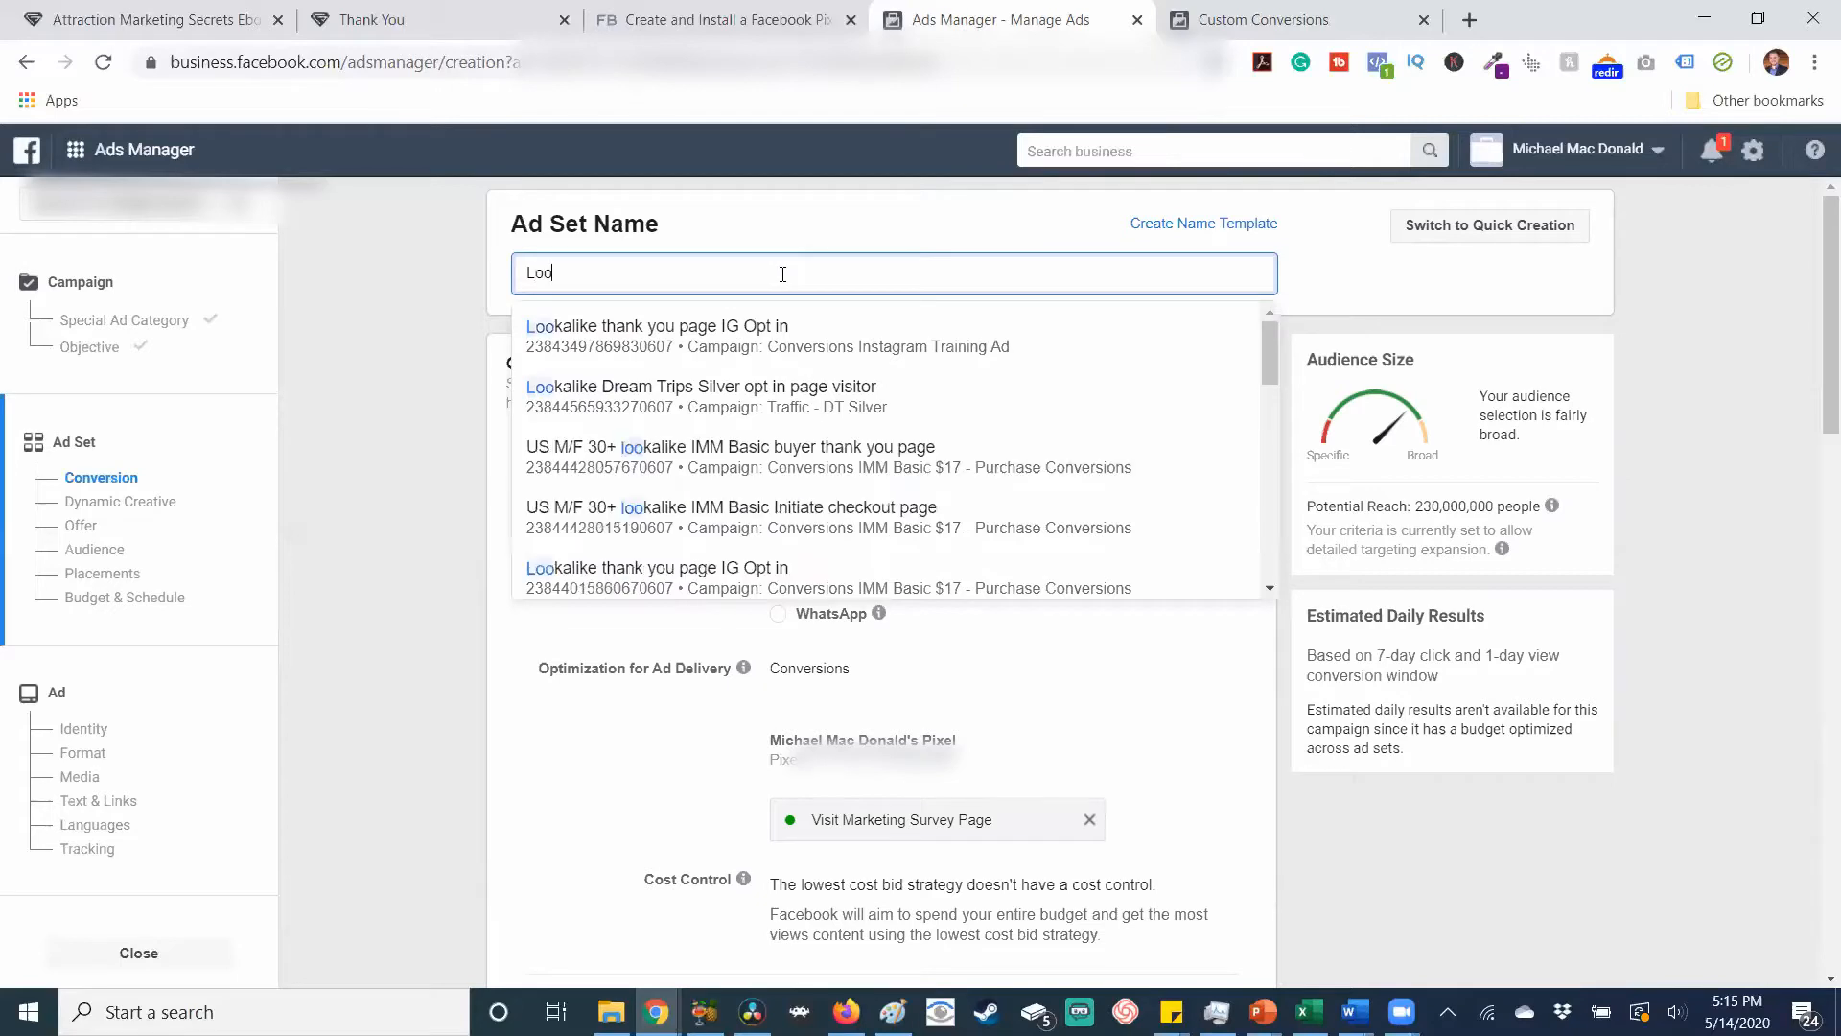
pyautogui.write('kalike audience')
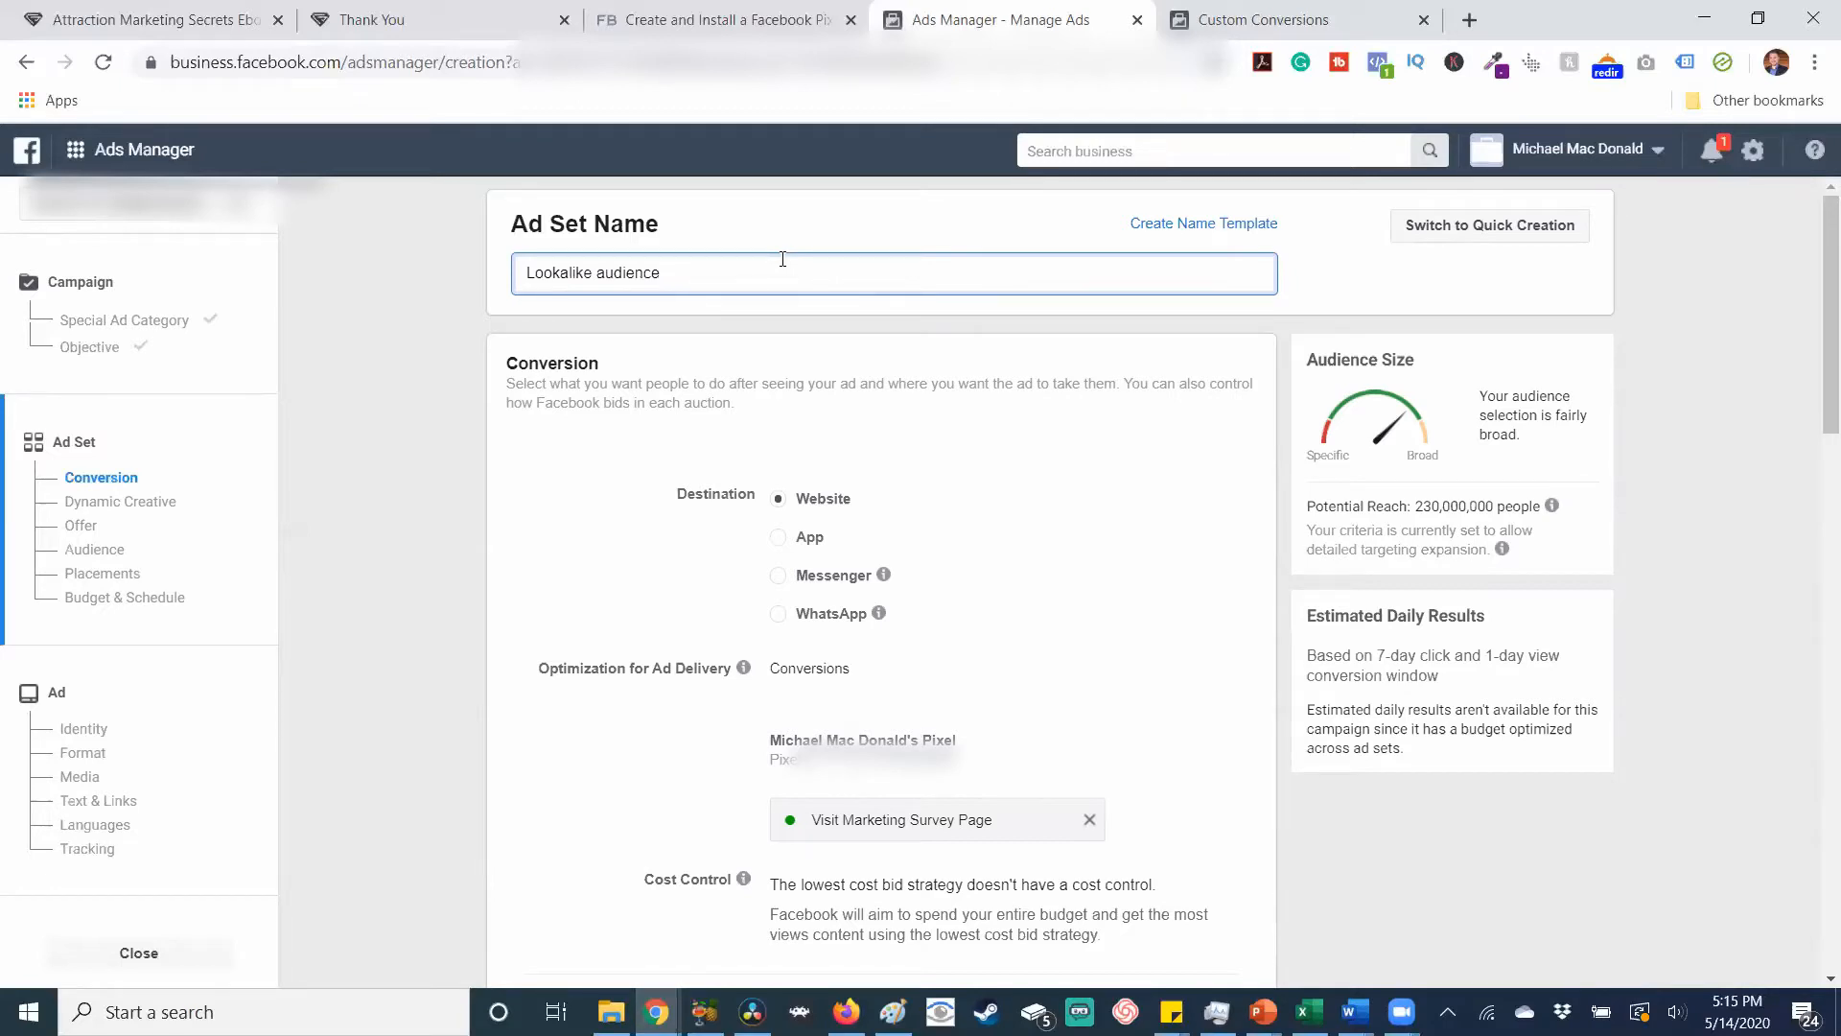
pyautogui.write('ebook thank you page')
pyautogui.click(970, 425)
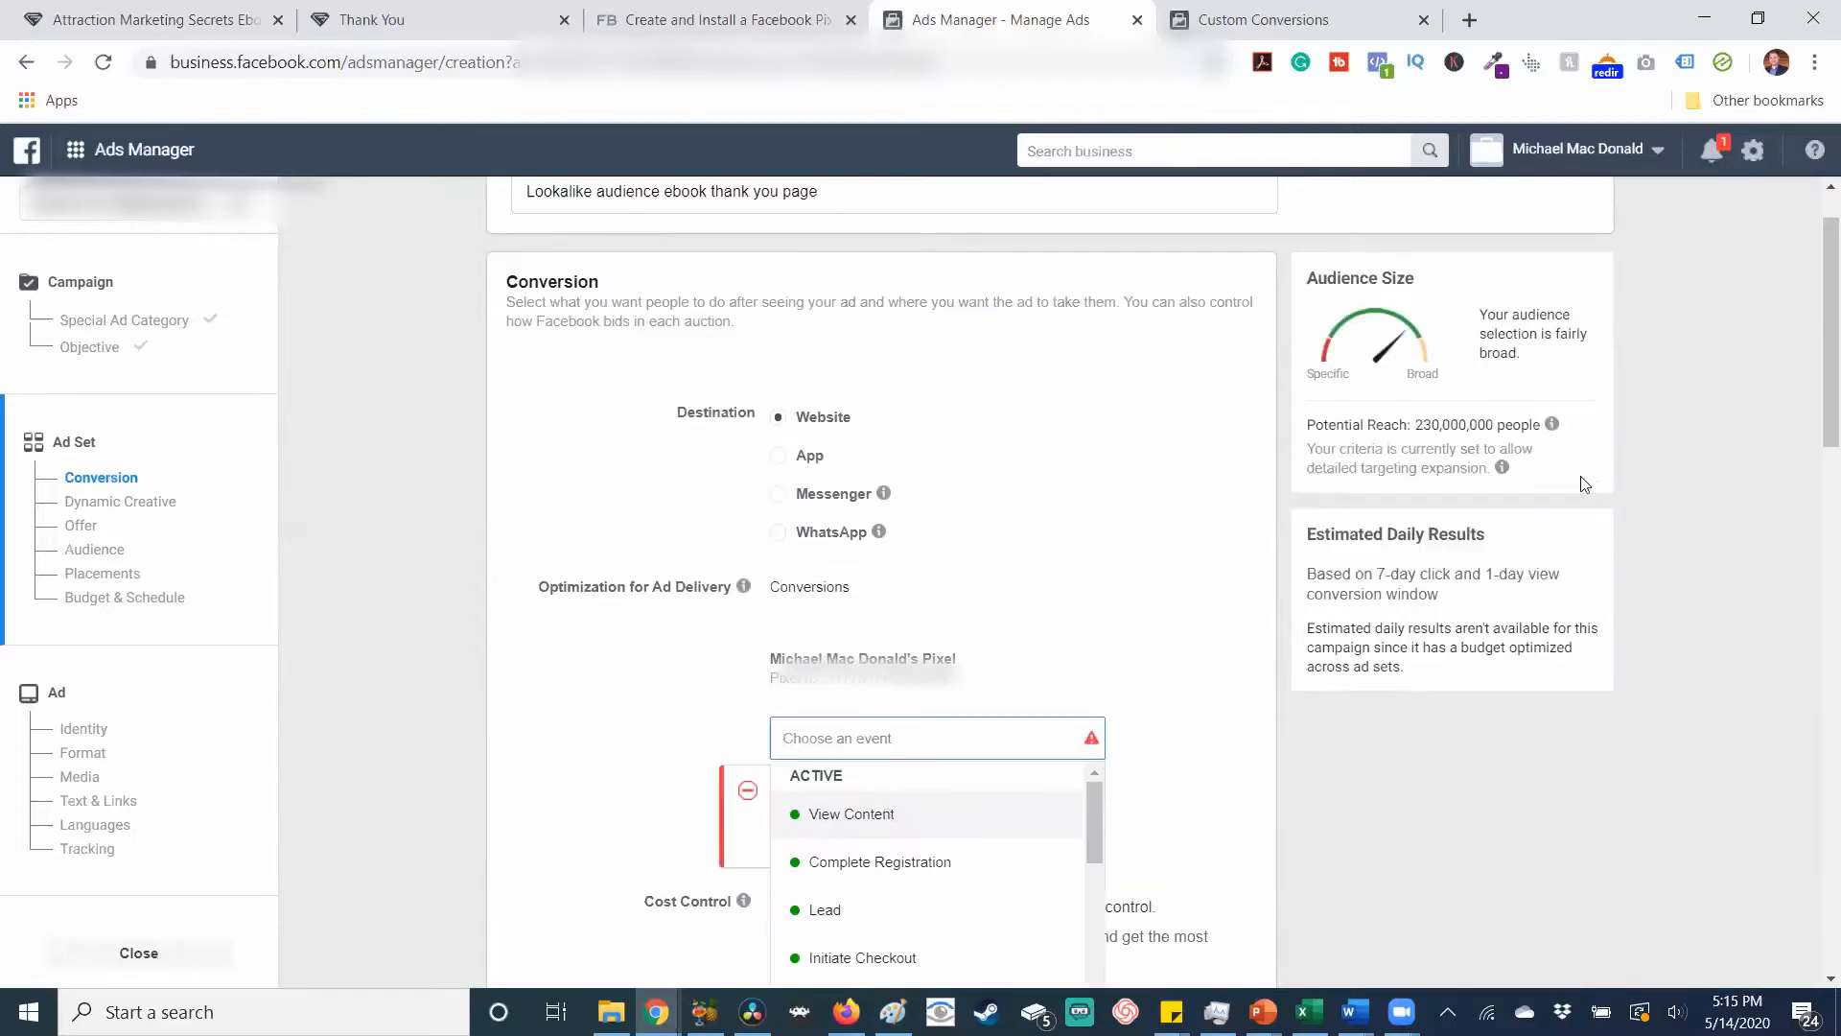
# Replace the ad set's conversion event with the "Ebook Download Thank You Page" custom conversion.
pyautogui.moveTo(1825, 293); pyautogui.dragTo(1825, 329)
pyautogui.moveTo(1825, 293); pyautogui.dragTo(1825, 312)
pyautogui.moveTo(1825, 311); pyautogui.dragTo(1825, 333)
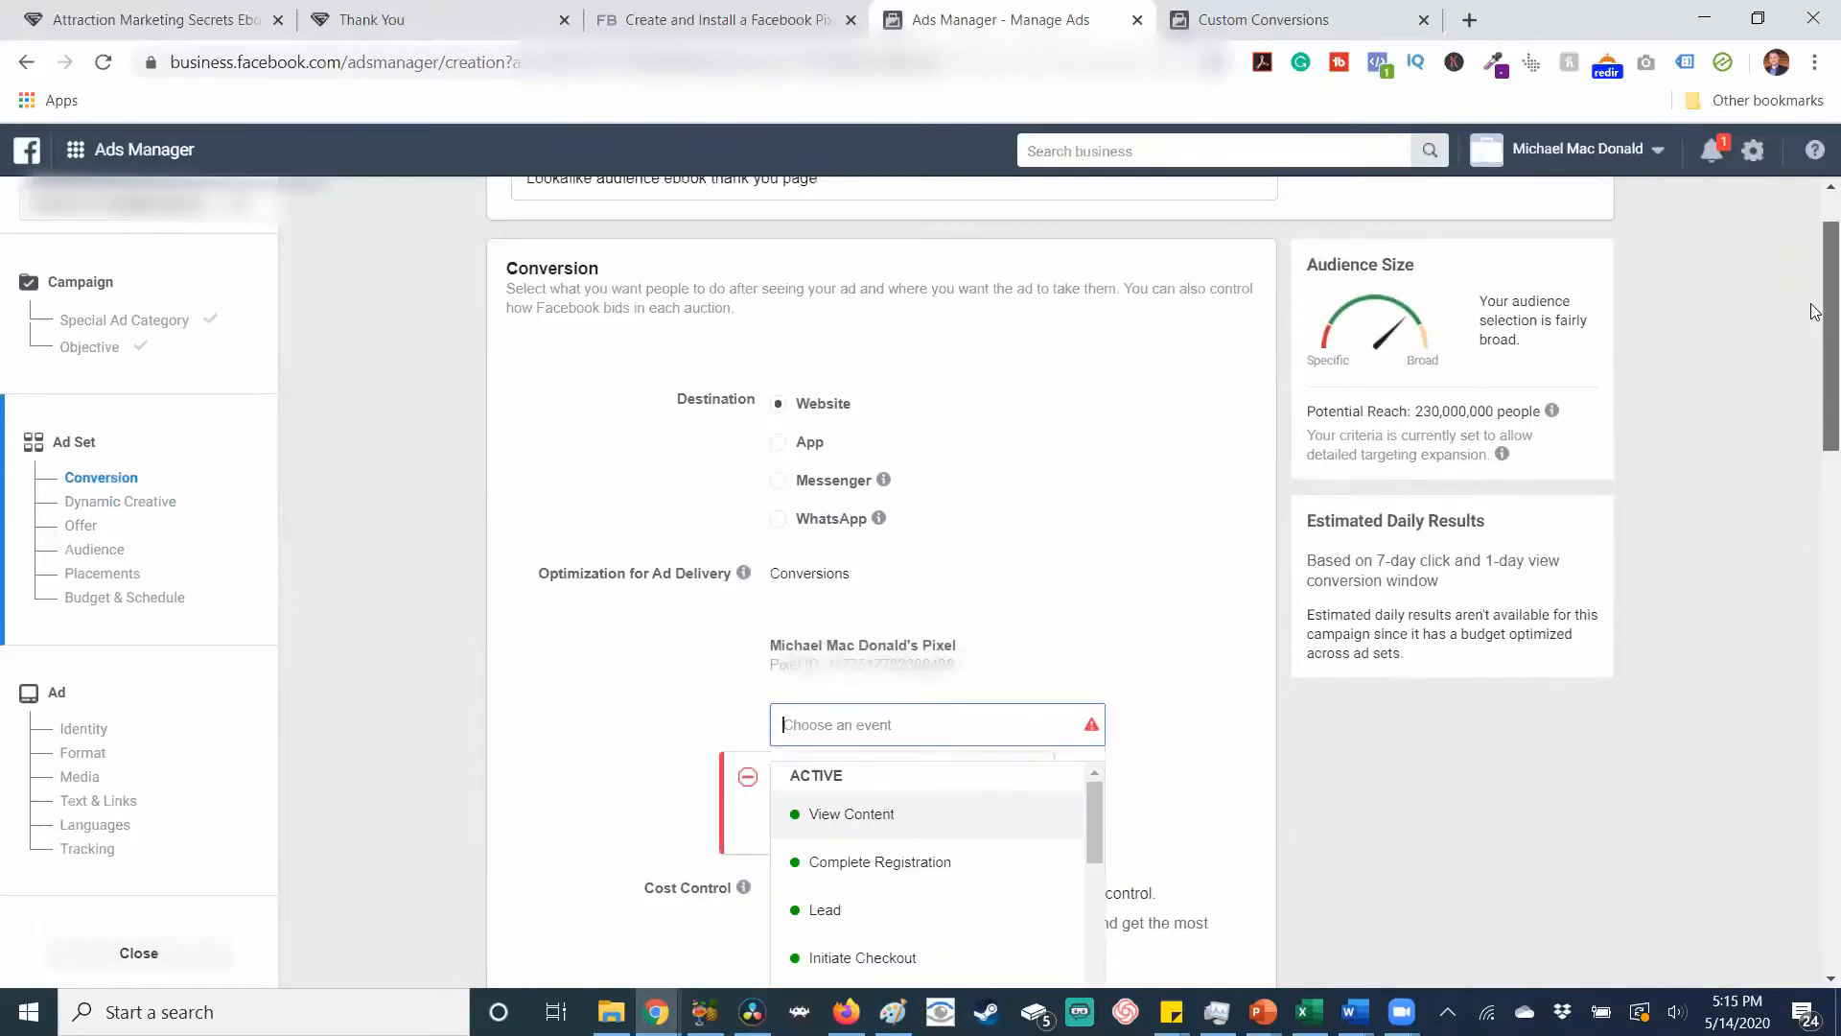
pyautogui.moveTo(1824, 305); pyautogui.dragTo(1825, 376)
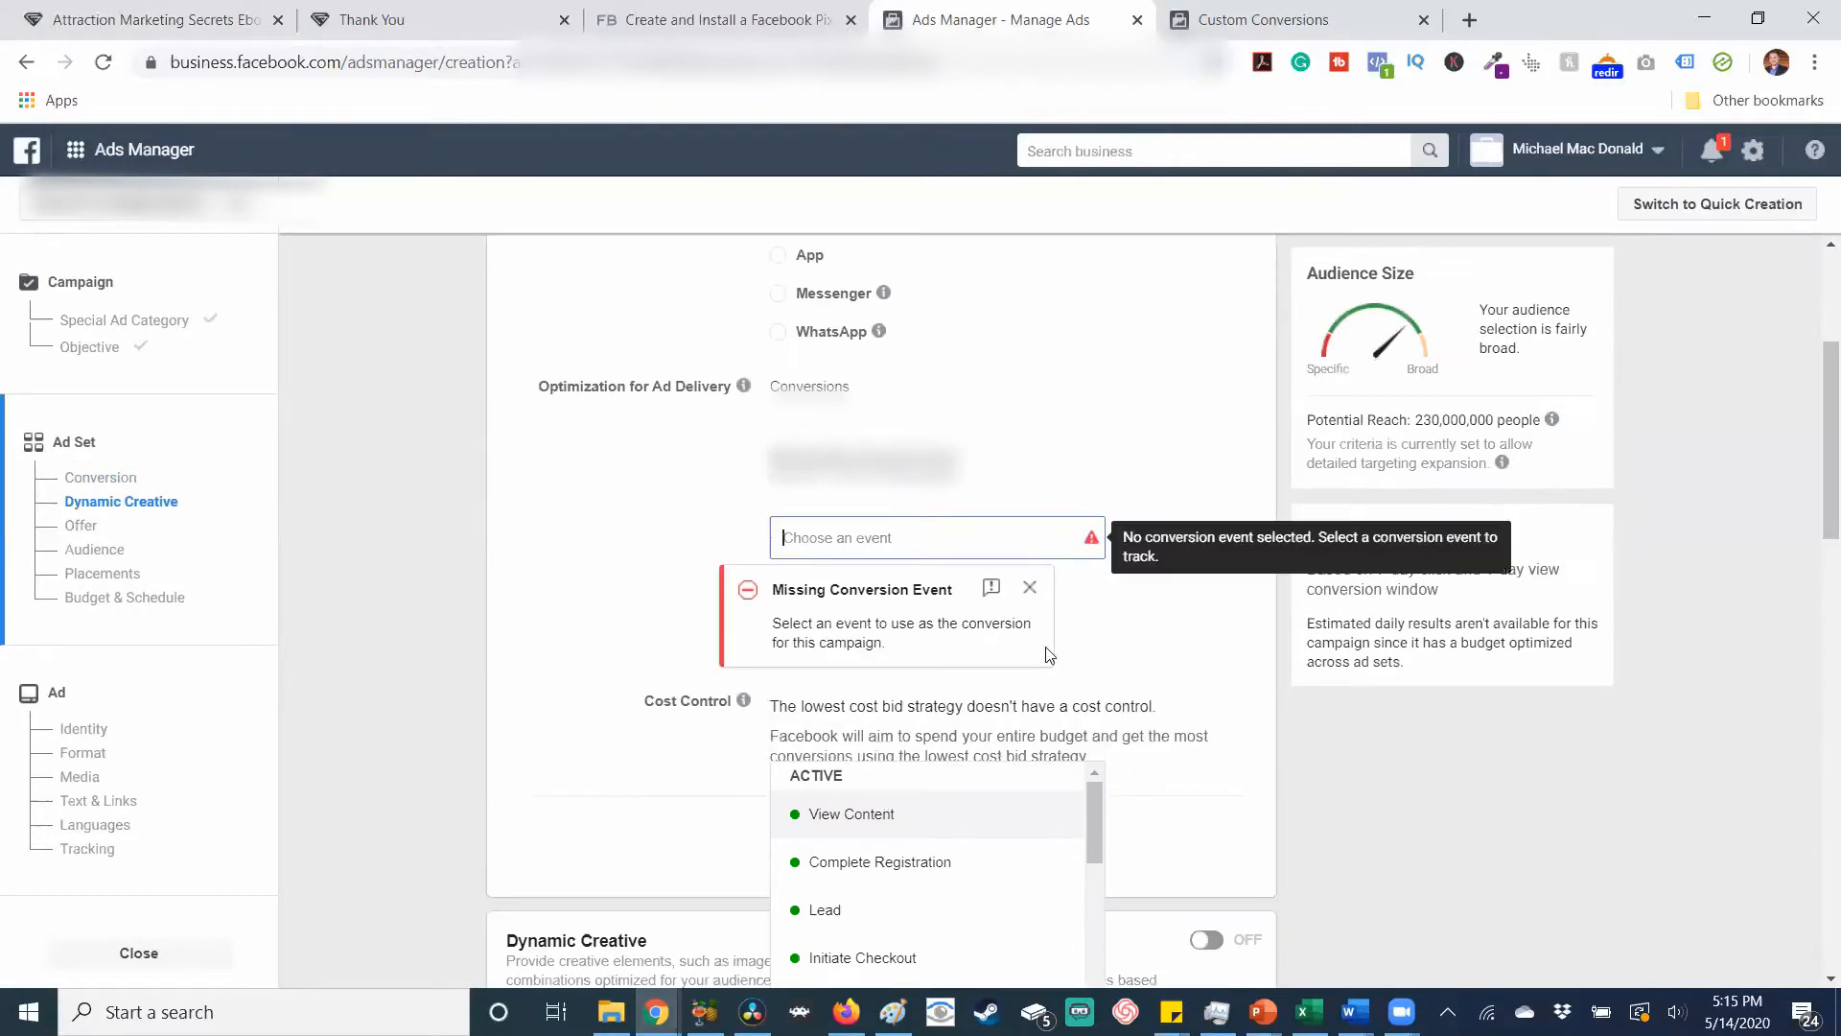
pyautogui.moveTo(1097, 652); pyautogui.dragTo(1091, 773)
pyautogui.click(997, 762)
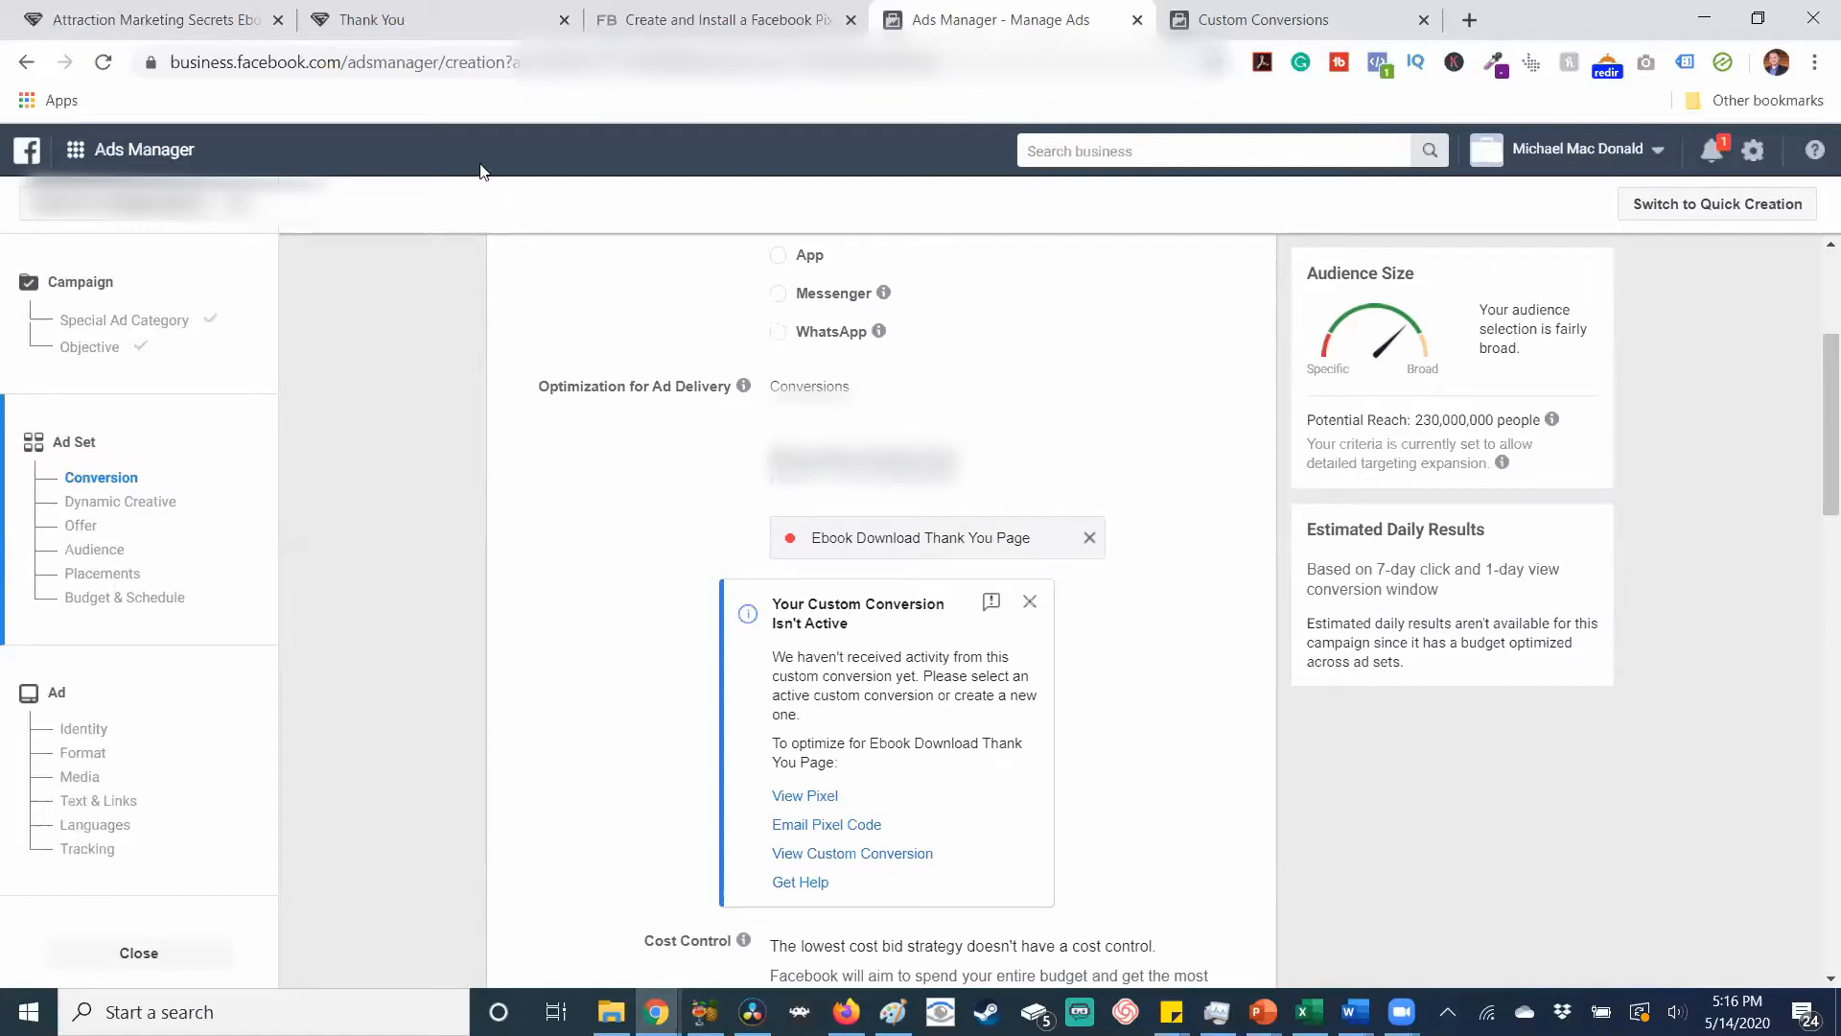
# Review the ebook opt-in page, its thank-you page and the Custom Conversions page, and return to Ads Manager.
pyautogui.click(215, 29)
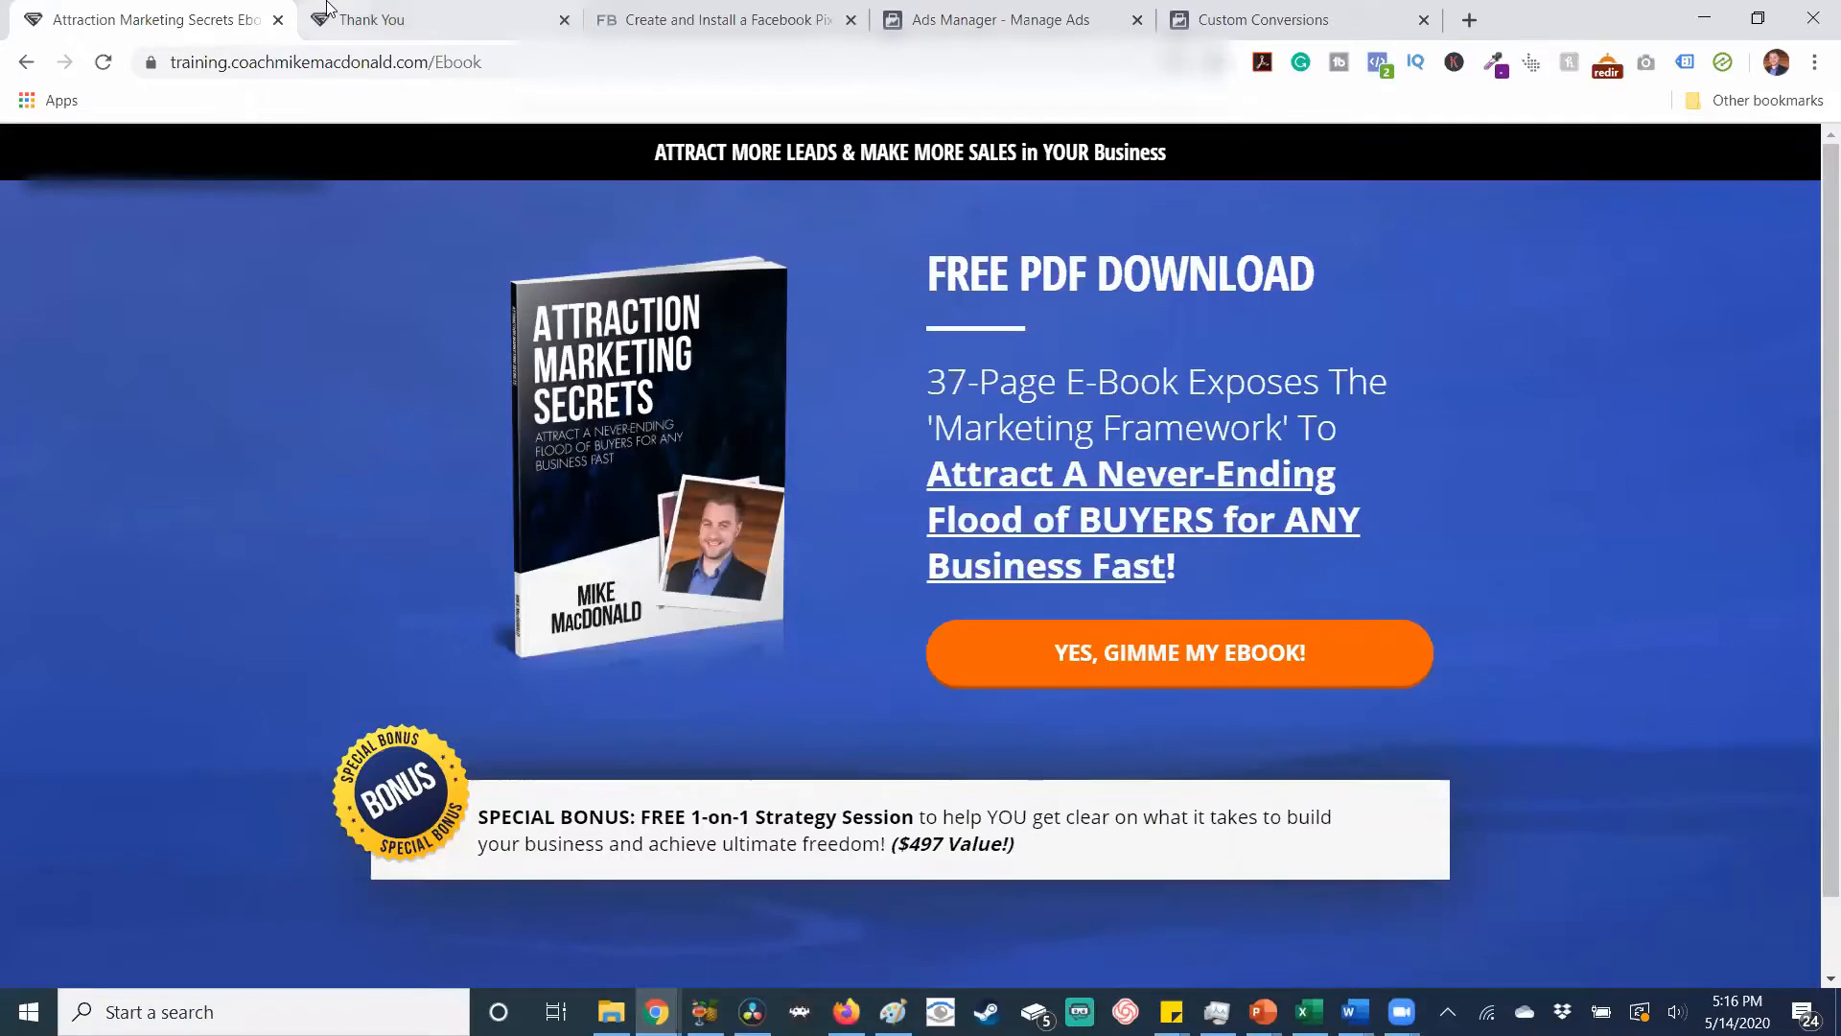
pyautogui.click(355, 23)
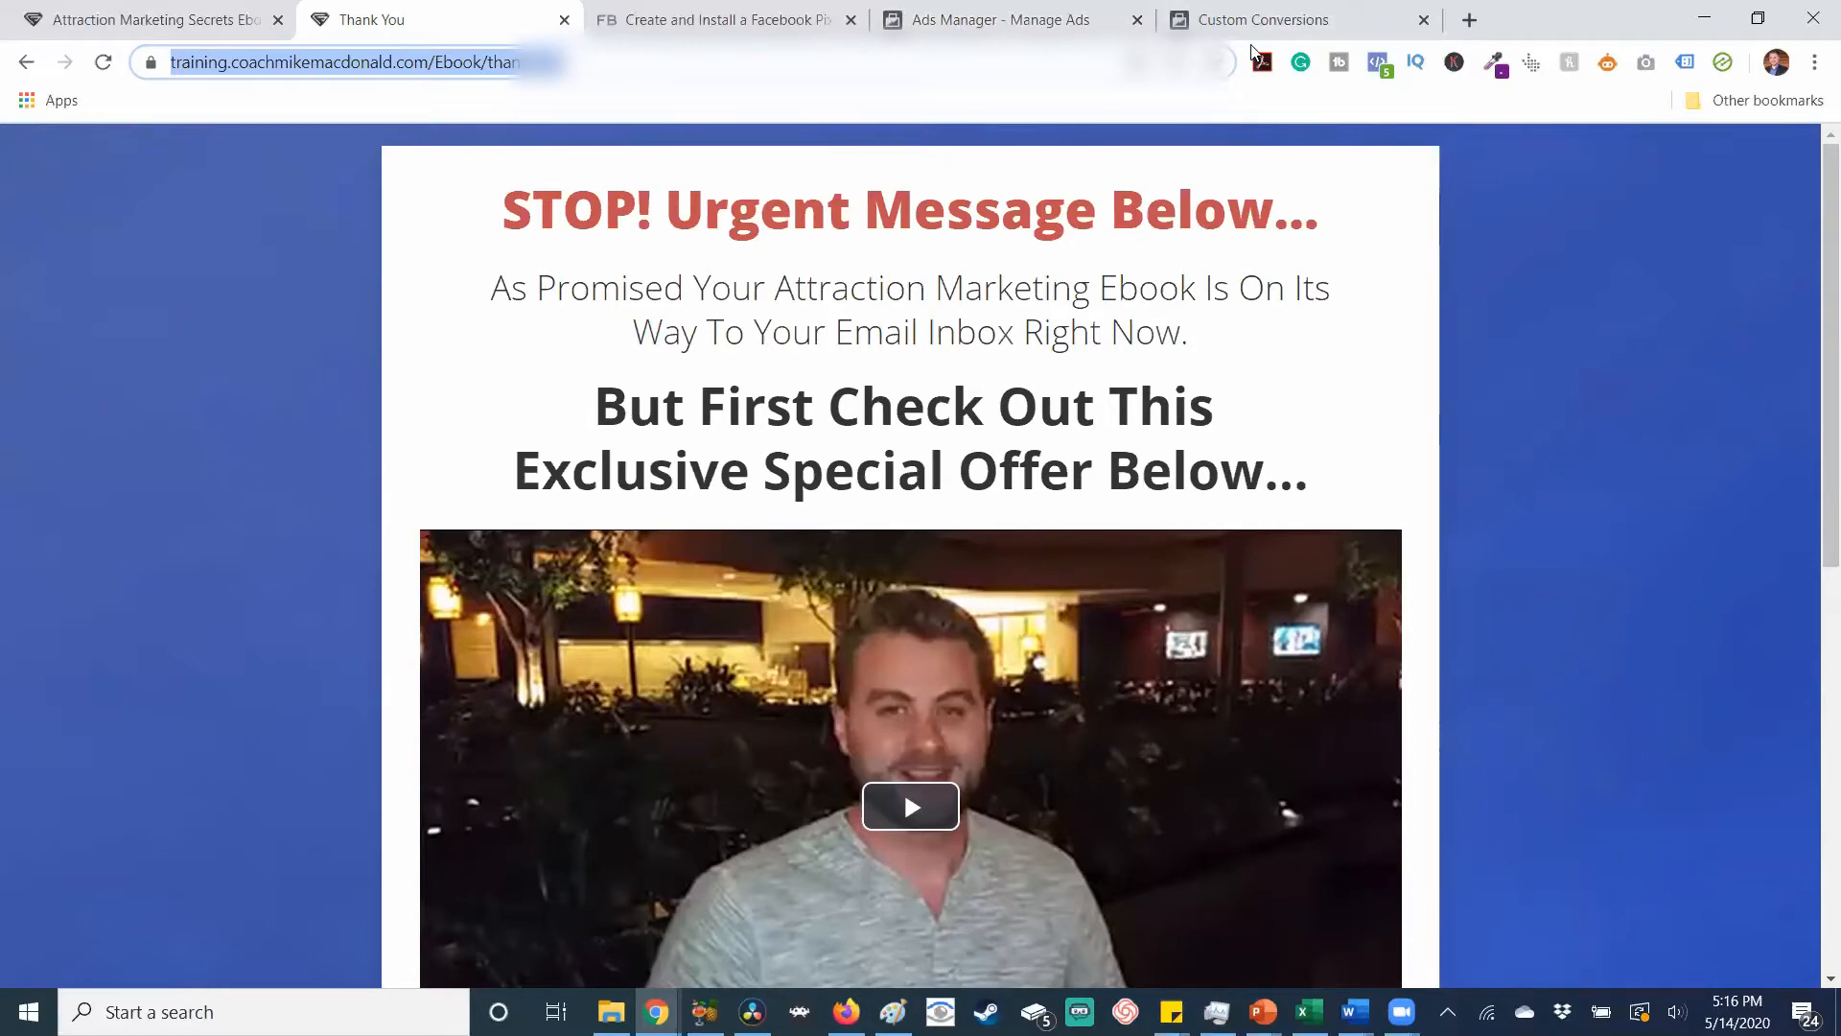
pyautogui.click(1256, 19)
pyautogui.click(1002, 19)
# Turn on Dynamic Creative for the ad set and accept its explanation.
pyautogui.scroll(-2, 1815, 628)
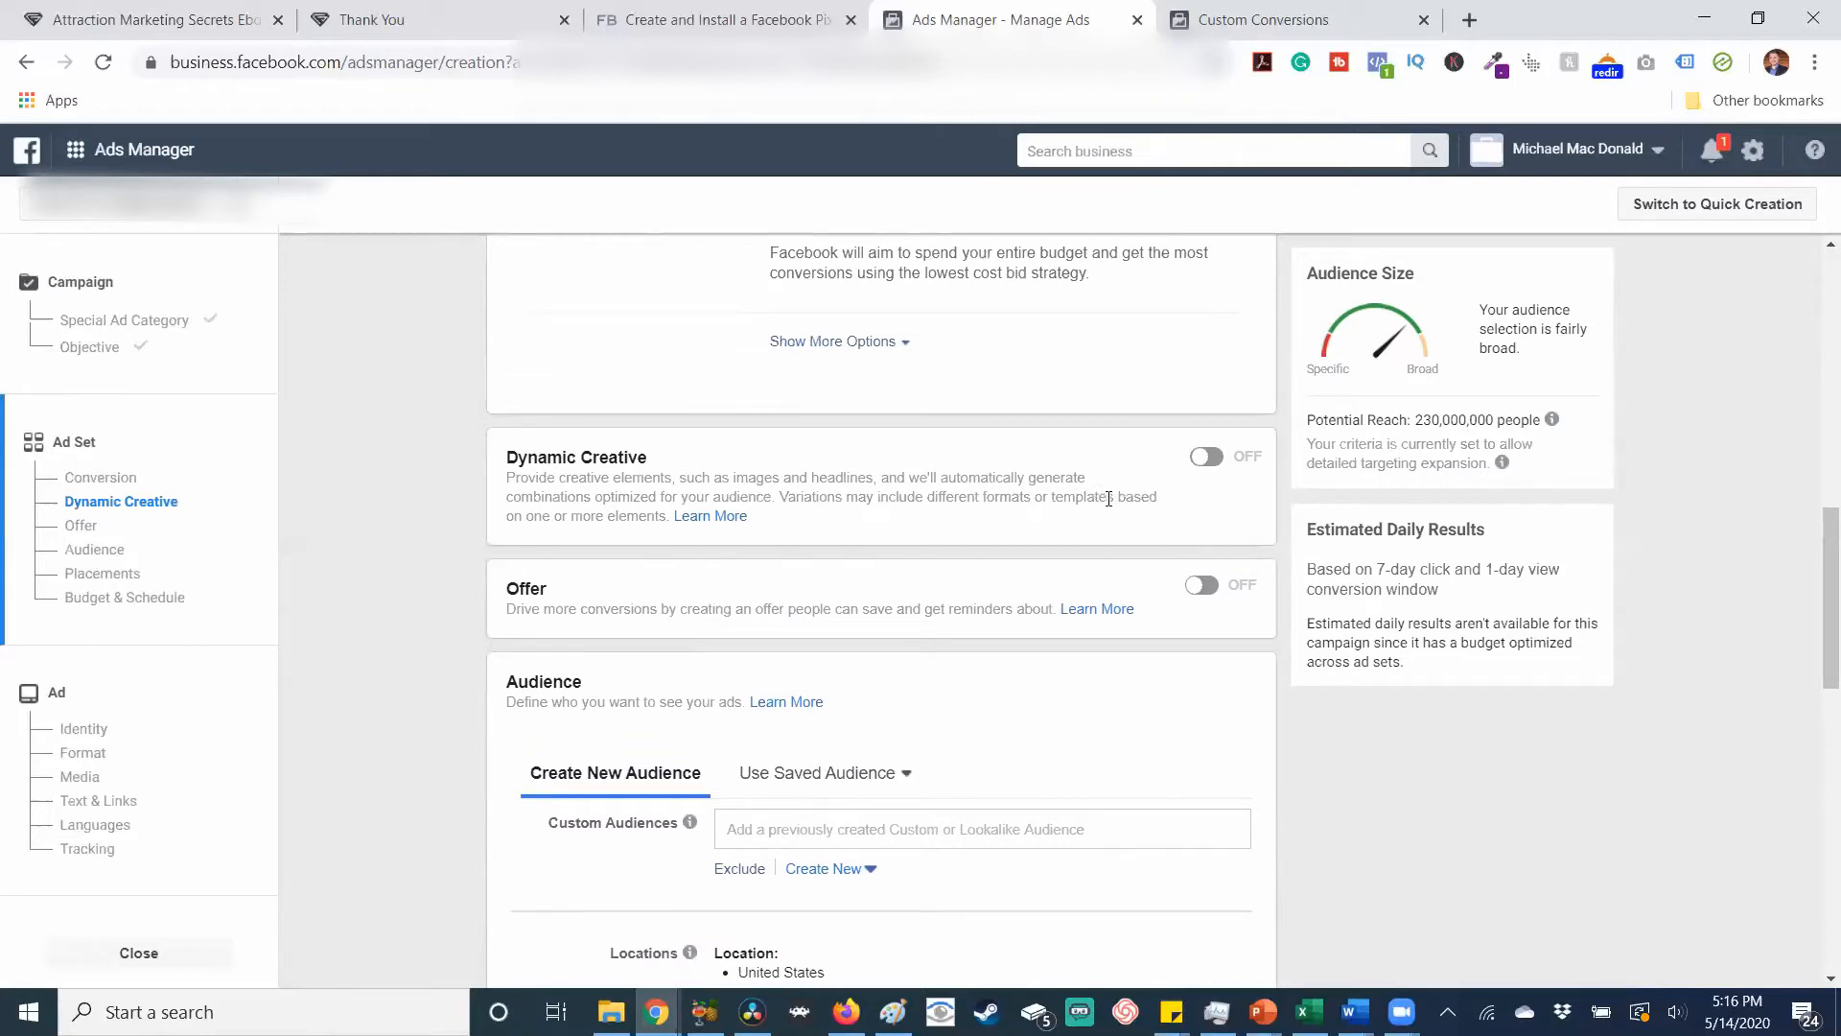
pyautogui.click(1206, 457)
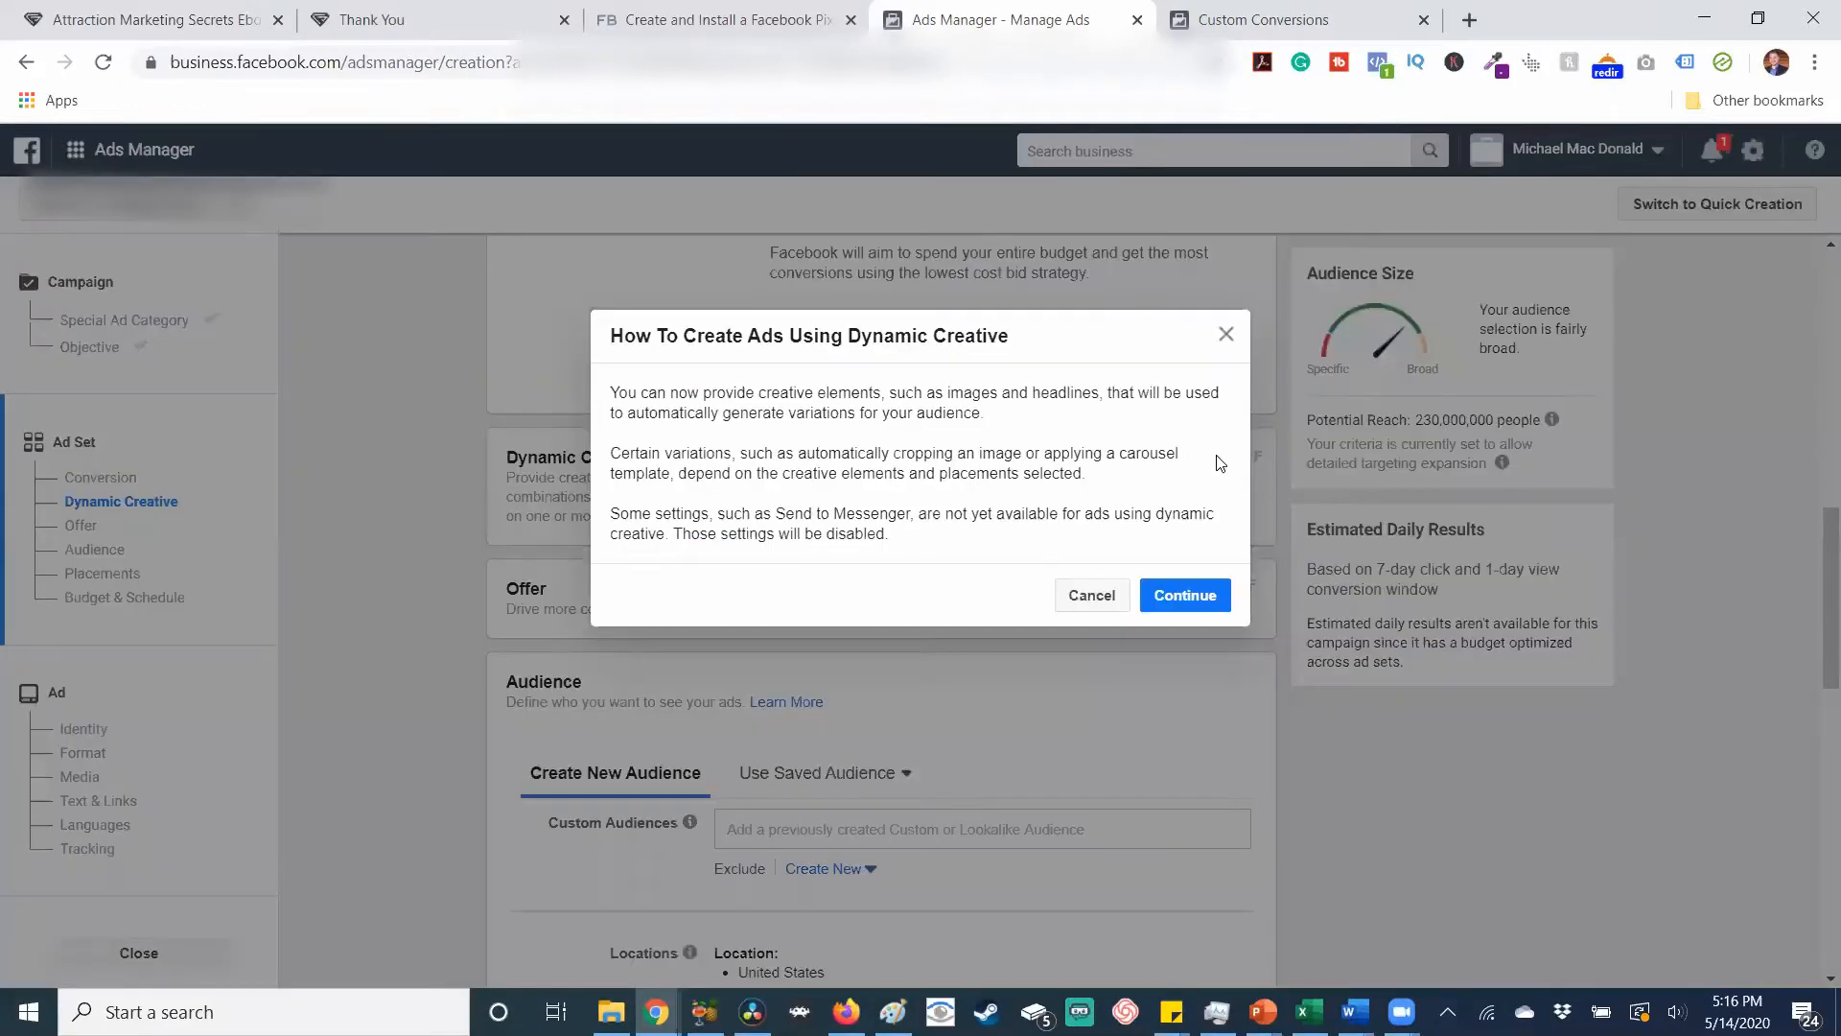
pyautogui.click(1196, 610)
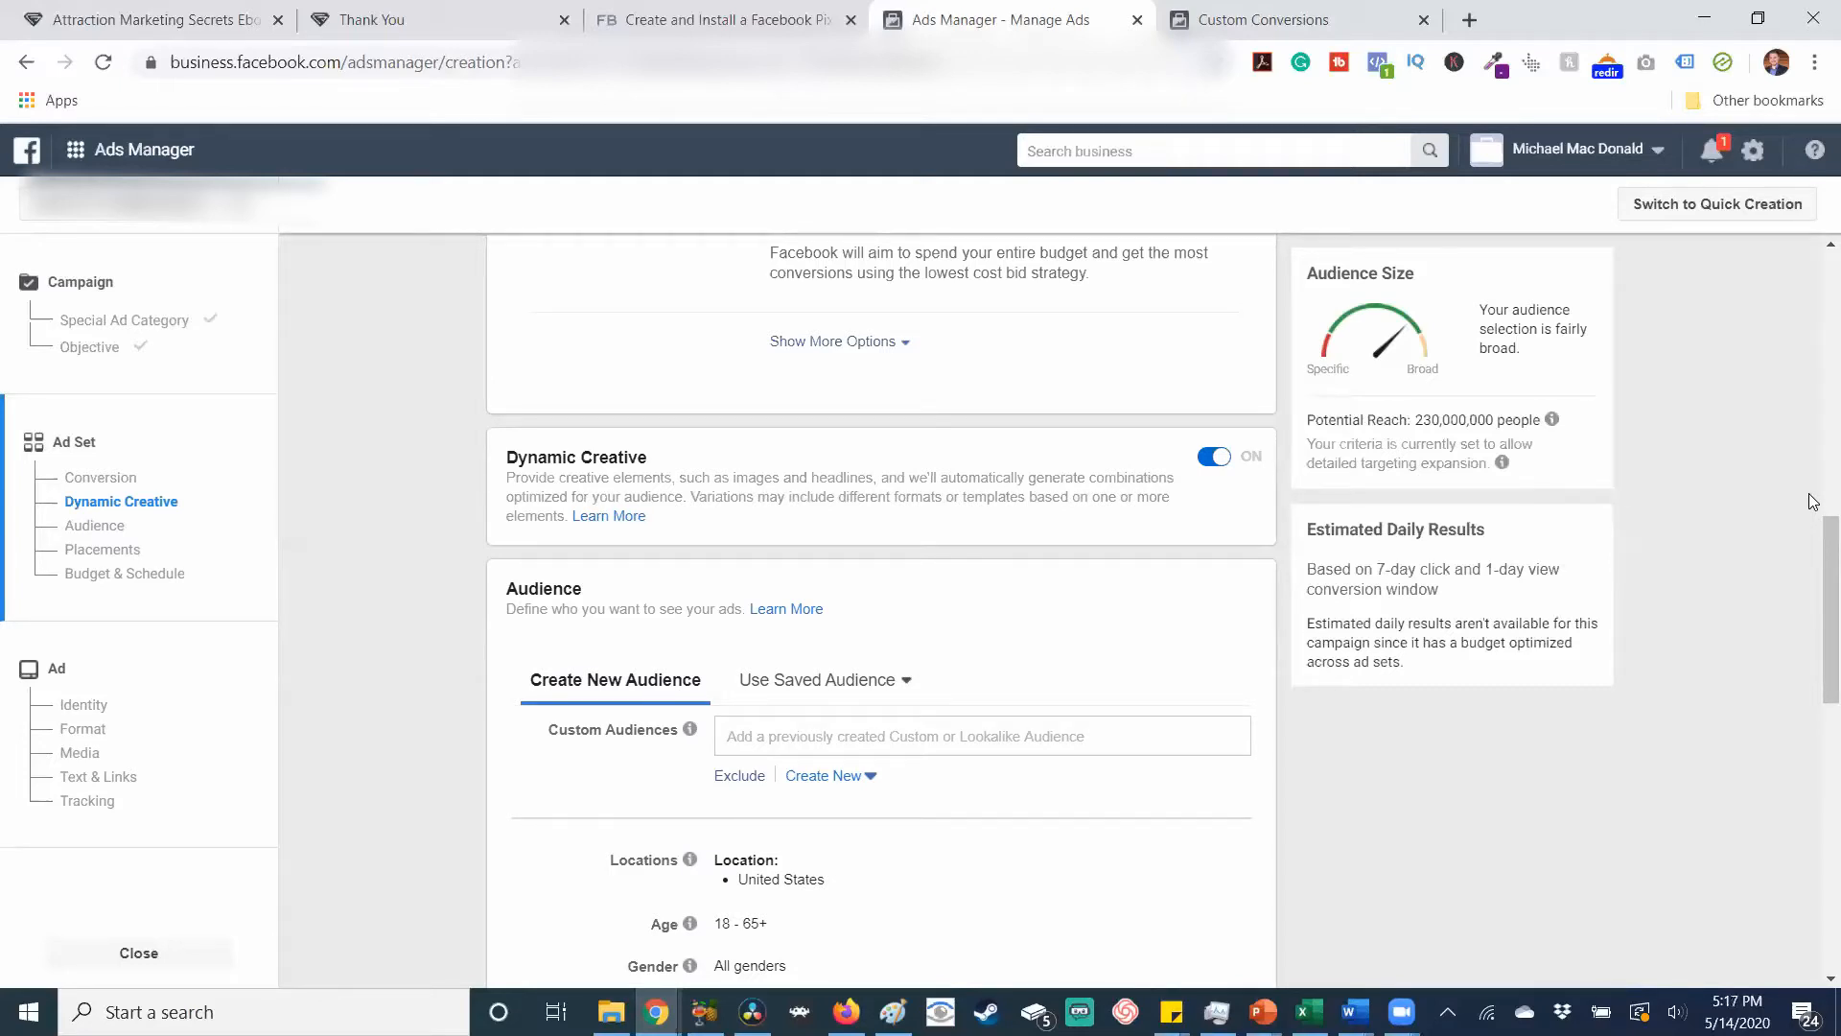
# Include the lookalike audience "Lookalike (US, 1%) - Ebook thank you page 30 days" in the ad set's targeting.
pyautogui.scroll(-3, 1817, 585)
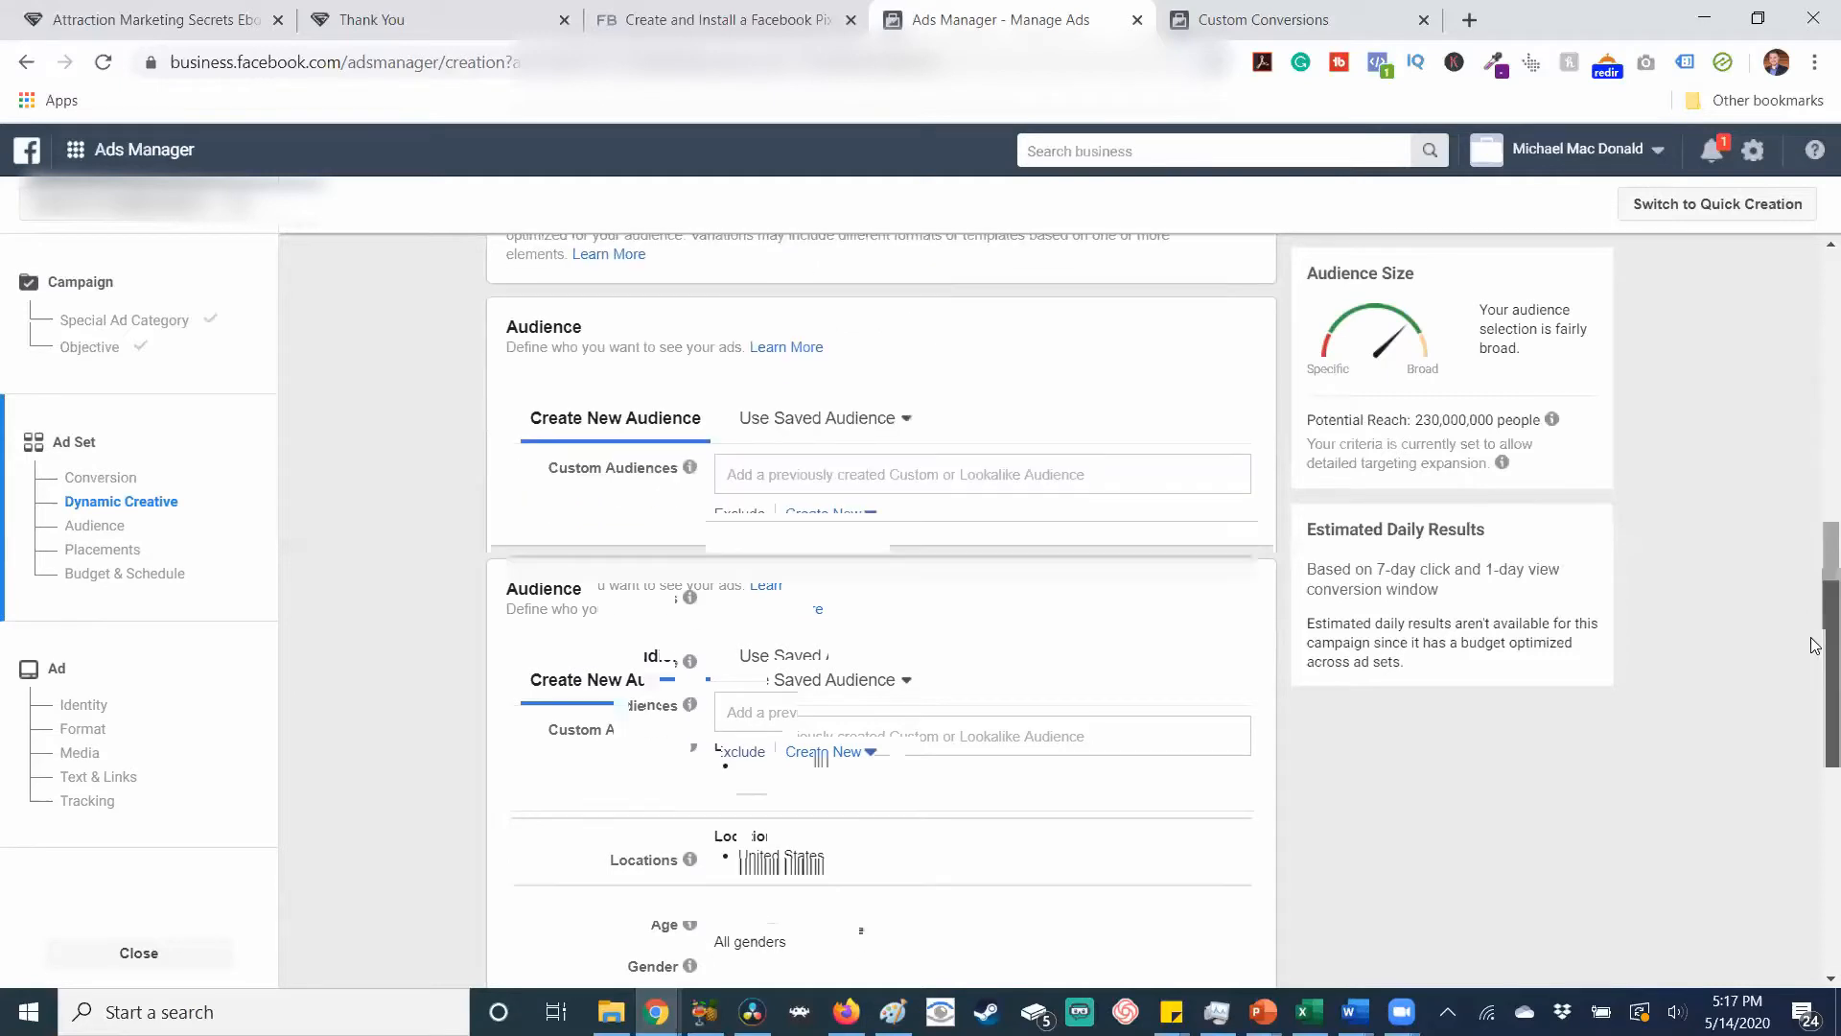
pyautogui.click(923, 473)
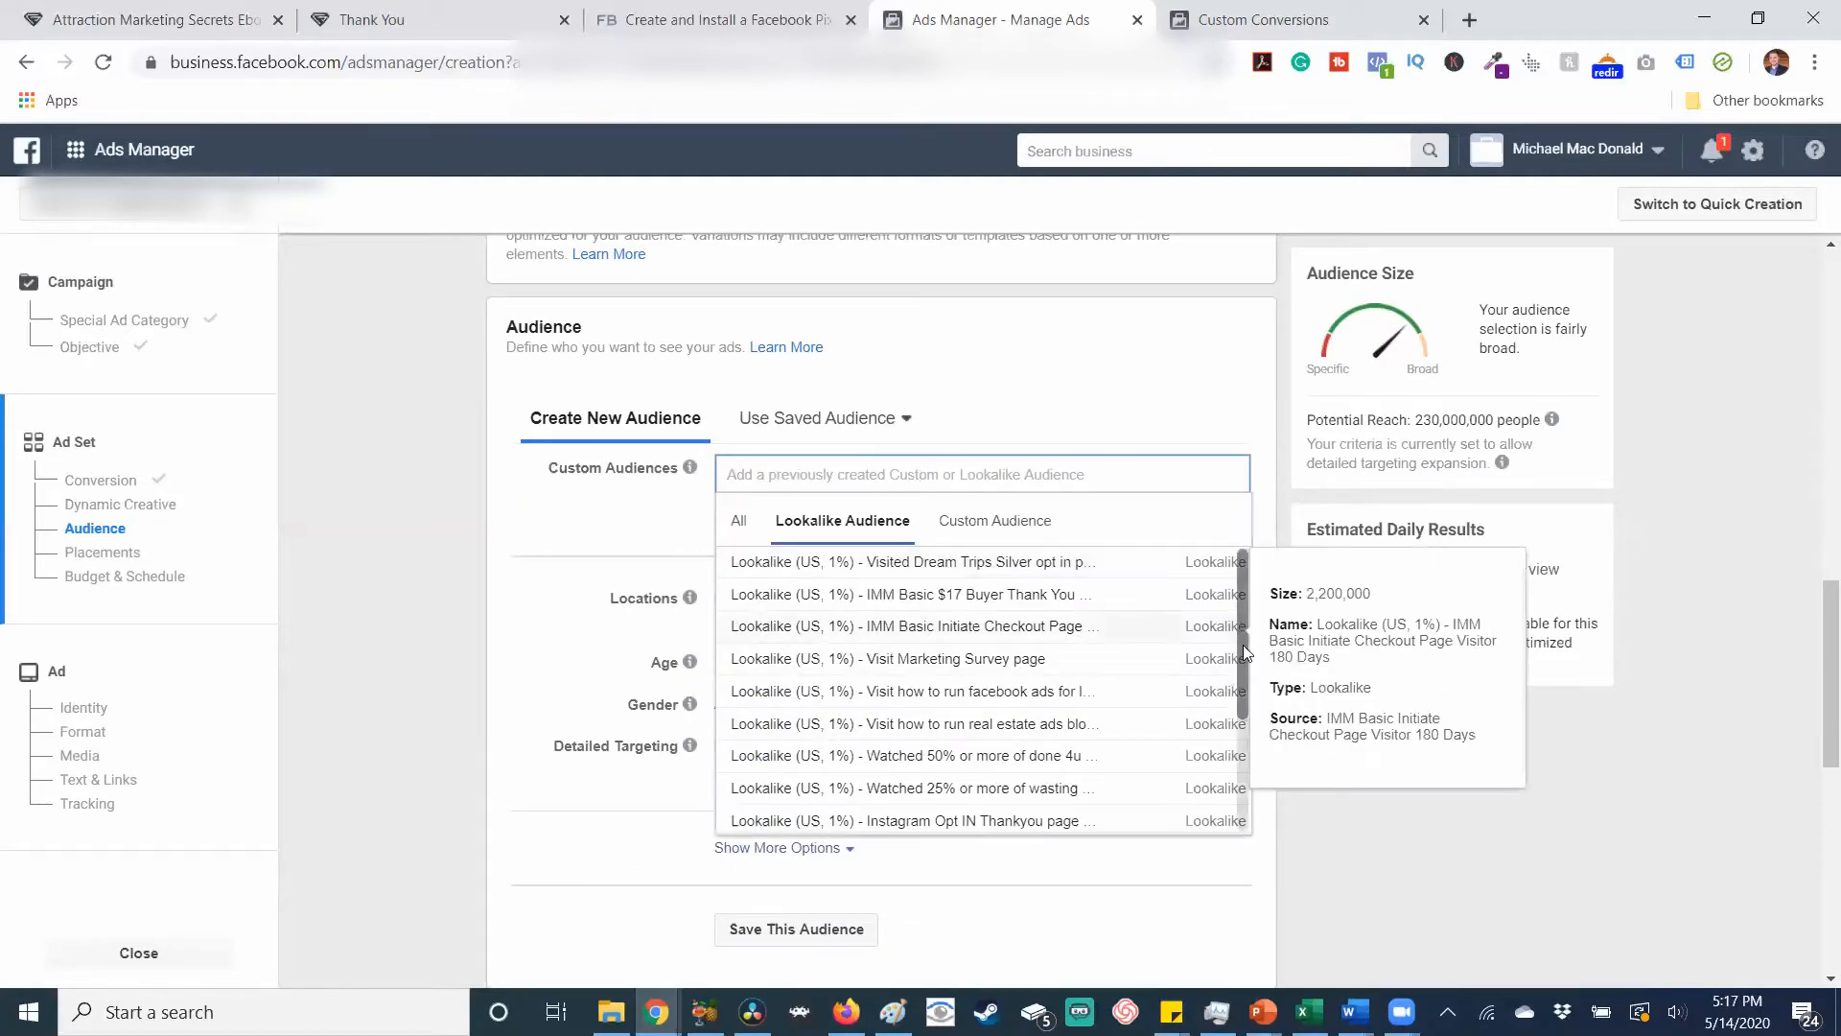
pyautogui.moveTo(1242, 644); pyautogui.dragTo(1241, 753)
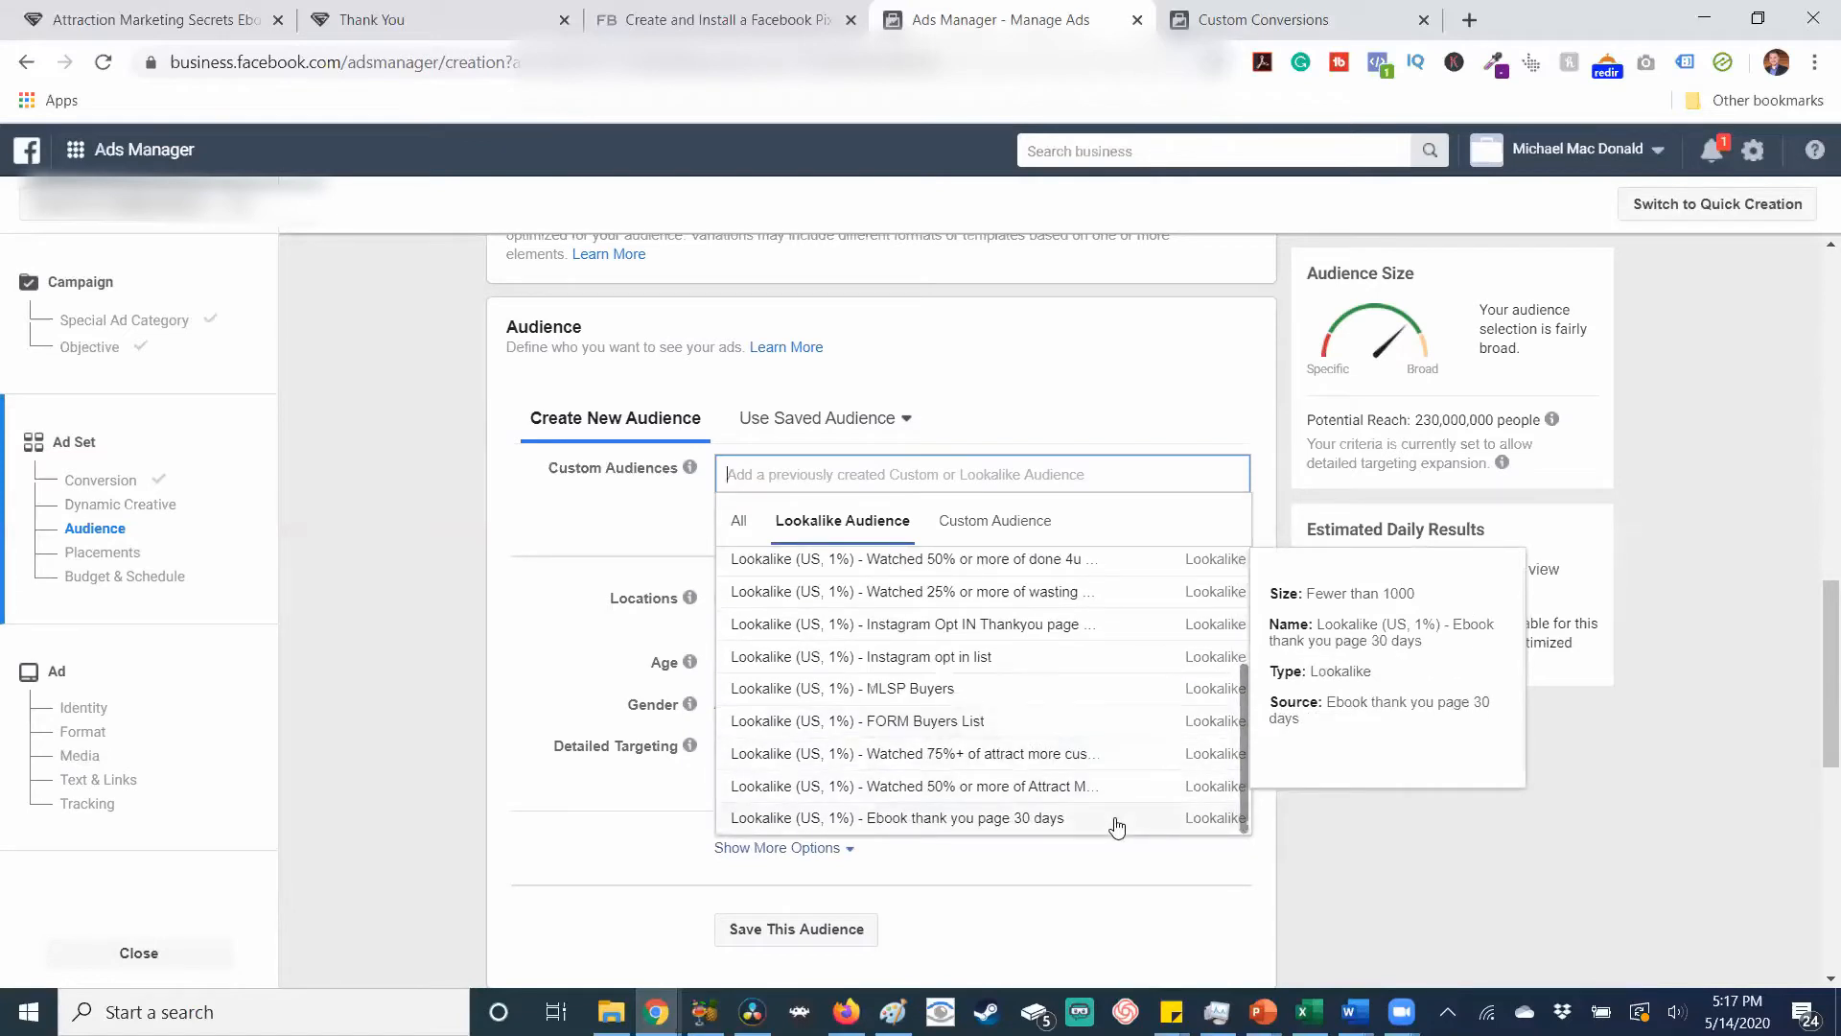
pyautogui.click(1116, 820)
pyautogui.click(675, 584)
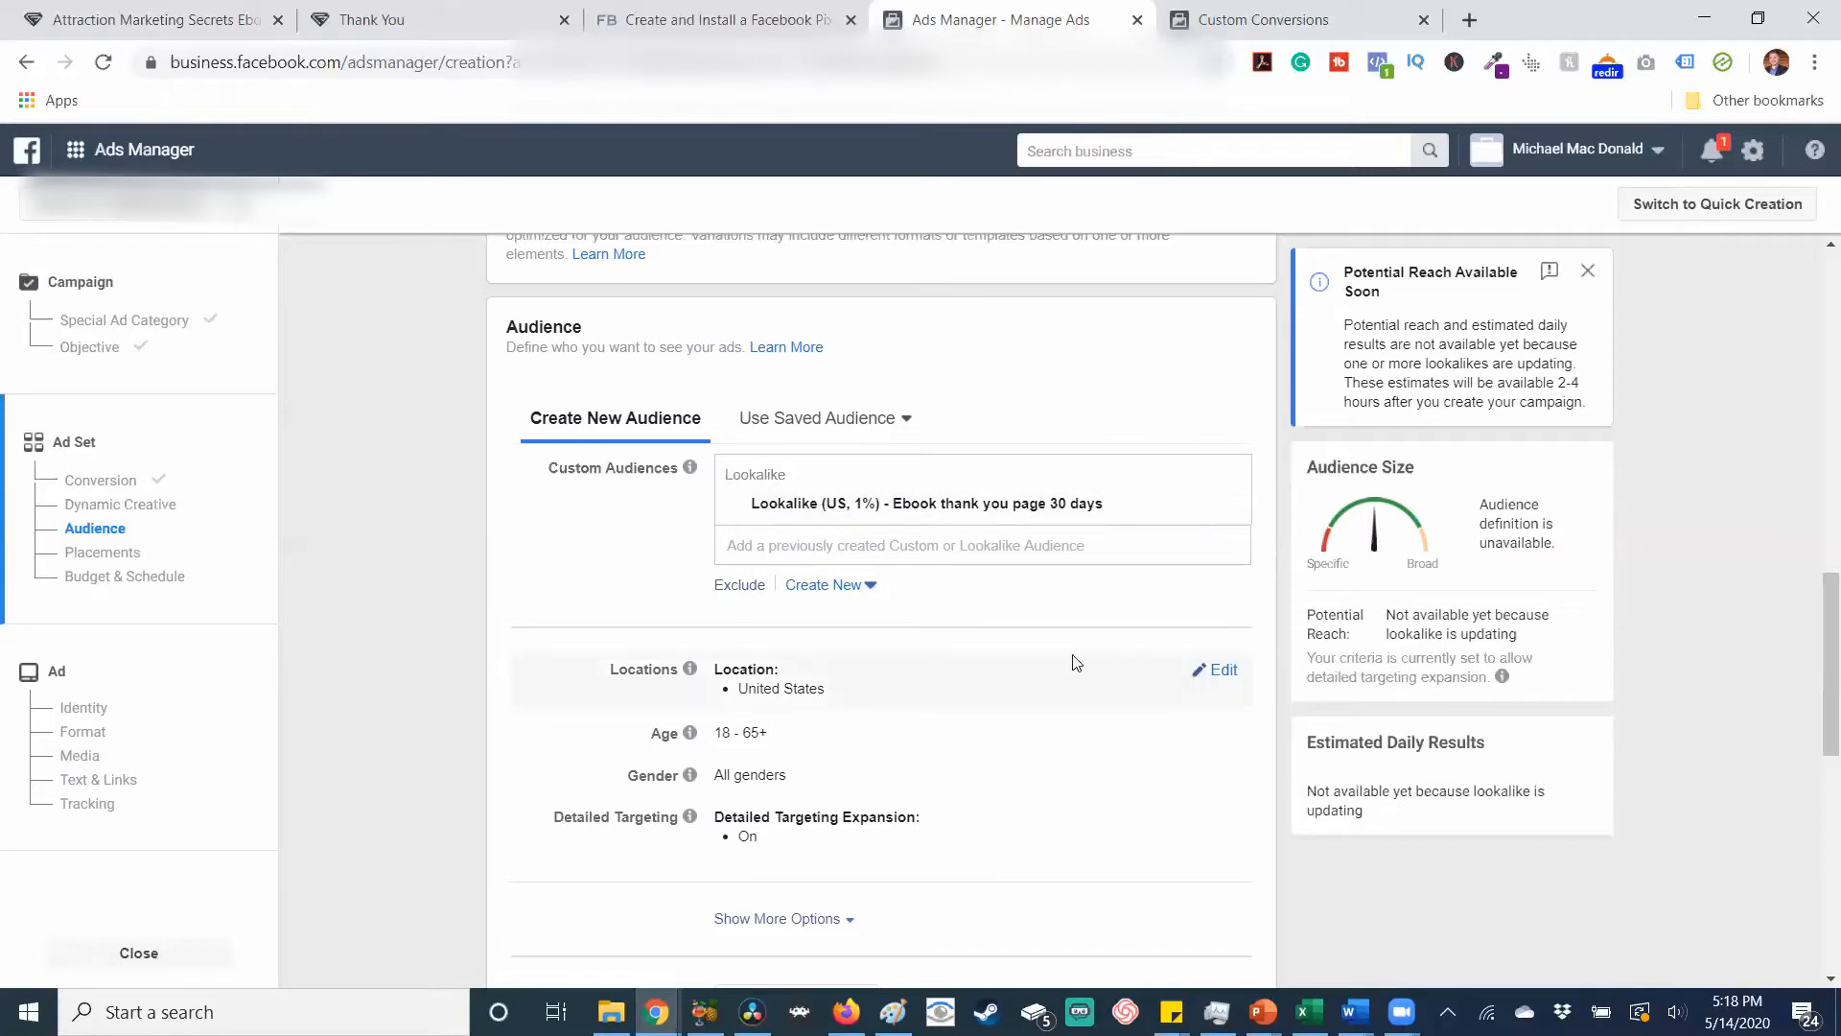
# Exclude the website custom audience "Ebook thank you page 30 days" from the ad set's targeting.
pyautogui.click(1074, 662)
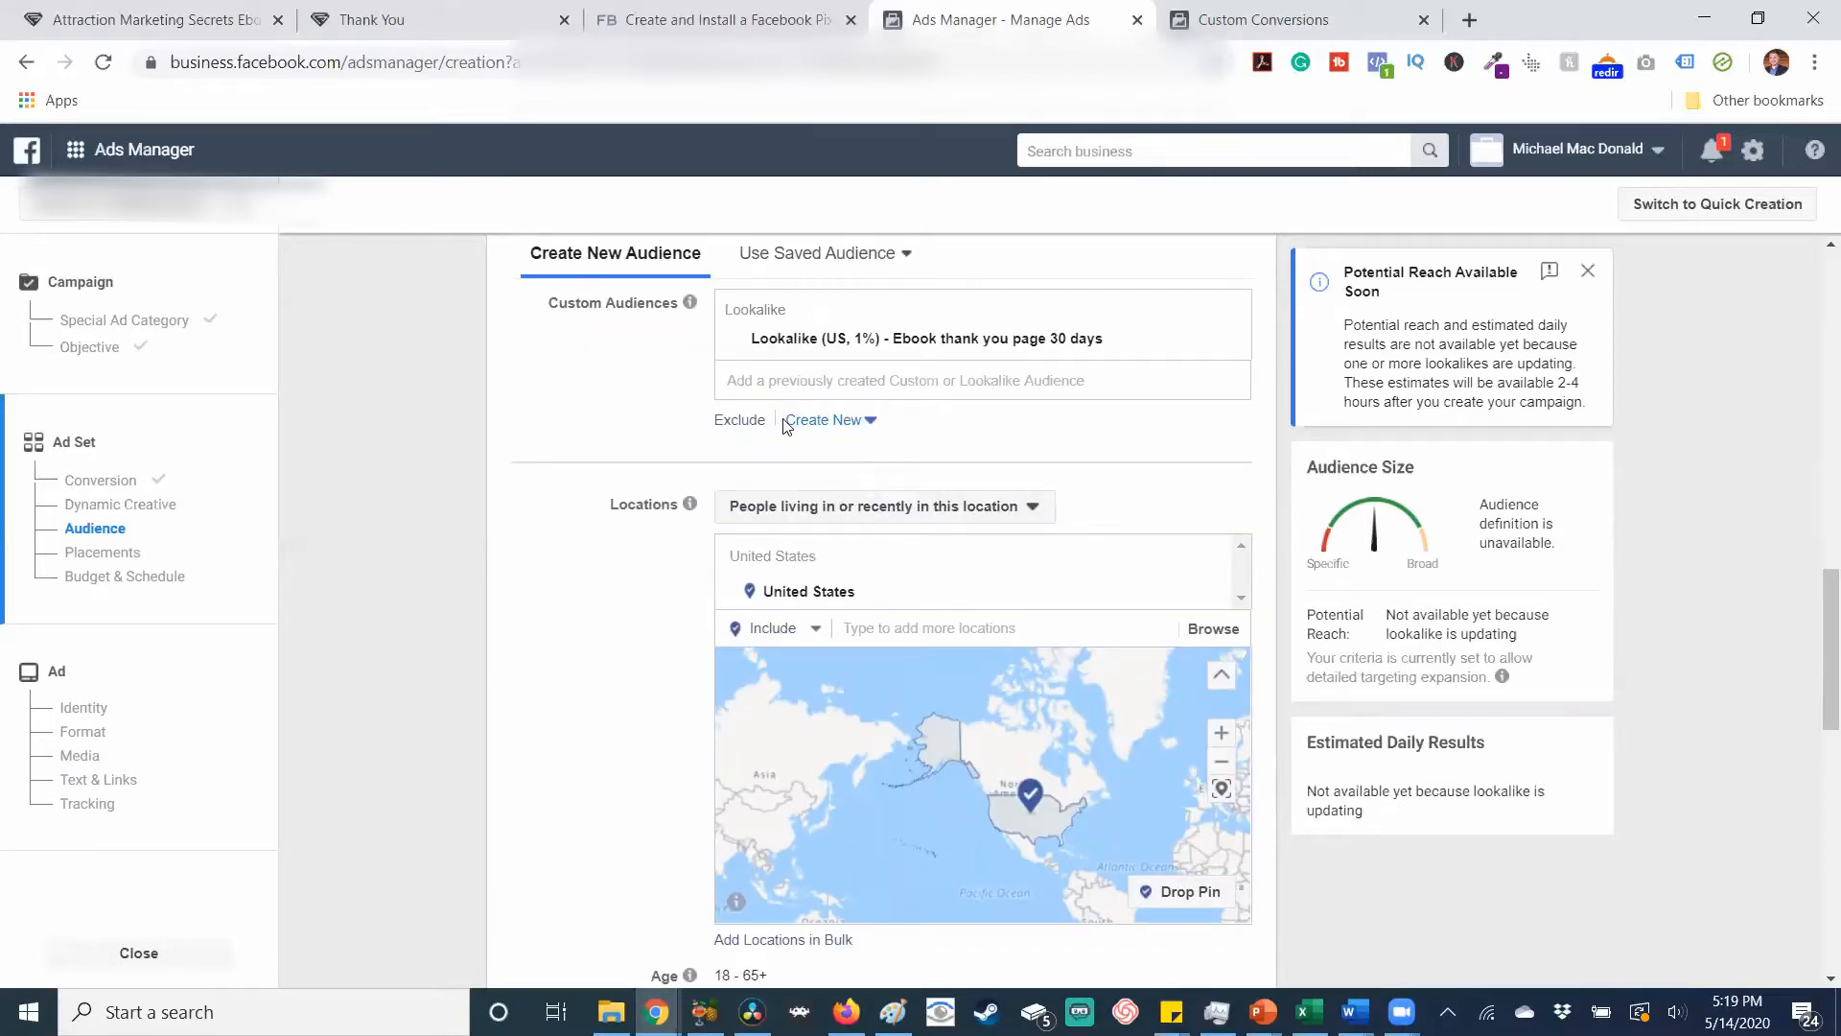
pyautogui.click(739, 420)
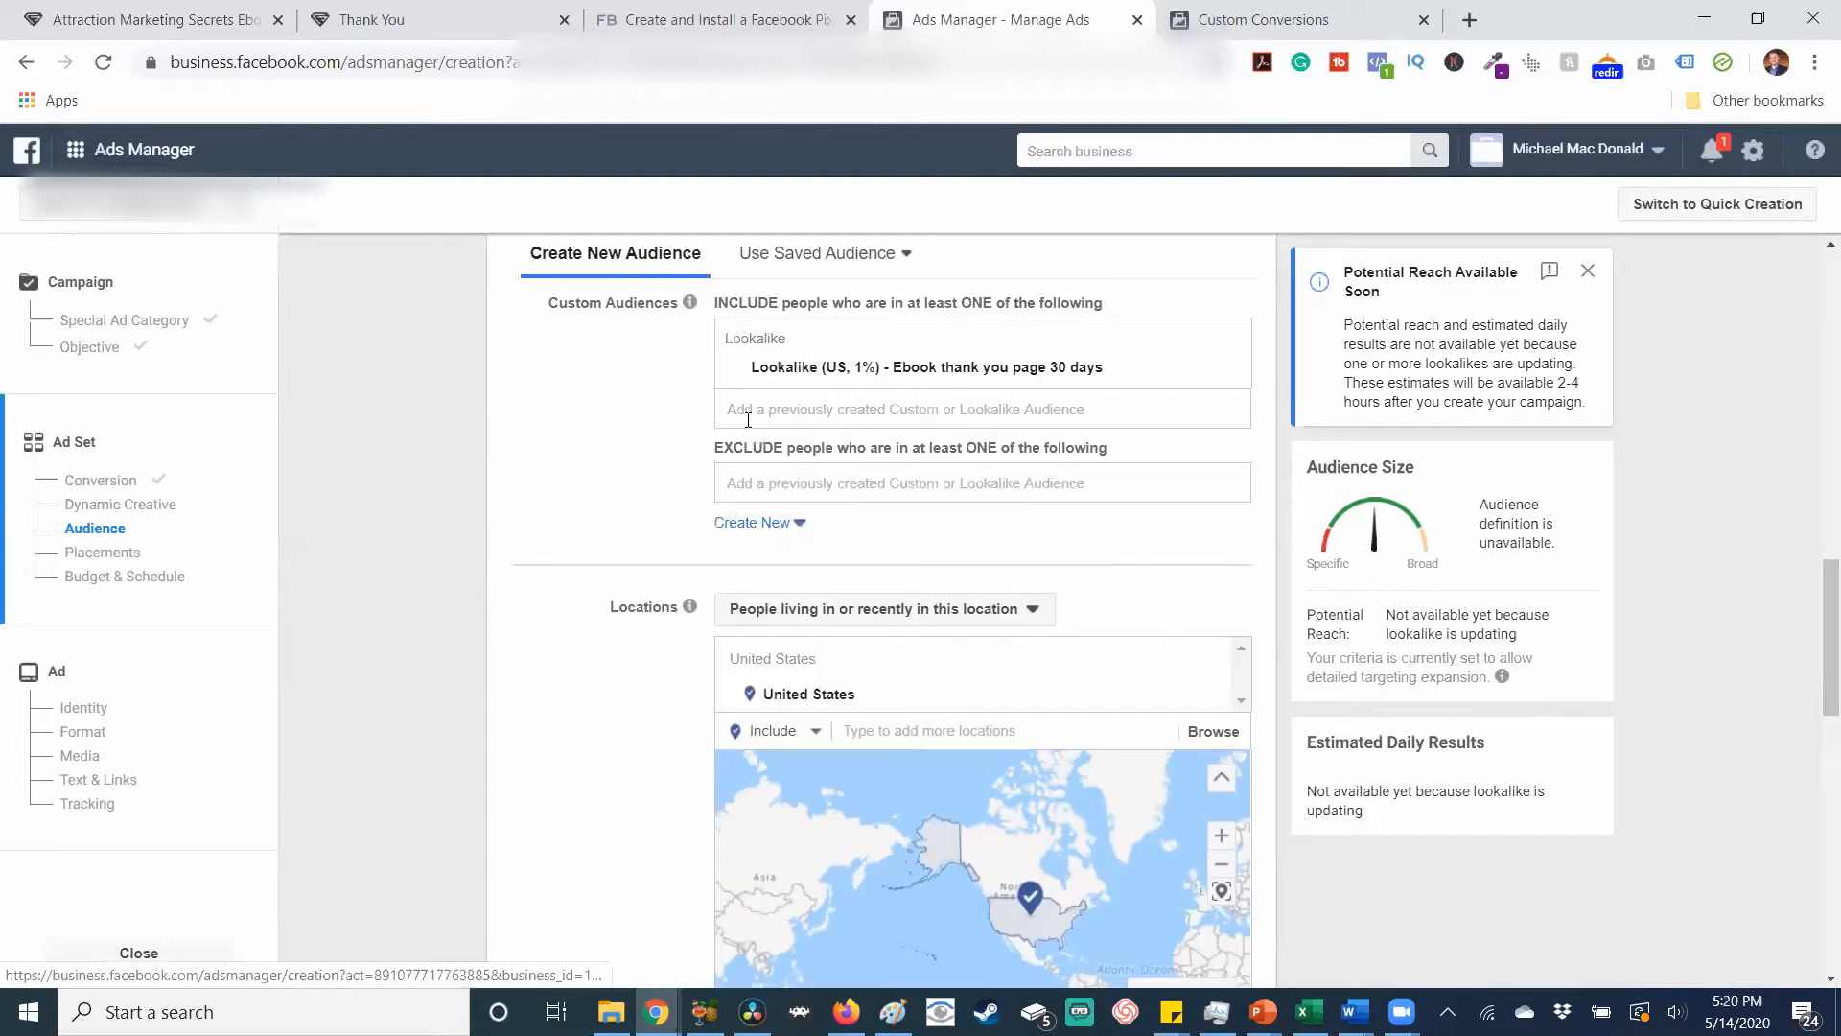
pyautogui.click(788, 480)
pyautogui.click(1010, 539)
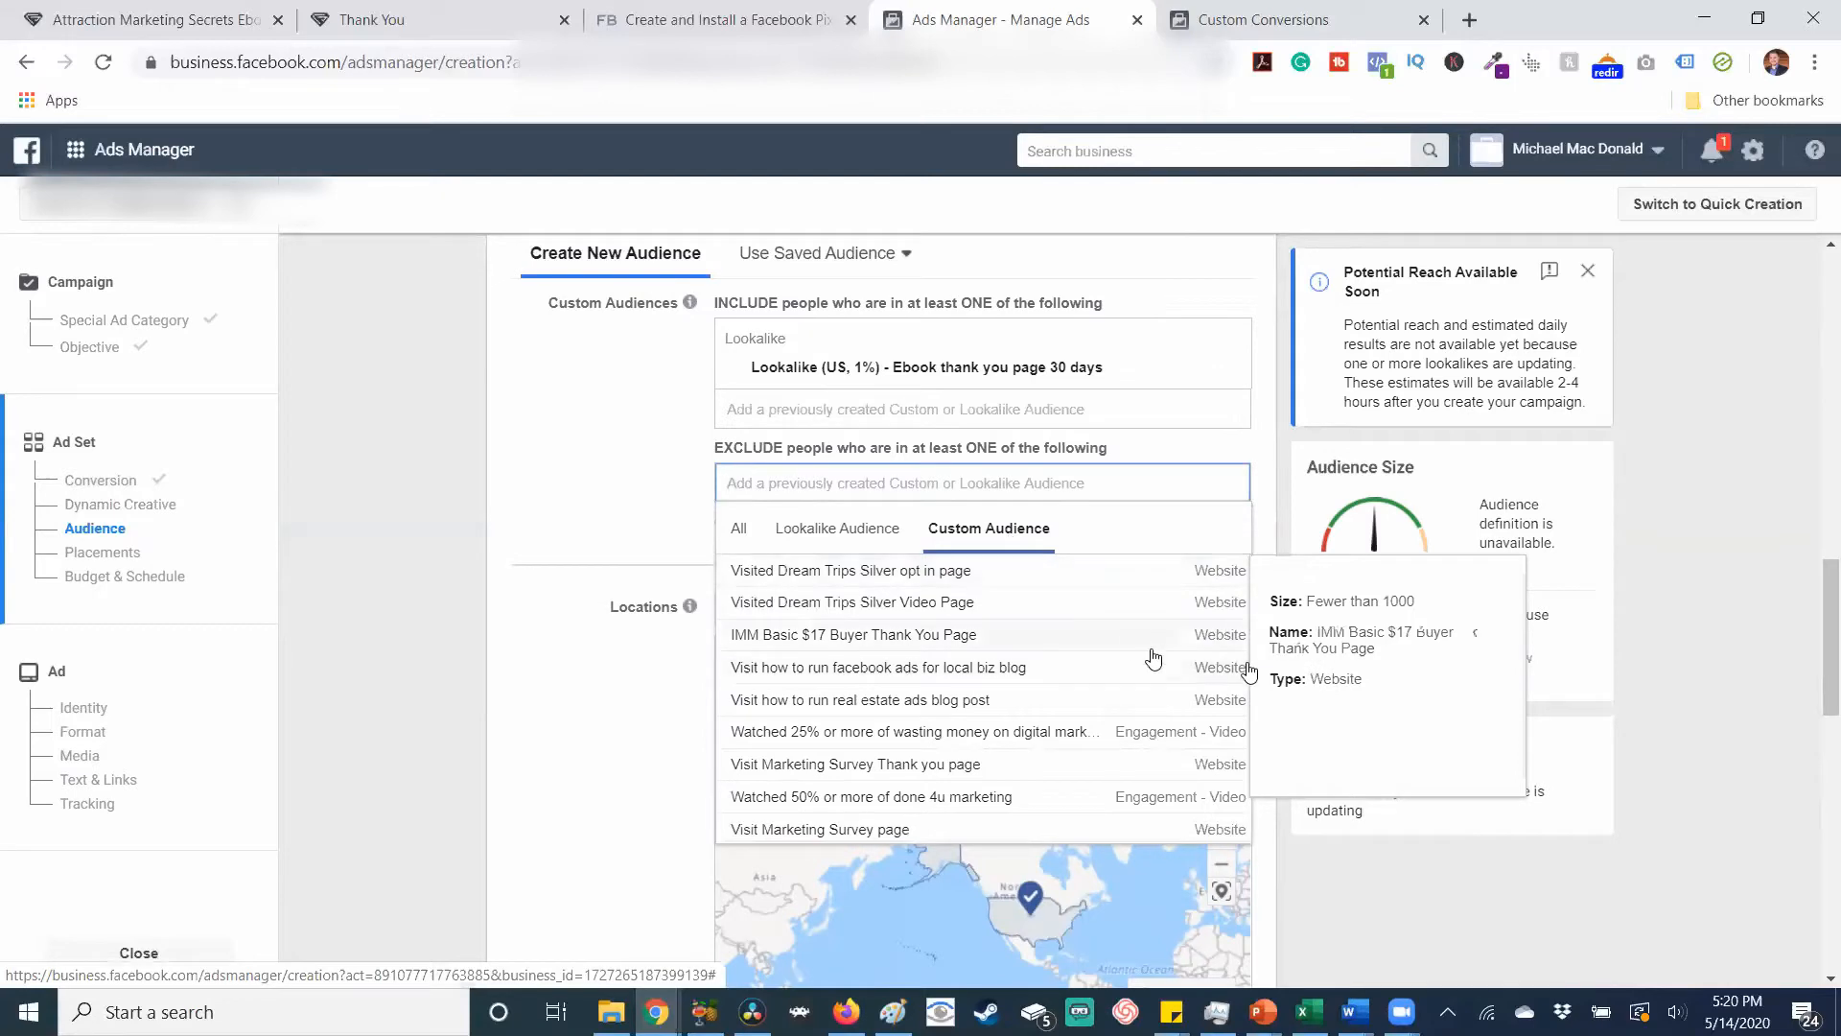
pyautogui.moveTo(1241, 595); pyautogui.dragTo(1249, 767)
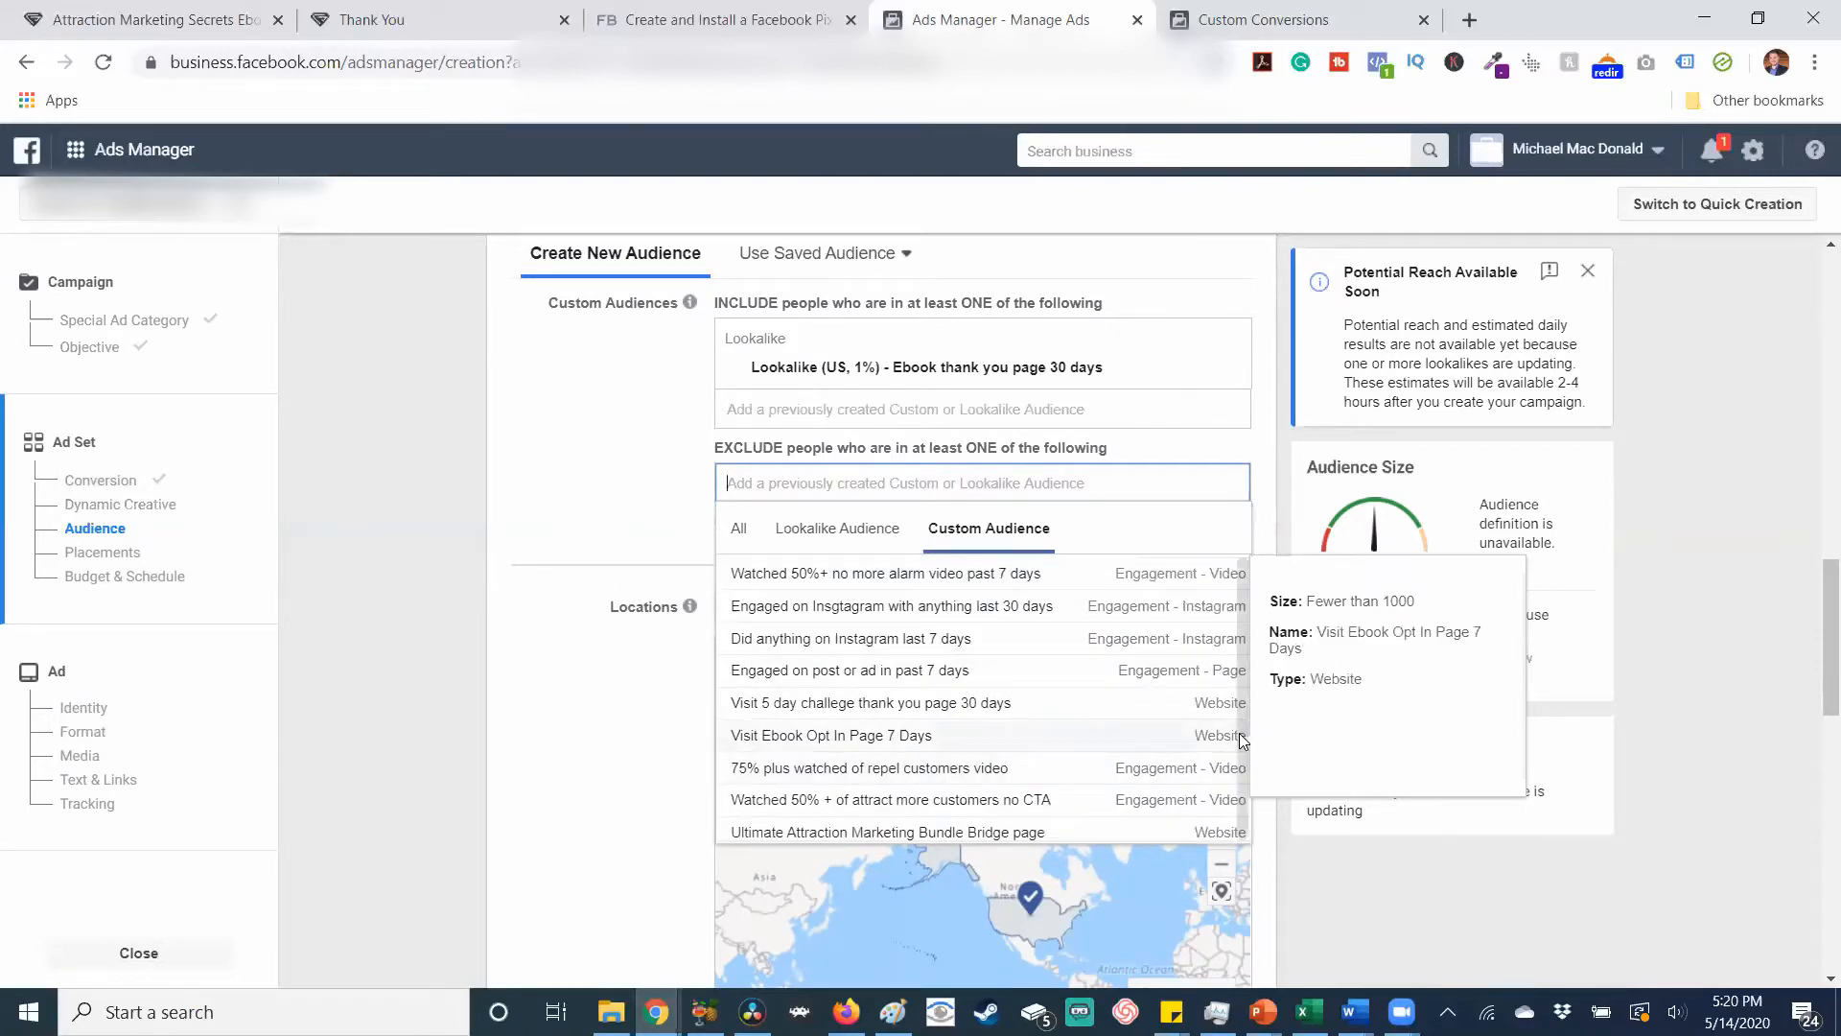
pyautogui.scroll(-2, 1239, 762)
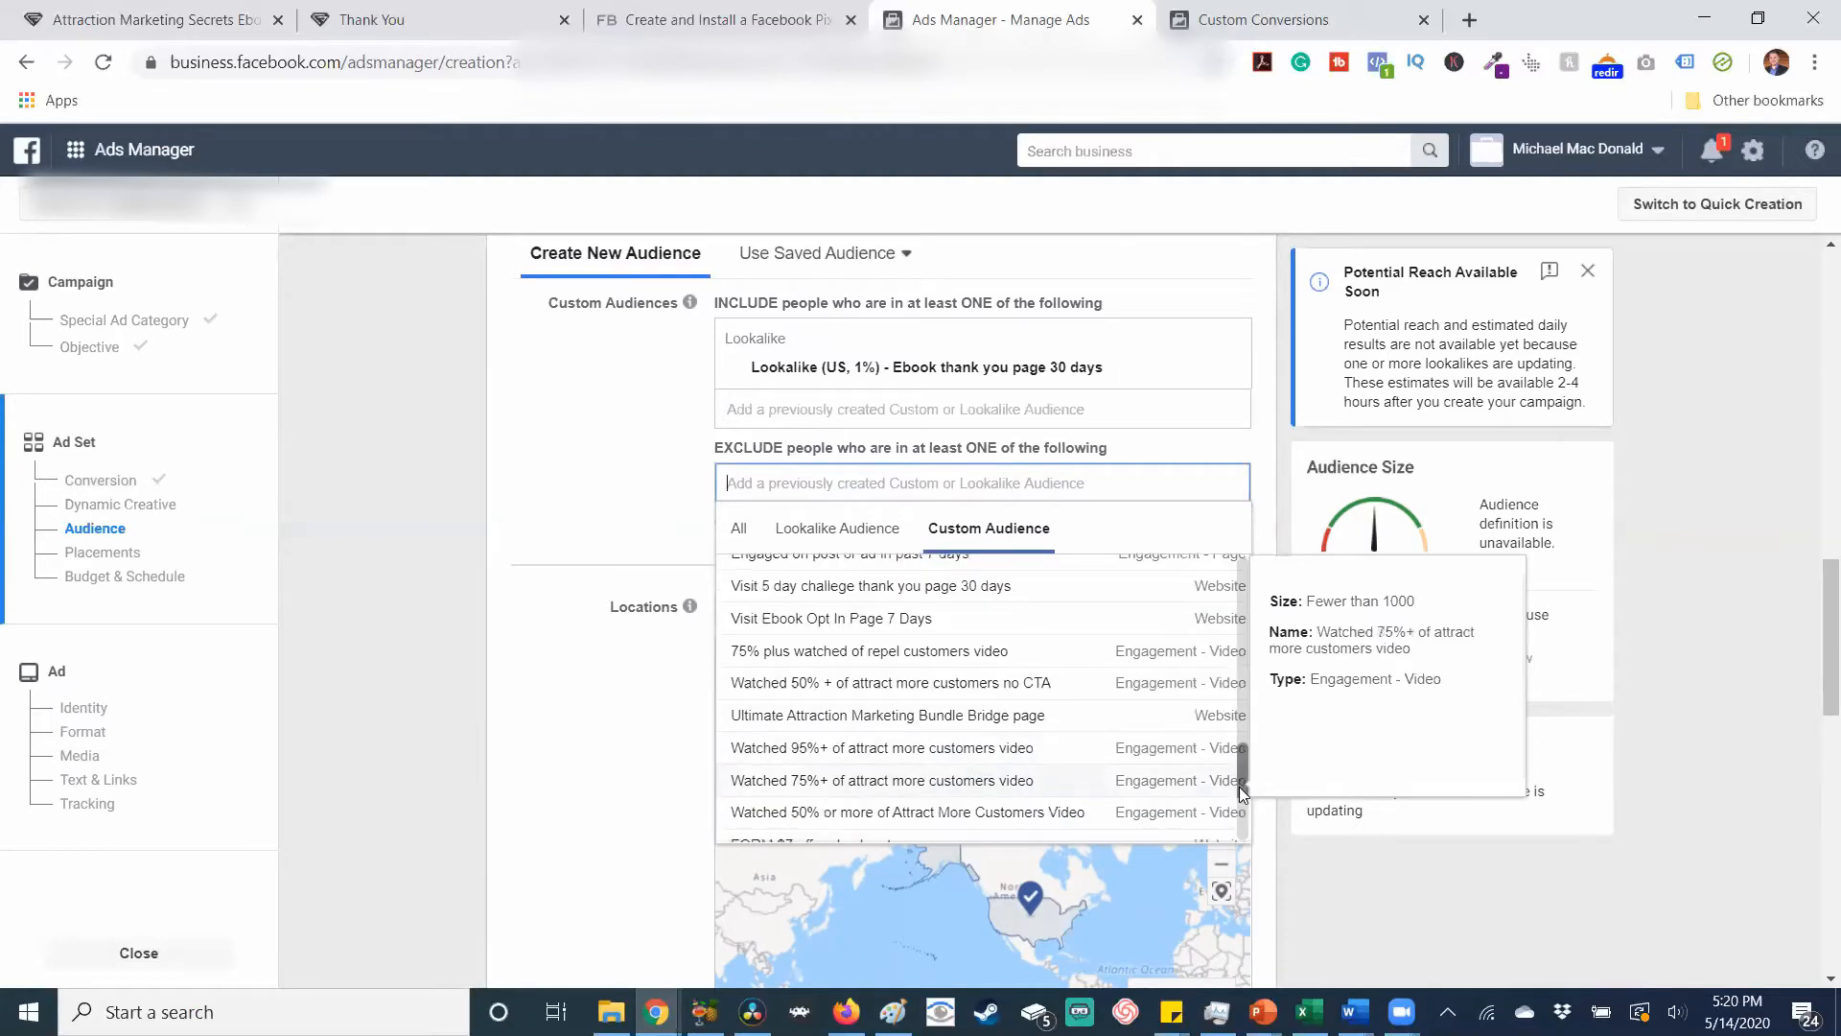
pyautogui.moveTo(1239, 786); pyautogui.dragTo(1241, 835)
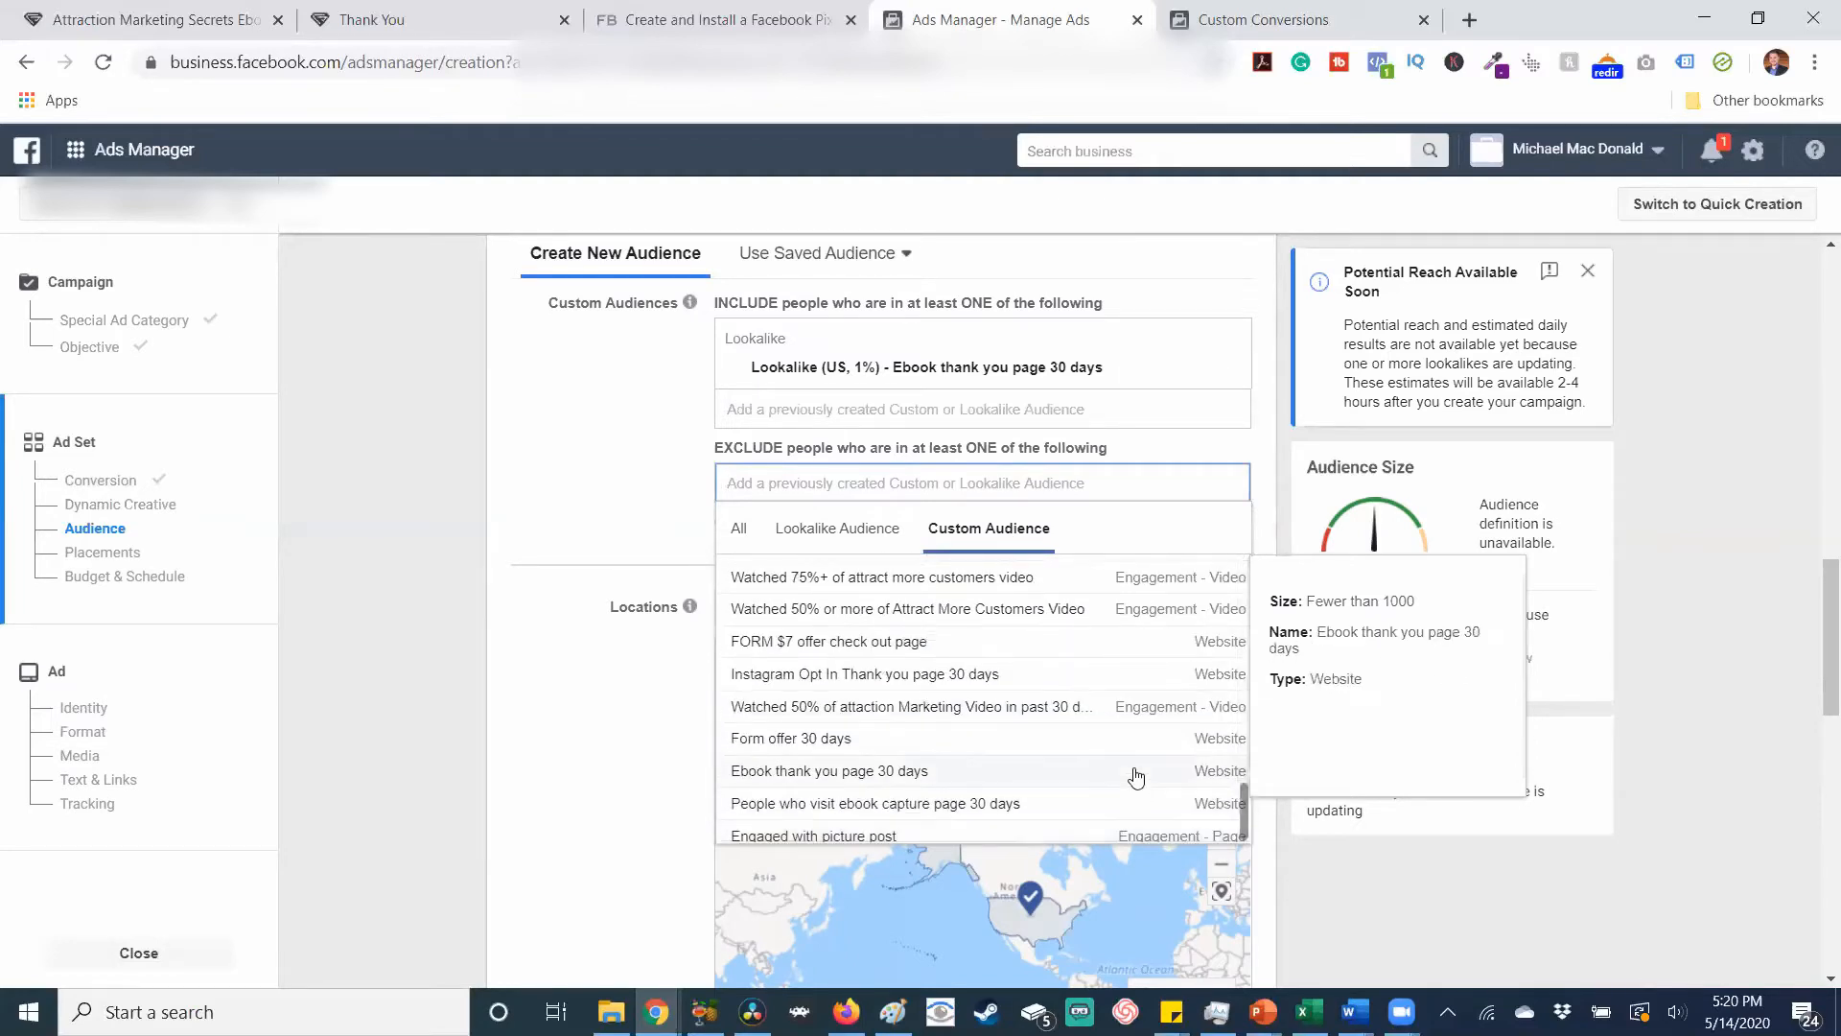
pyautogui.click(1137, 777)
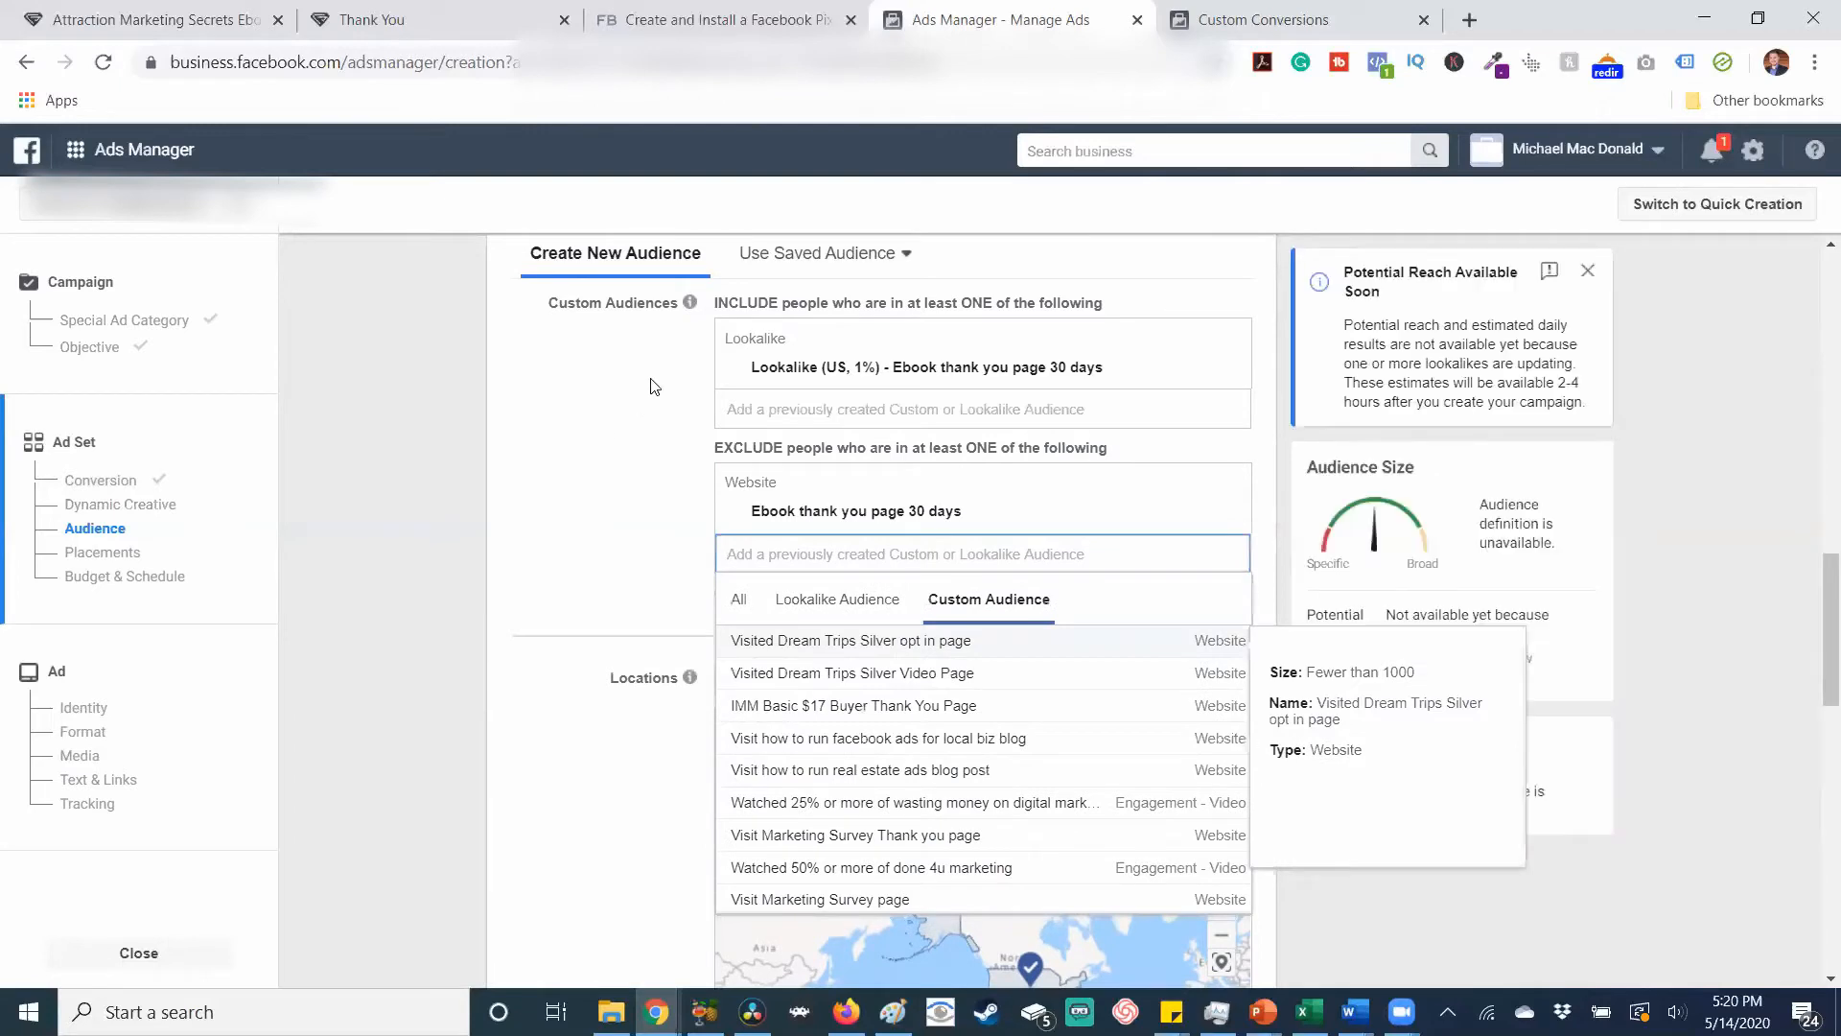
pyautogui.click(645, 433)
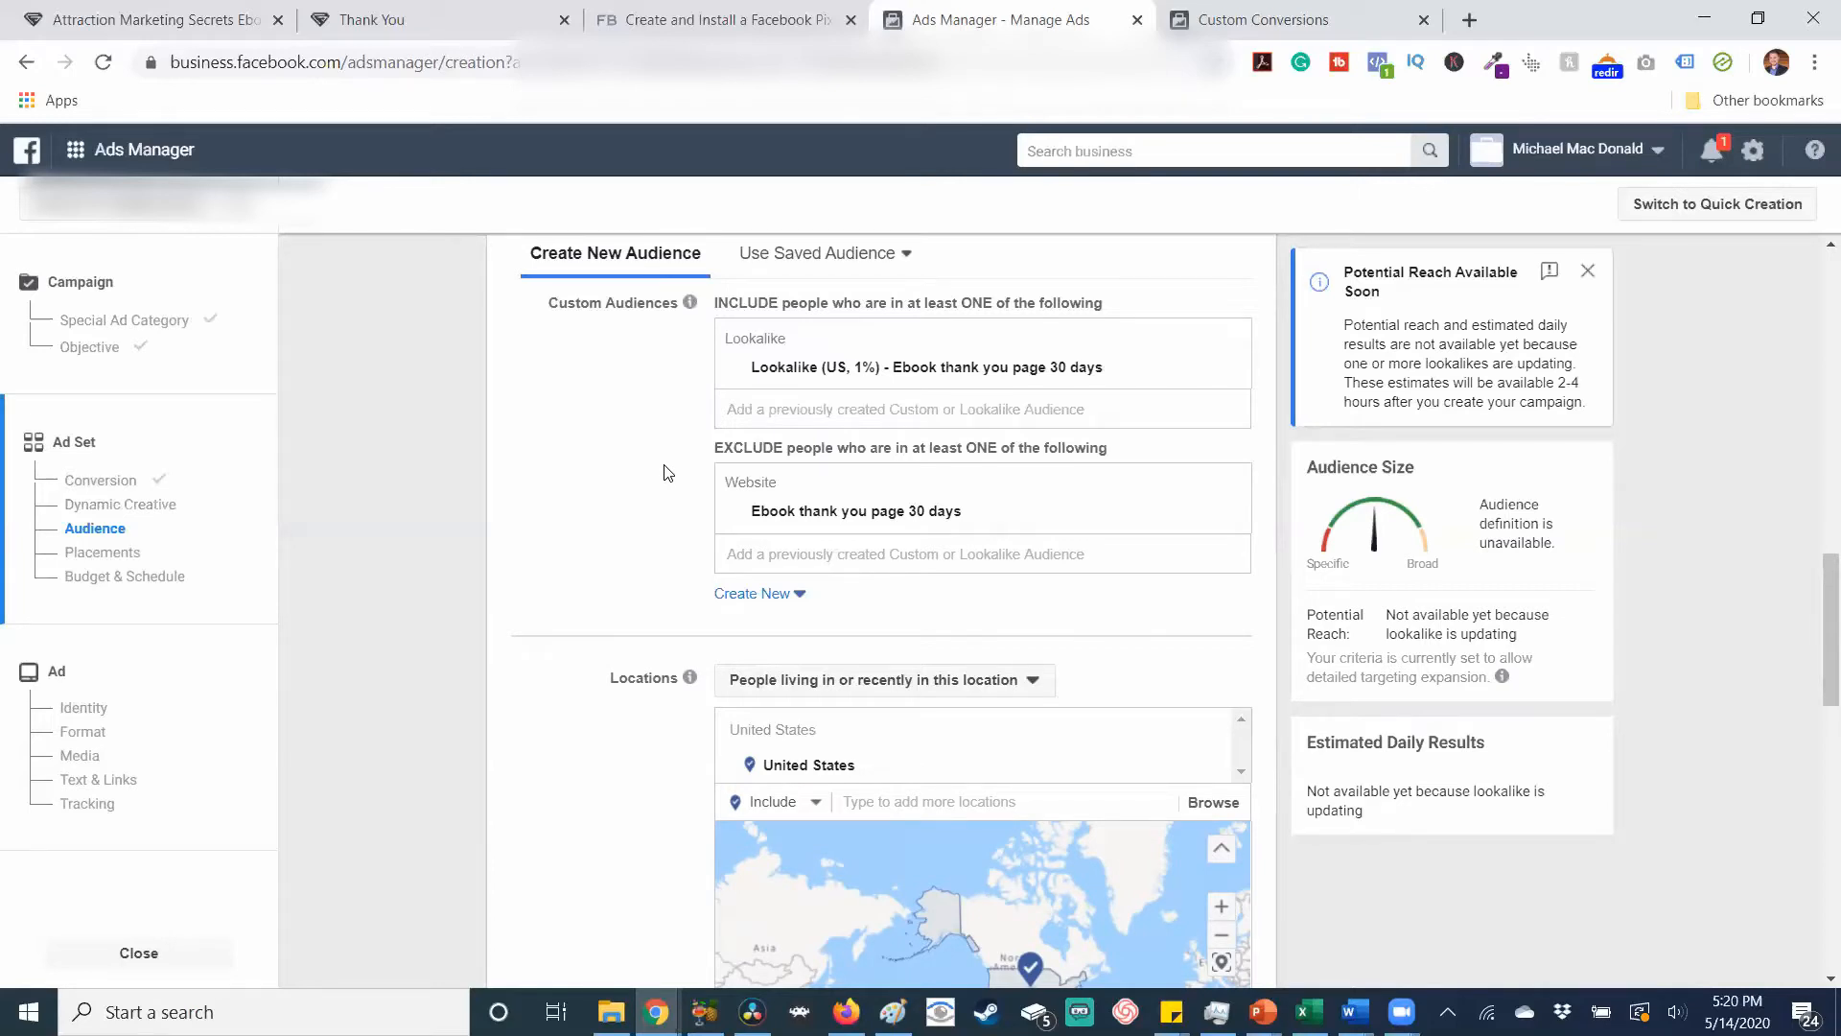
# Restrict location targeting to people living in this location and replace United States with Minneapolis, Minnesota.
pyautogui.scroll(-2, 668, 472)
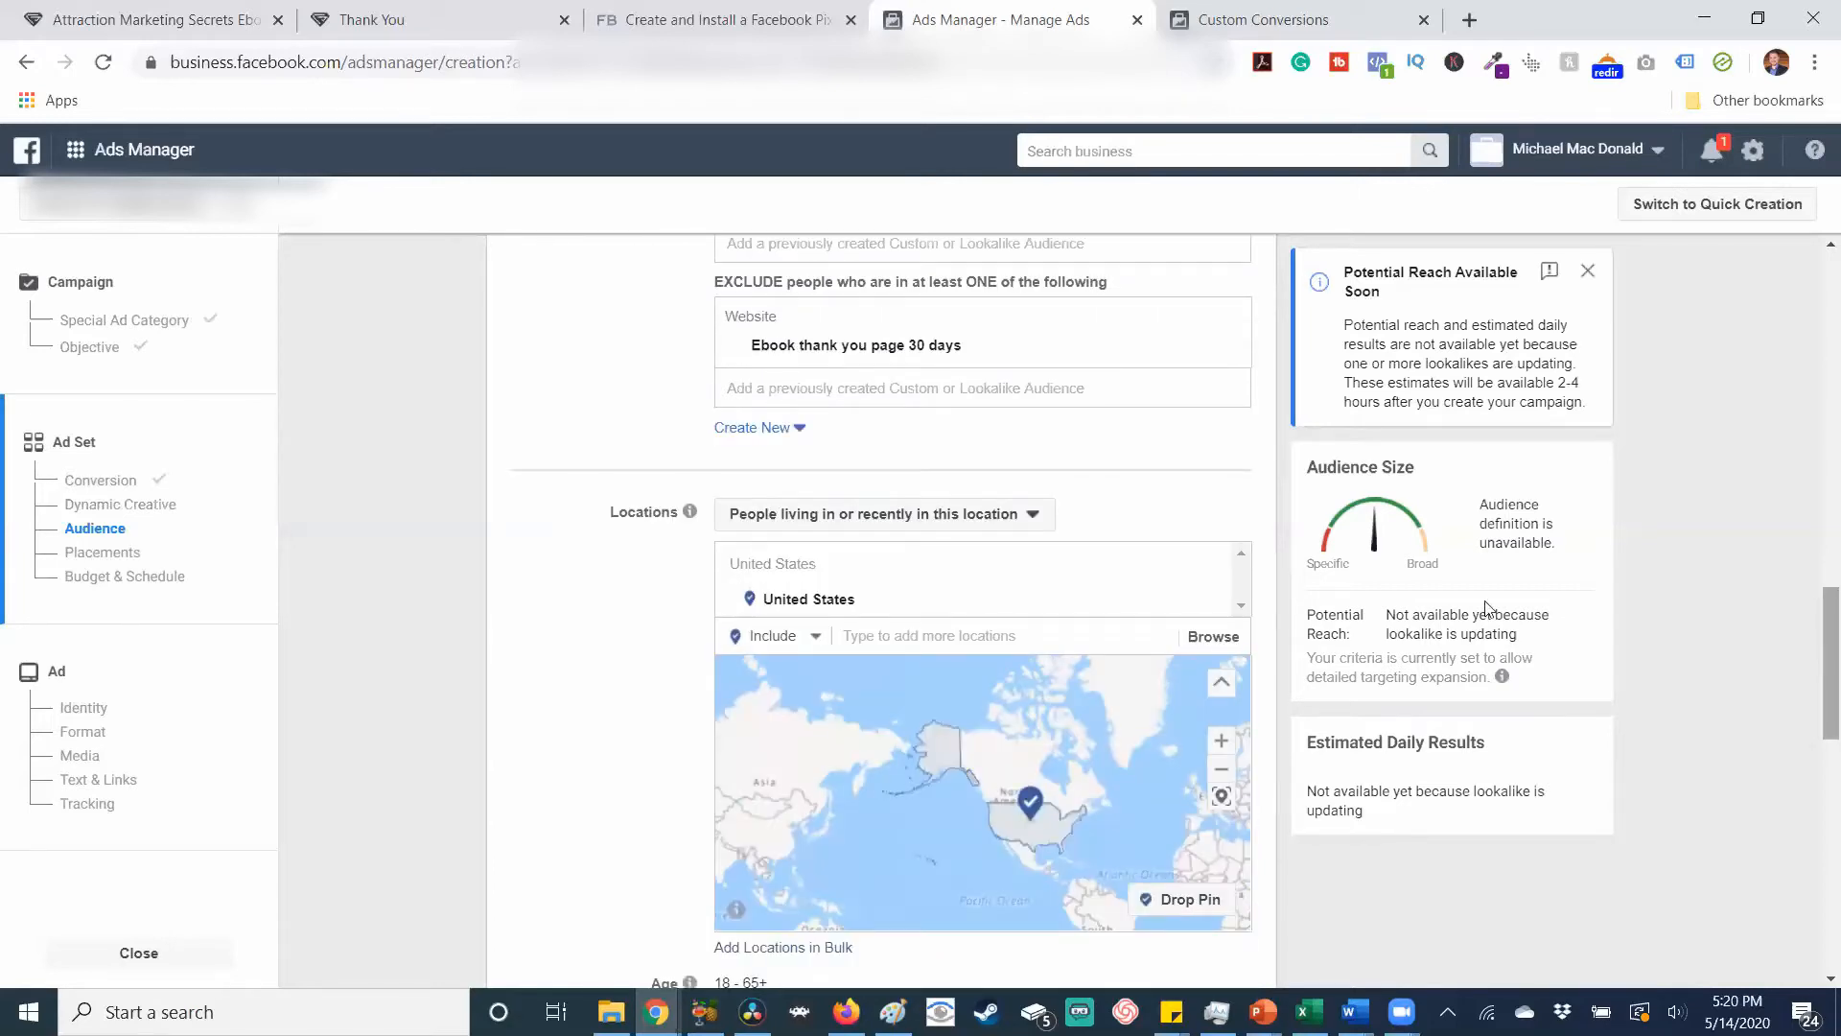
pyautogui.click(1035, 518)
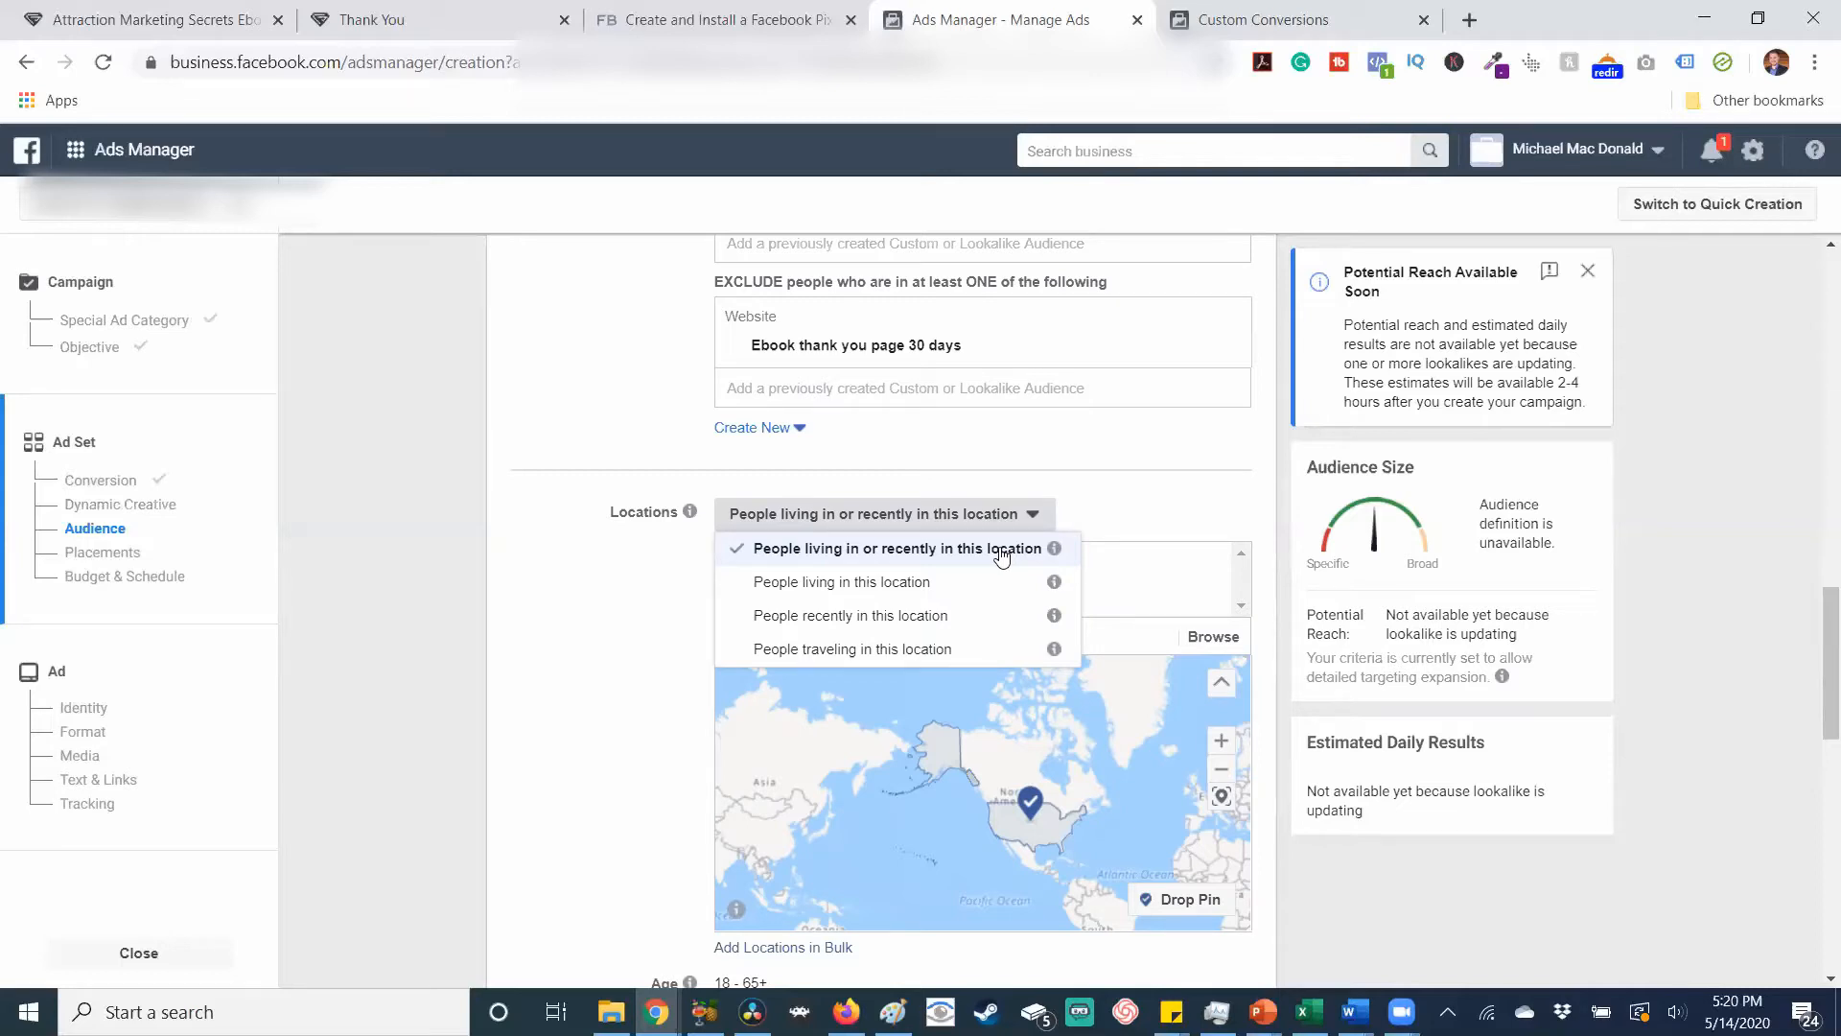
pyautogui.click(918, 579)
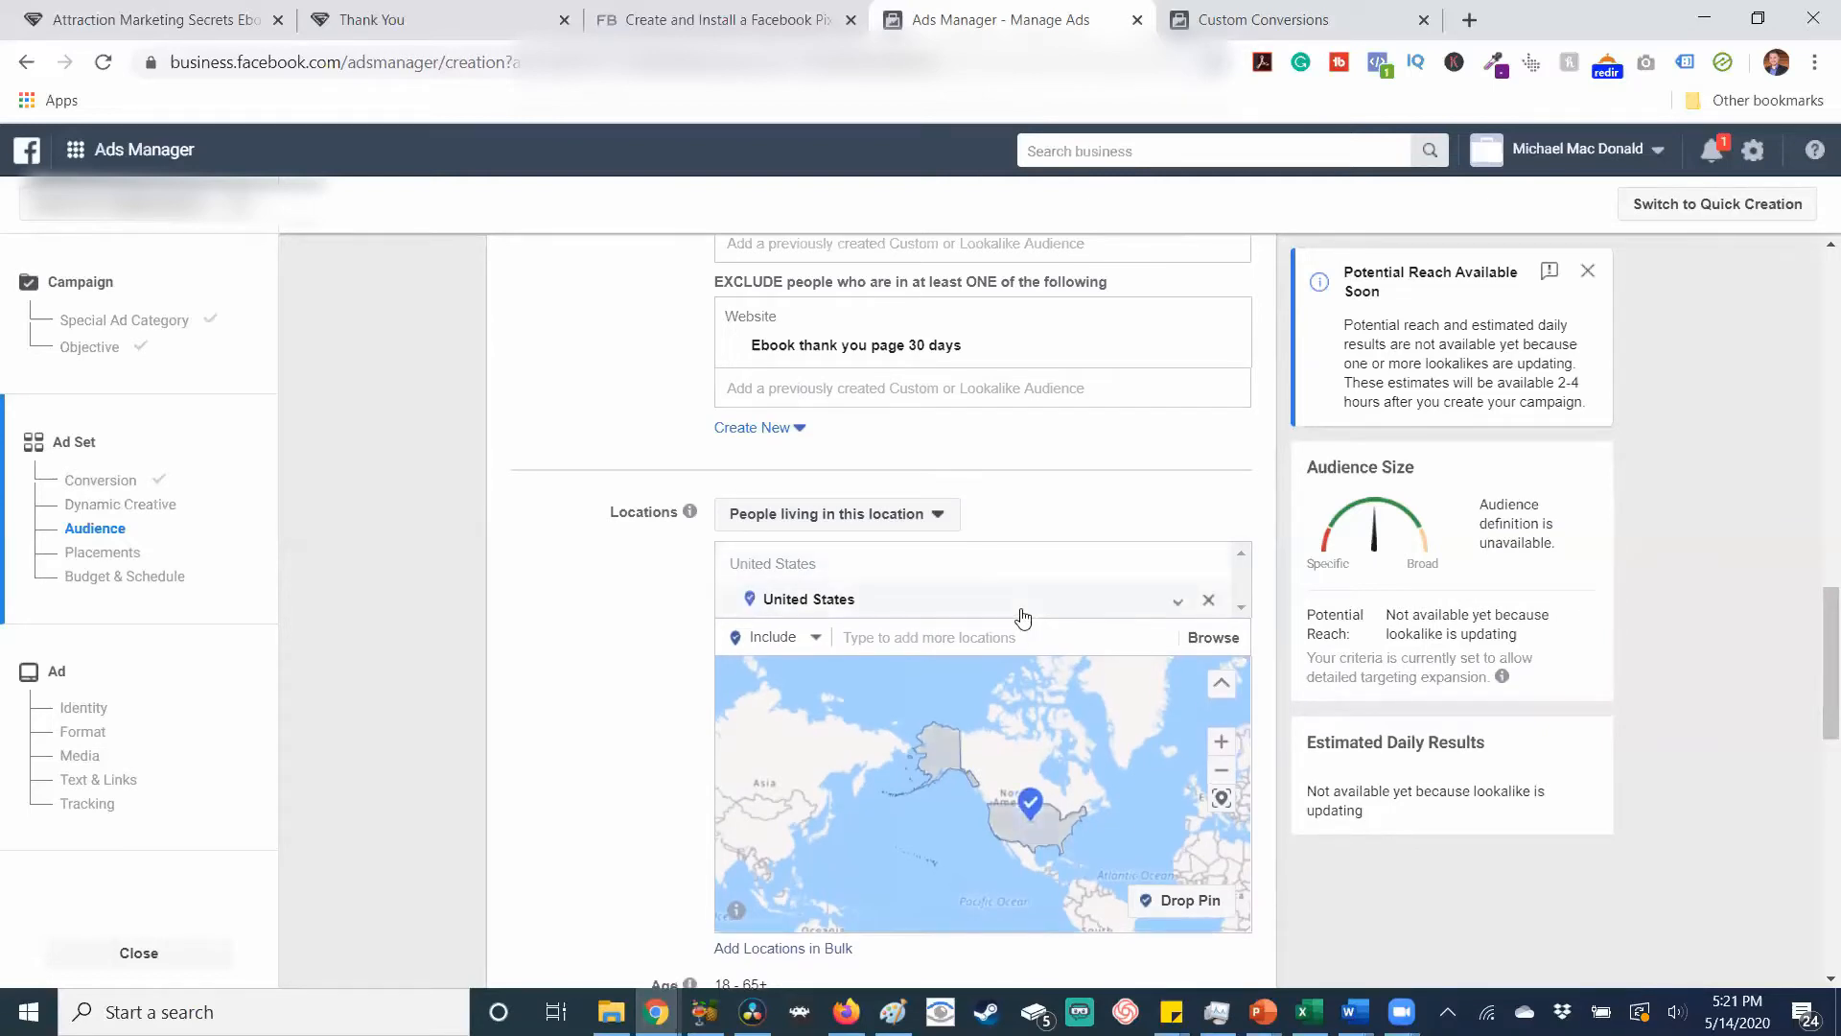
pyautogui.click(1206, 602)
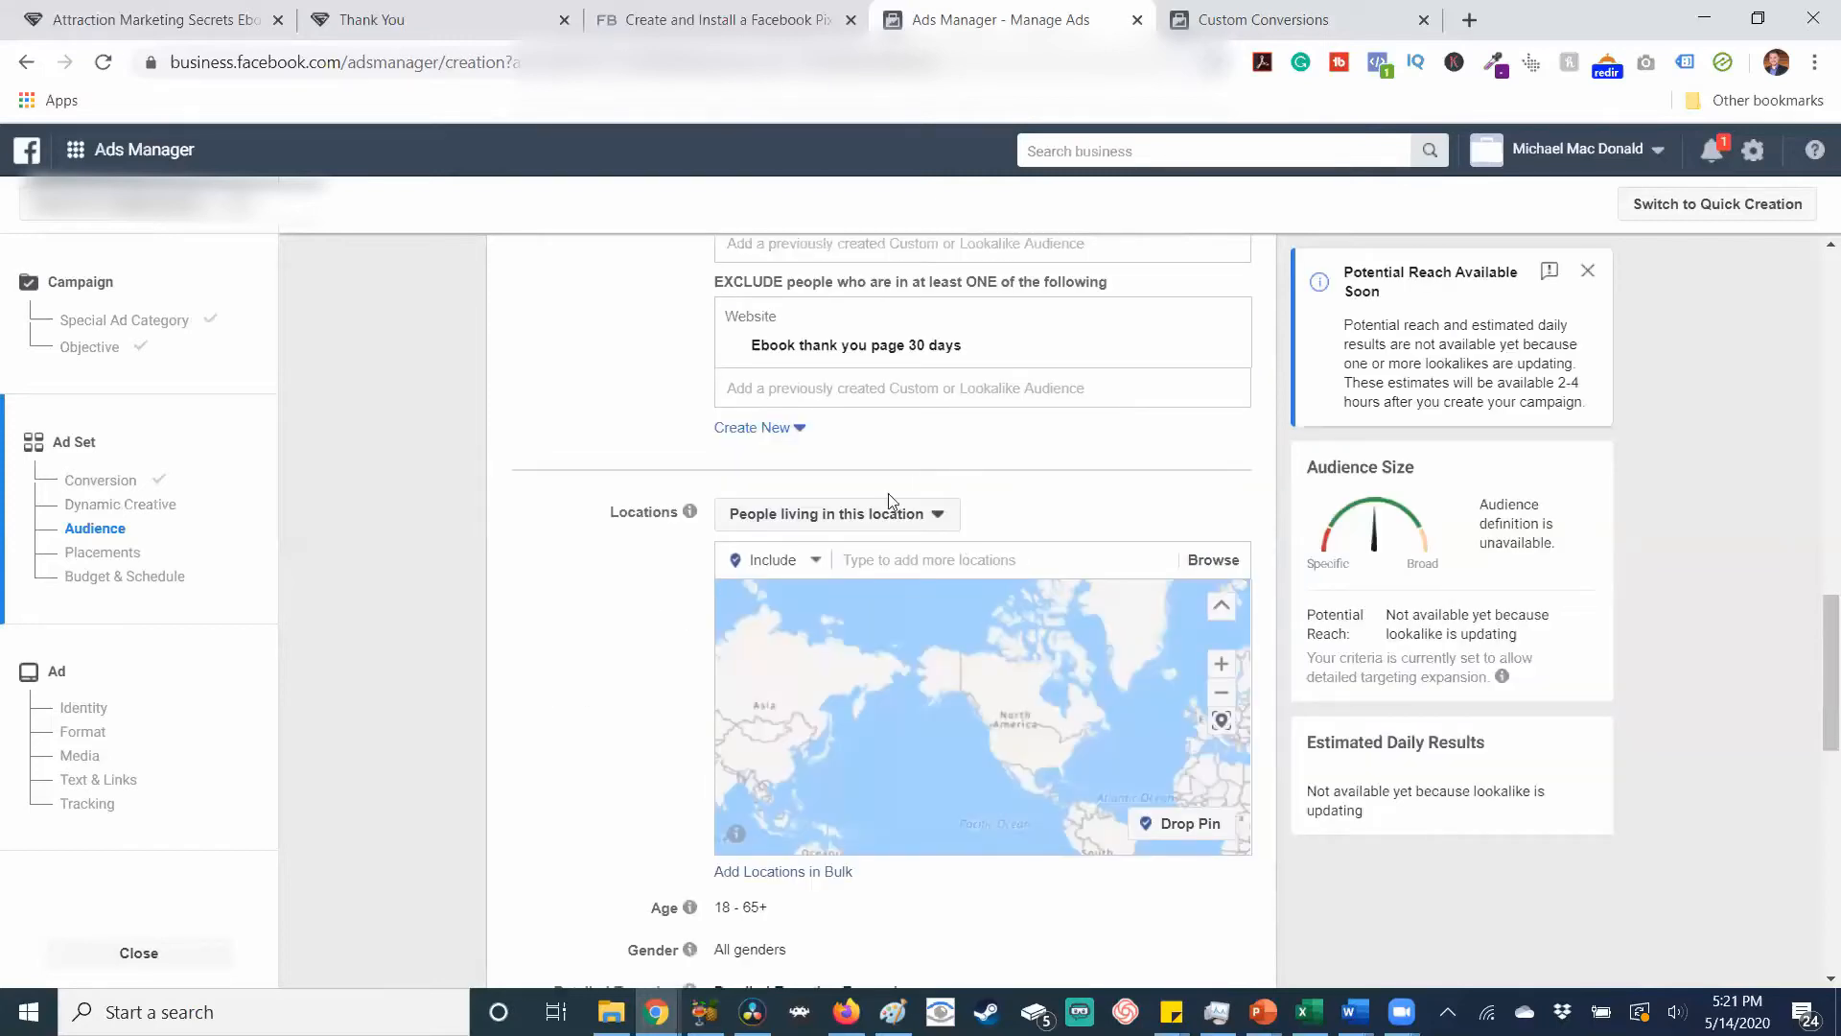
pyautogui.click(880, 564)
pyautogui.write('minnesot')
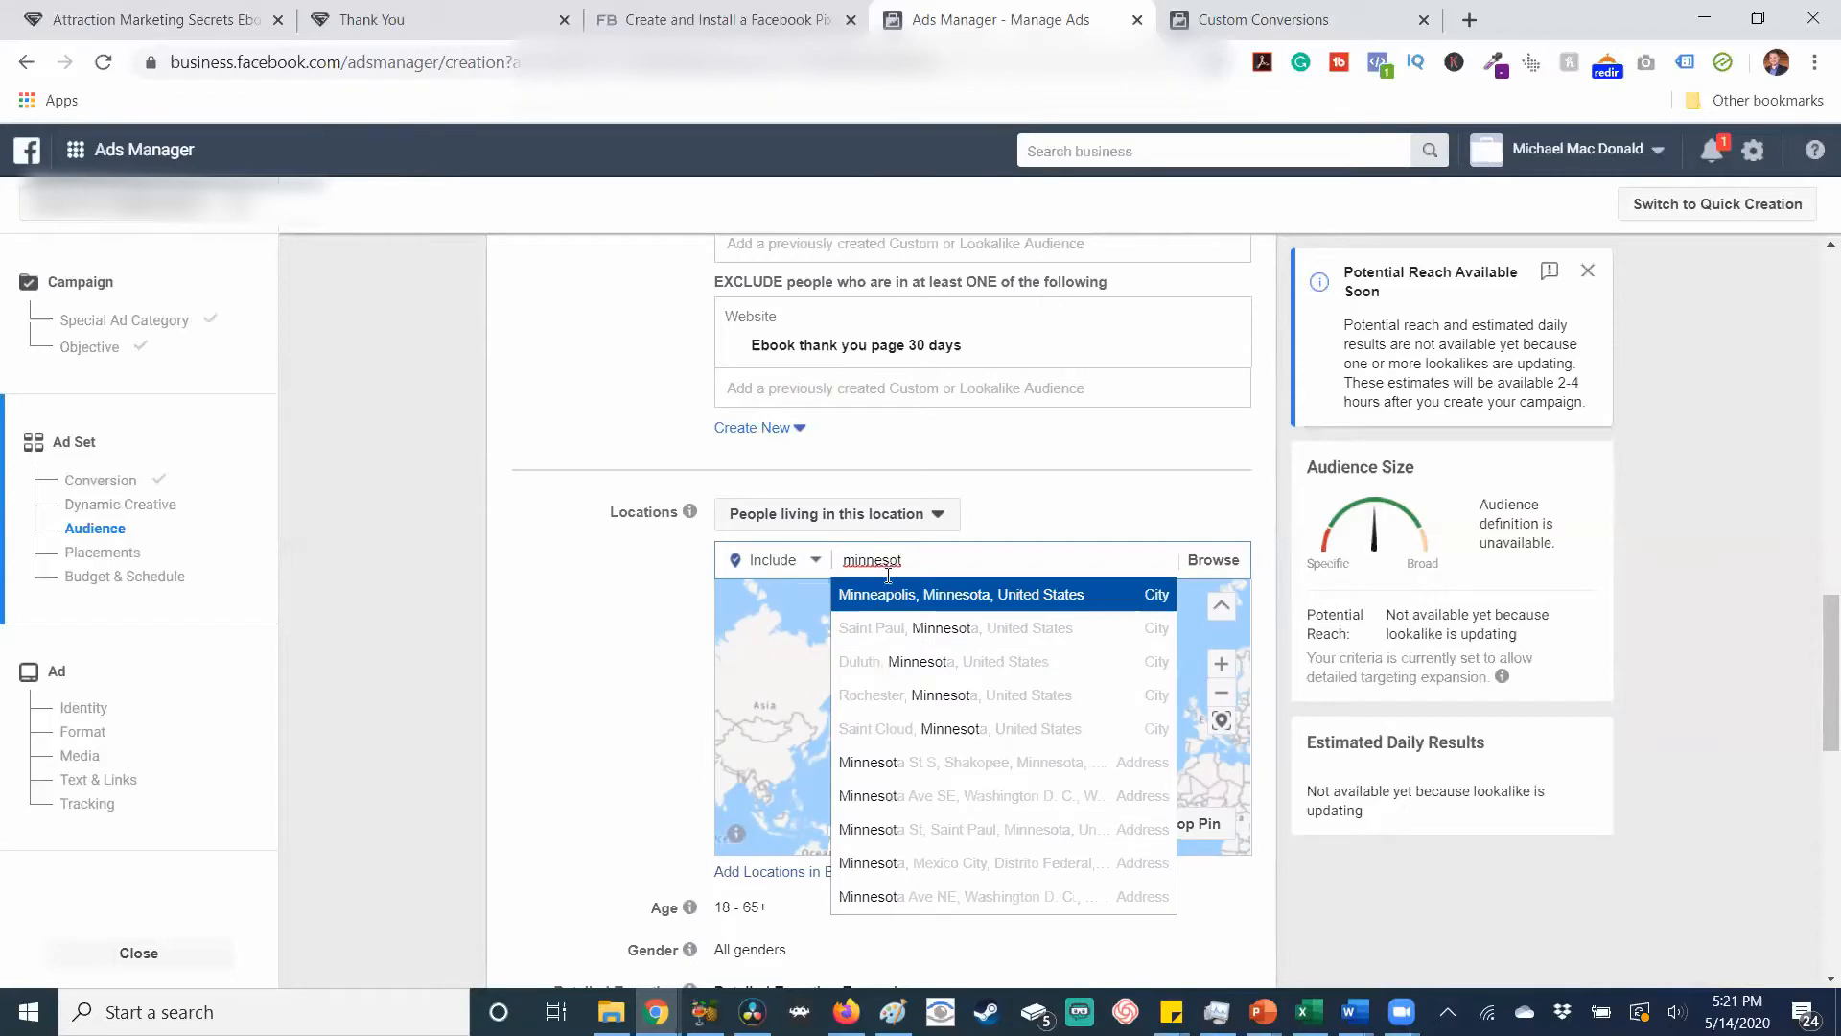
pyautogui.click(905, 595)
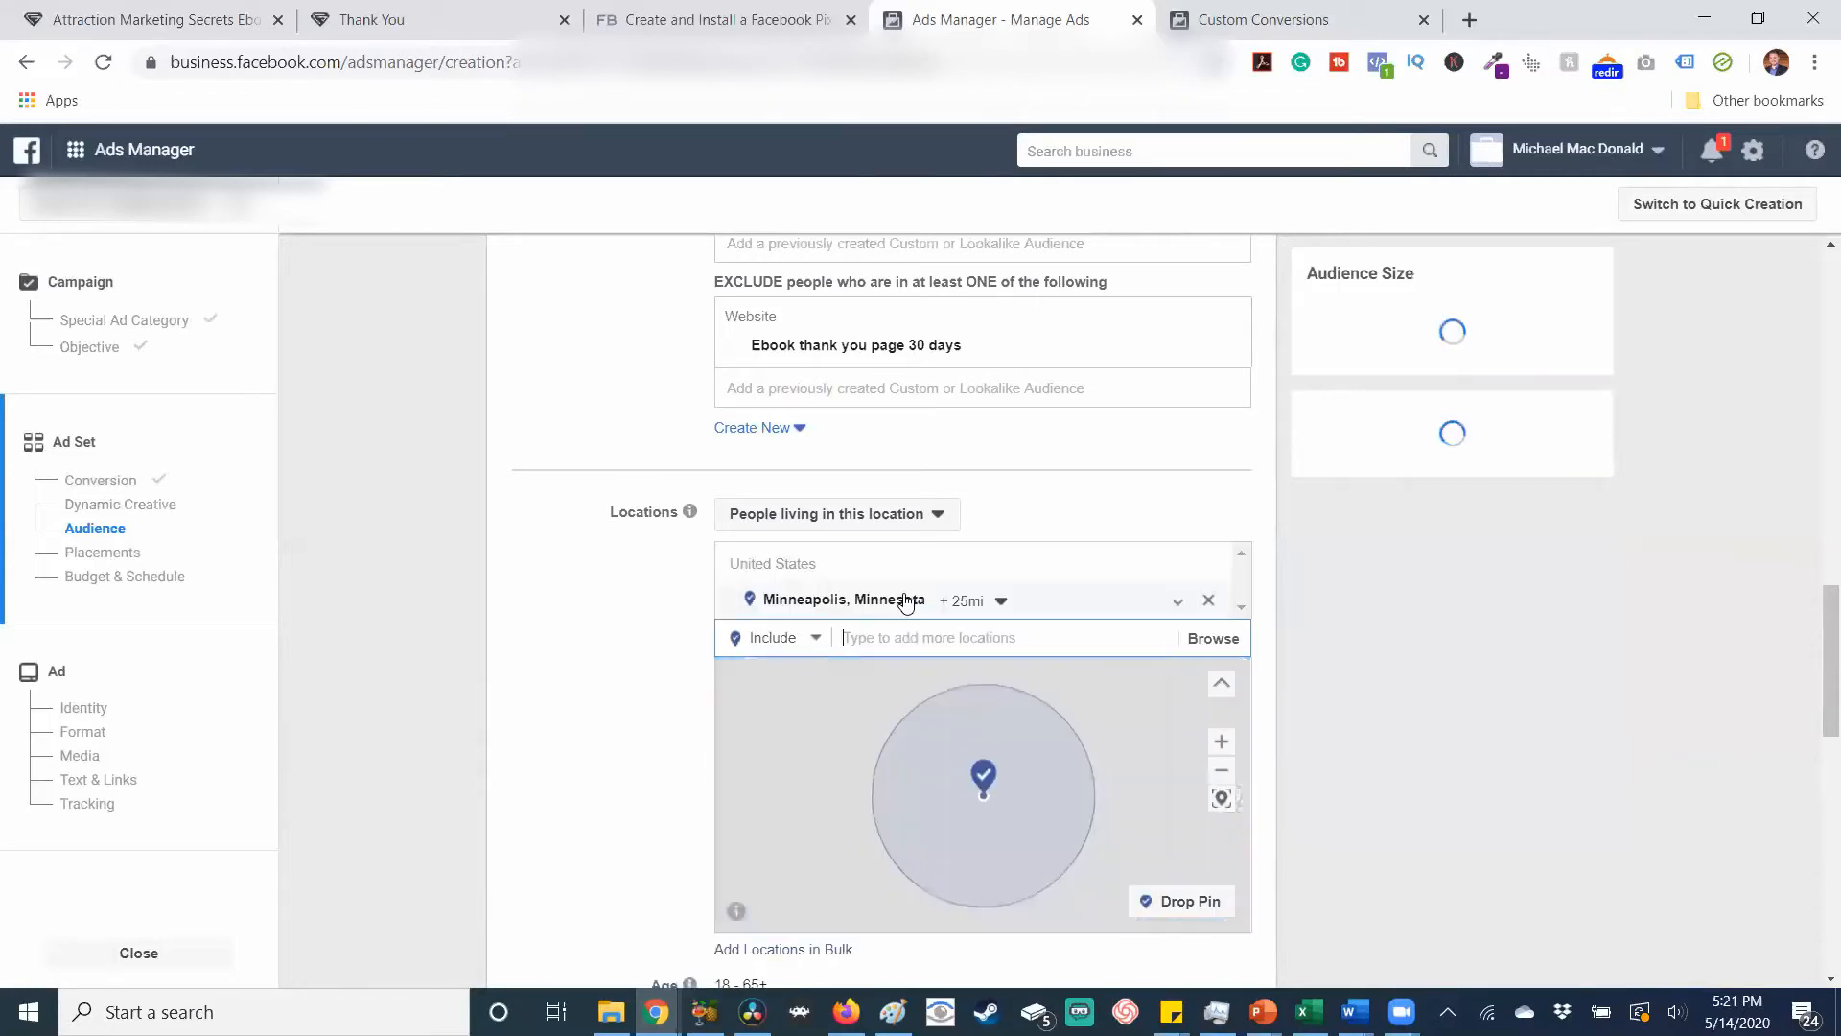
# Try targeting radii of 10 and 50 miles around Minneapolis, and limit the location to the current city only.
pyautogui.click(1001, 603)
pyautogui.moveTo(1008, 750); pyautogui.dragTo(946, 761)
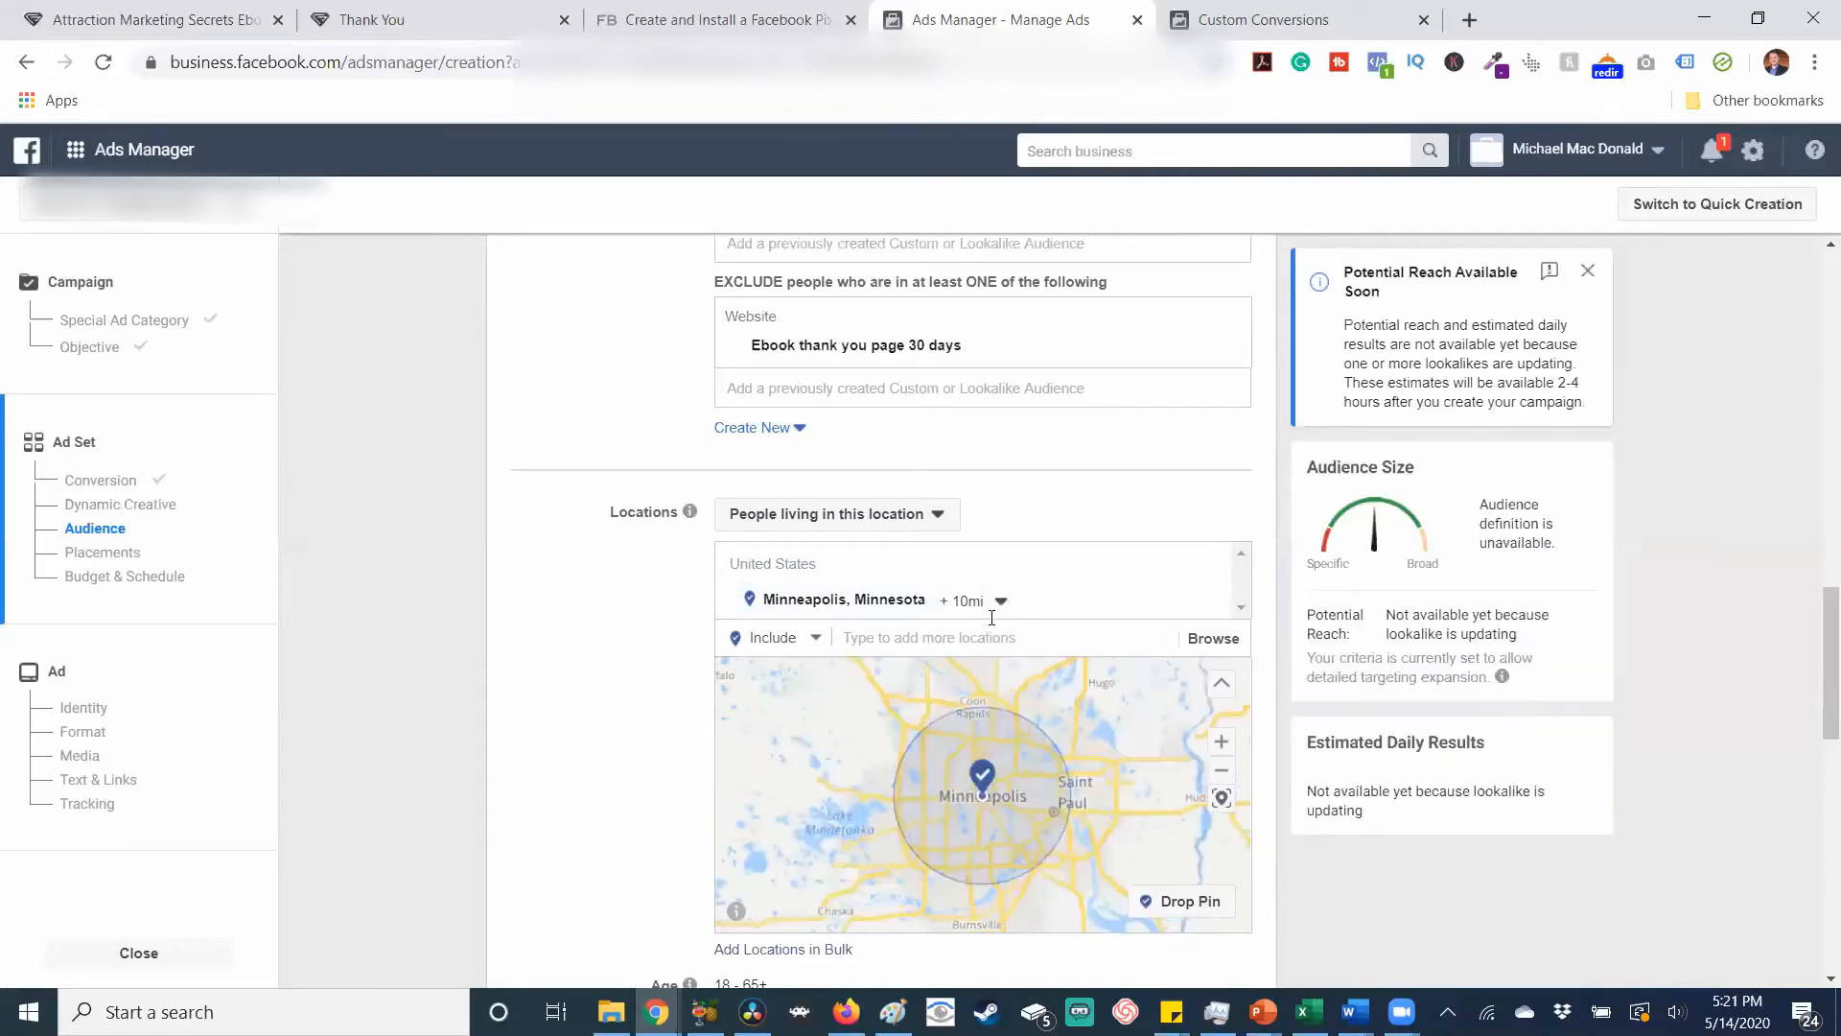
pyautogui.click(997, 601)
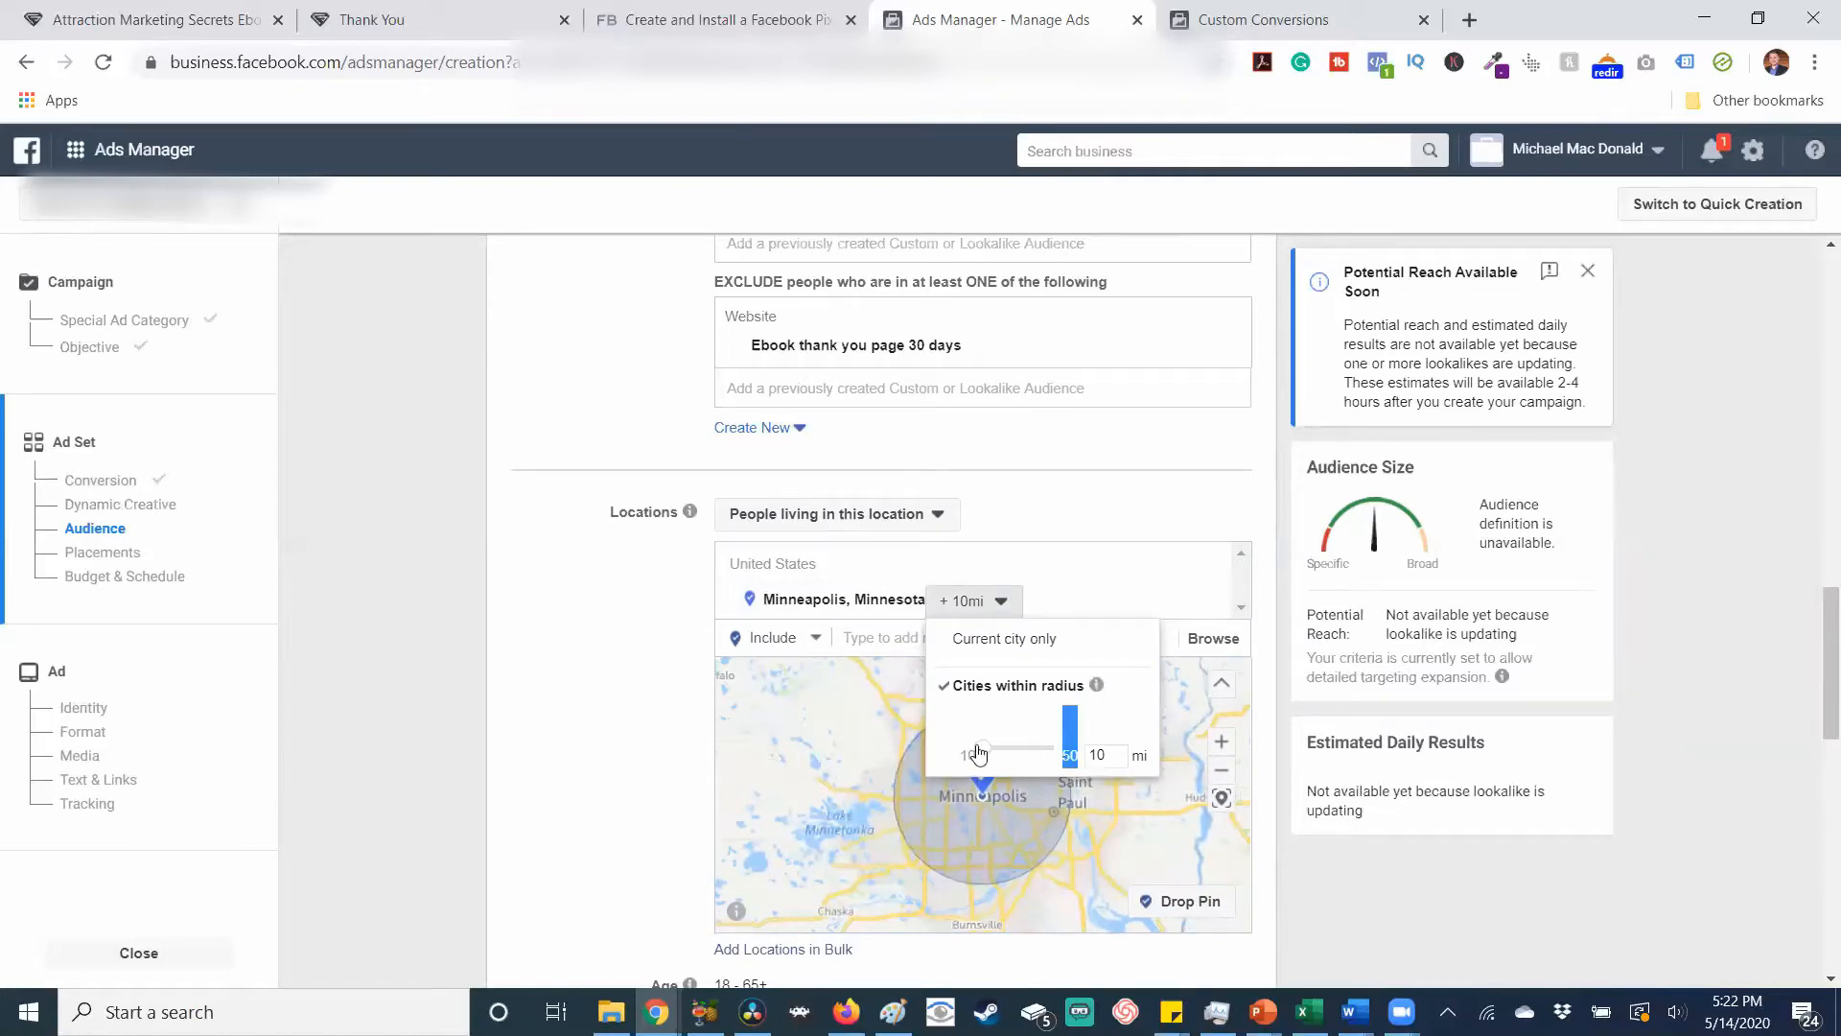
pyautogui.moveTo(978, 754); pyautogui.dragTo(1045, 623)
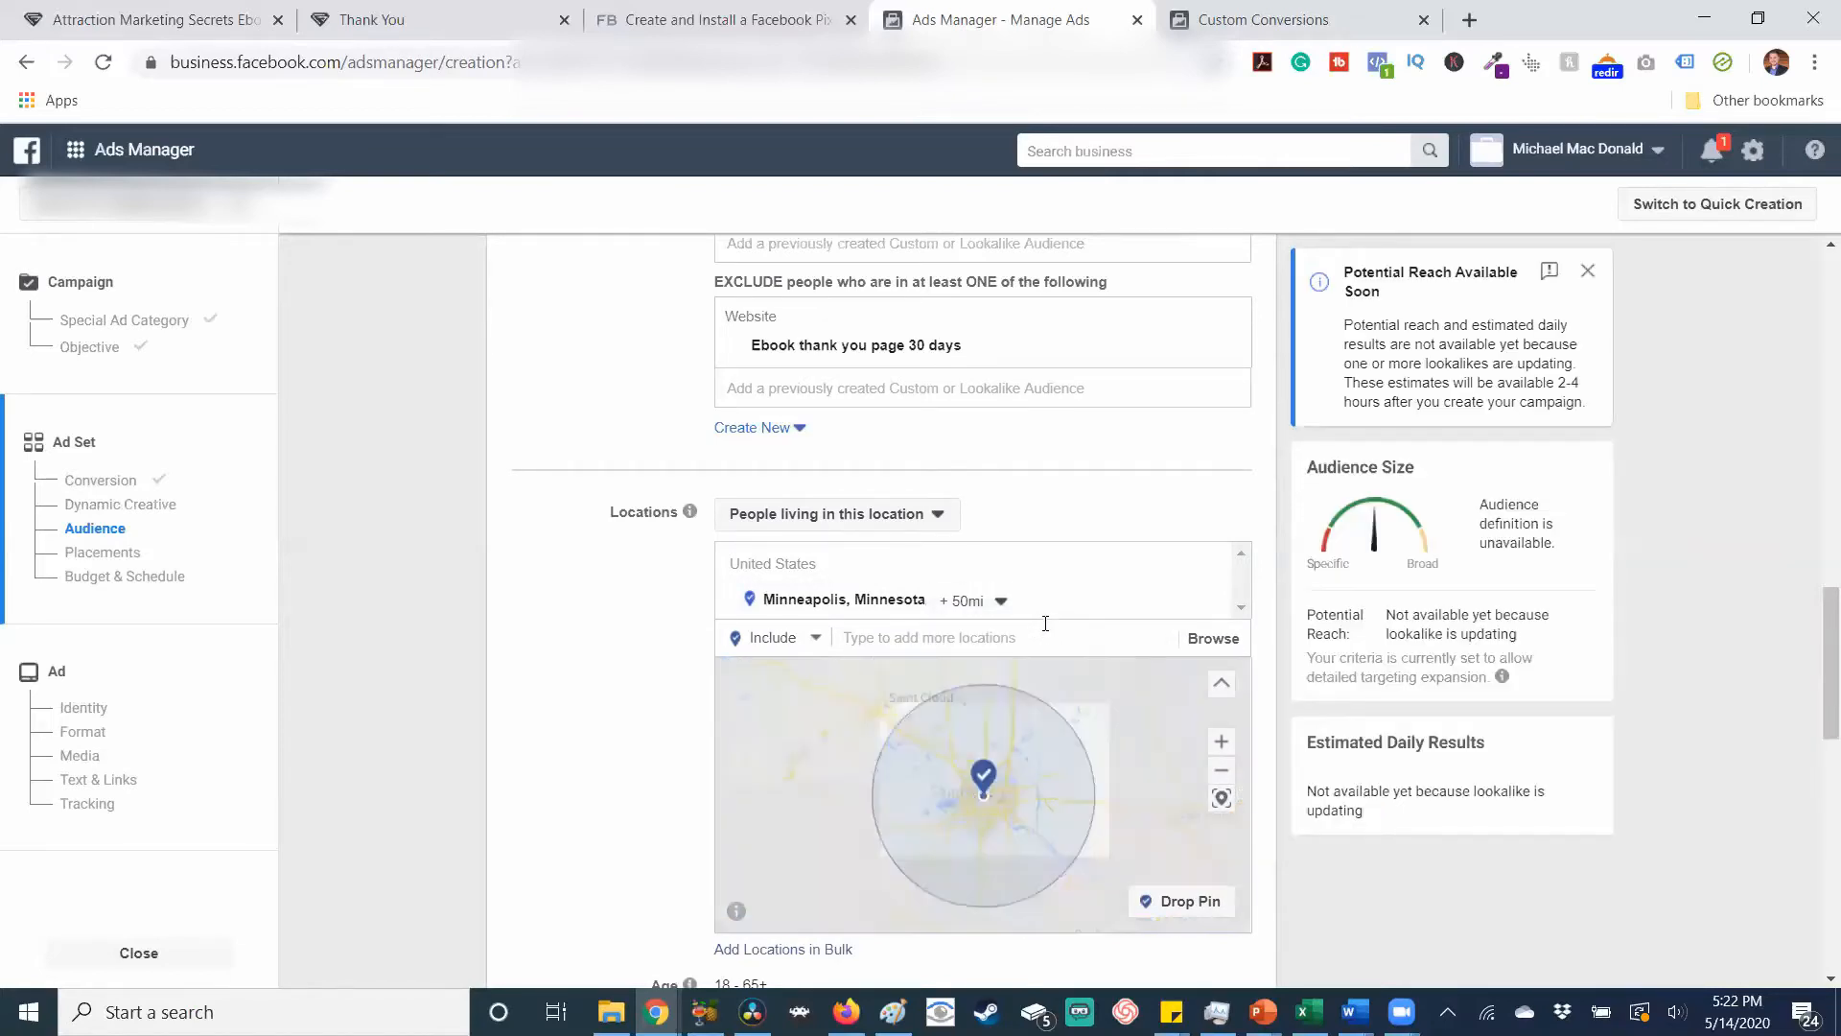
pyautogui.click(974, 601)
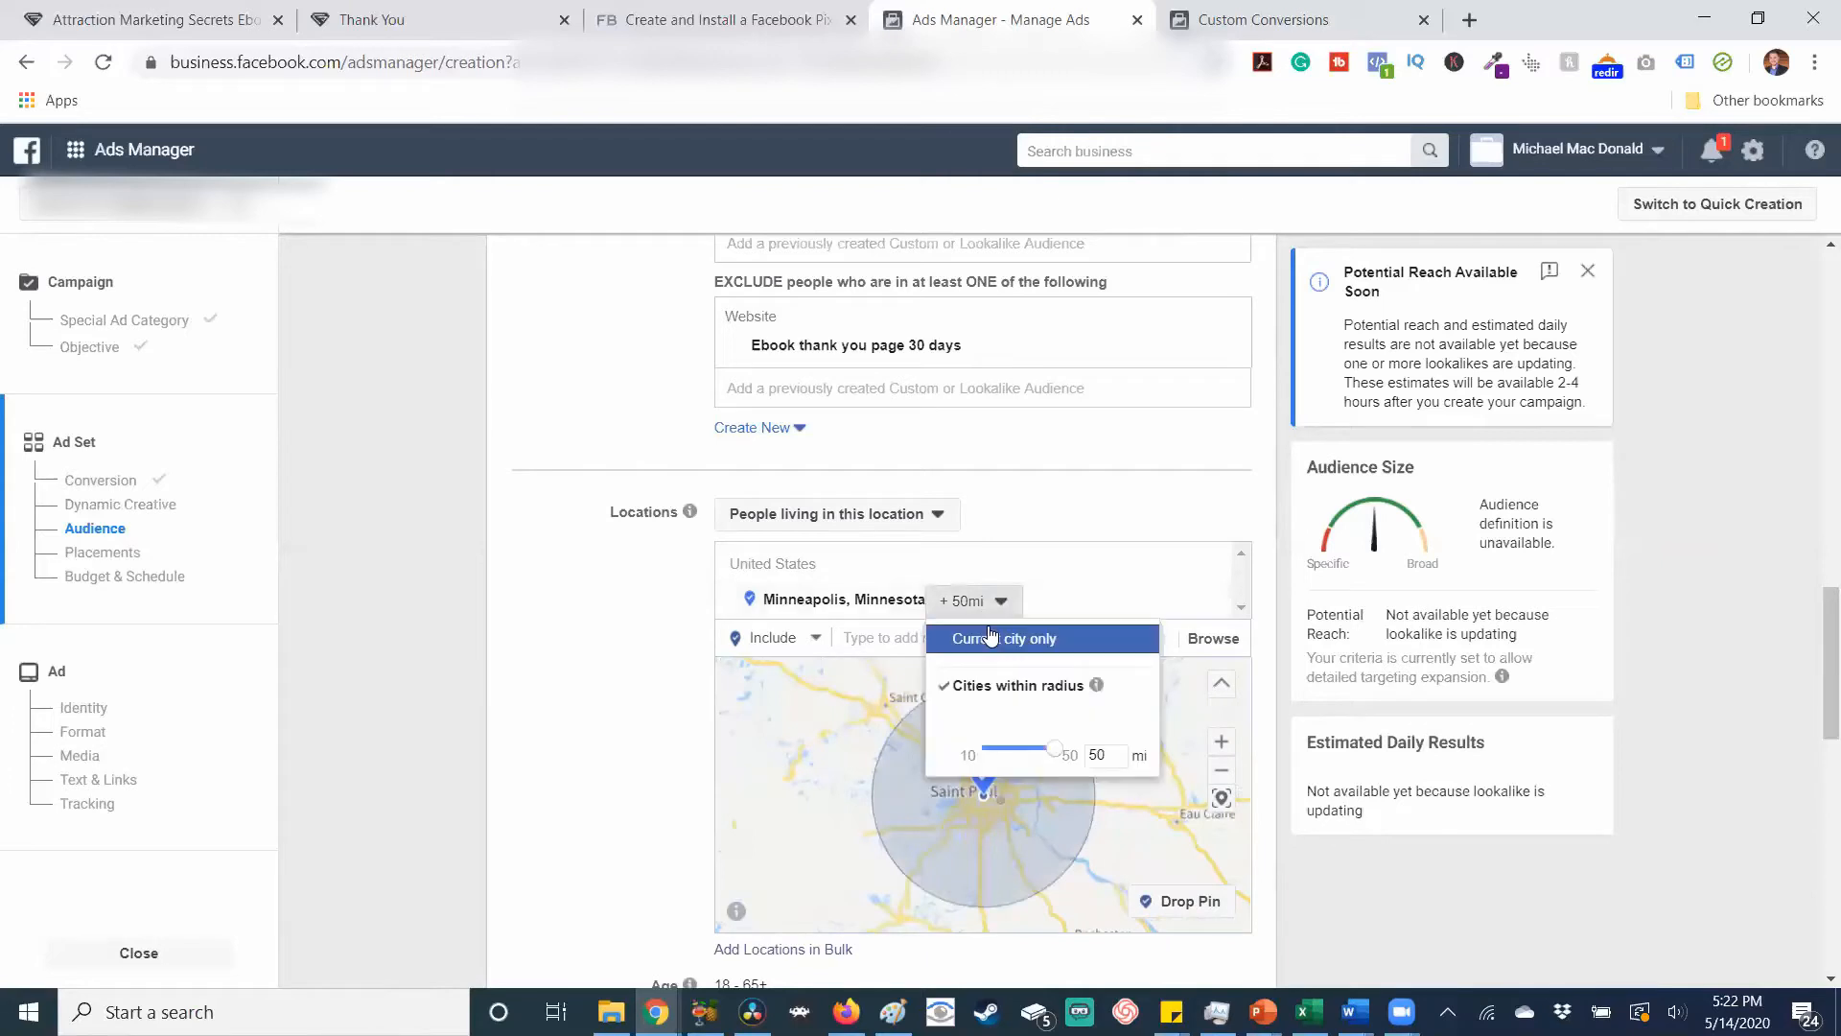
pyautogui.click(991, 636)
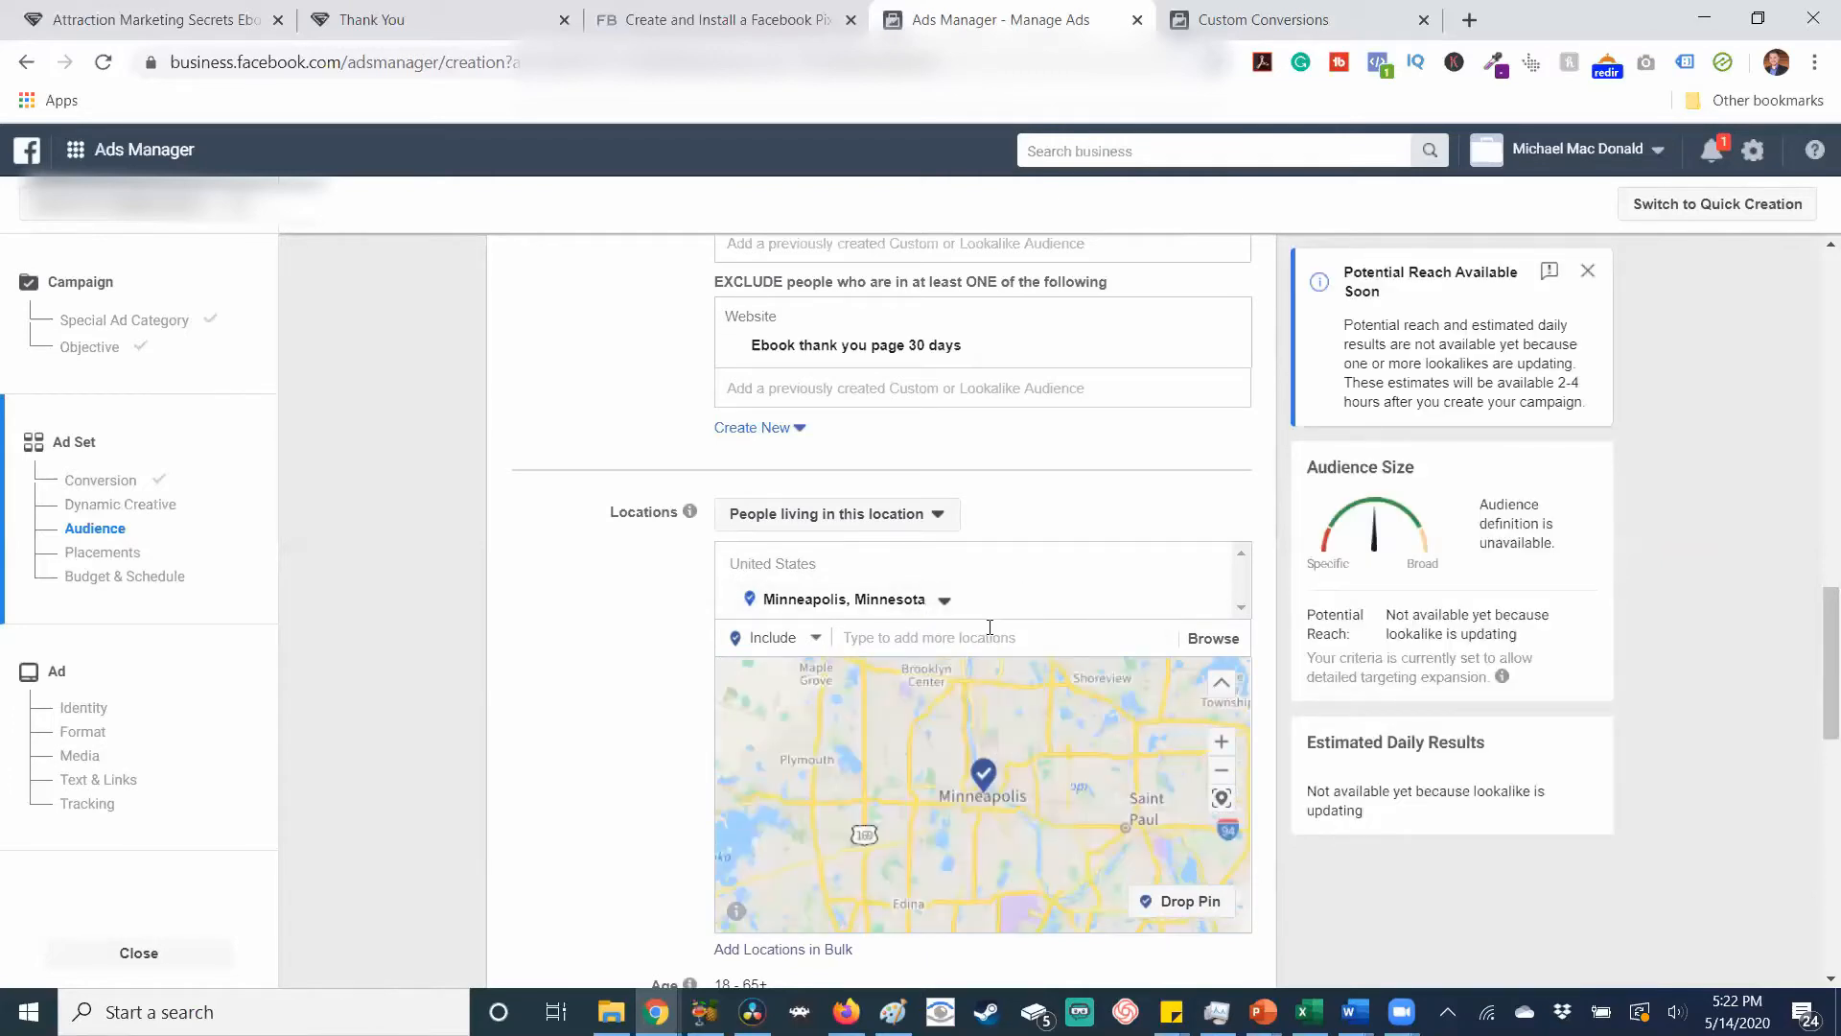
# Replace Minneapolis with the ZIP codes 55418 and 55420 as included locations and view both areas on the map.
pyautogui.click(1001, 635)
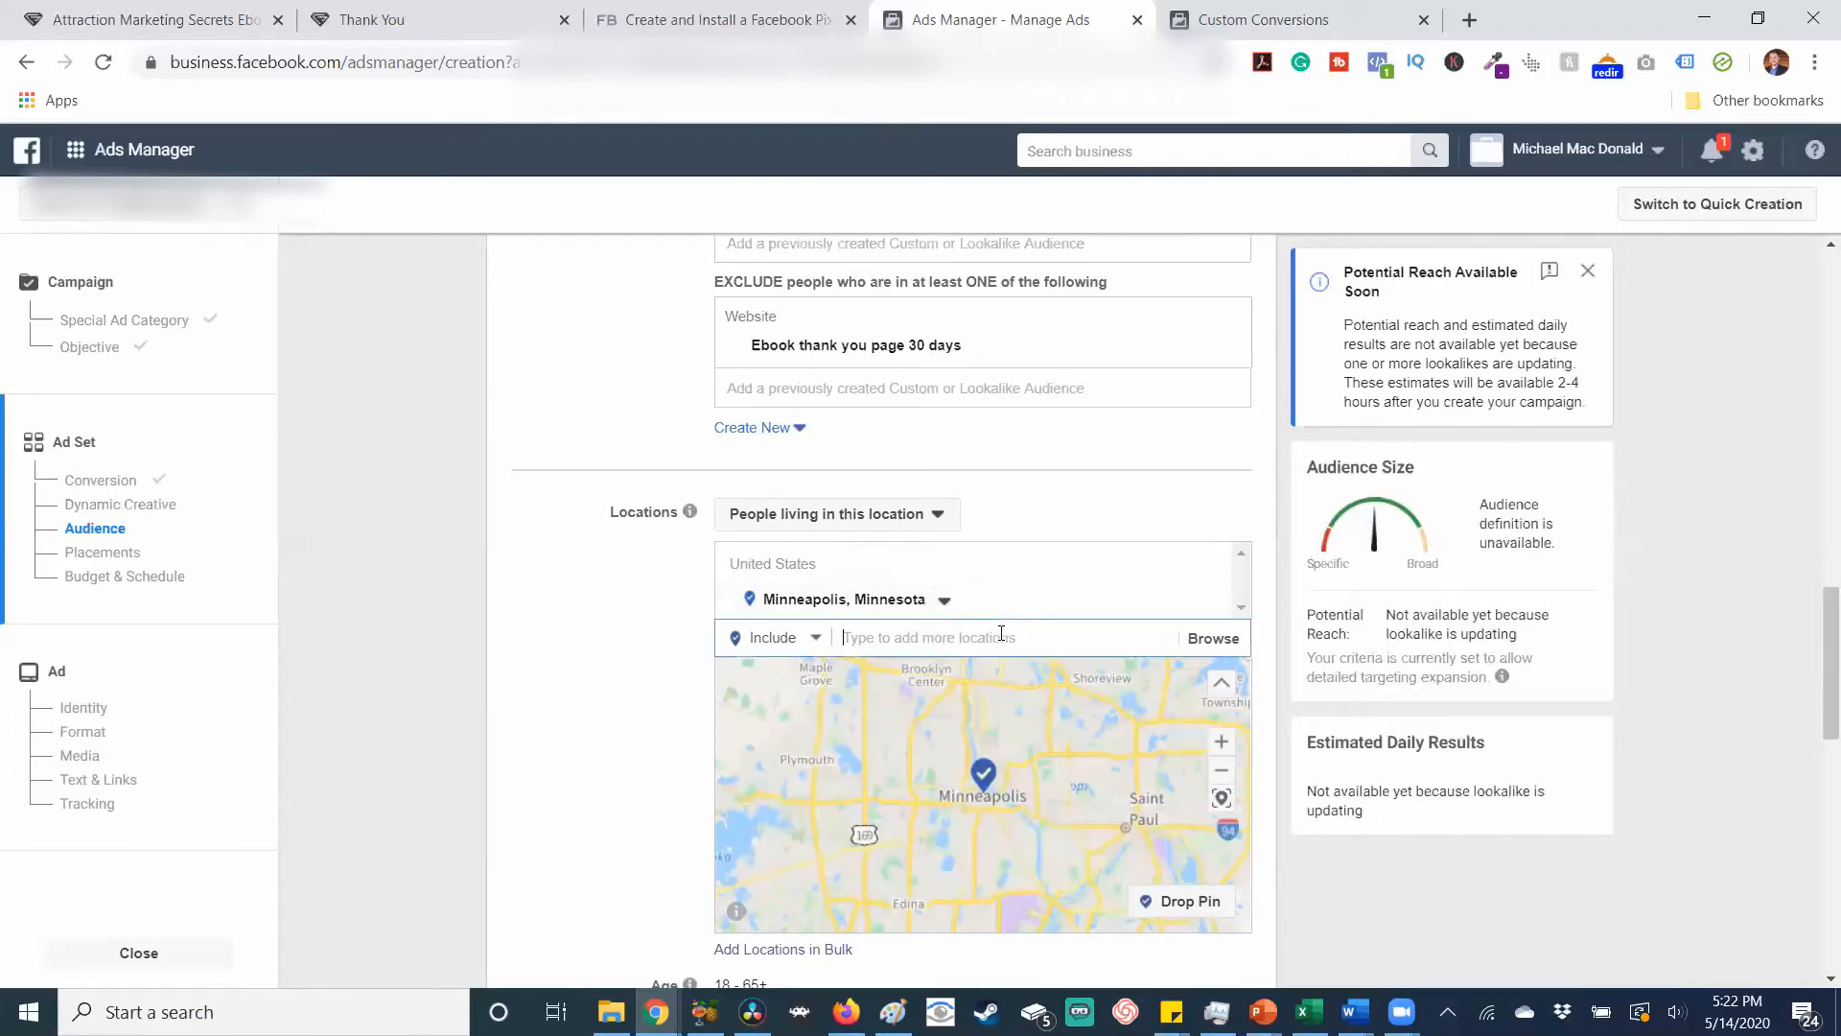
pyautogui.write('55418')
pyautogui.click(1002, 673)
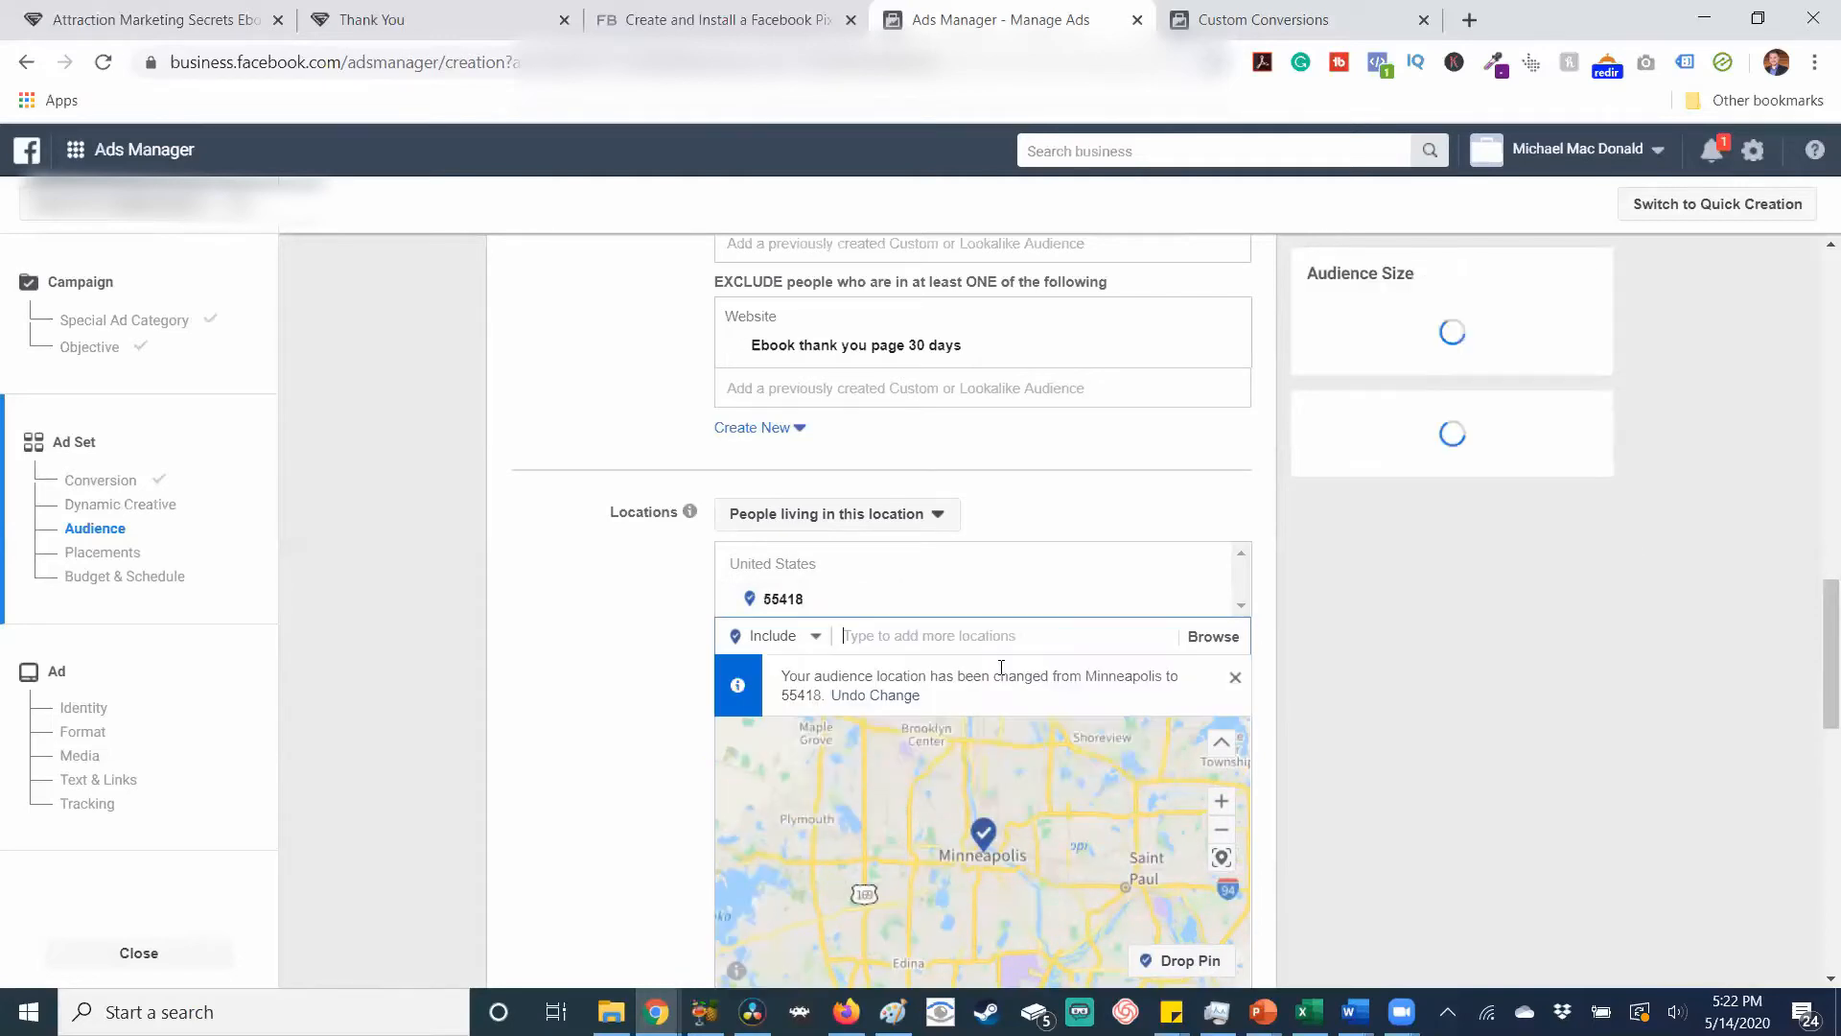
pyautogui.write('554')
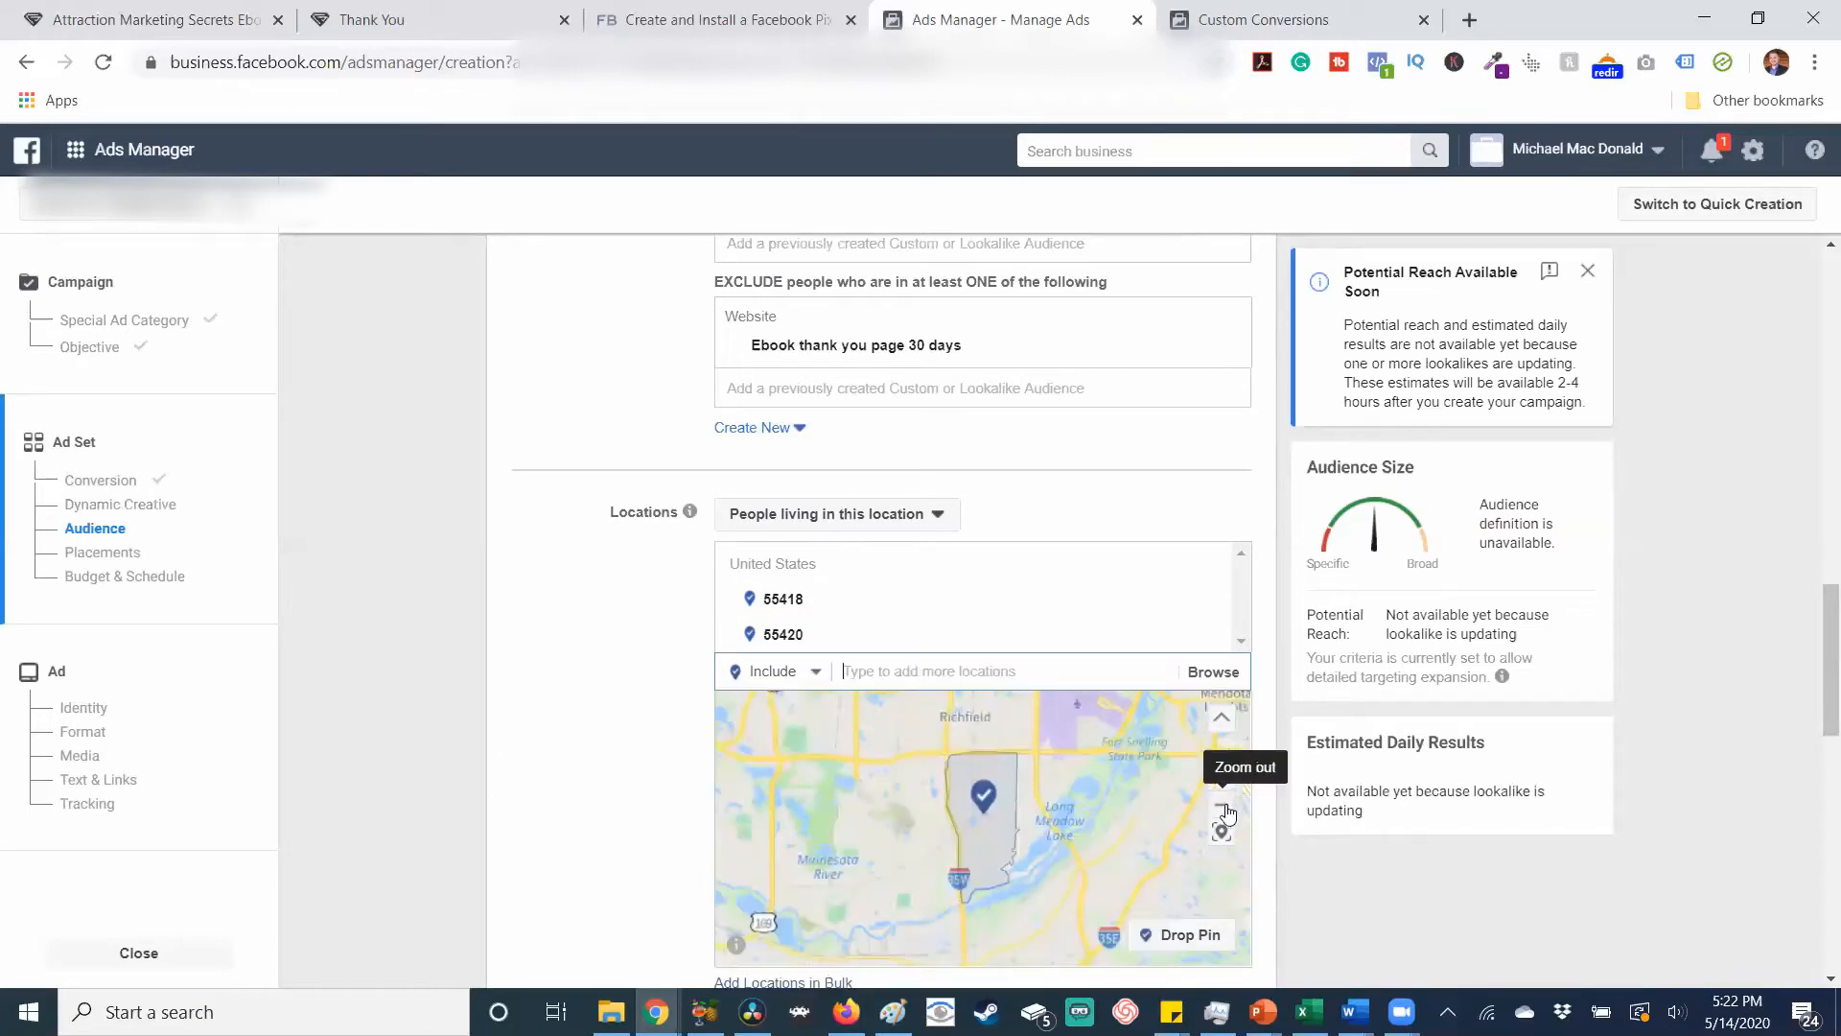
pyautogui.click(1226, 810)
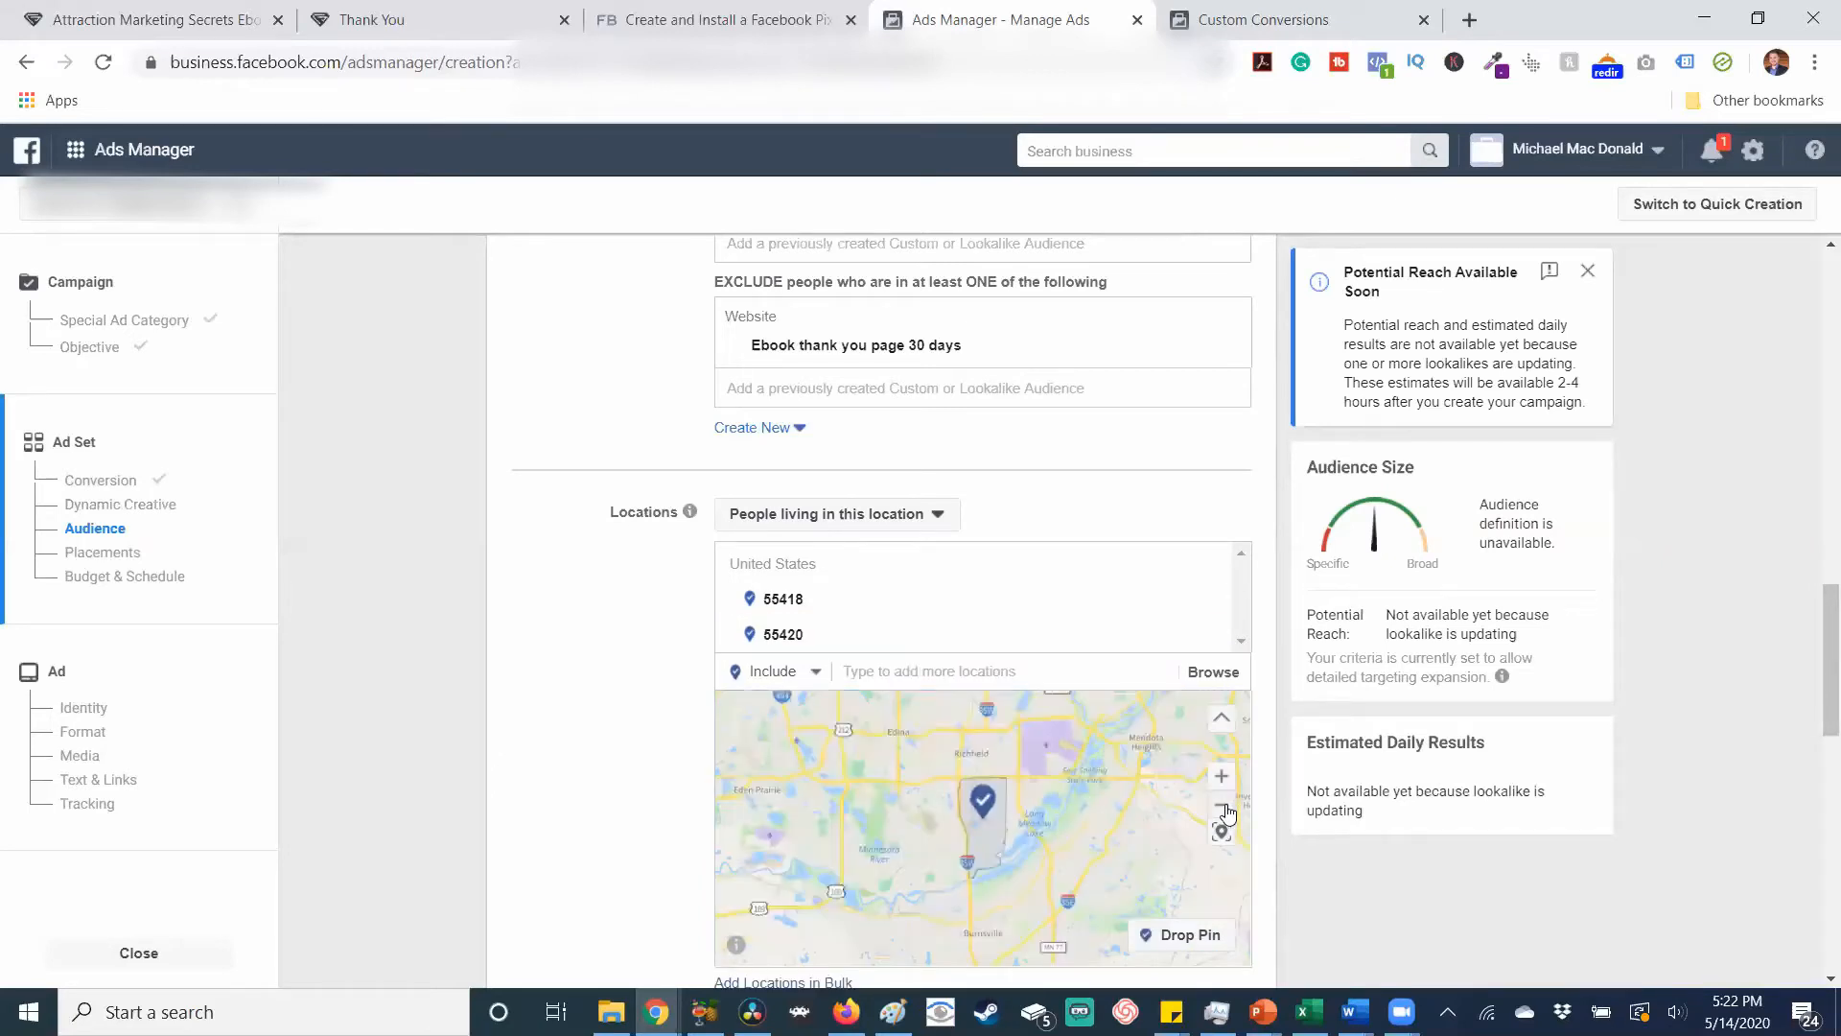
pyautogui.click(1224, 805)
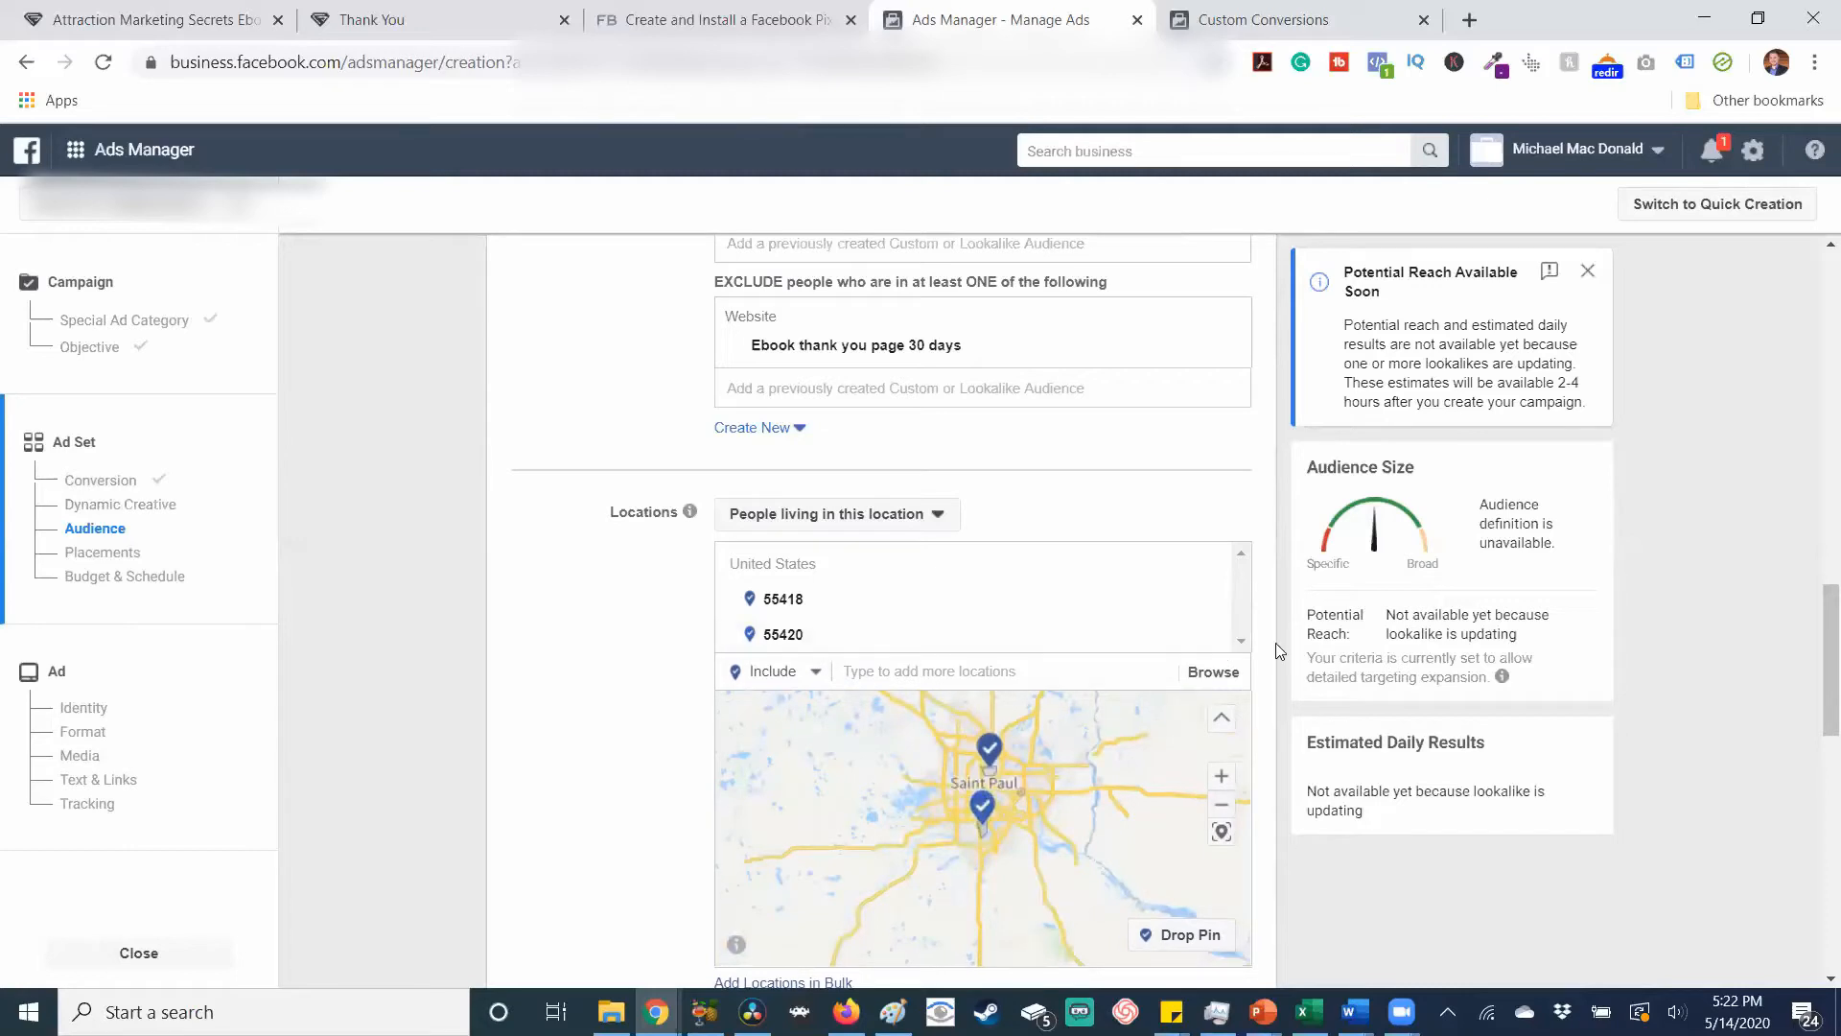
# Remove both ZIP codes from the ad set's locations and include the country United States.
pyautogui.click(1211, 638)
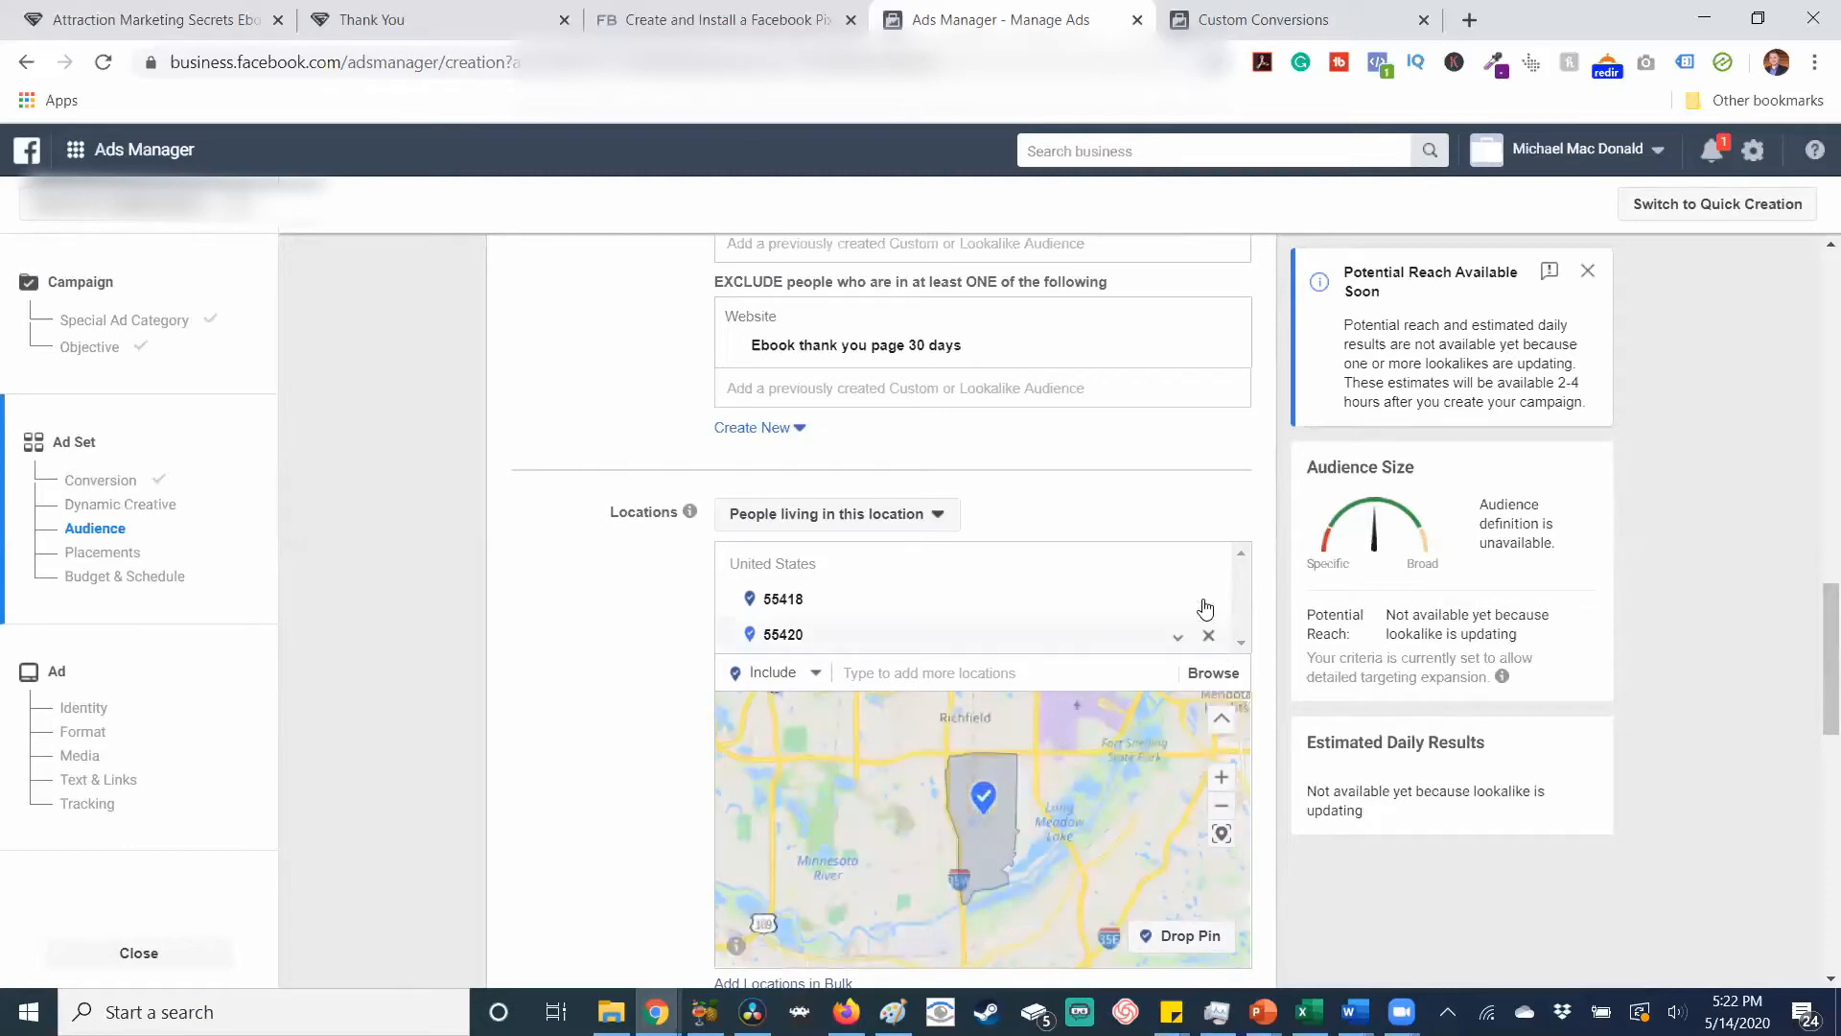
pyautogui.click(1208, 603)
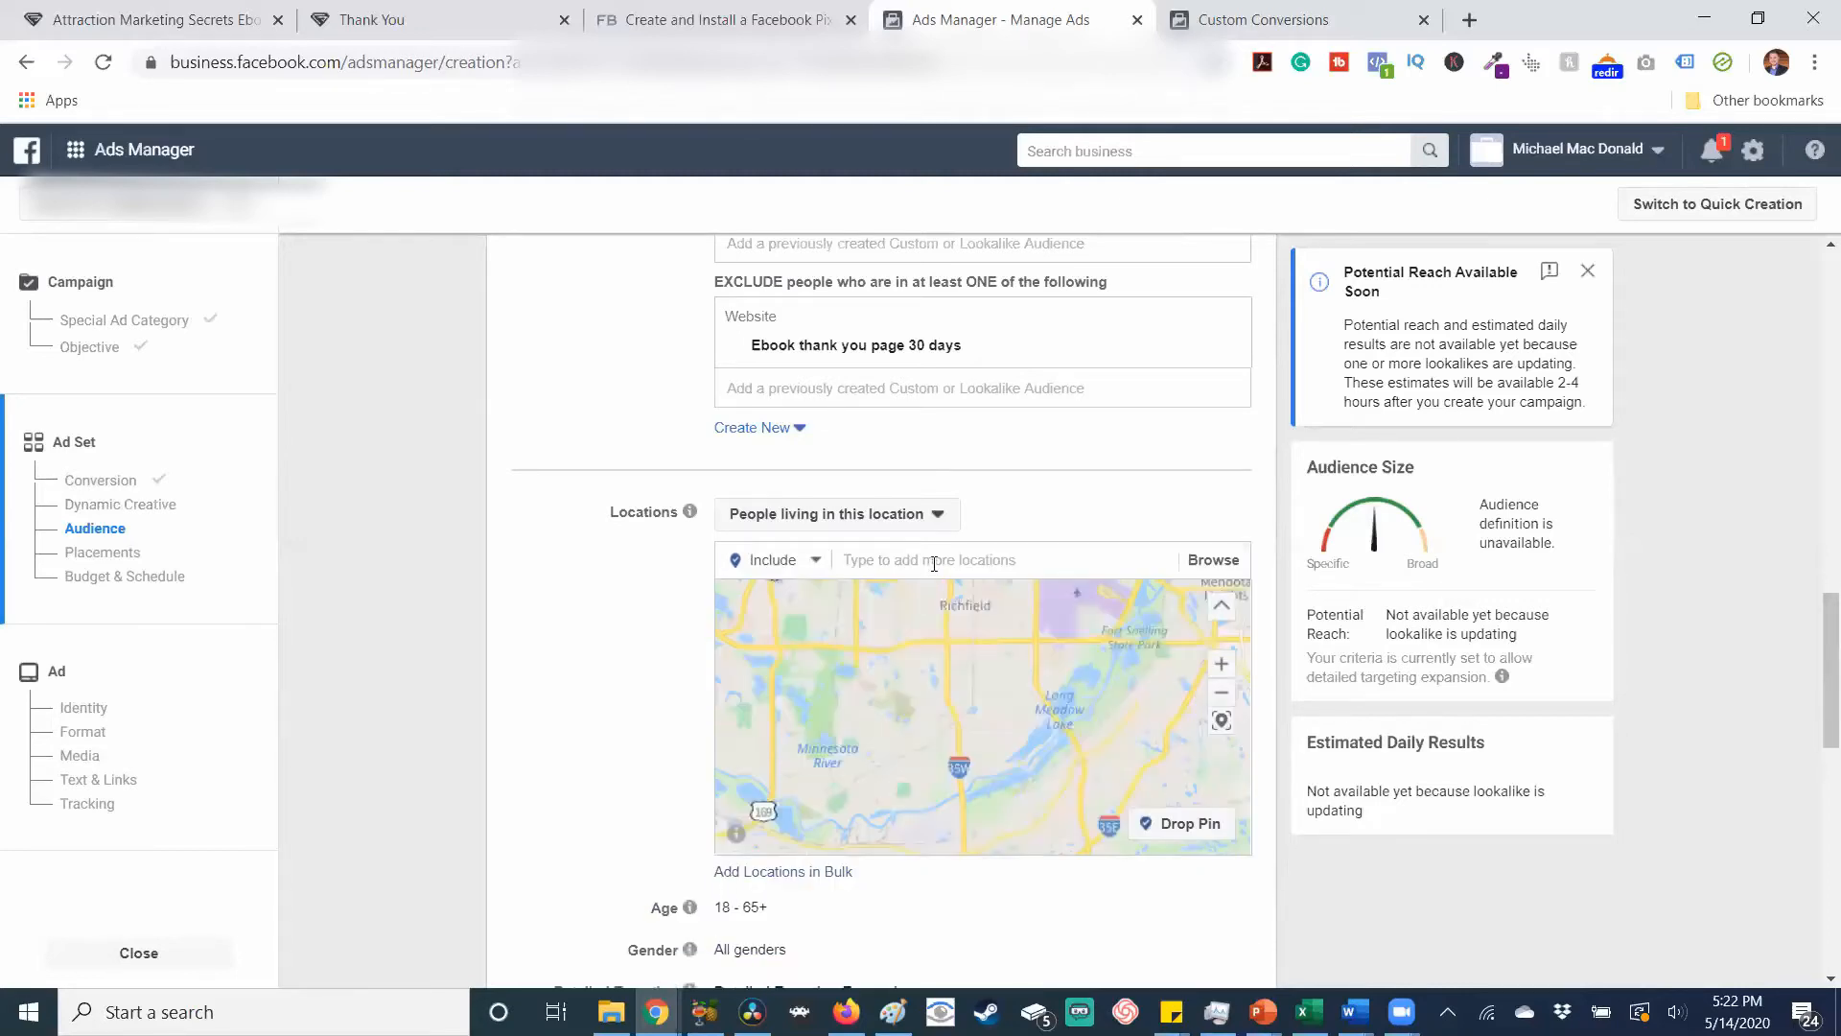
pyautogui.click(934, 562)
pyautogui.write('unite')
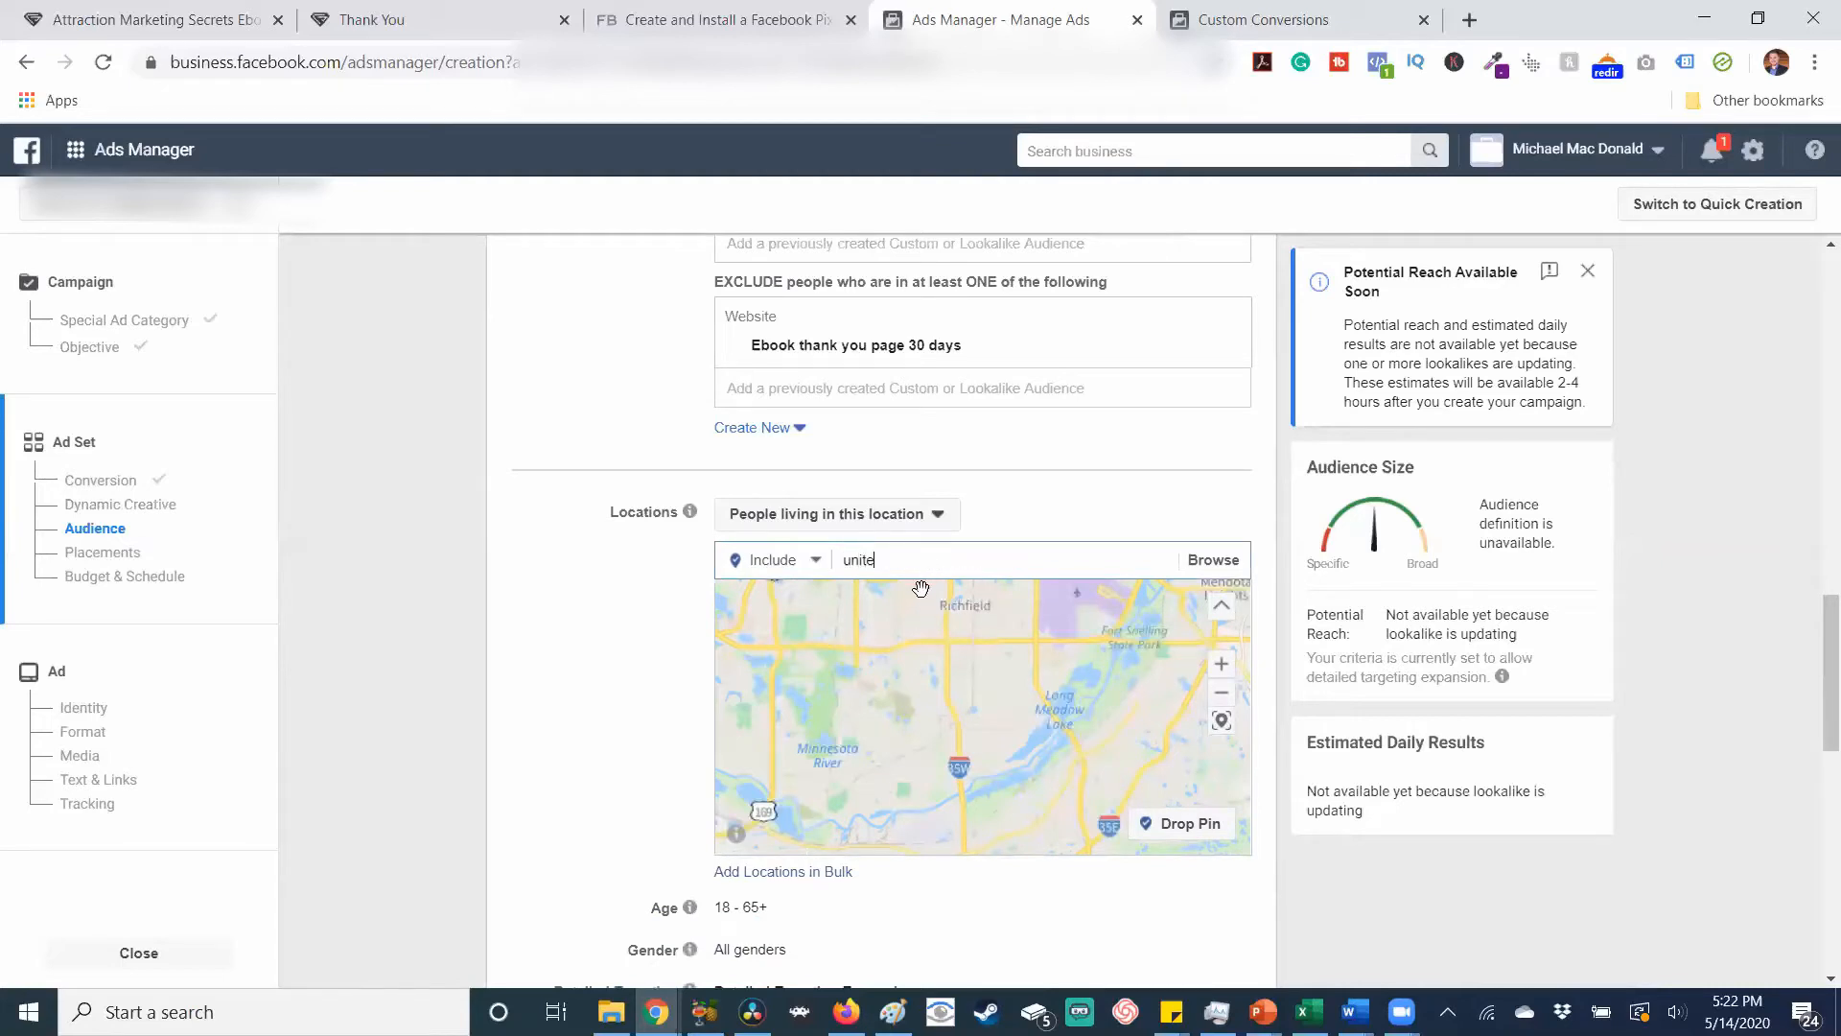
pyautogui.write('d sta')
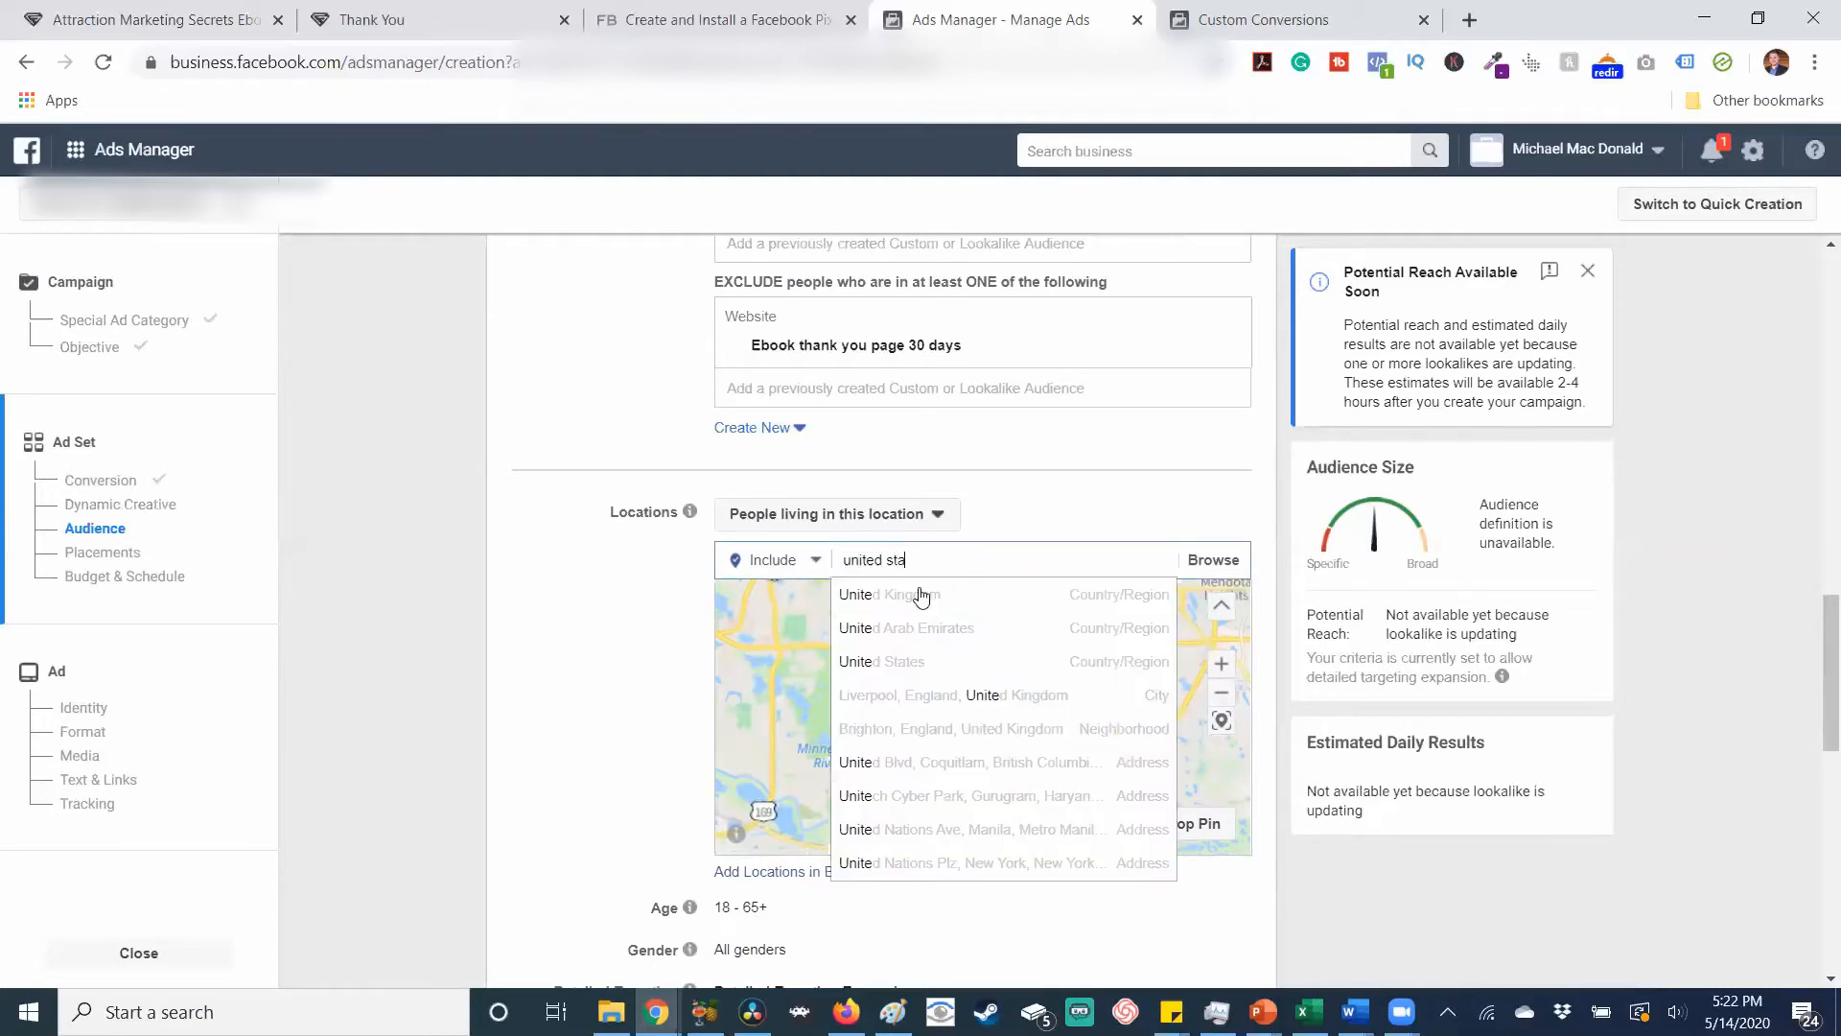
pyautogui.click(934, 600)
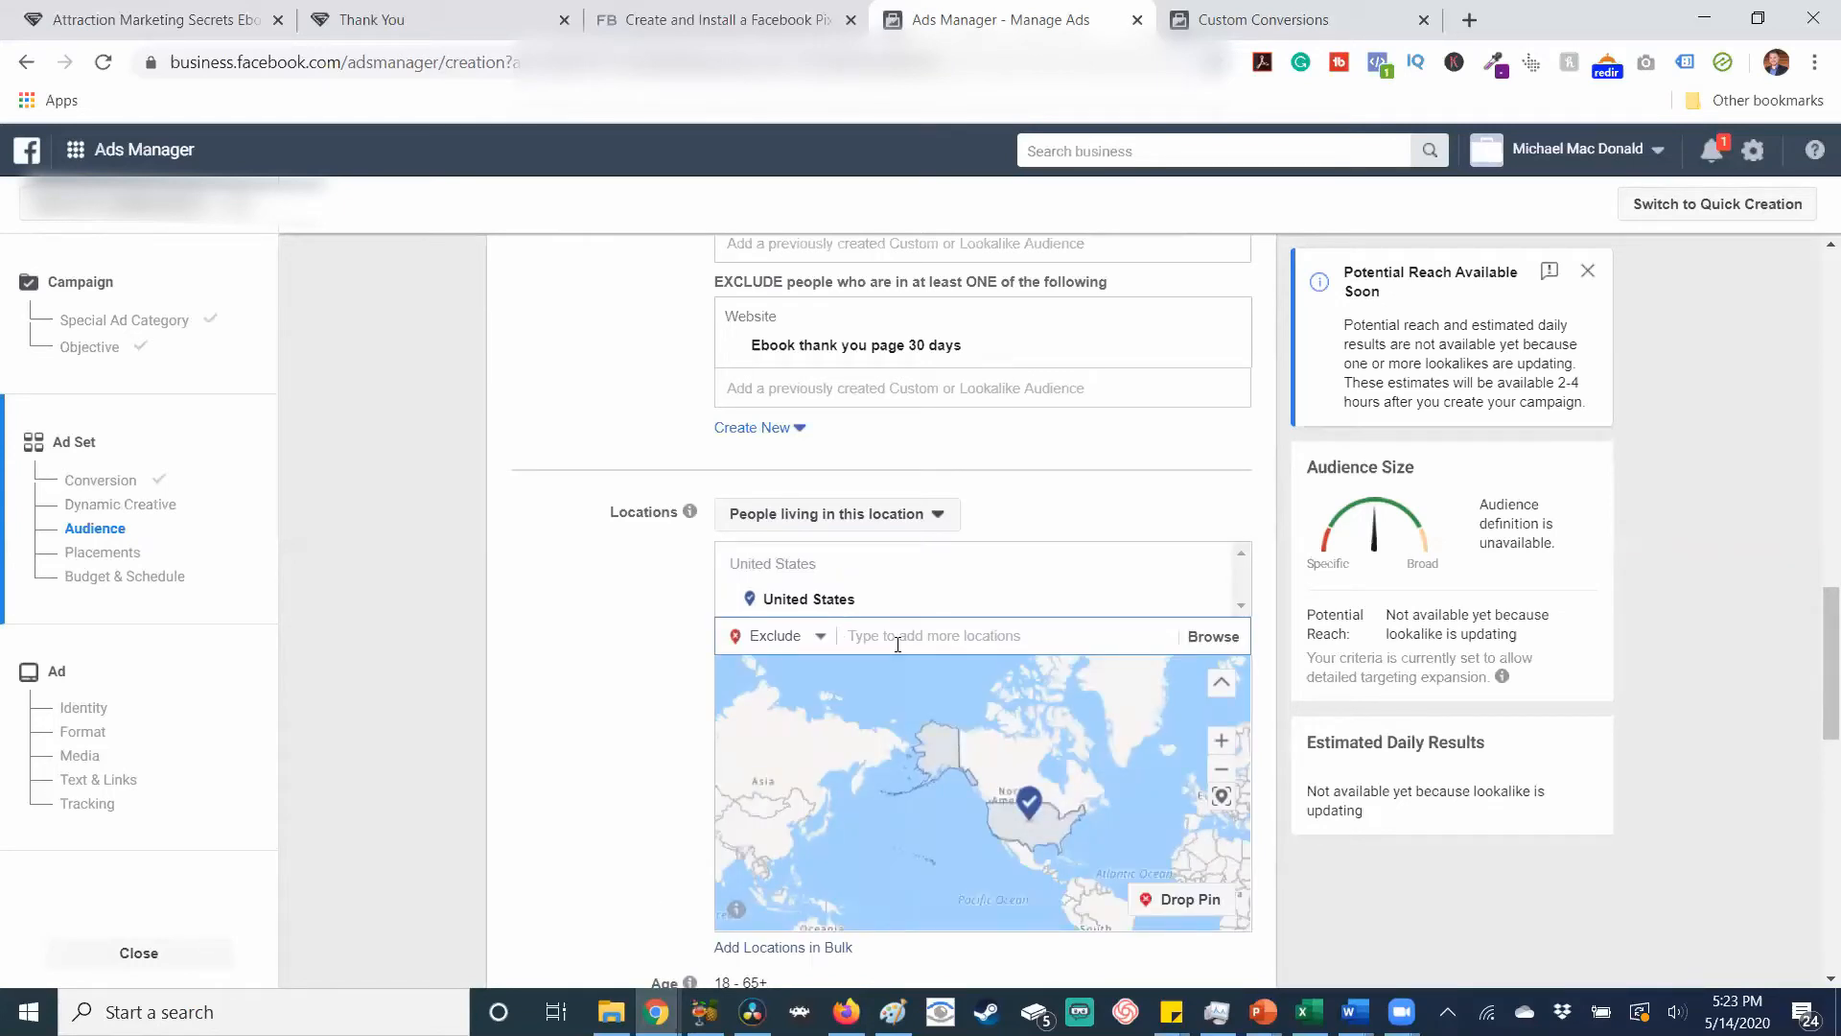
# Exclude the states Alaska and Hawaii from the location targeting and remove both exclusions again.
pyautogui.write('s')
pyautogui.write('lask')
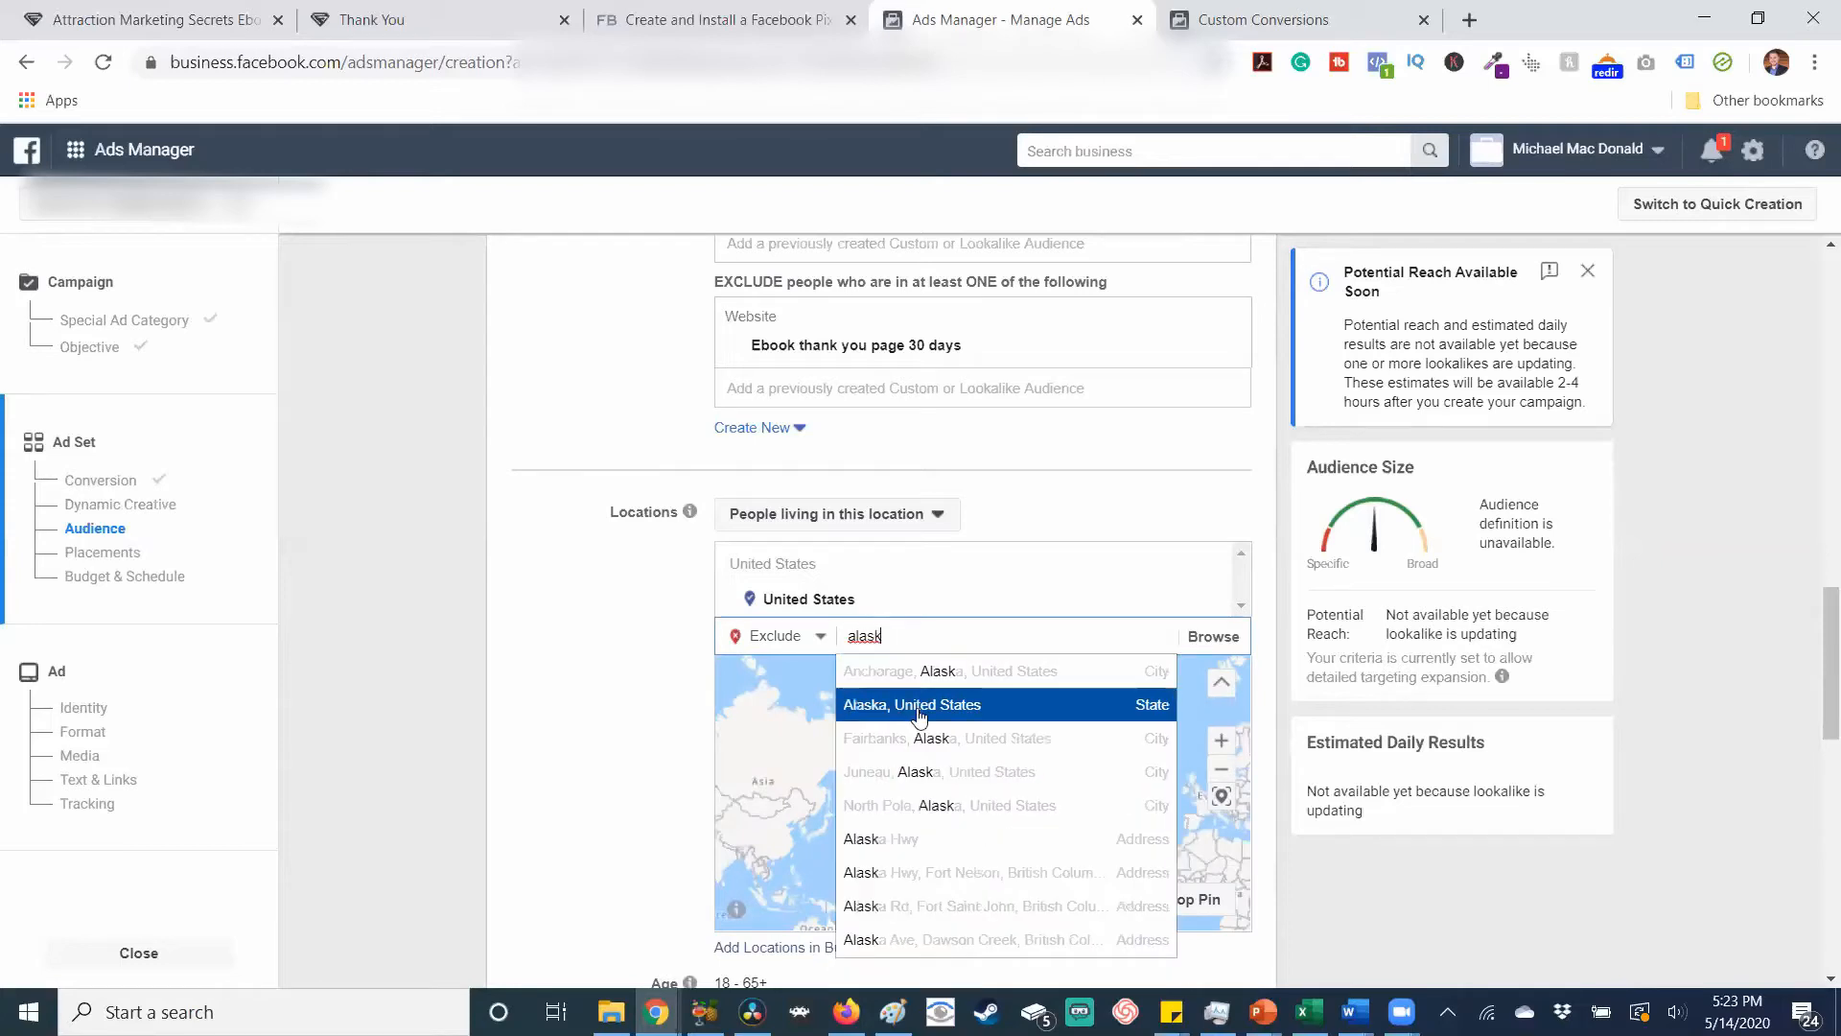
pyautogui.click(912, 706)
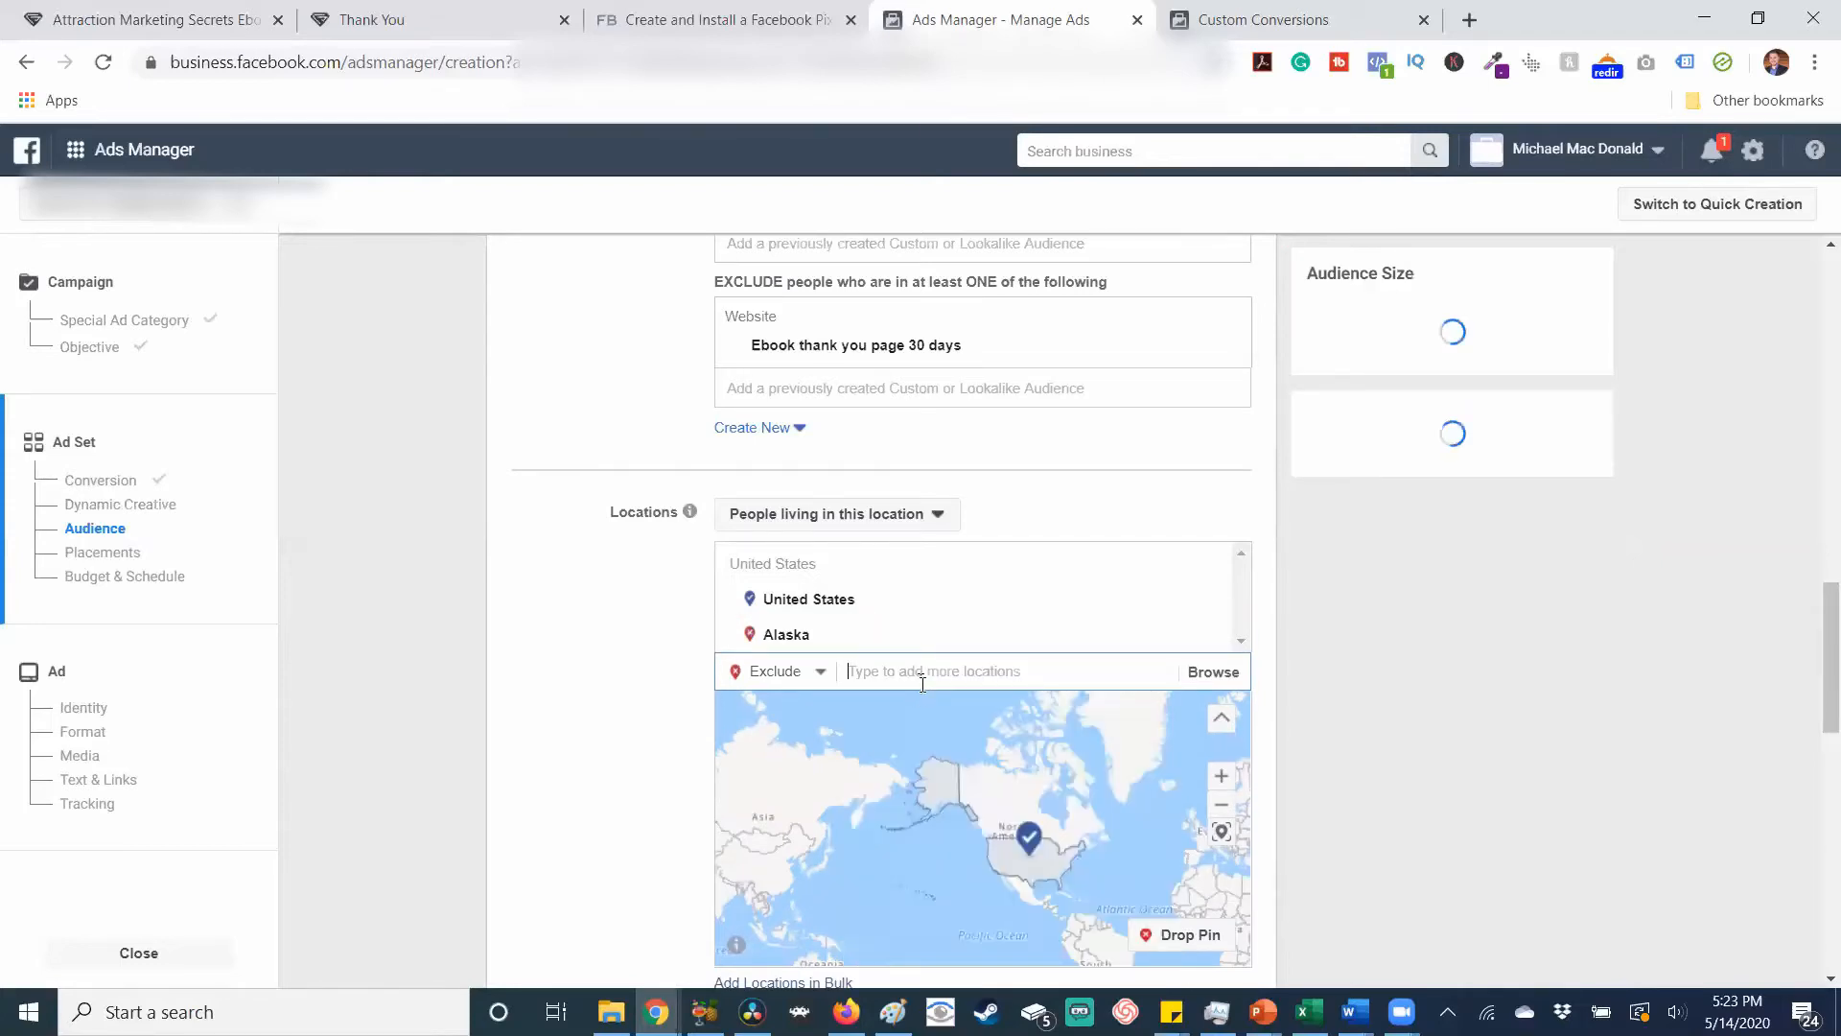
pyautogui.write('hawai')
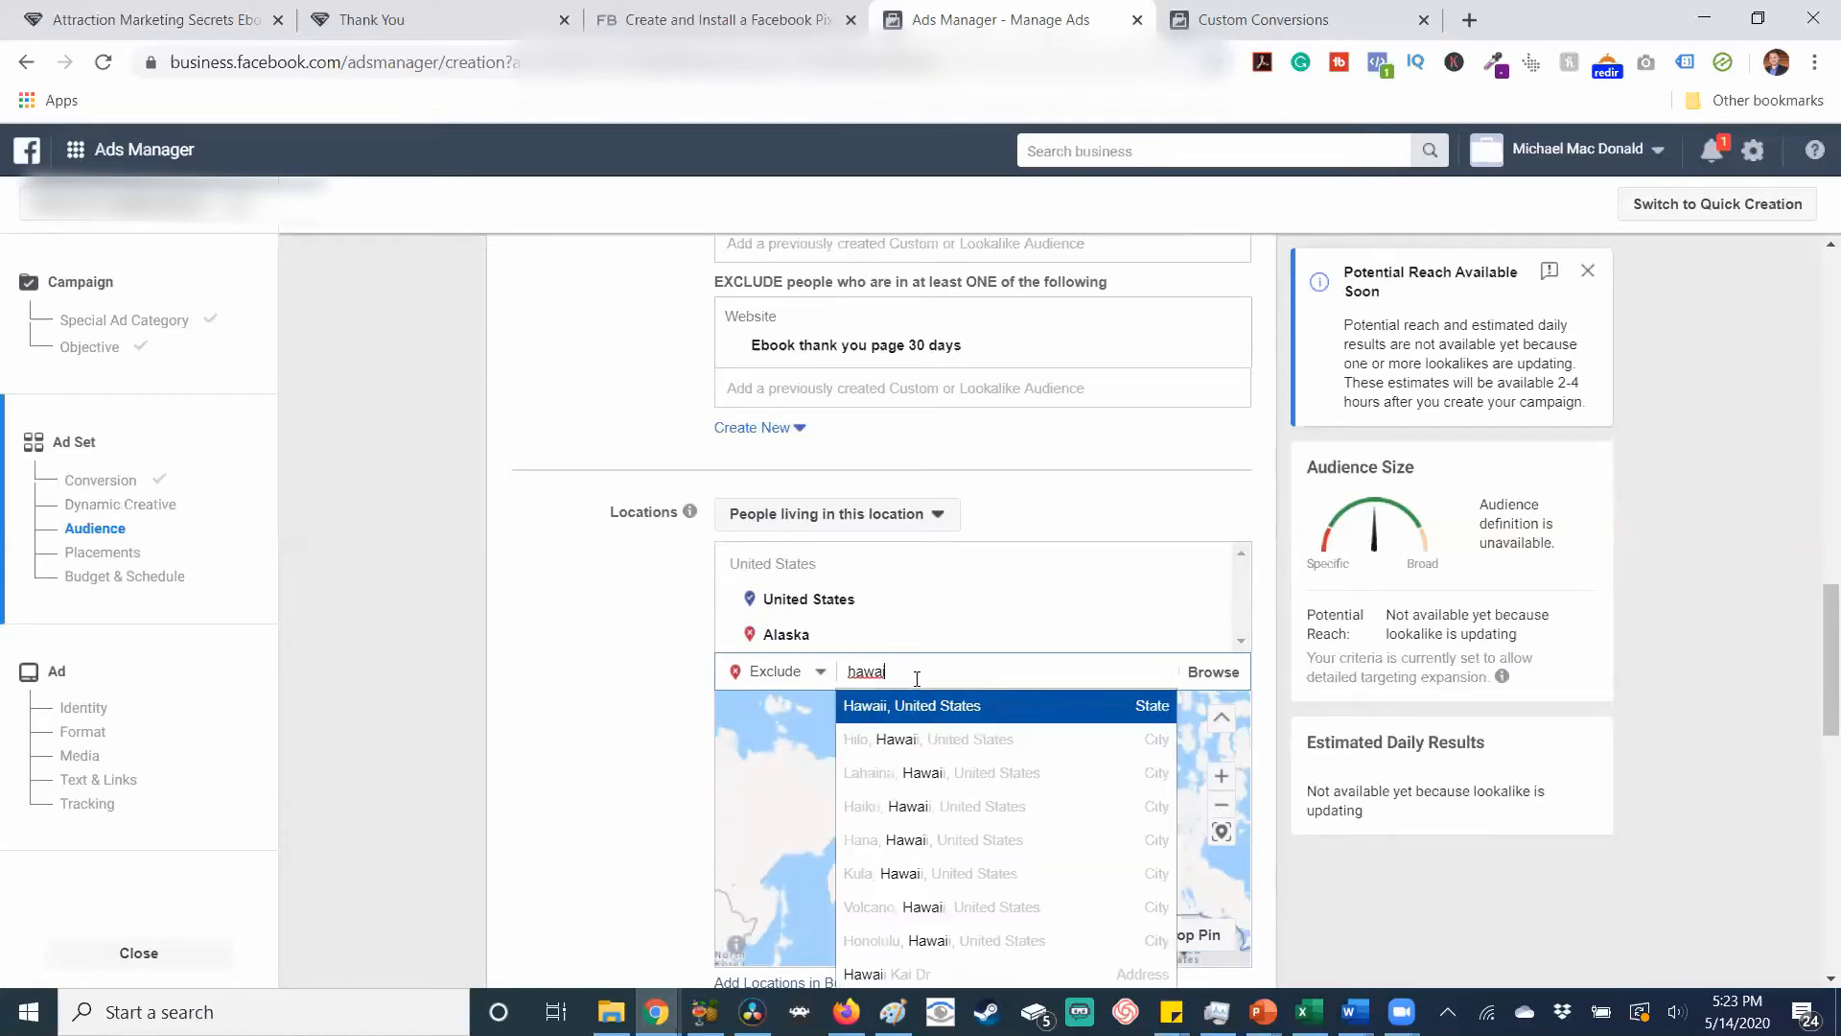
pyautogui.click(911, 711)
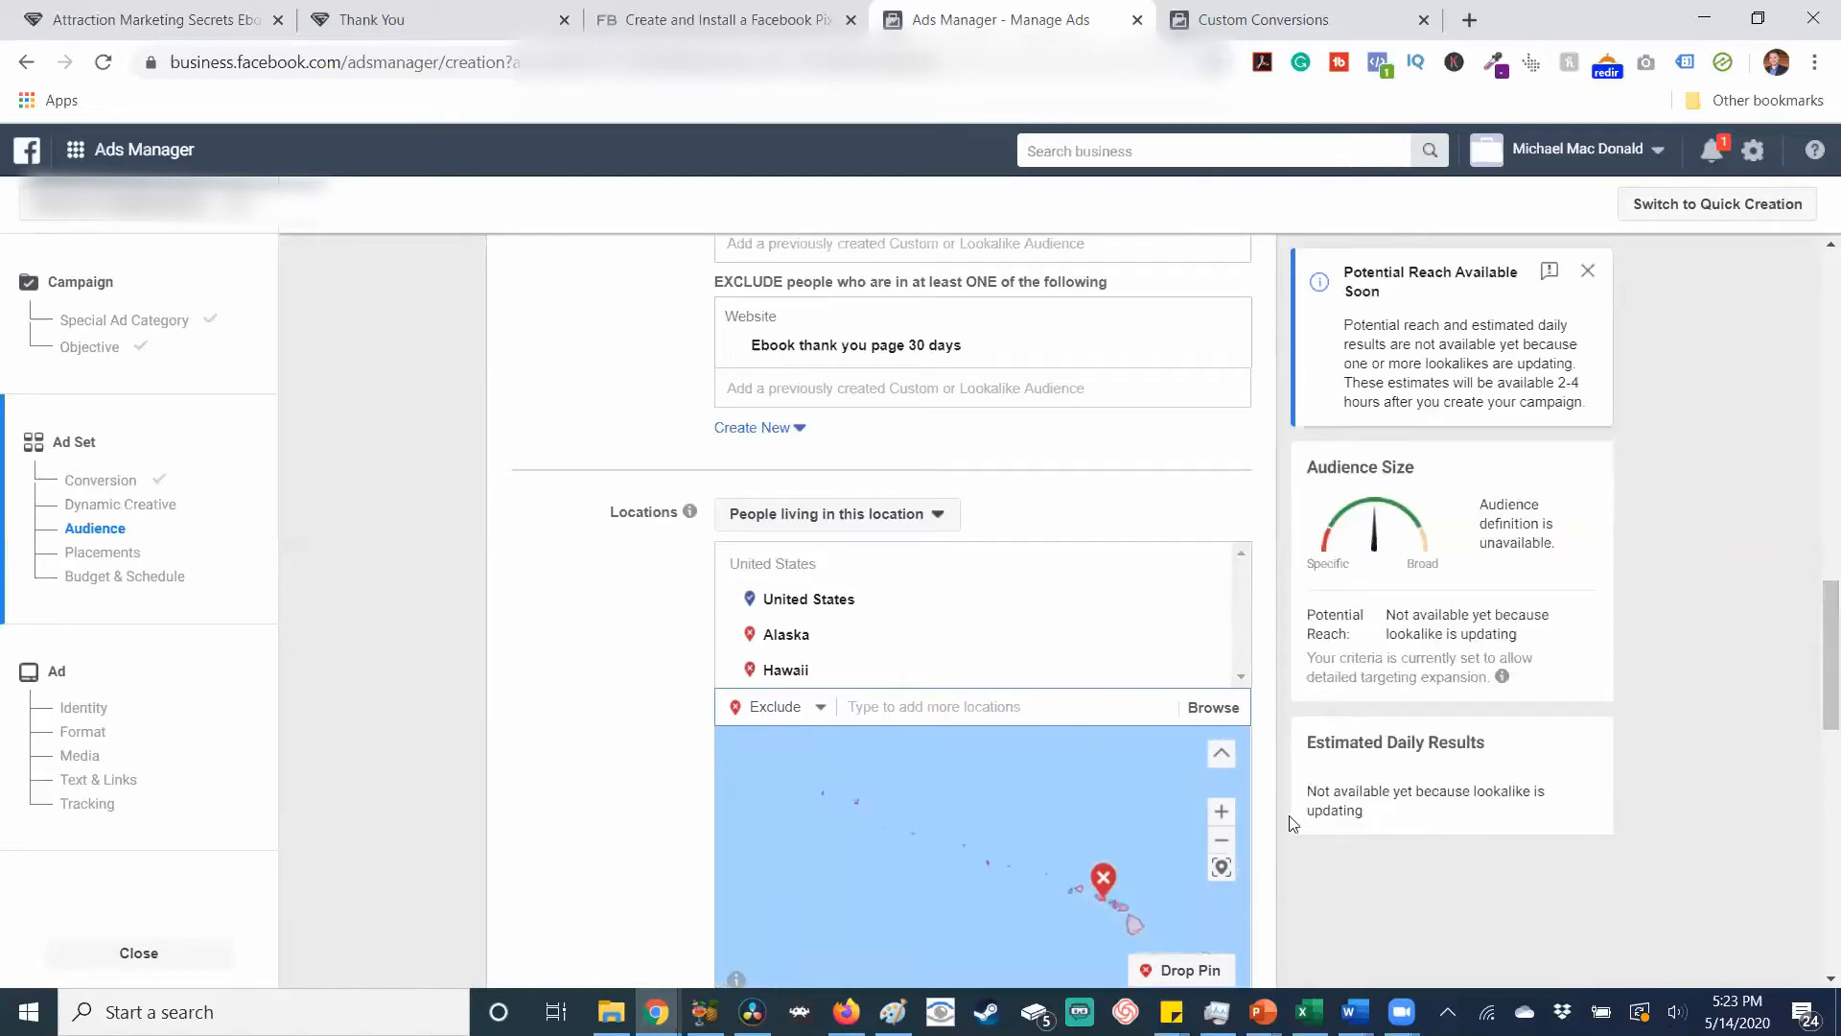
pyautogui.click(1220, 842)
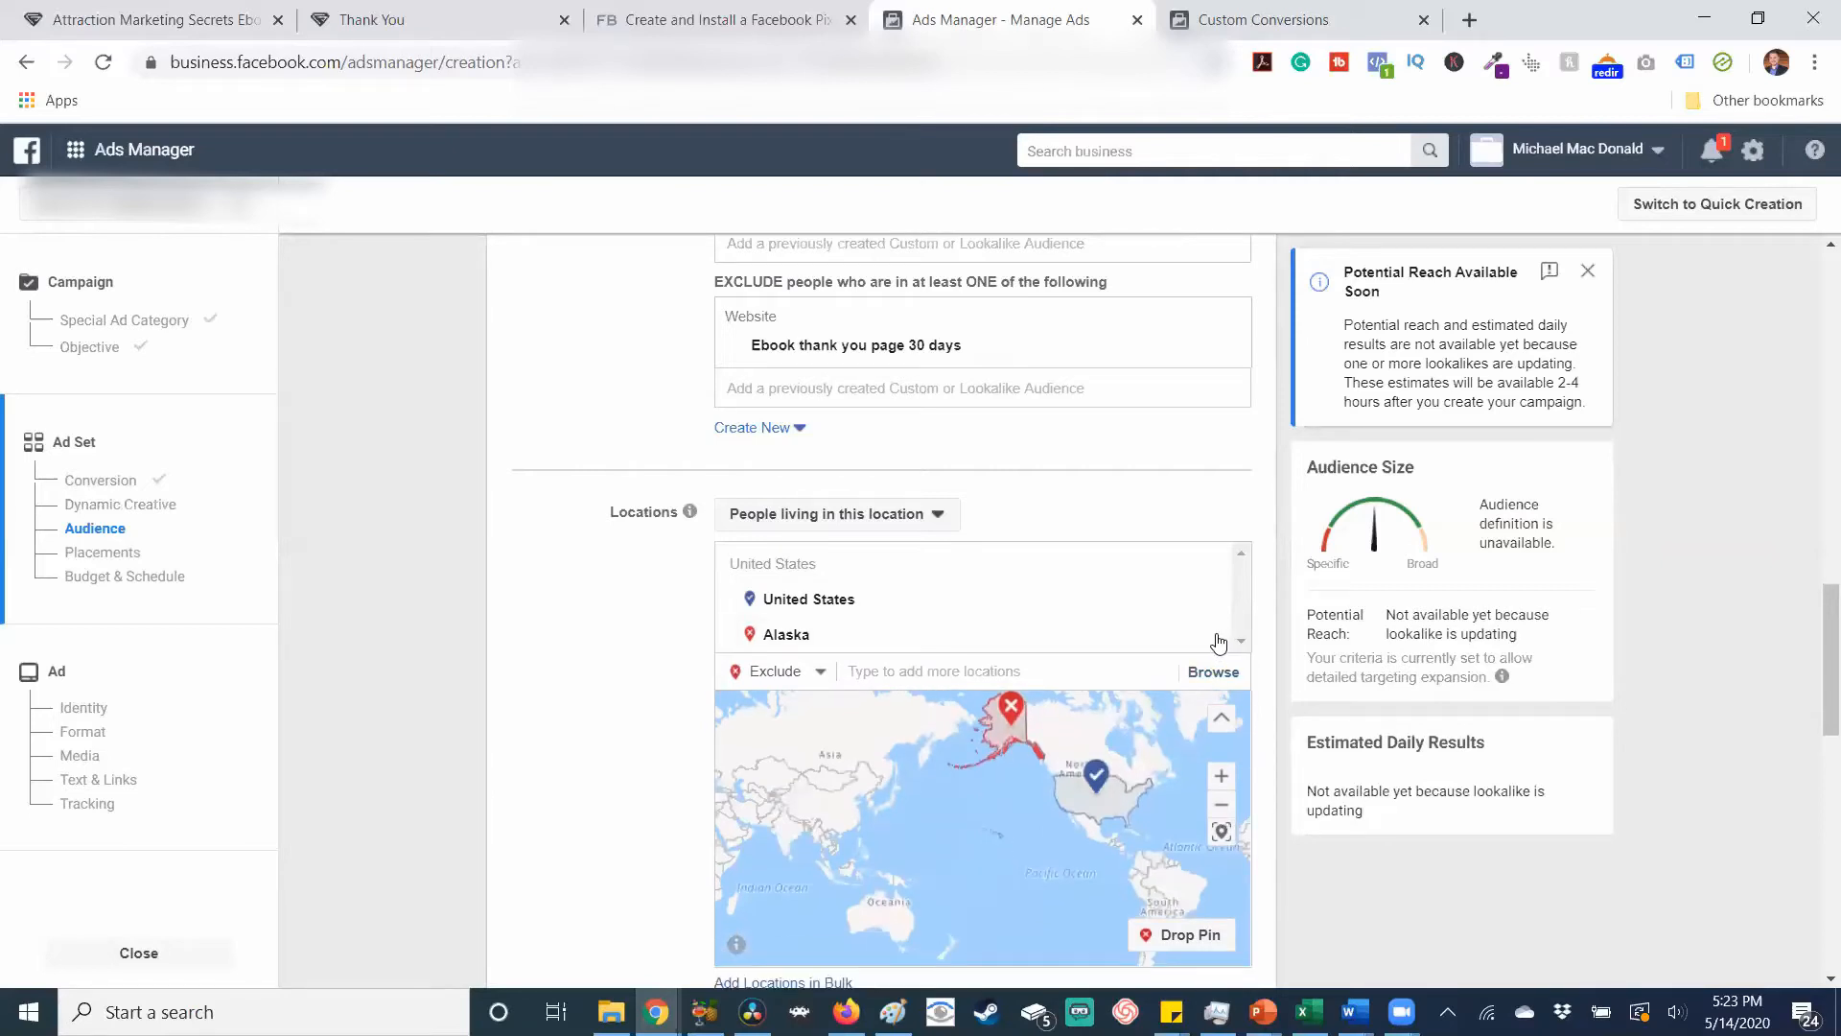
pyautogui.click(1216, 634)
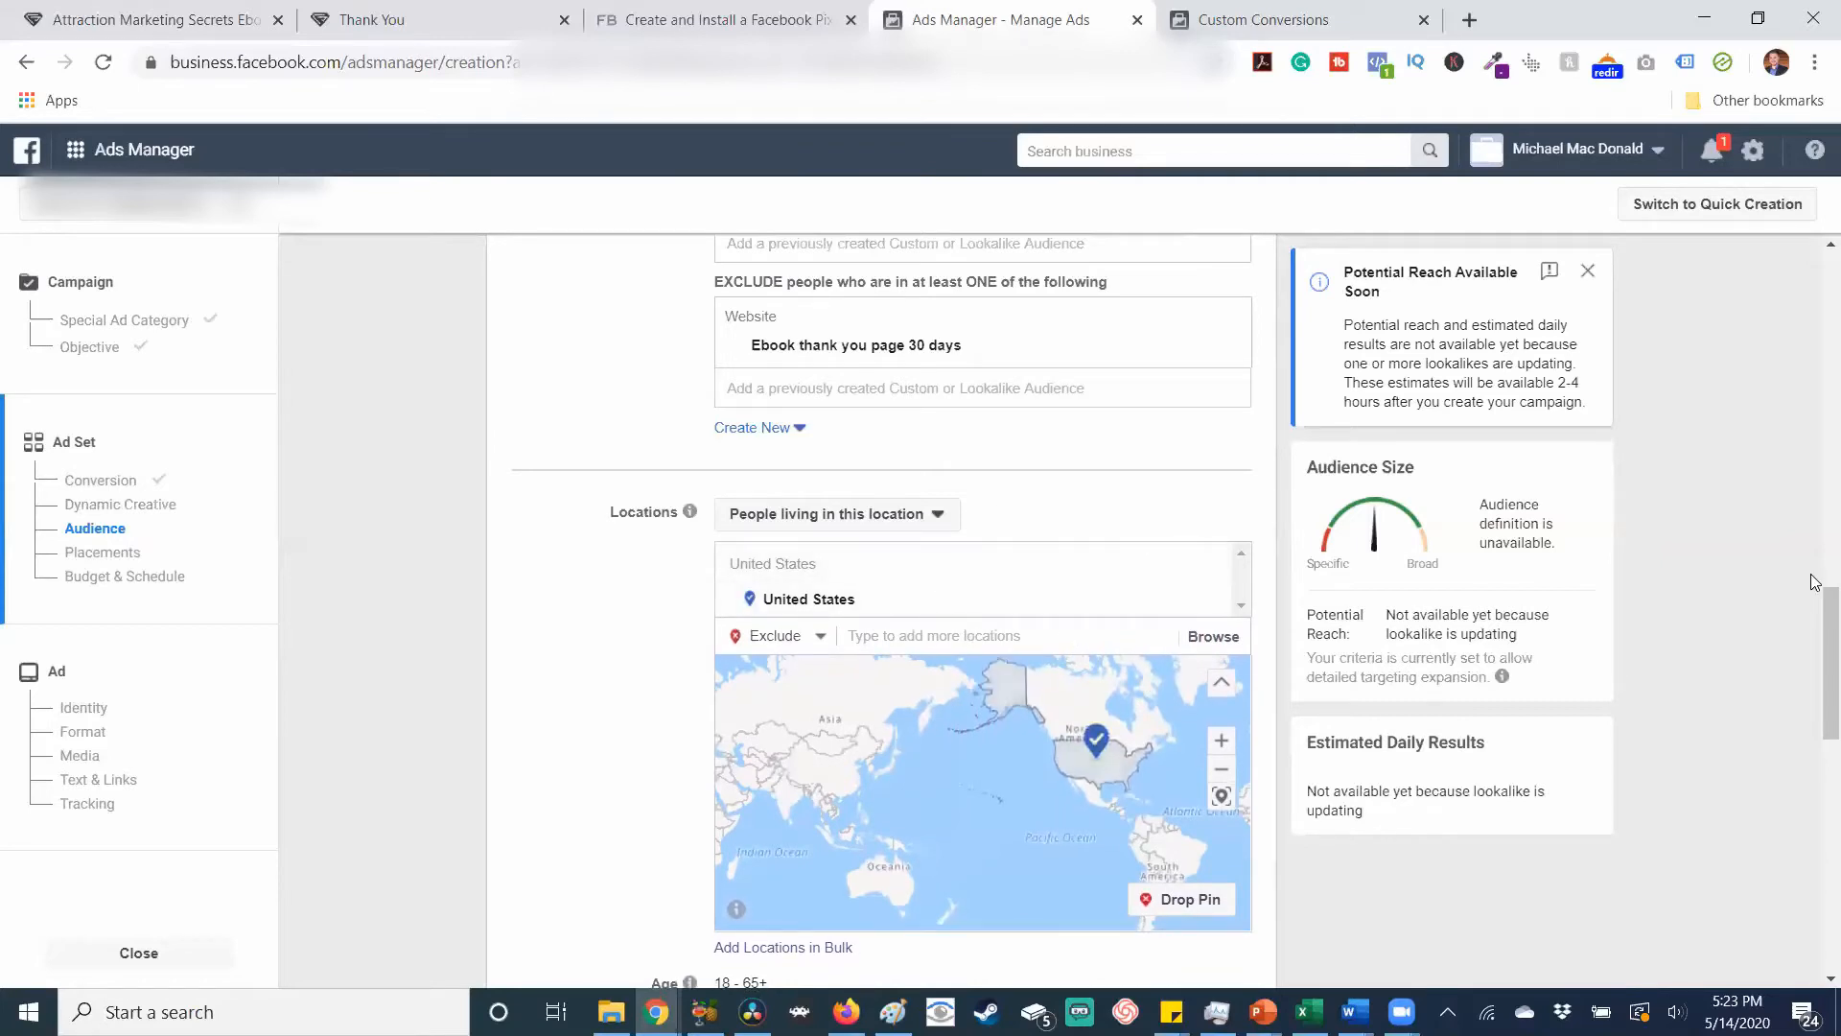
# Set the ad set's target age range to 30 to 48.
pyautogui.scroll(-4, 1817, 685)
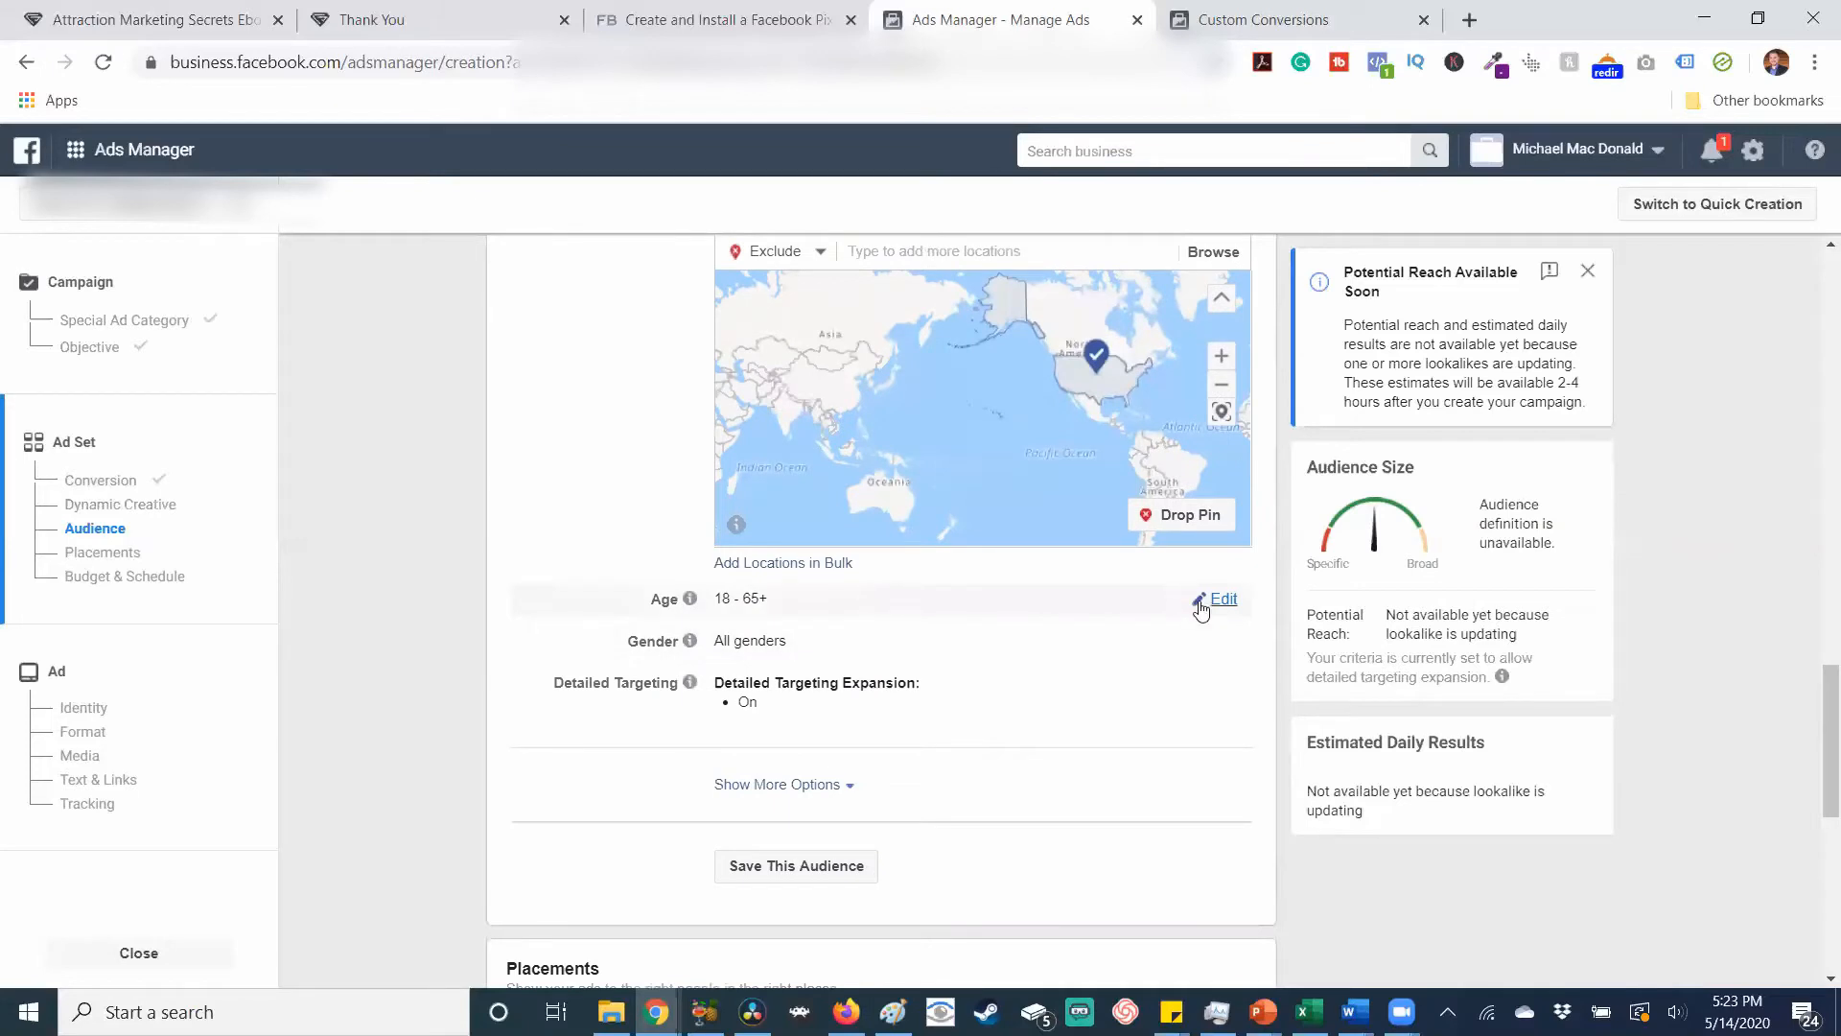
pyautogui.click(1221, 600)
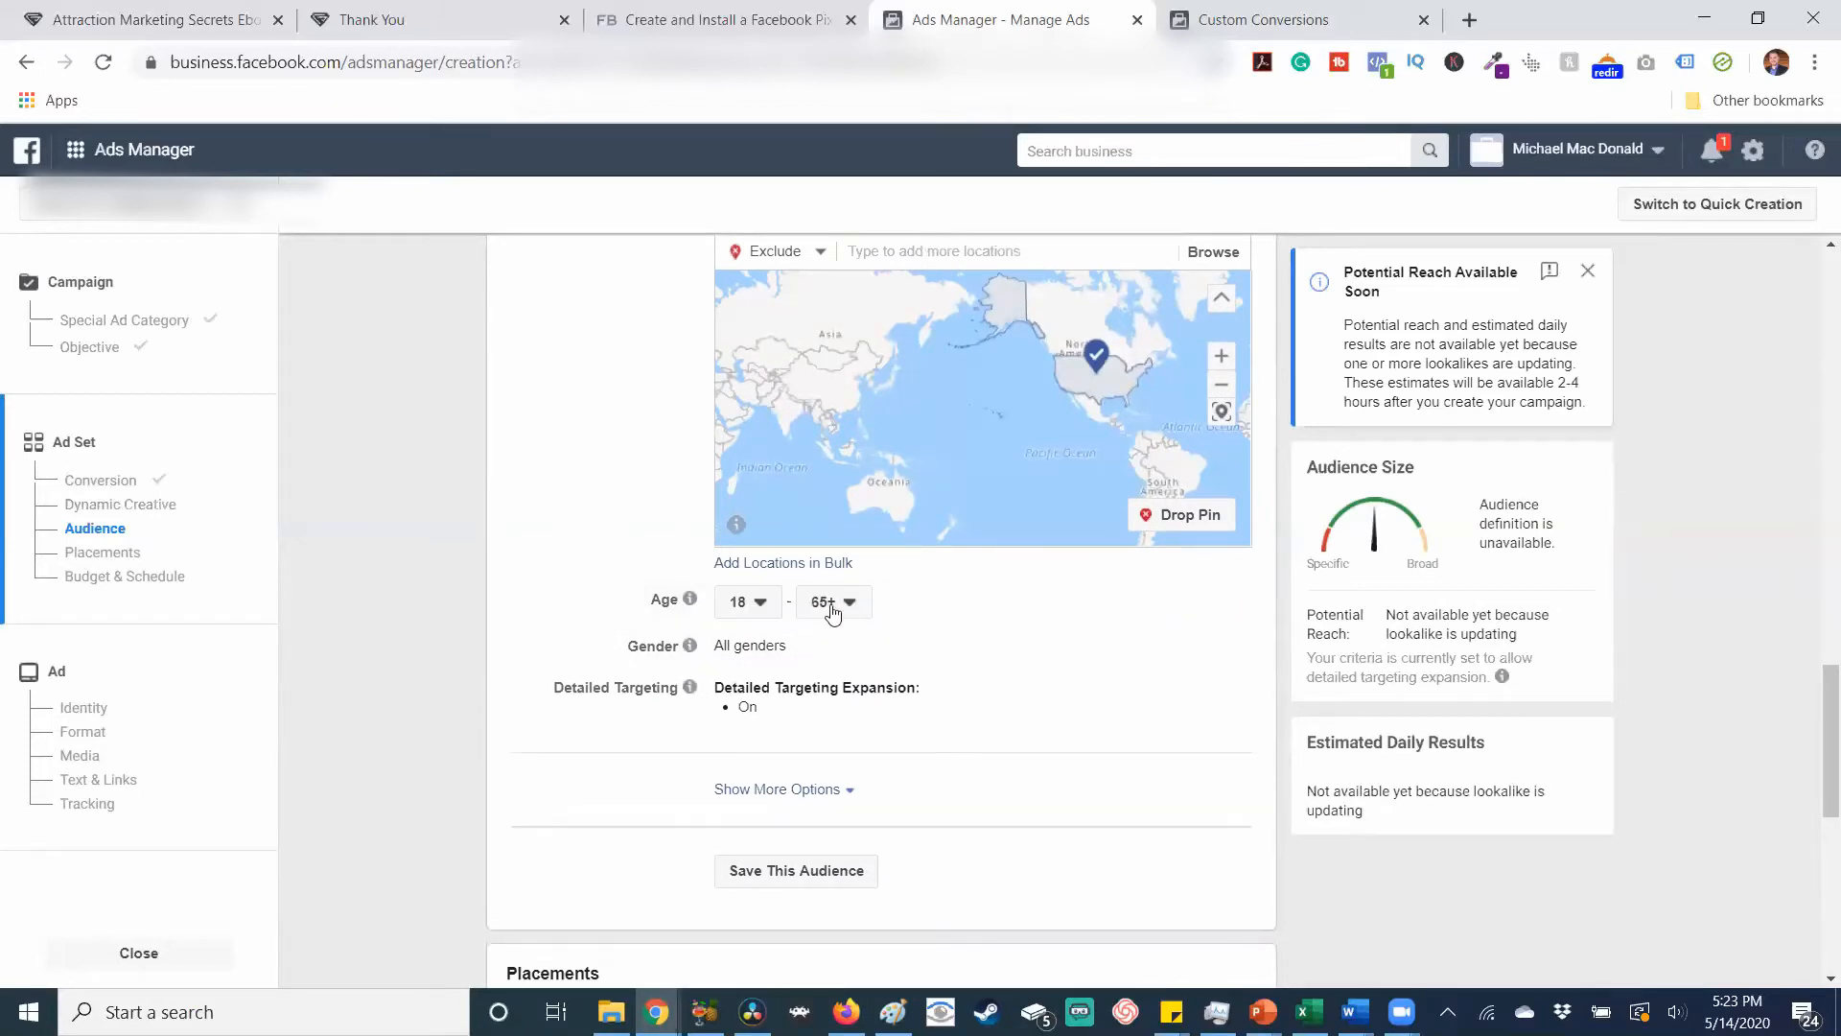
pyautogui.click(761, 605)
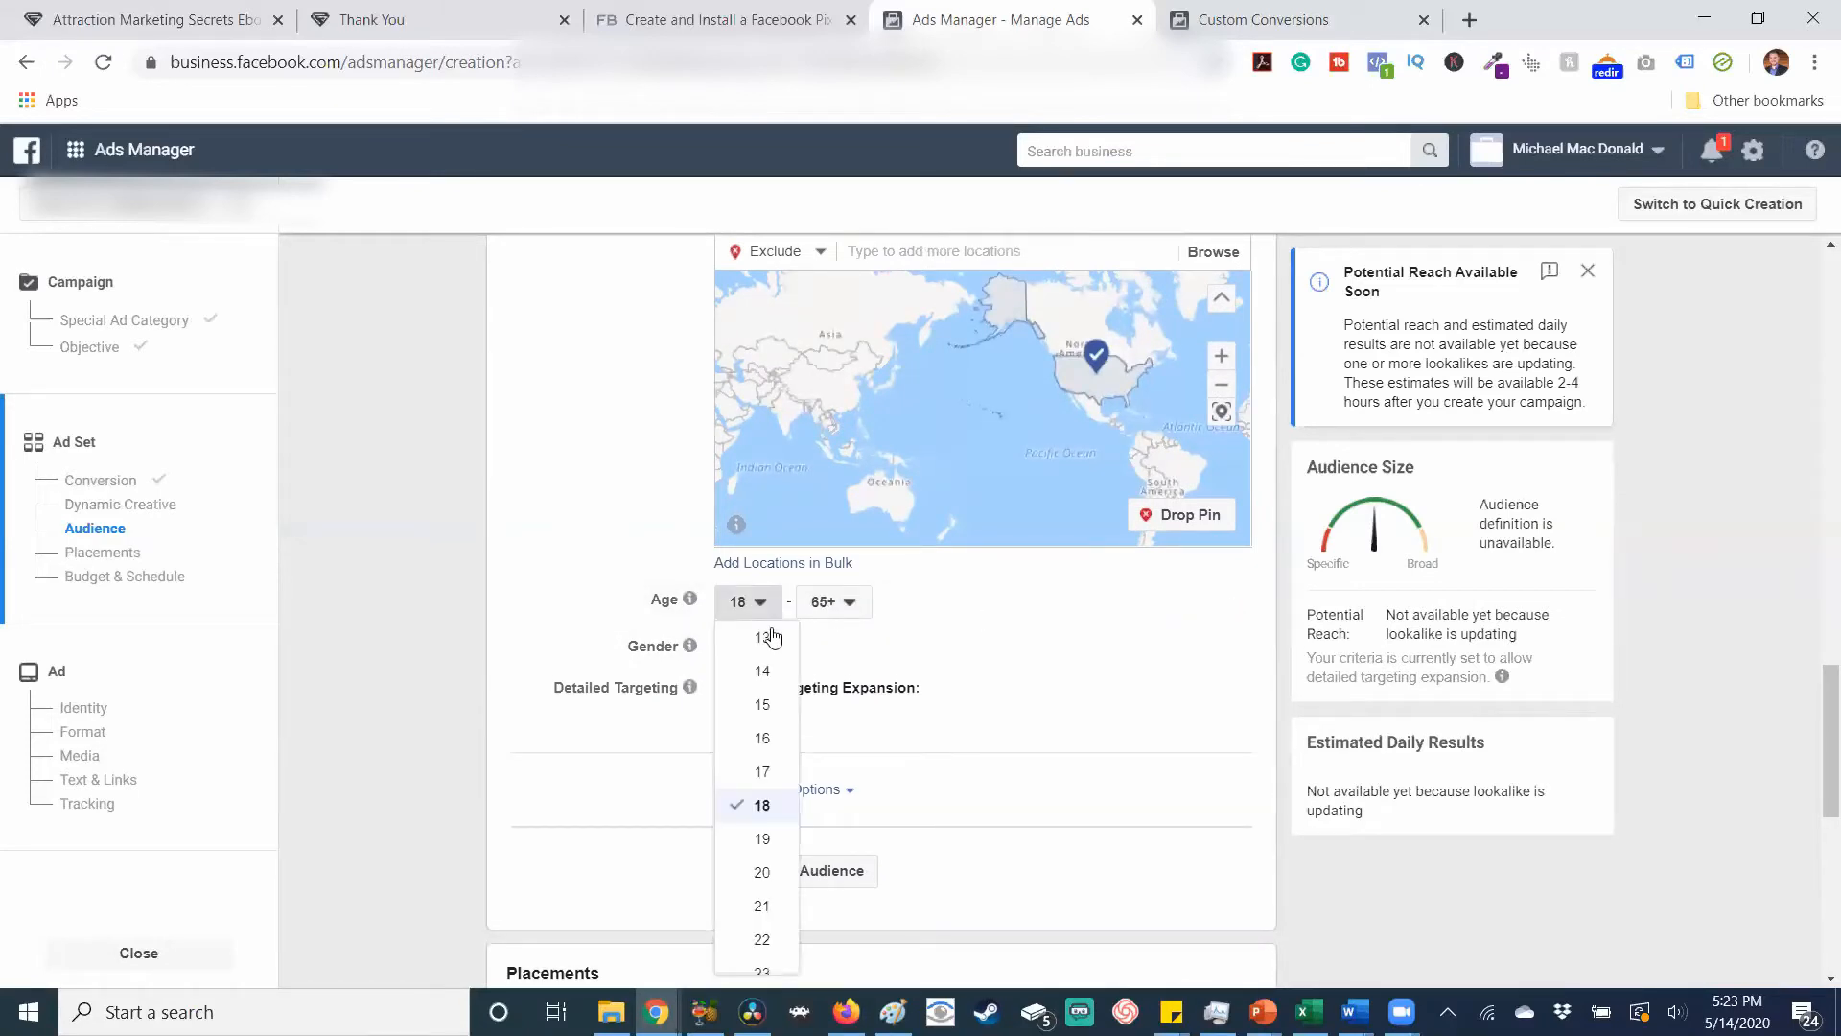
pyautogui.scroll(-2, 779, 661)
pyautogui.moveTo(788, 692); pyautogui.dragTo(798, 753)
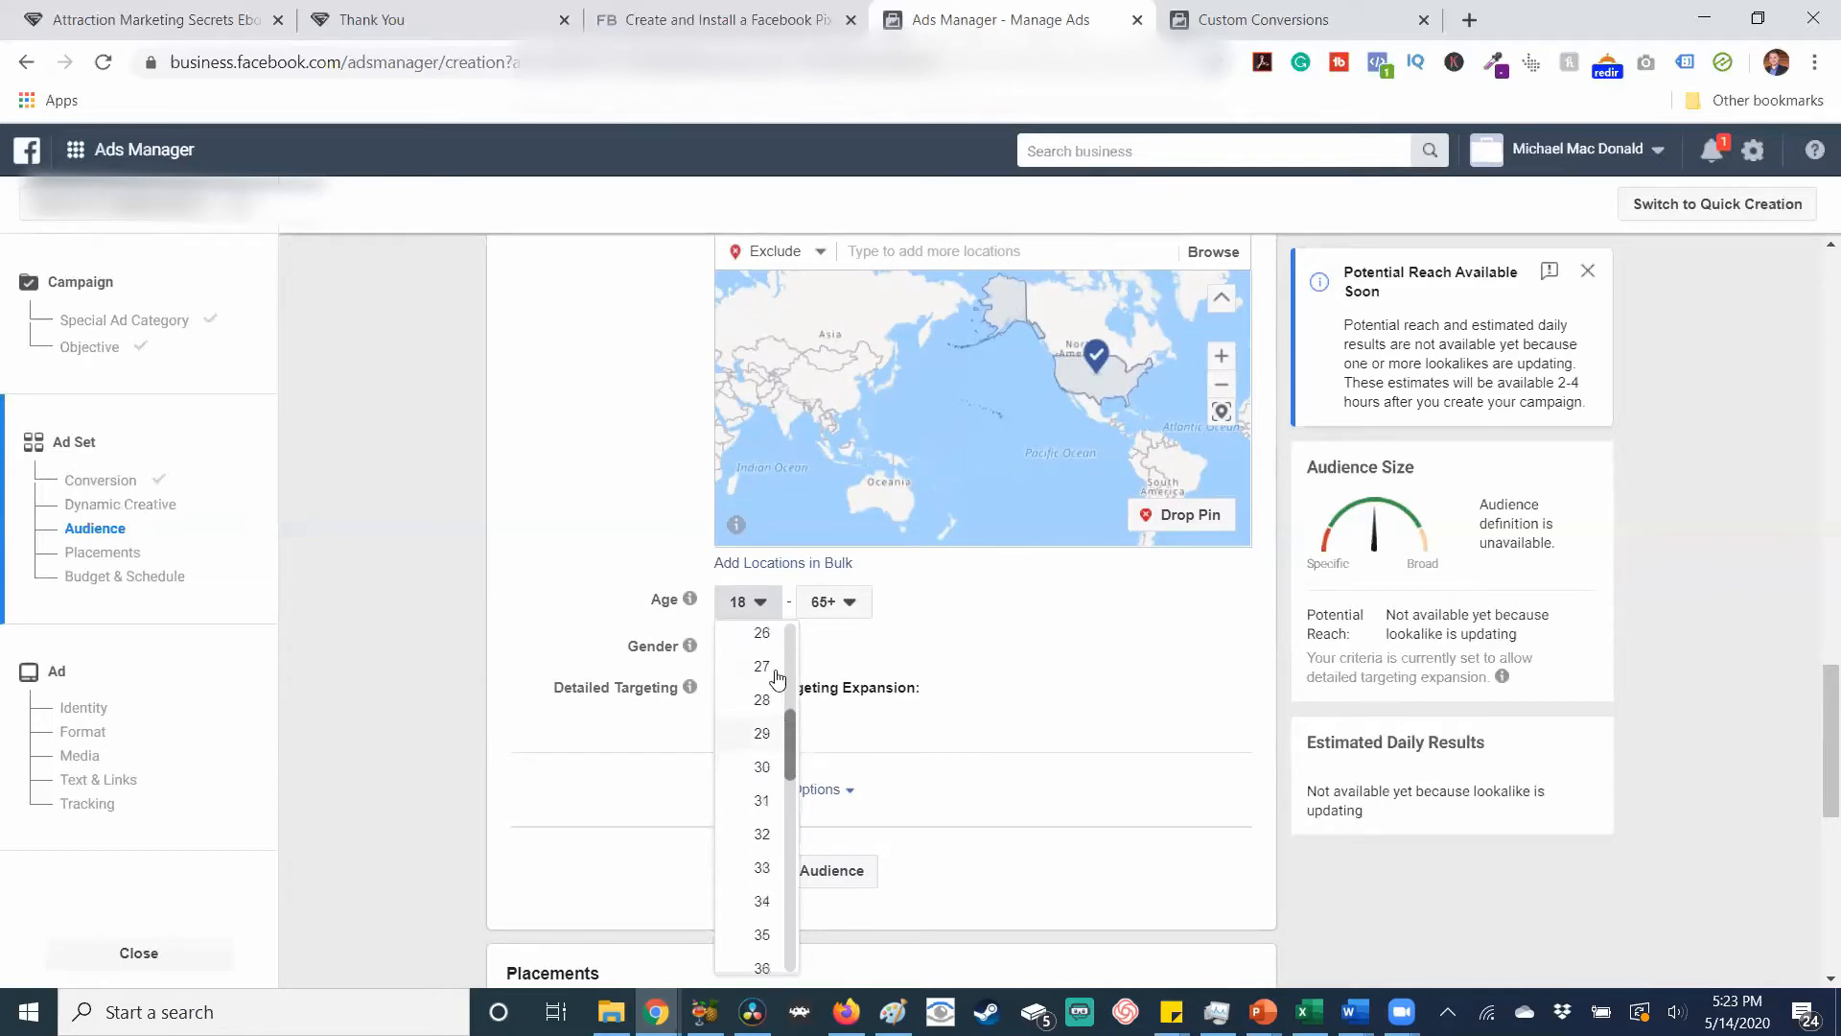
pyautogui.scroll(-1, 784, 820)
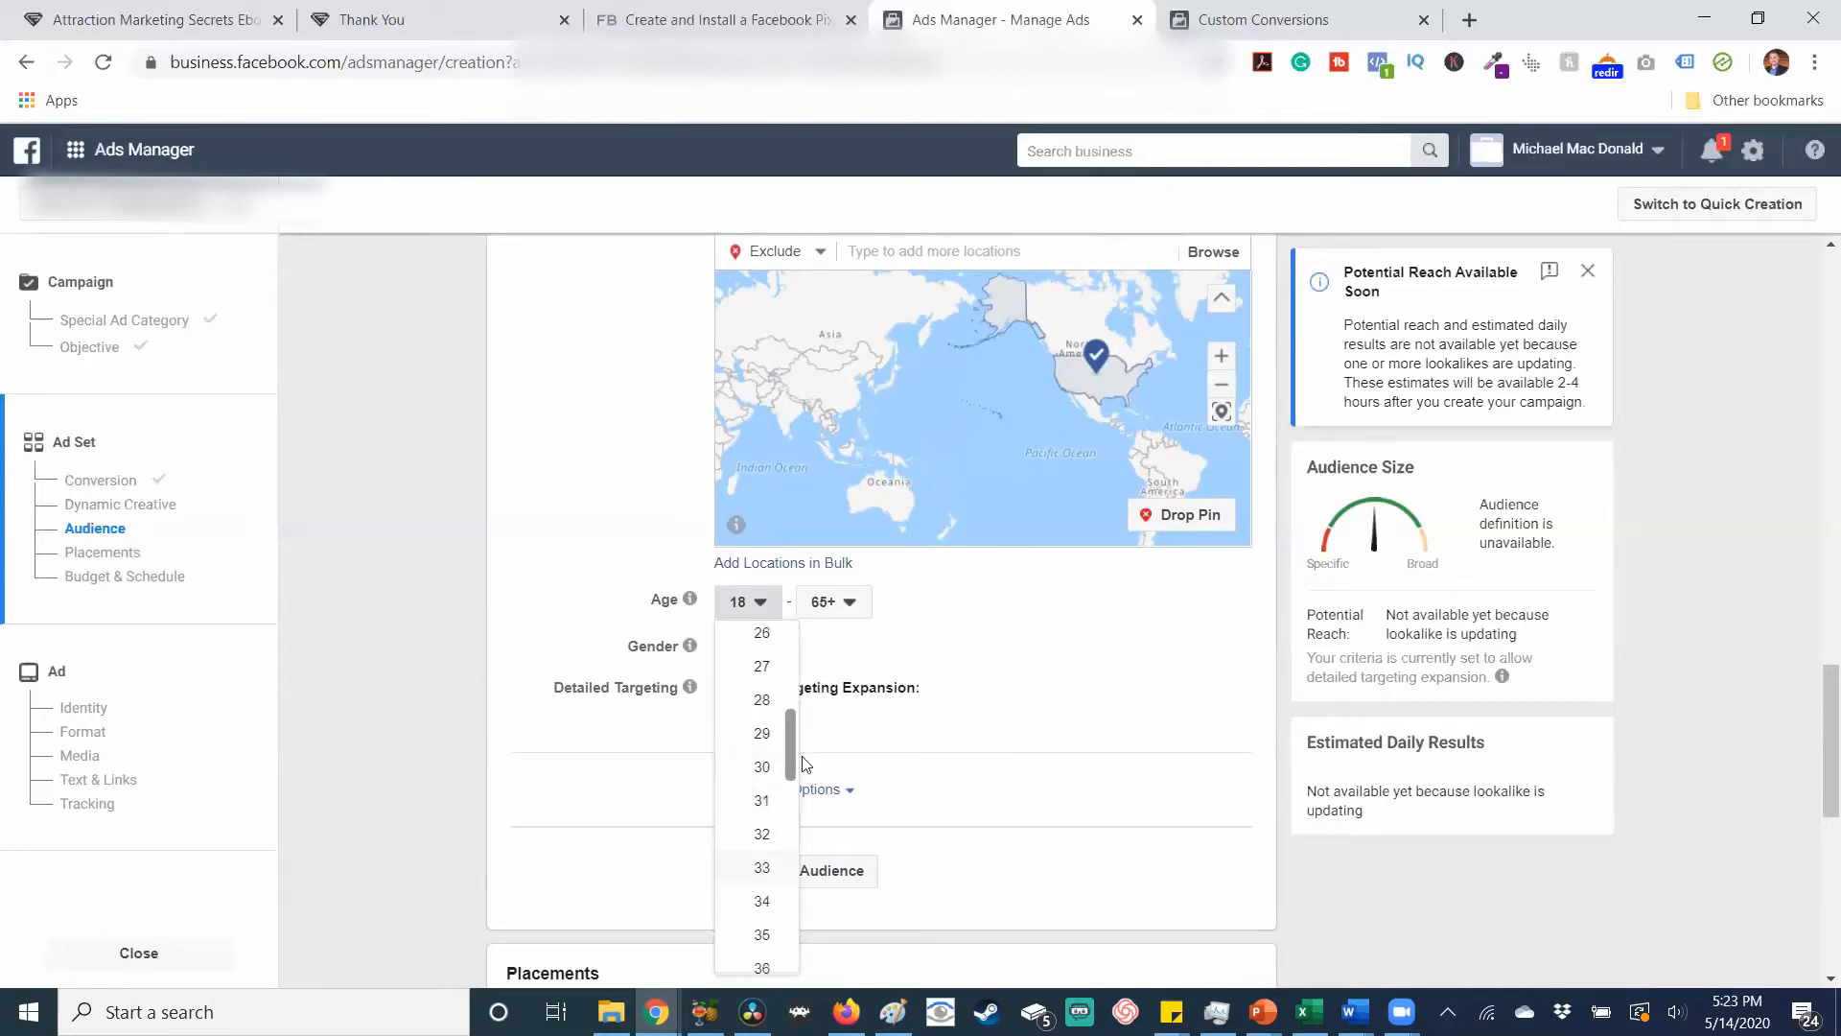
pyautogui.click(773, 767)
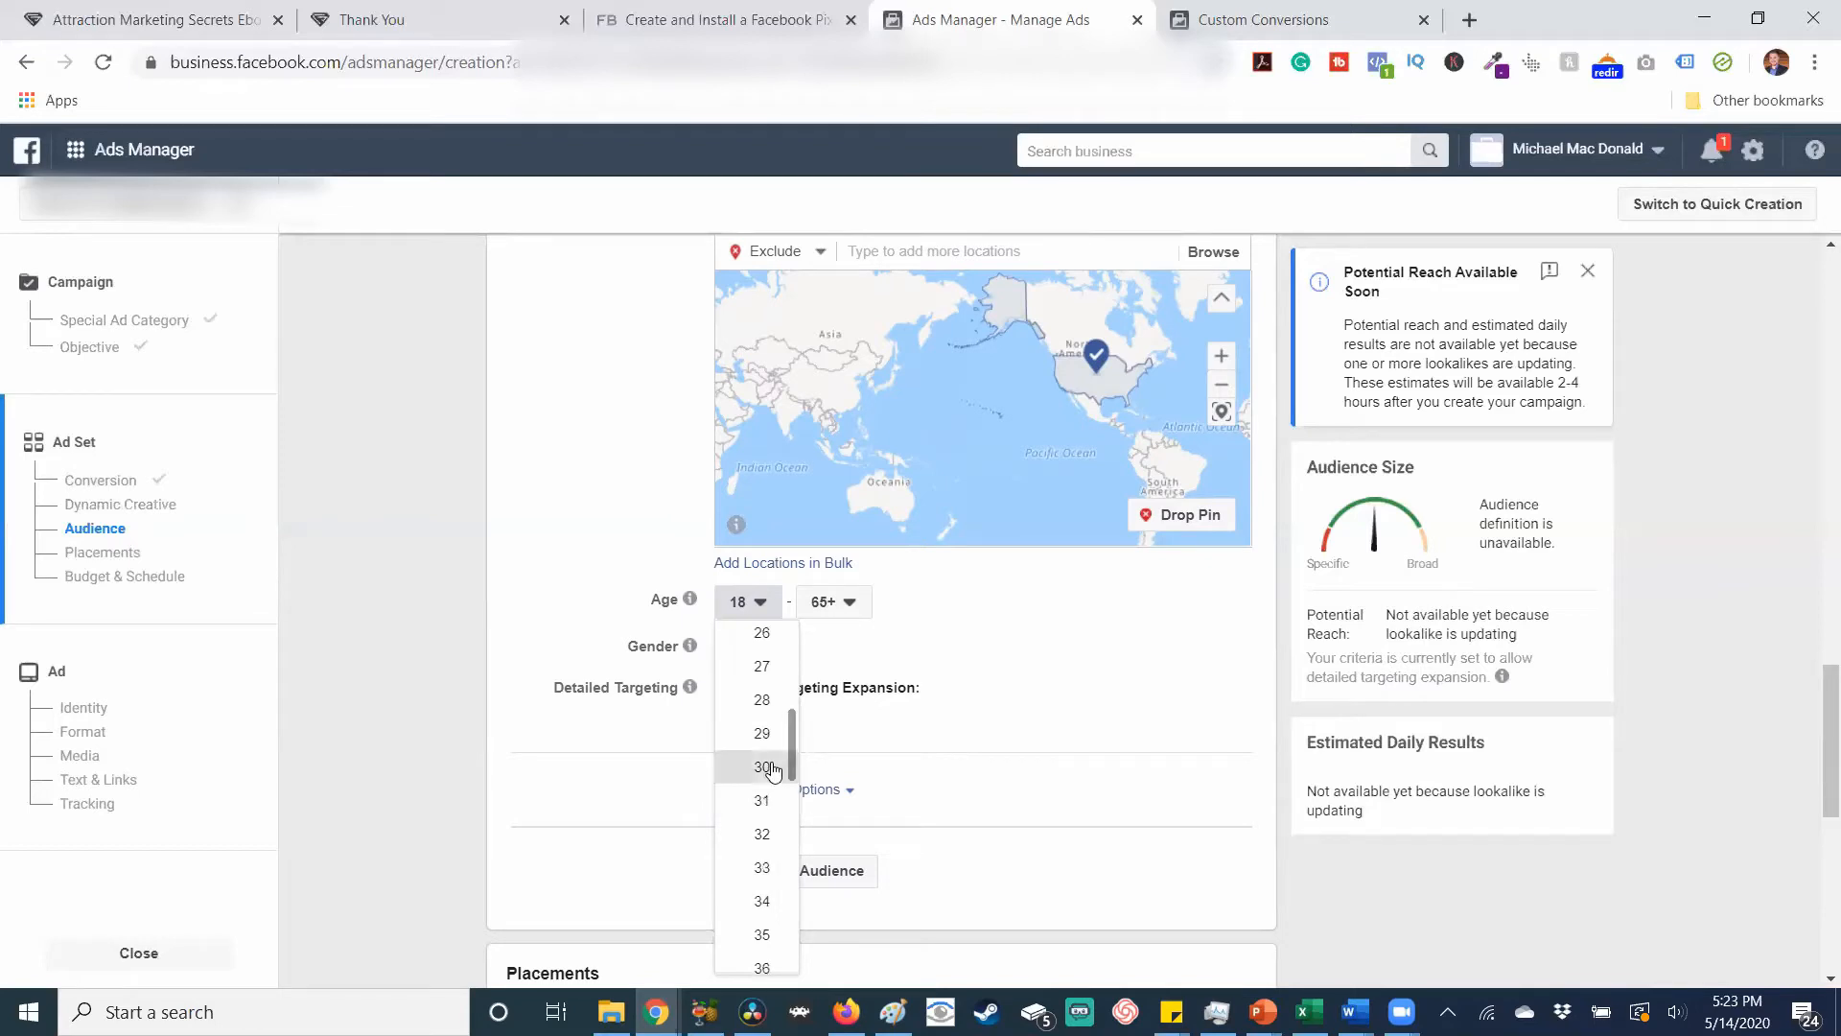
pyautogui.click(853, 606)
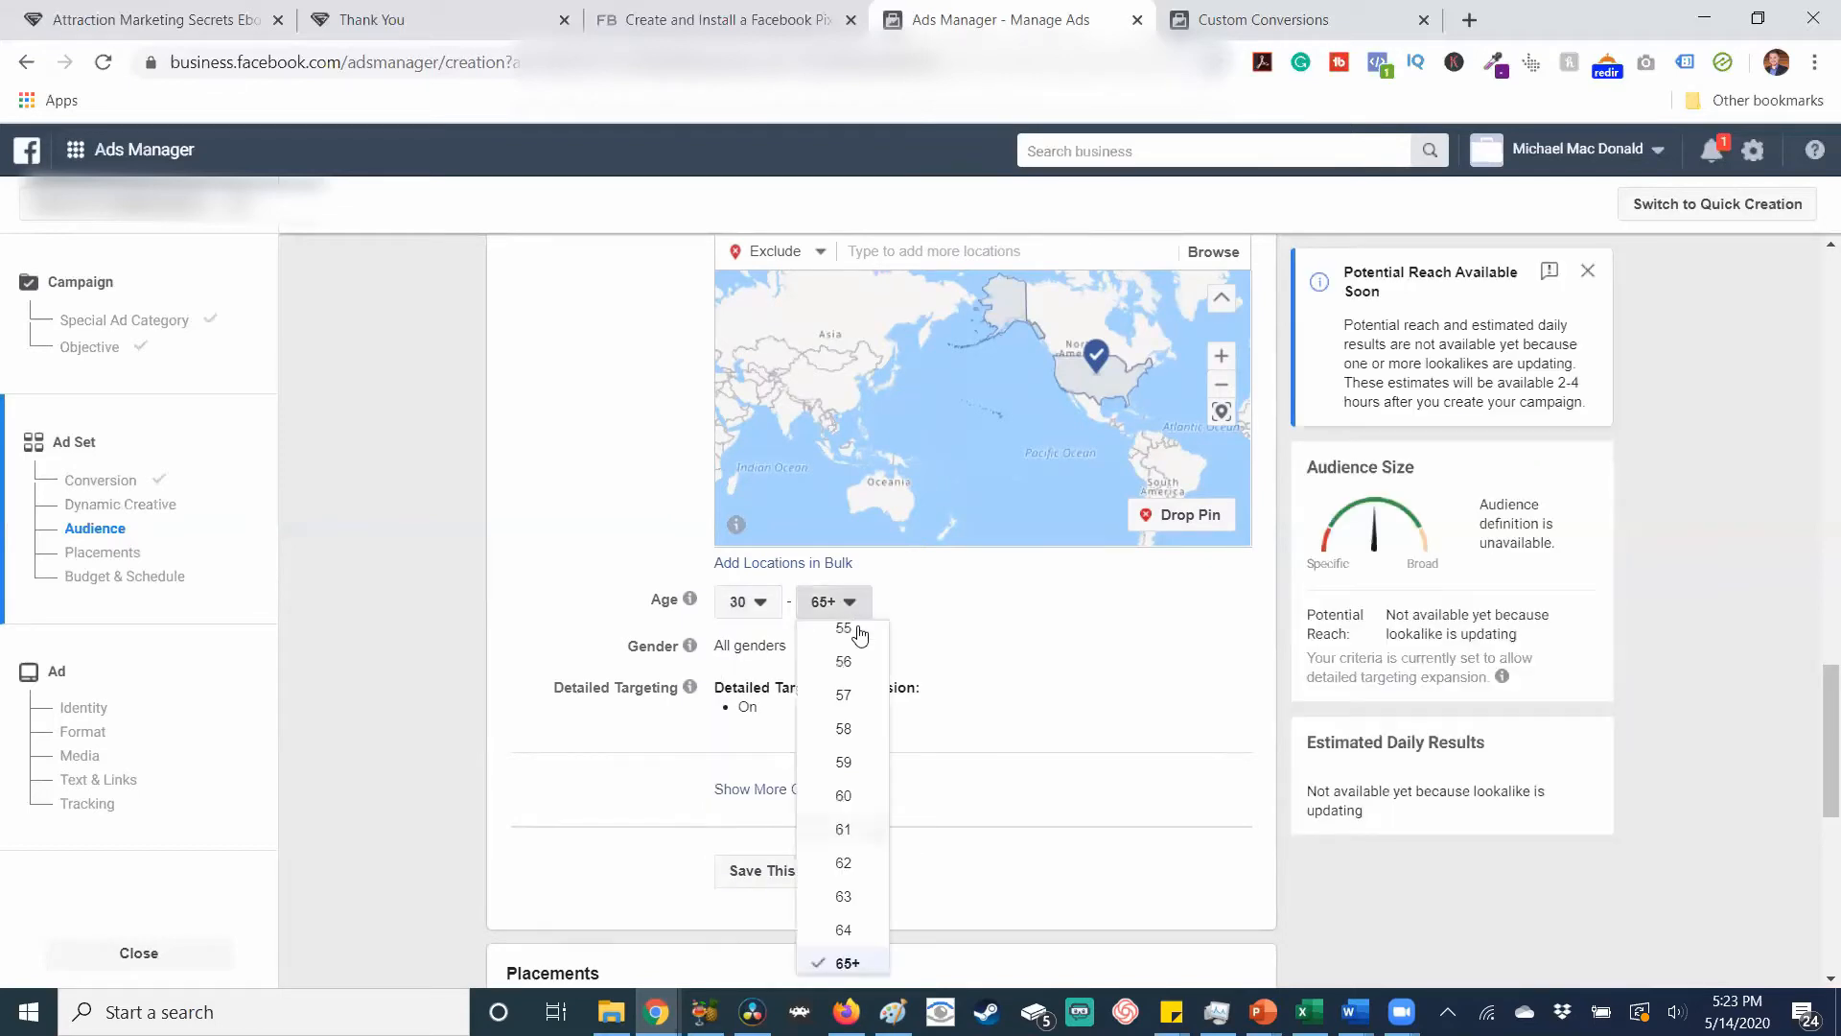
pyautogui.scroll(3, 886, 726)
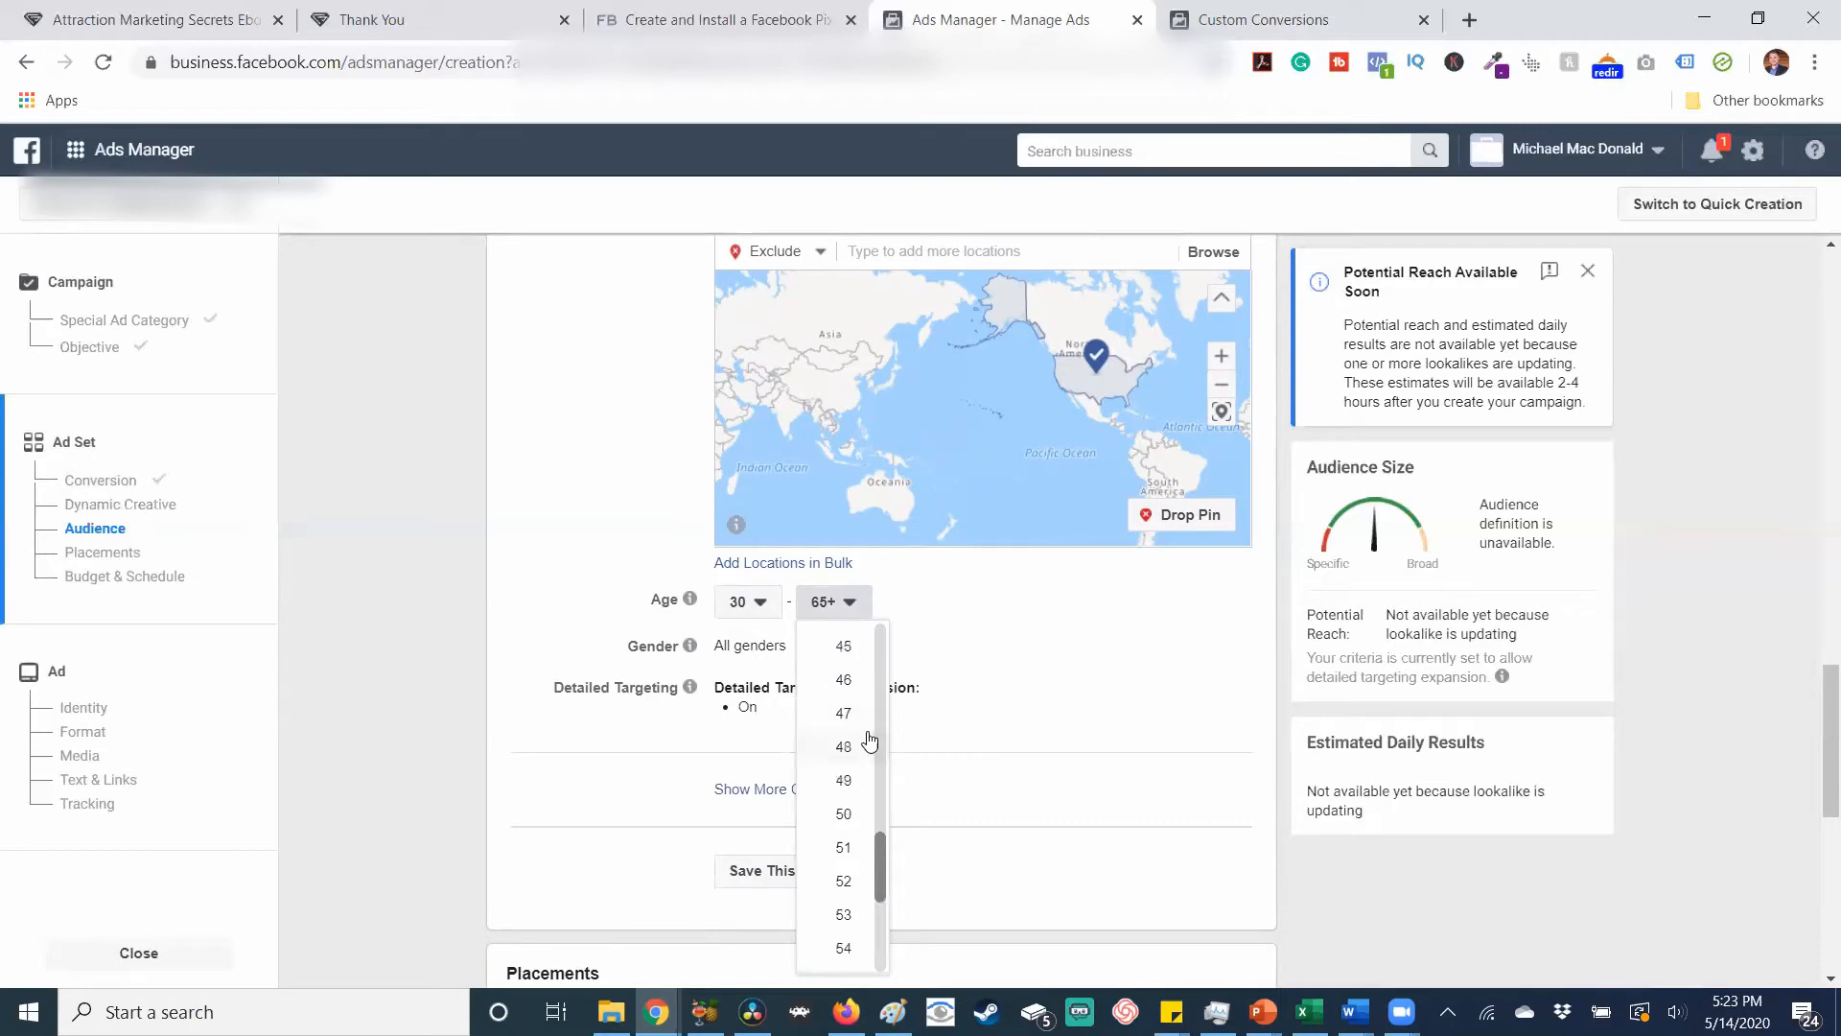
pyautogui.click(868, 745)
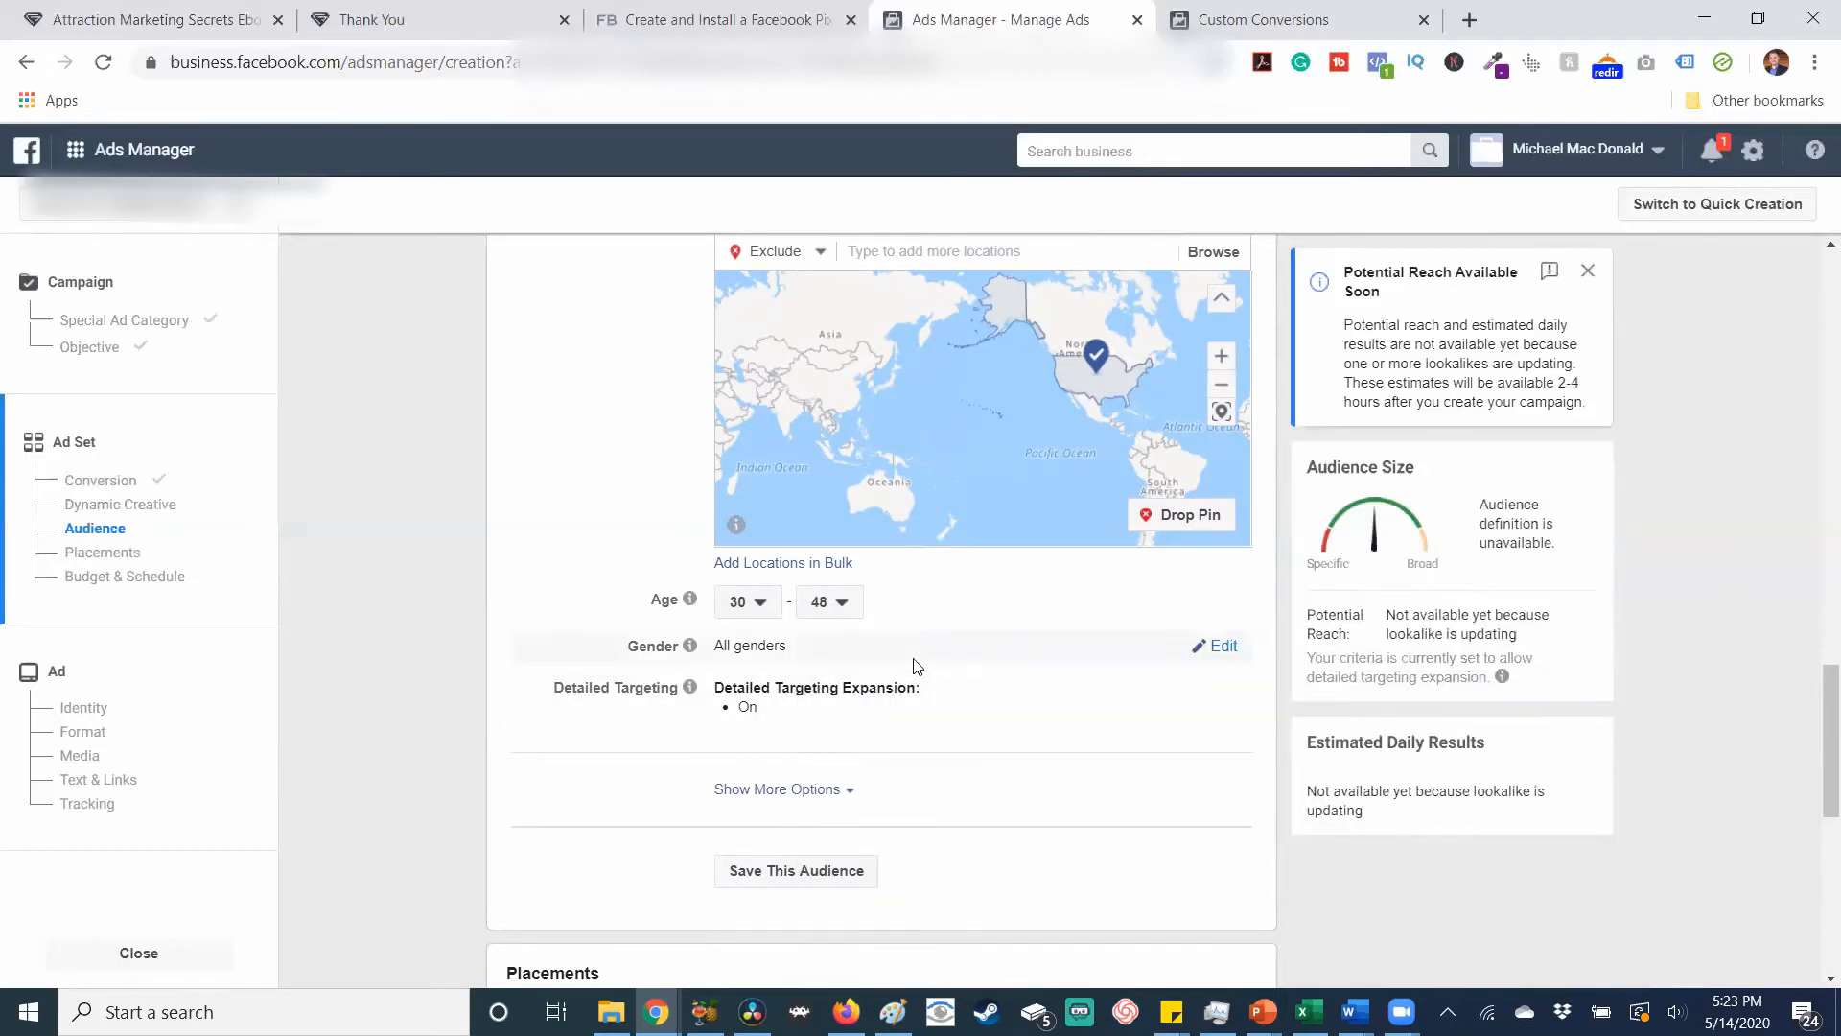
# Review the gender choices and the additional language and connection options of the audience.
pyautogui.click(1223, 647)
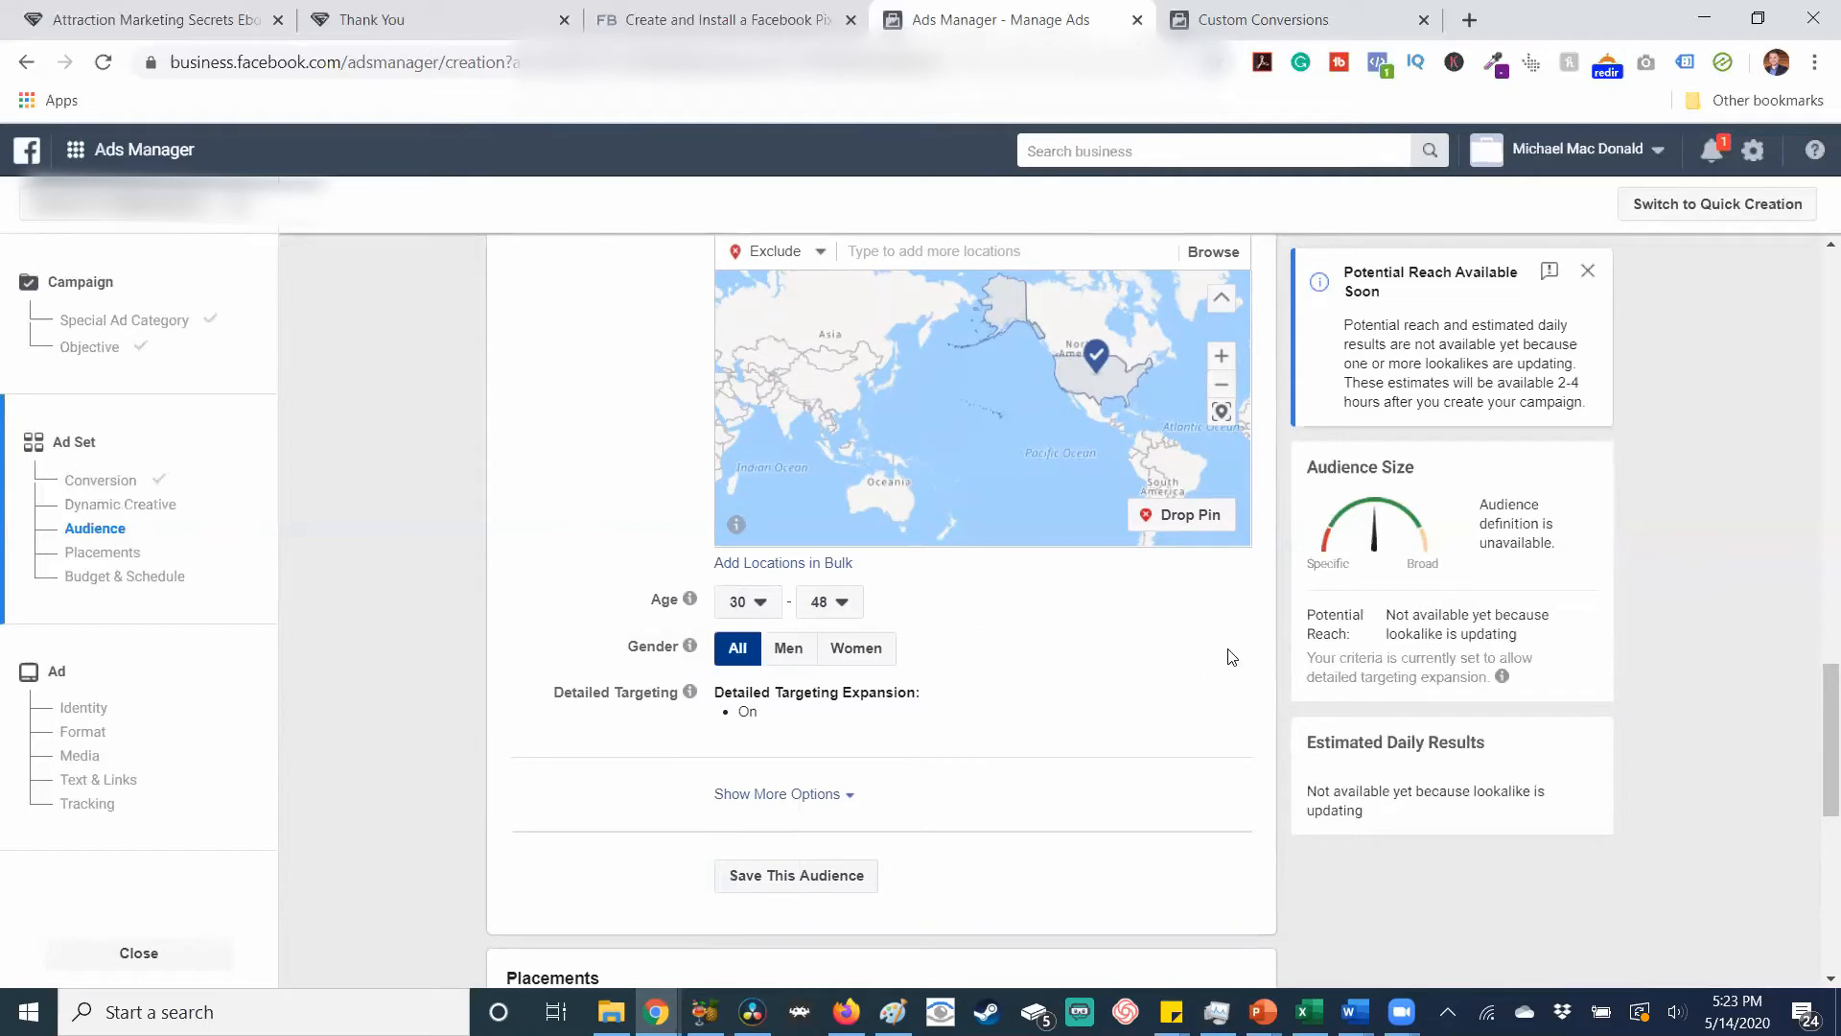
pyautogui.click(846, 797)
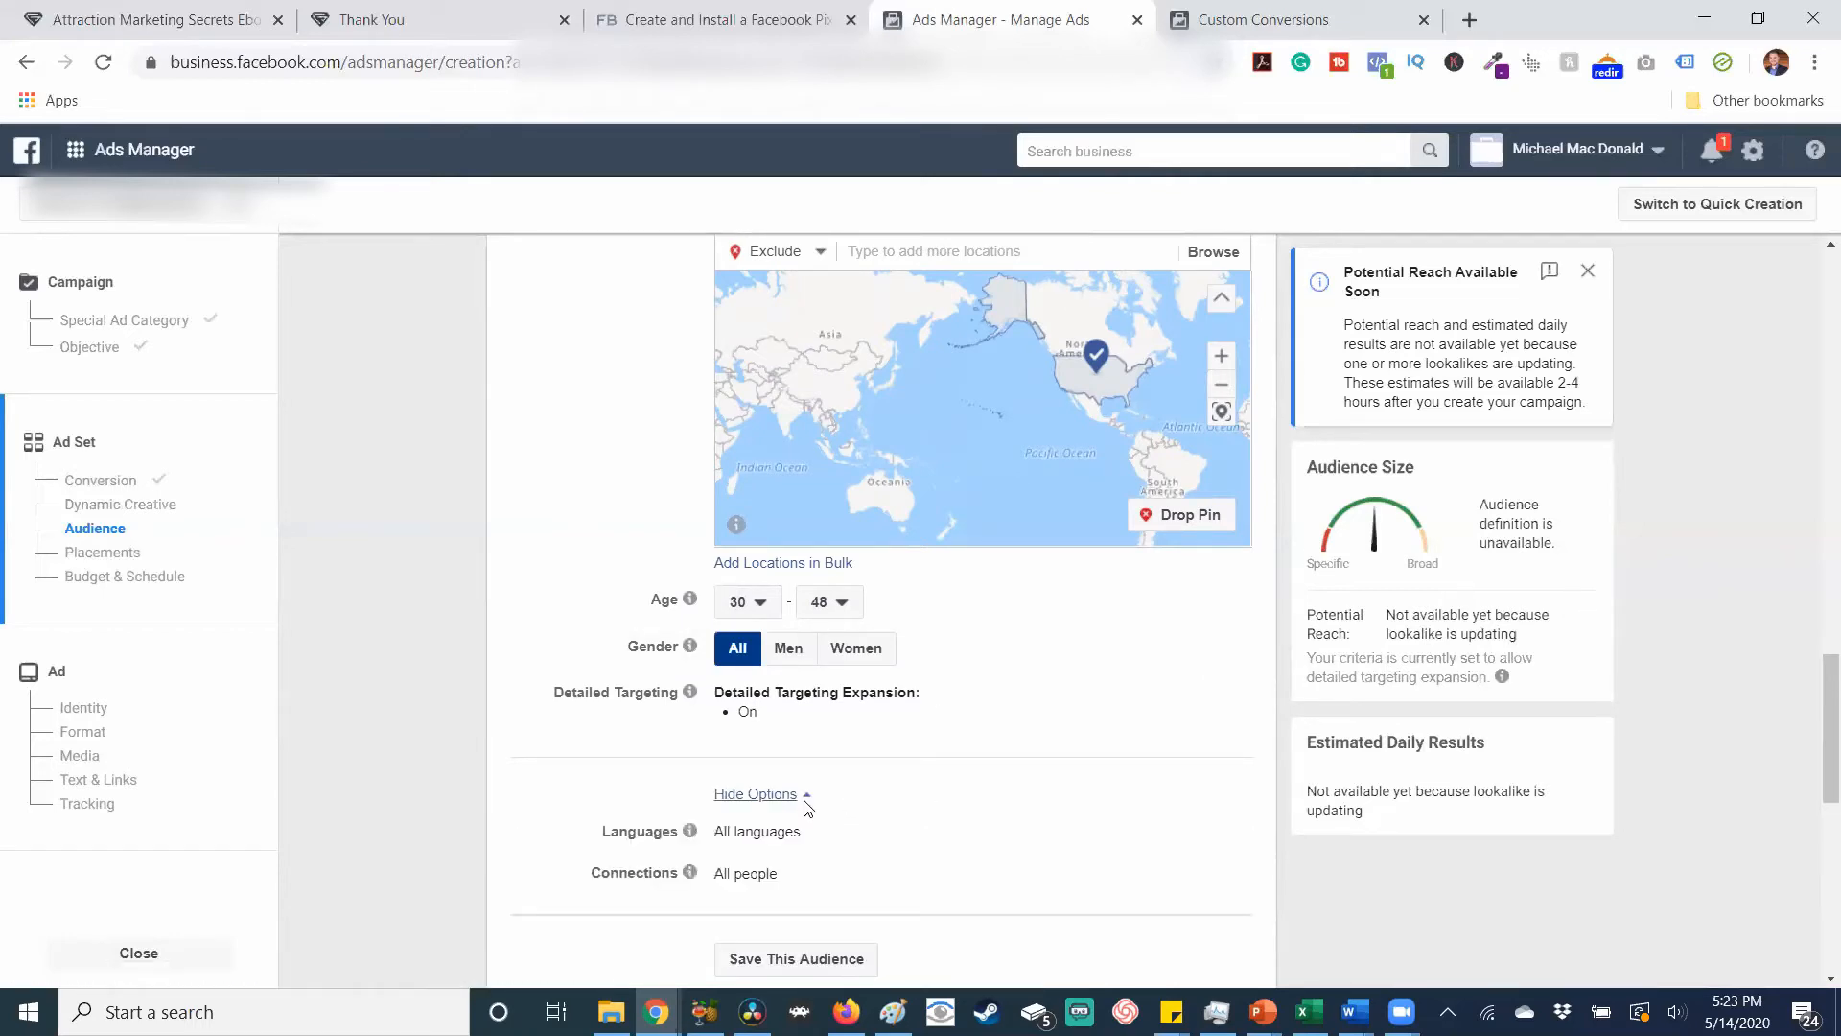
pyautogui.click(803, 800)
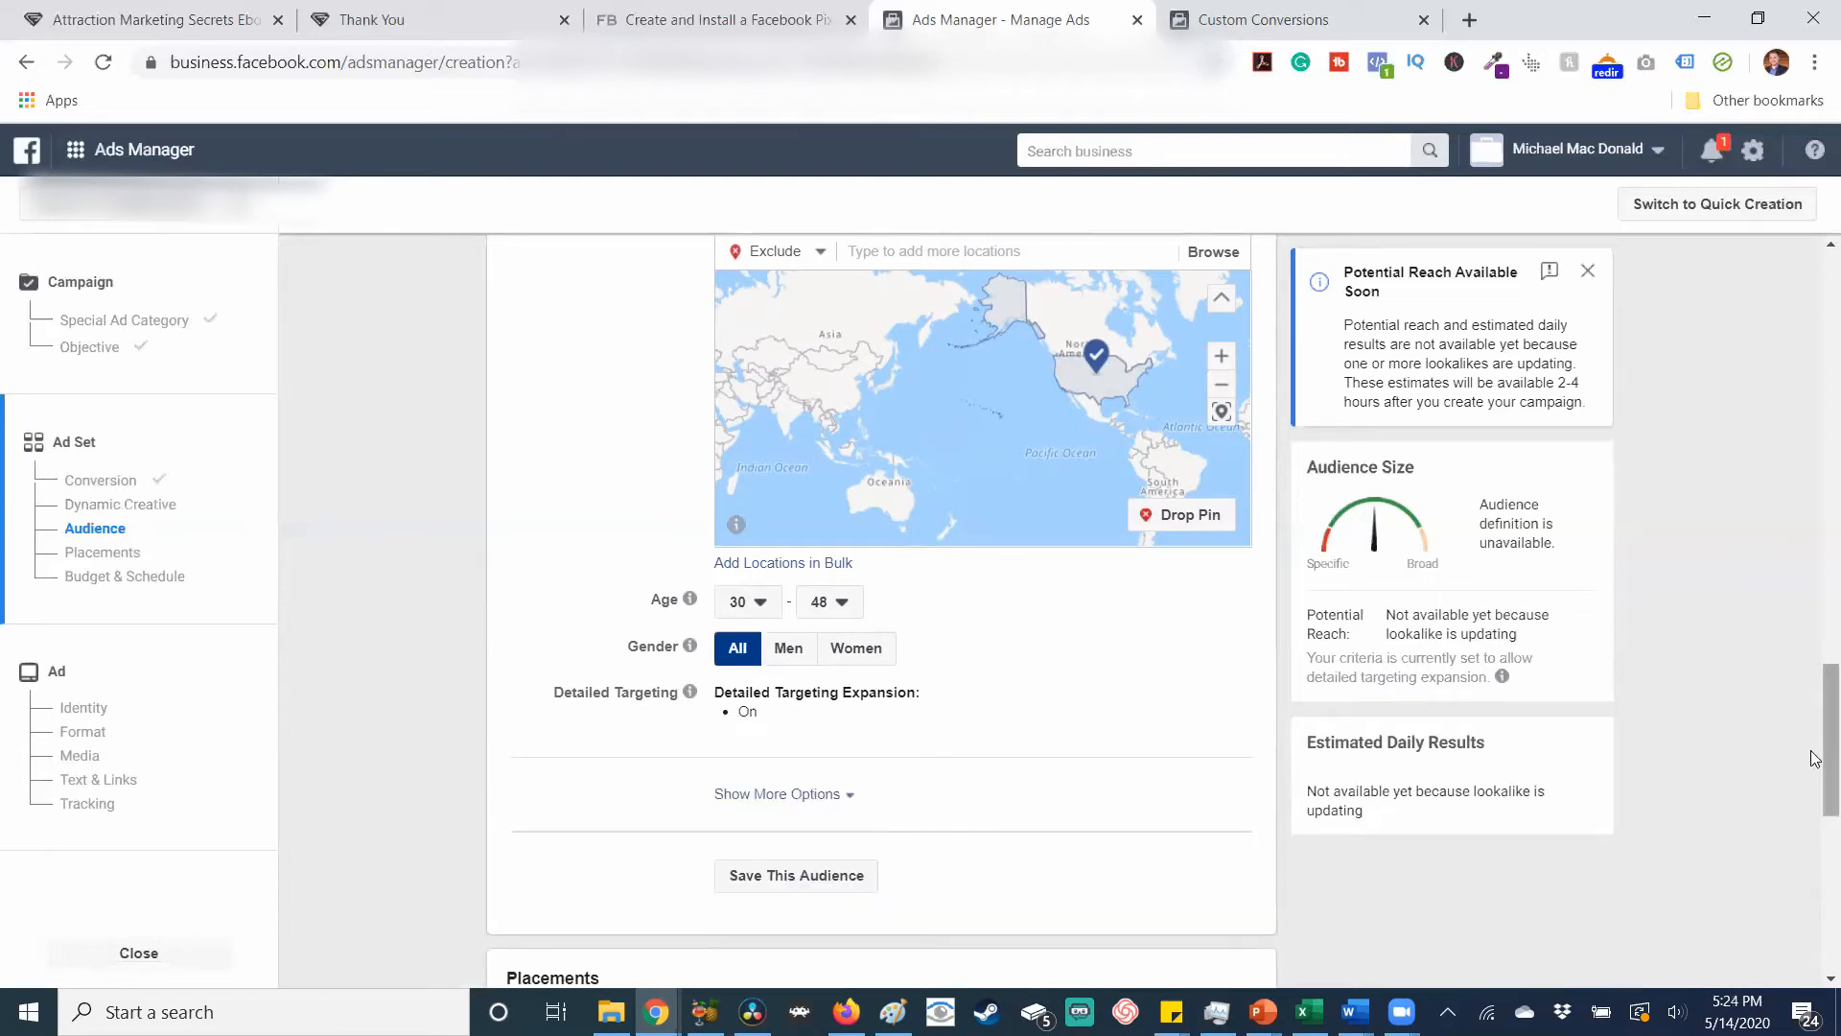
# Switch the ad set's placements to Manual Placements.
pyautogui.moveTo(1815, 759); pyautogui.dragTo(1815, 898)
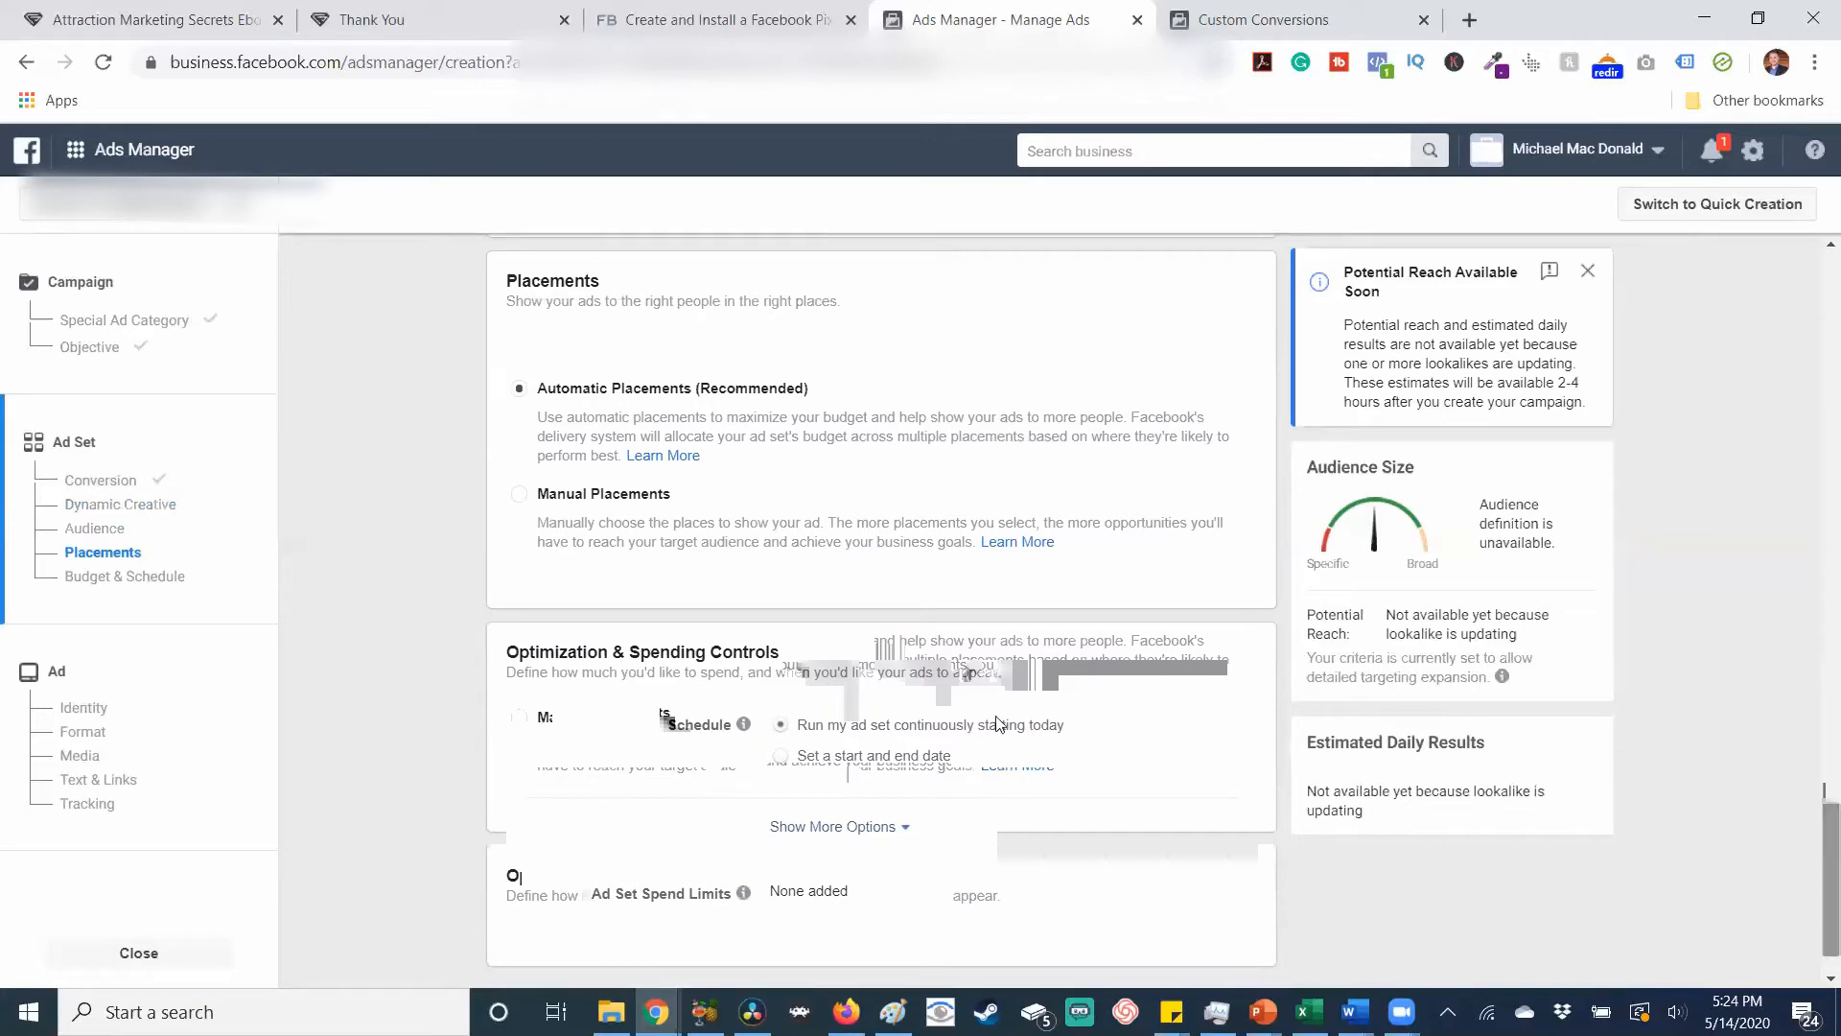
pyautogui.click(563, 504)
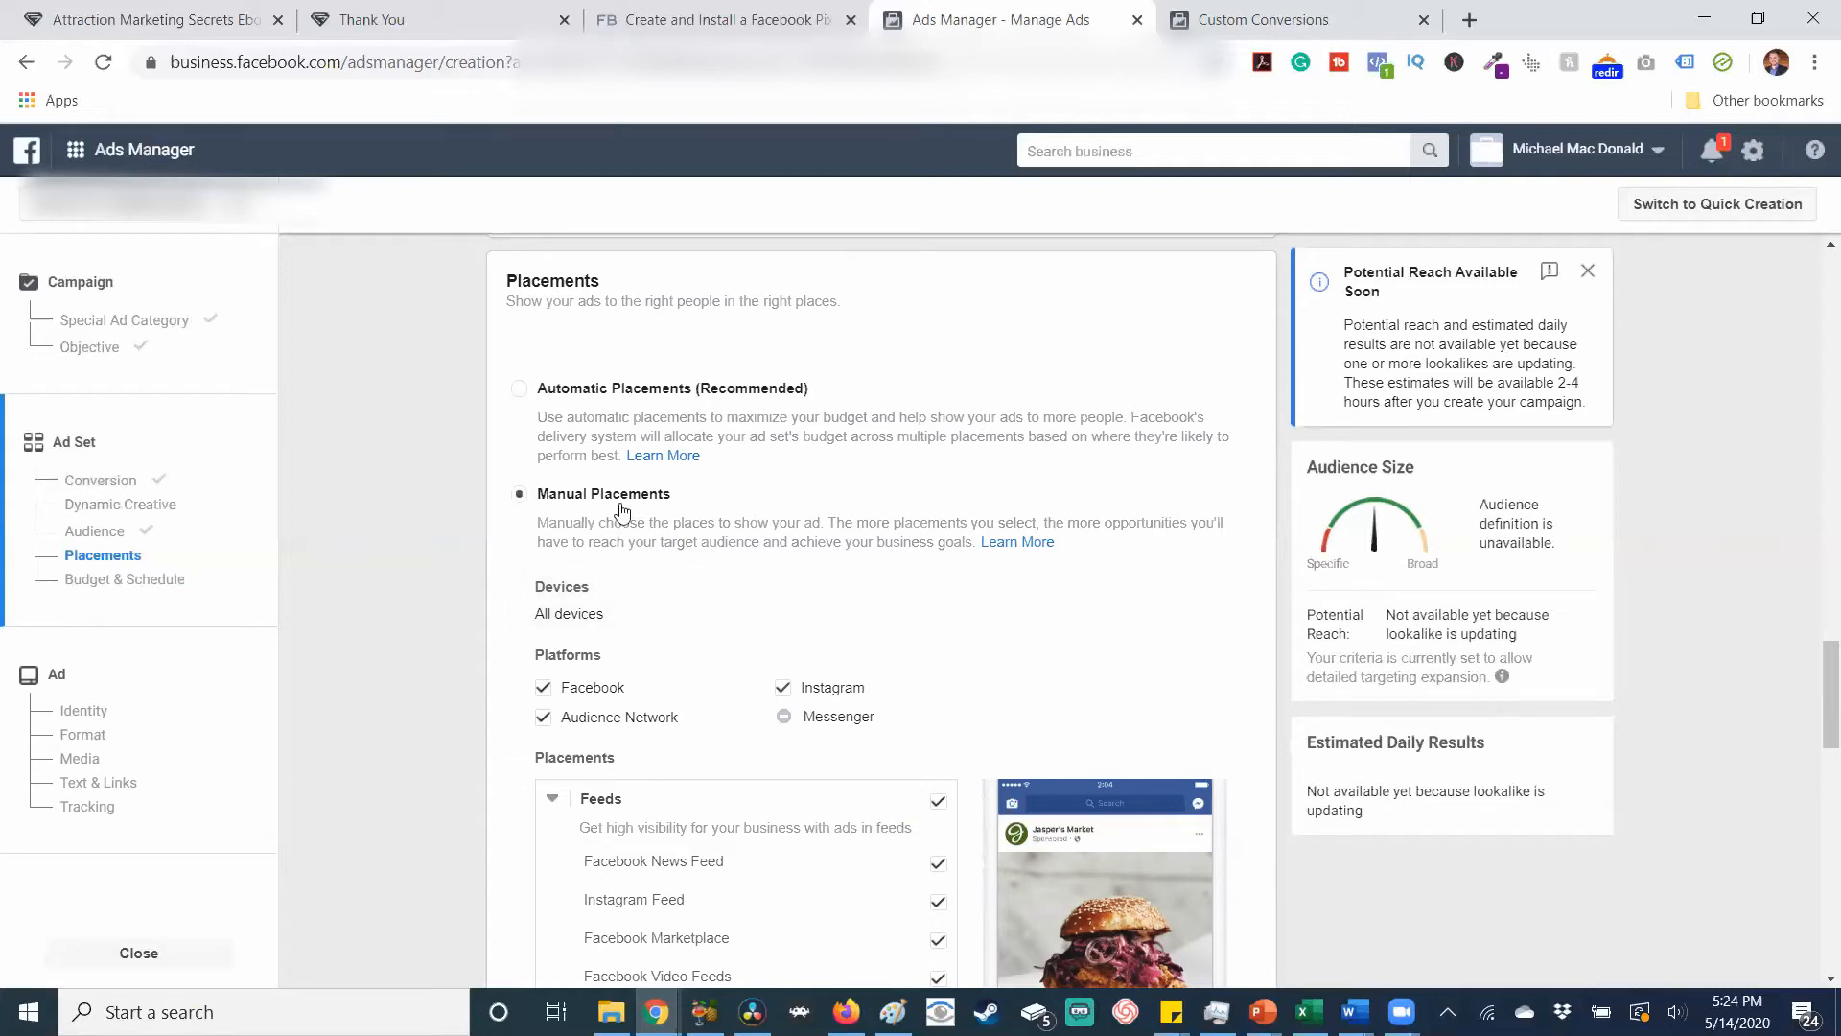
# Set the ad set's placements to Automatic Placements (Recommended) and continue to the ad setup.
pyautogui.click(556, 393)
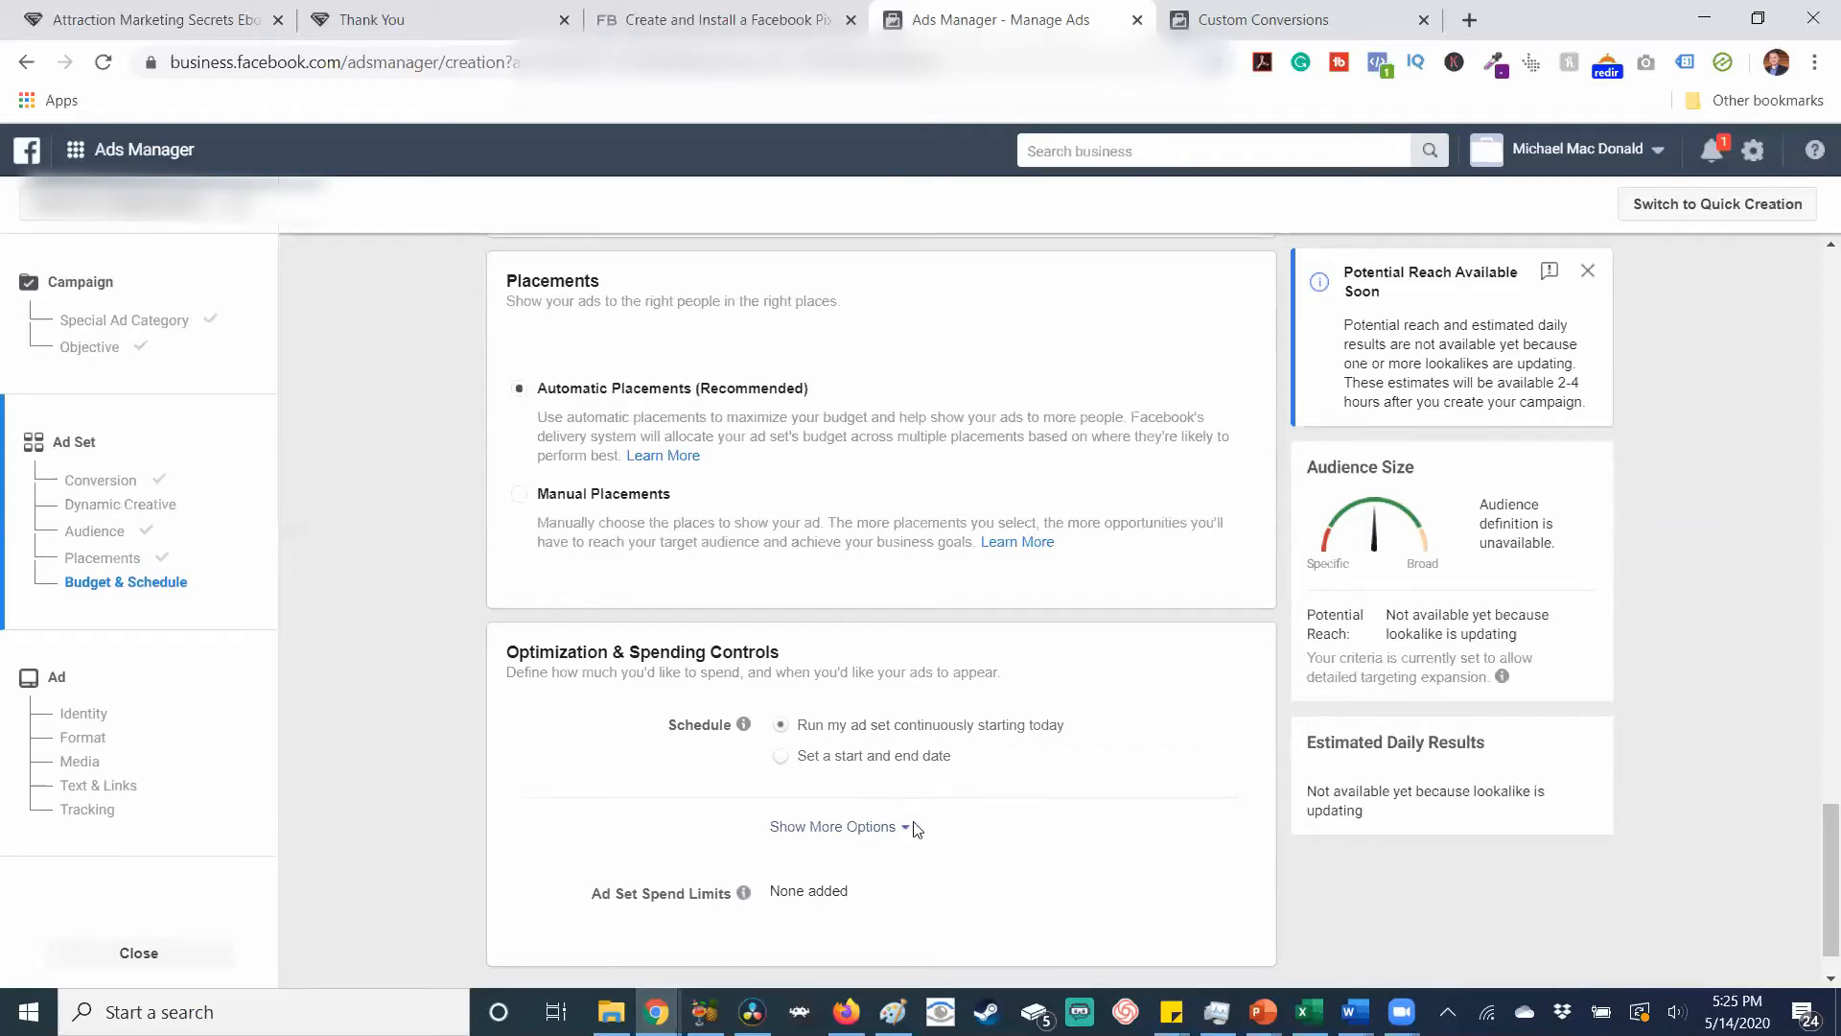
pyautogui.scroll(-1, 1815, 894)
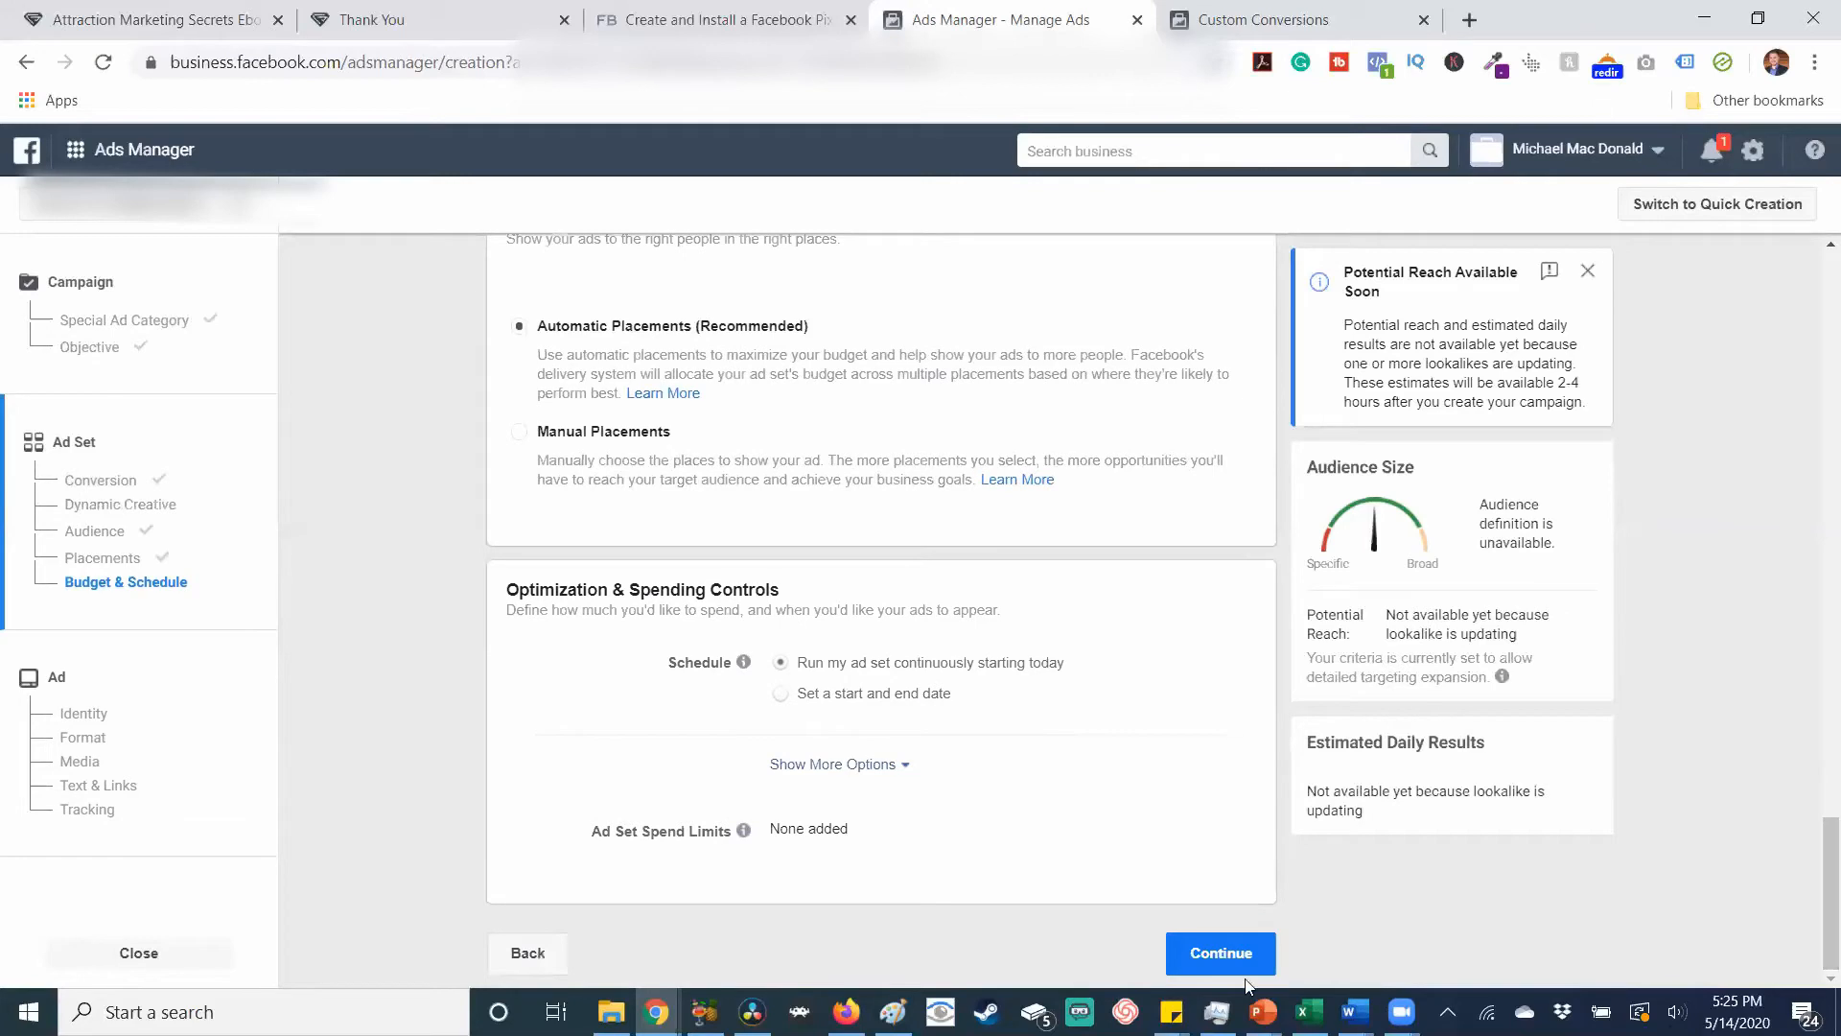
pyautogui.click(1225, 964)
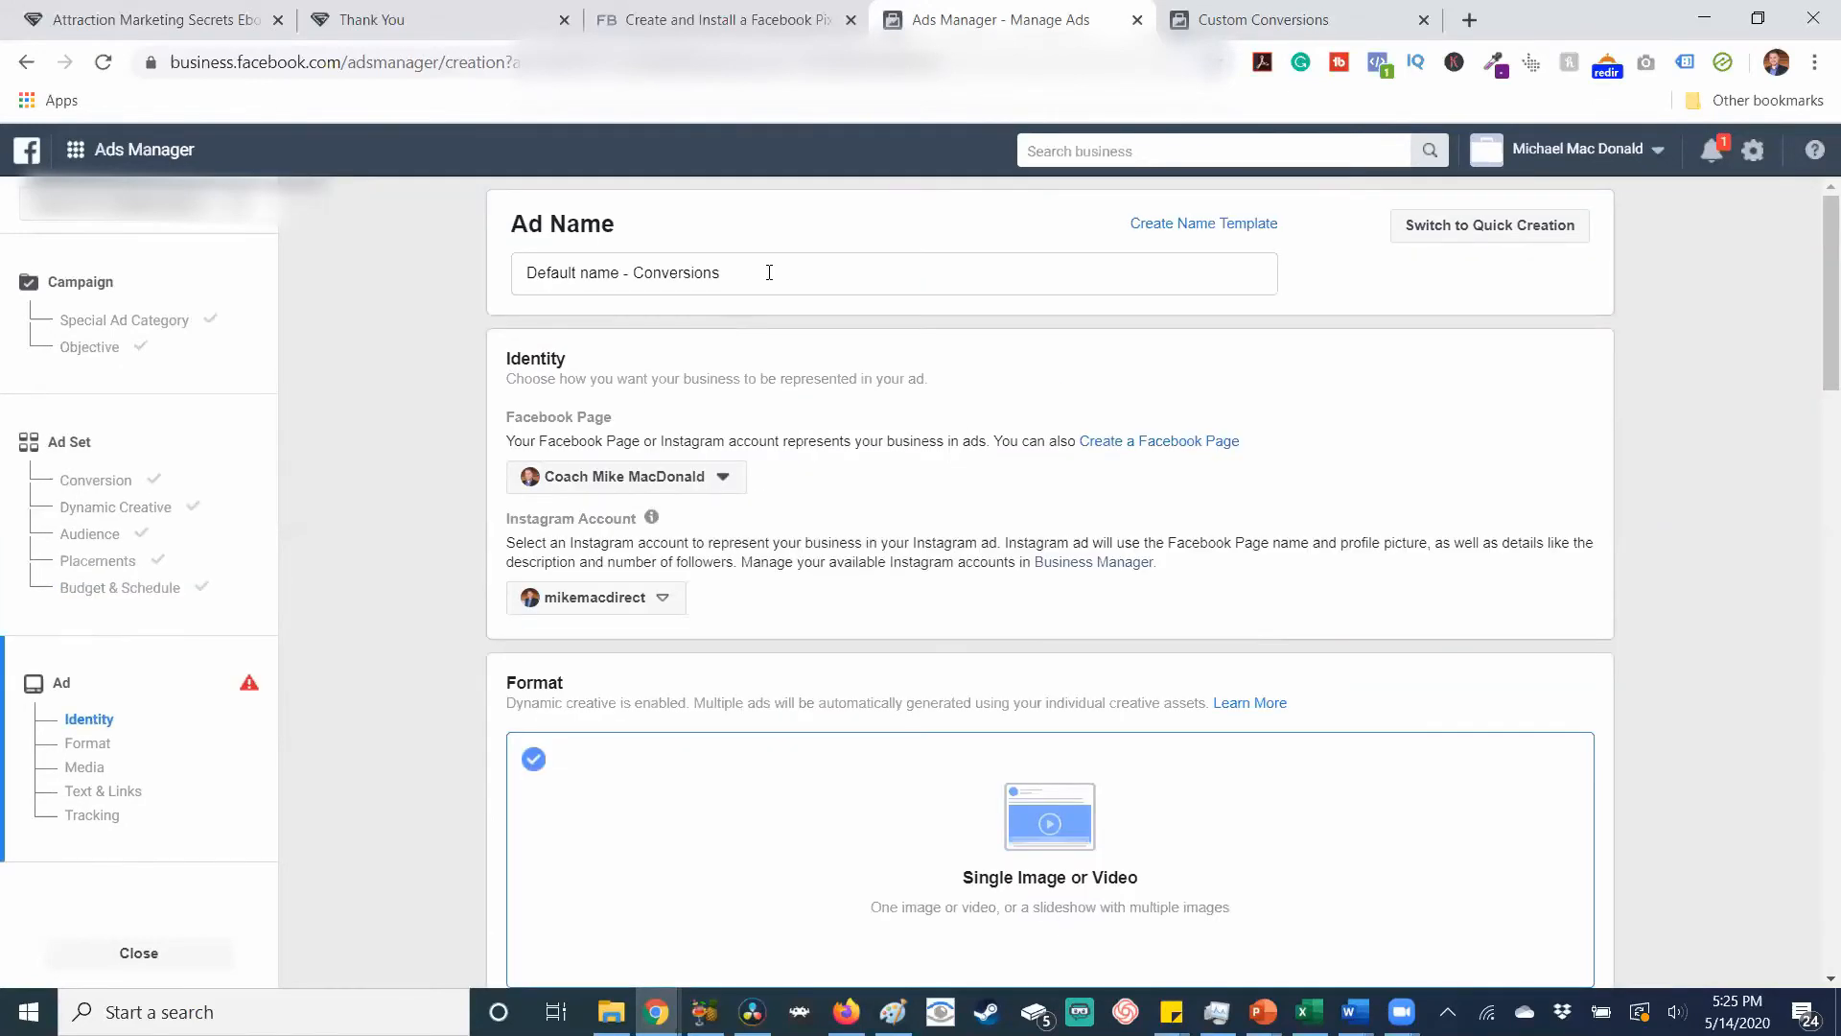
# Rename the ad as "Ebook conversion ad images".
pyautogui.click(773, 270)
pyautogui.moveTo(773, 269); pyautogui.dragTo(525, 278)
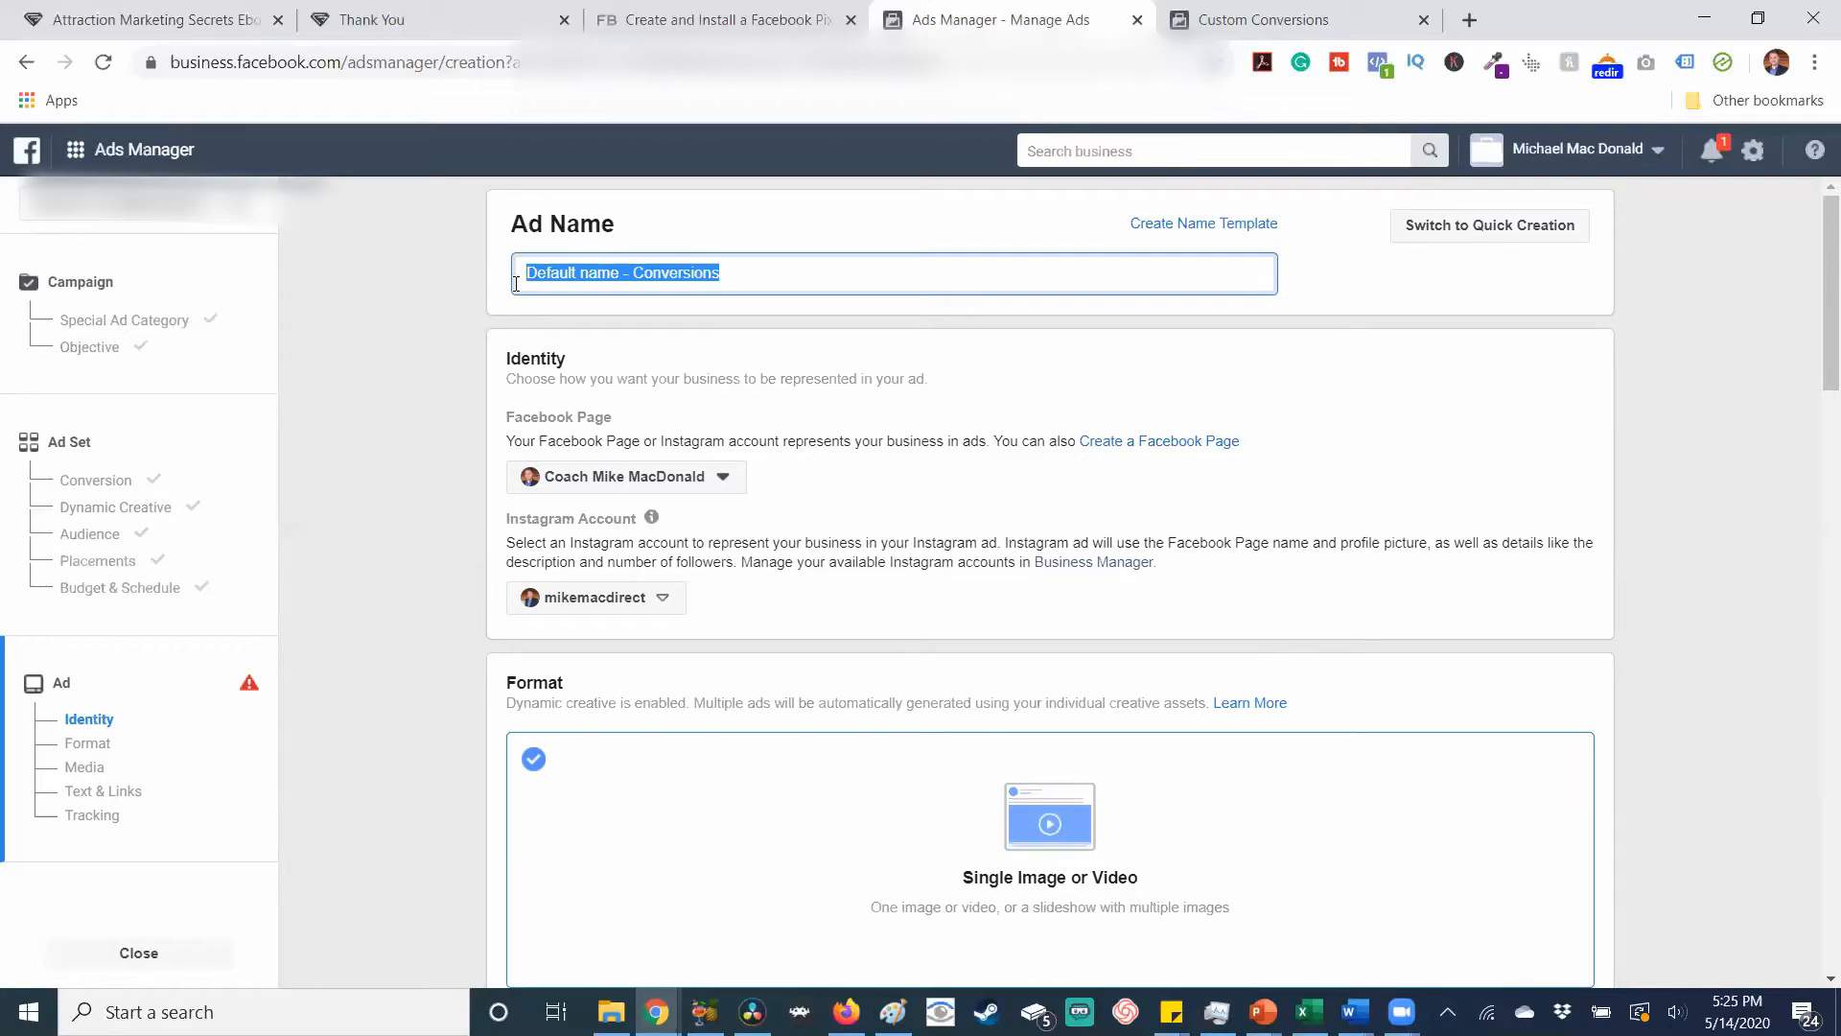
pyautogui.write('Ebook')
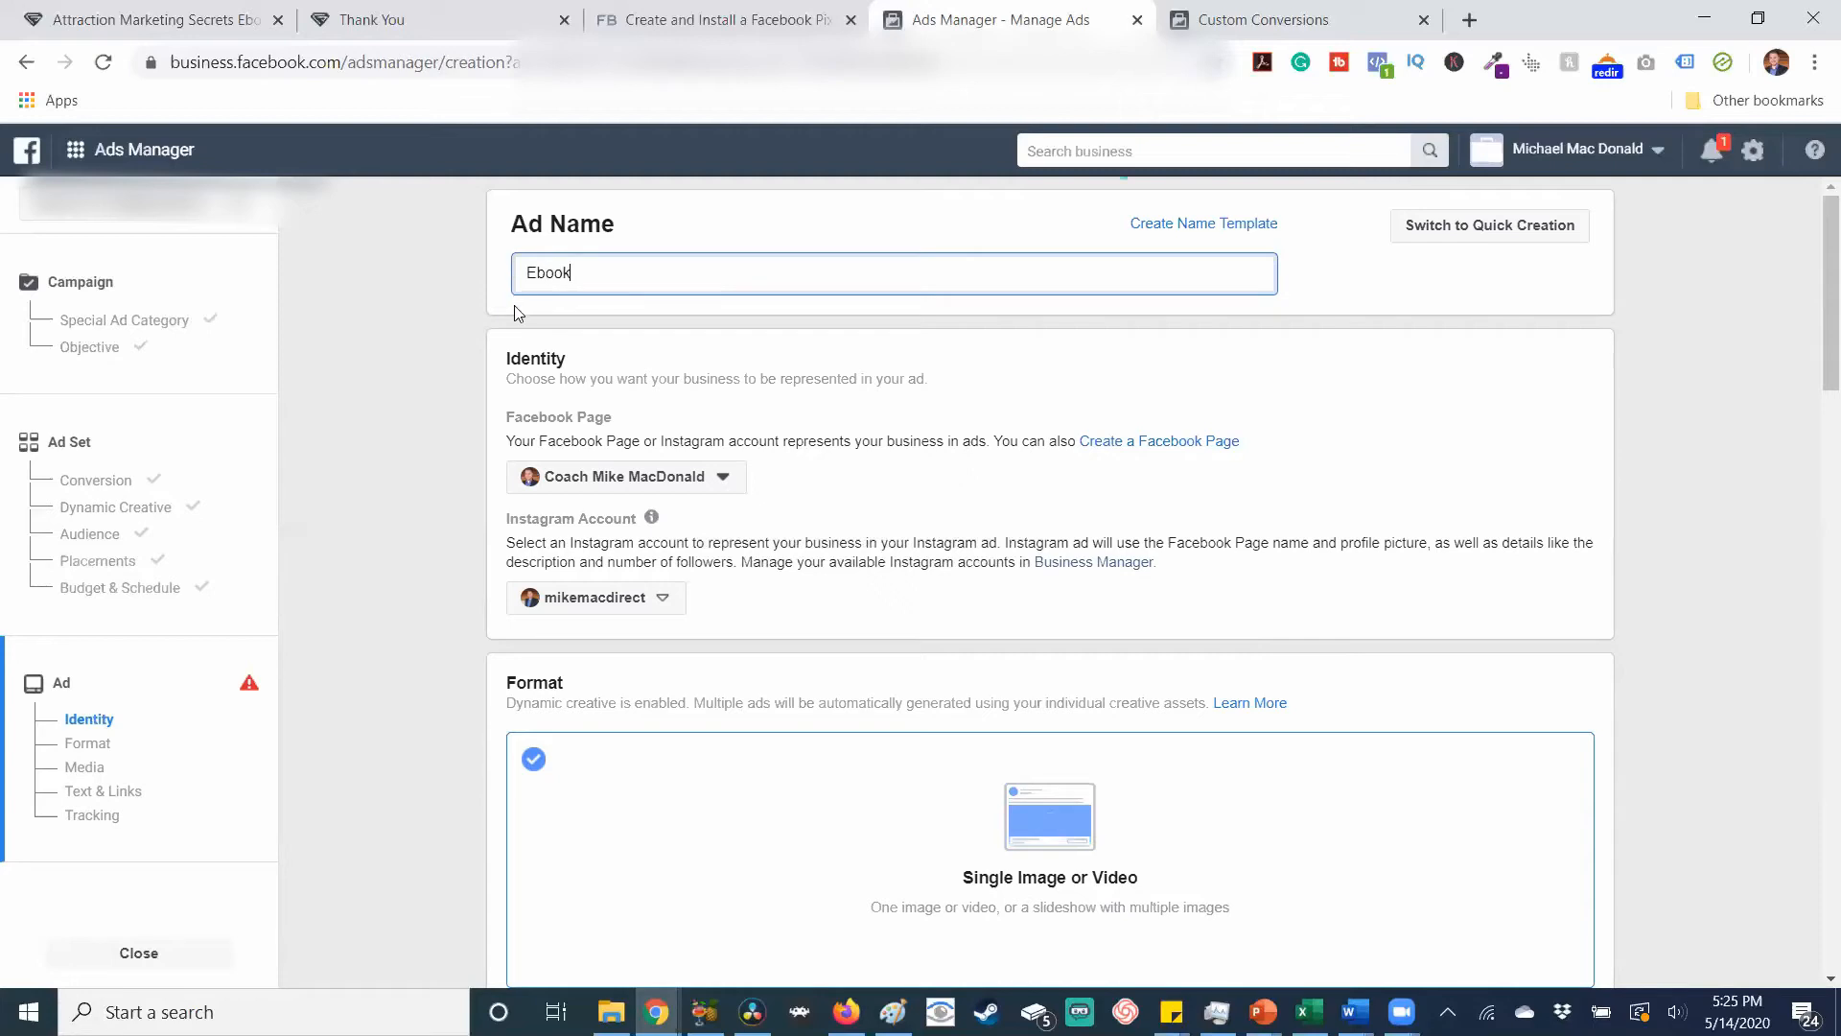
pyautogui.write(' conve')
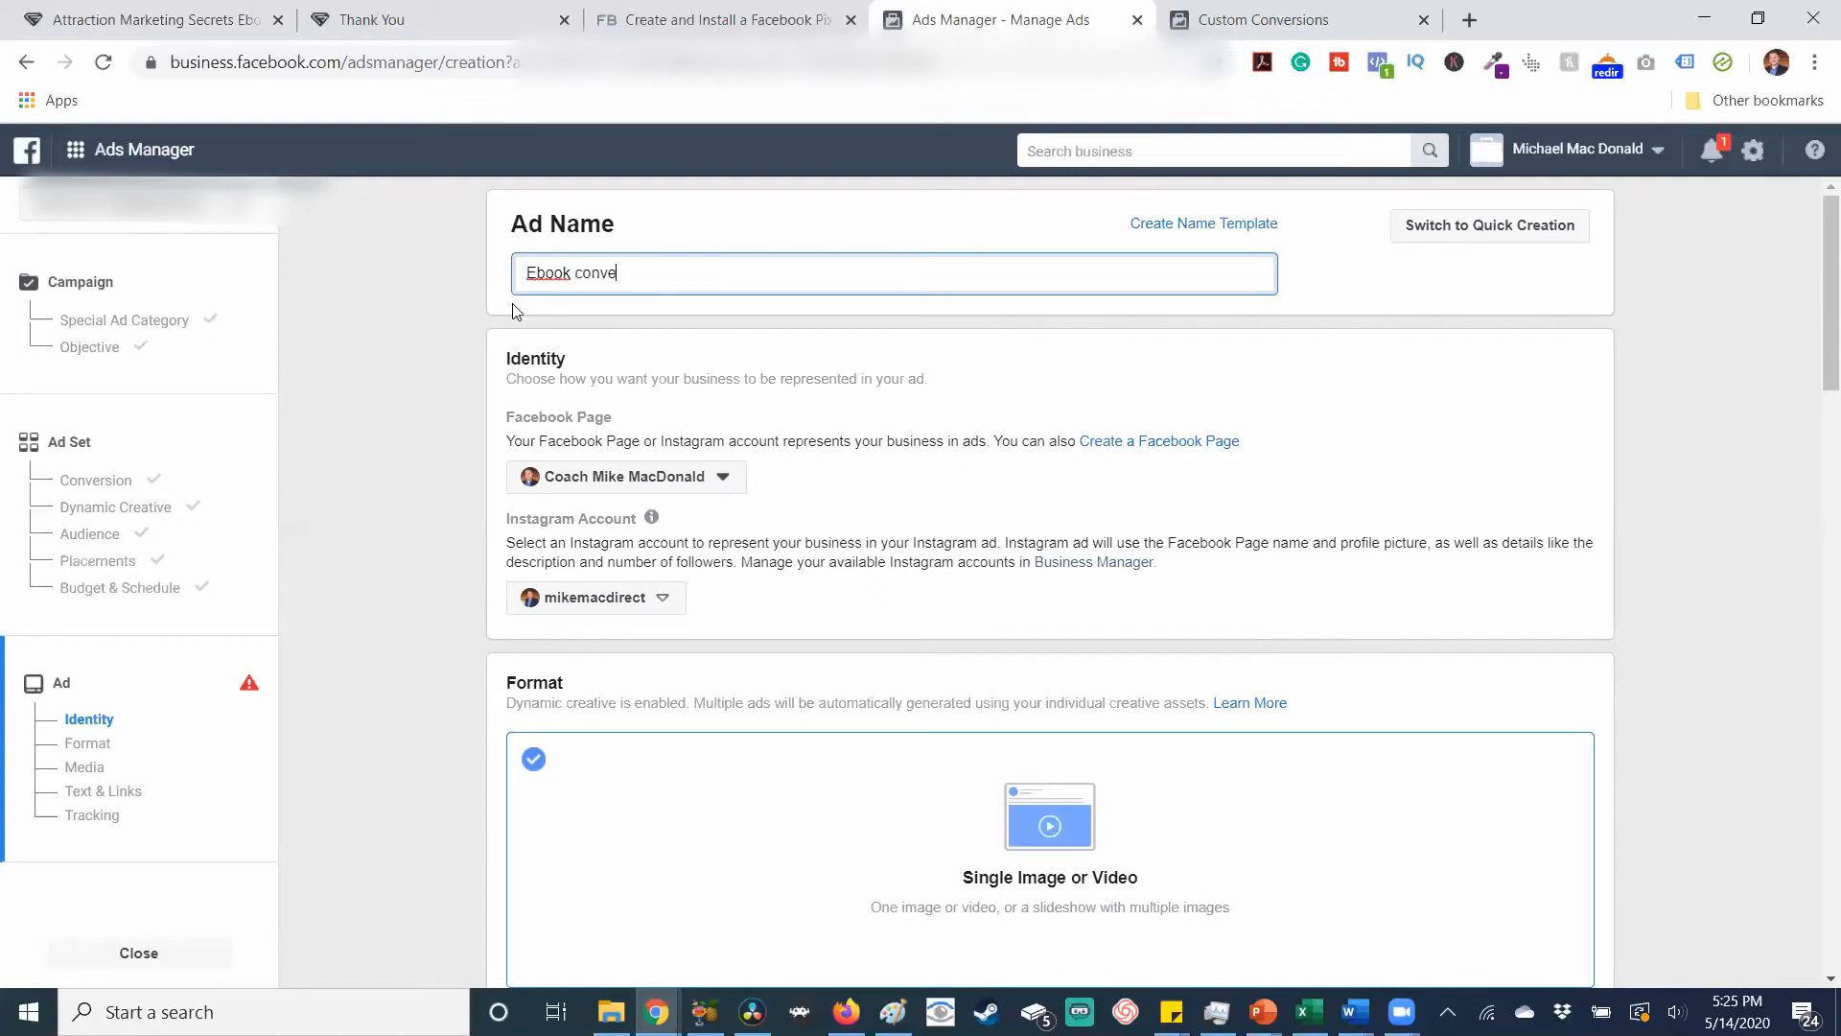
pyautogui.write('rsion ad images')
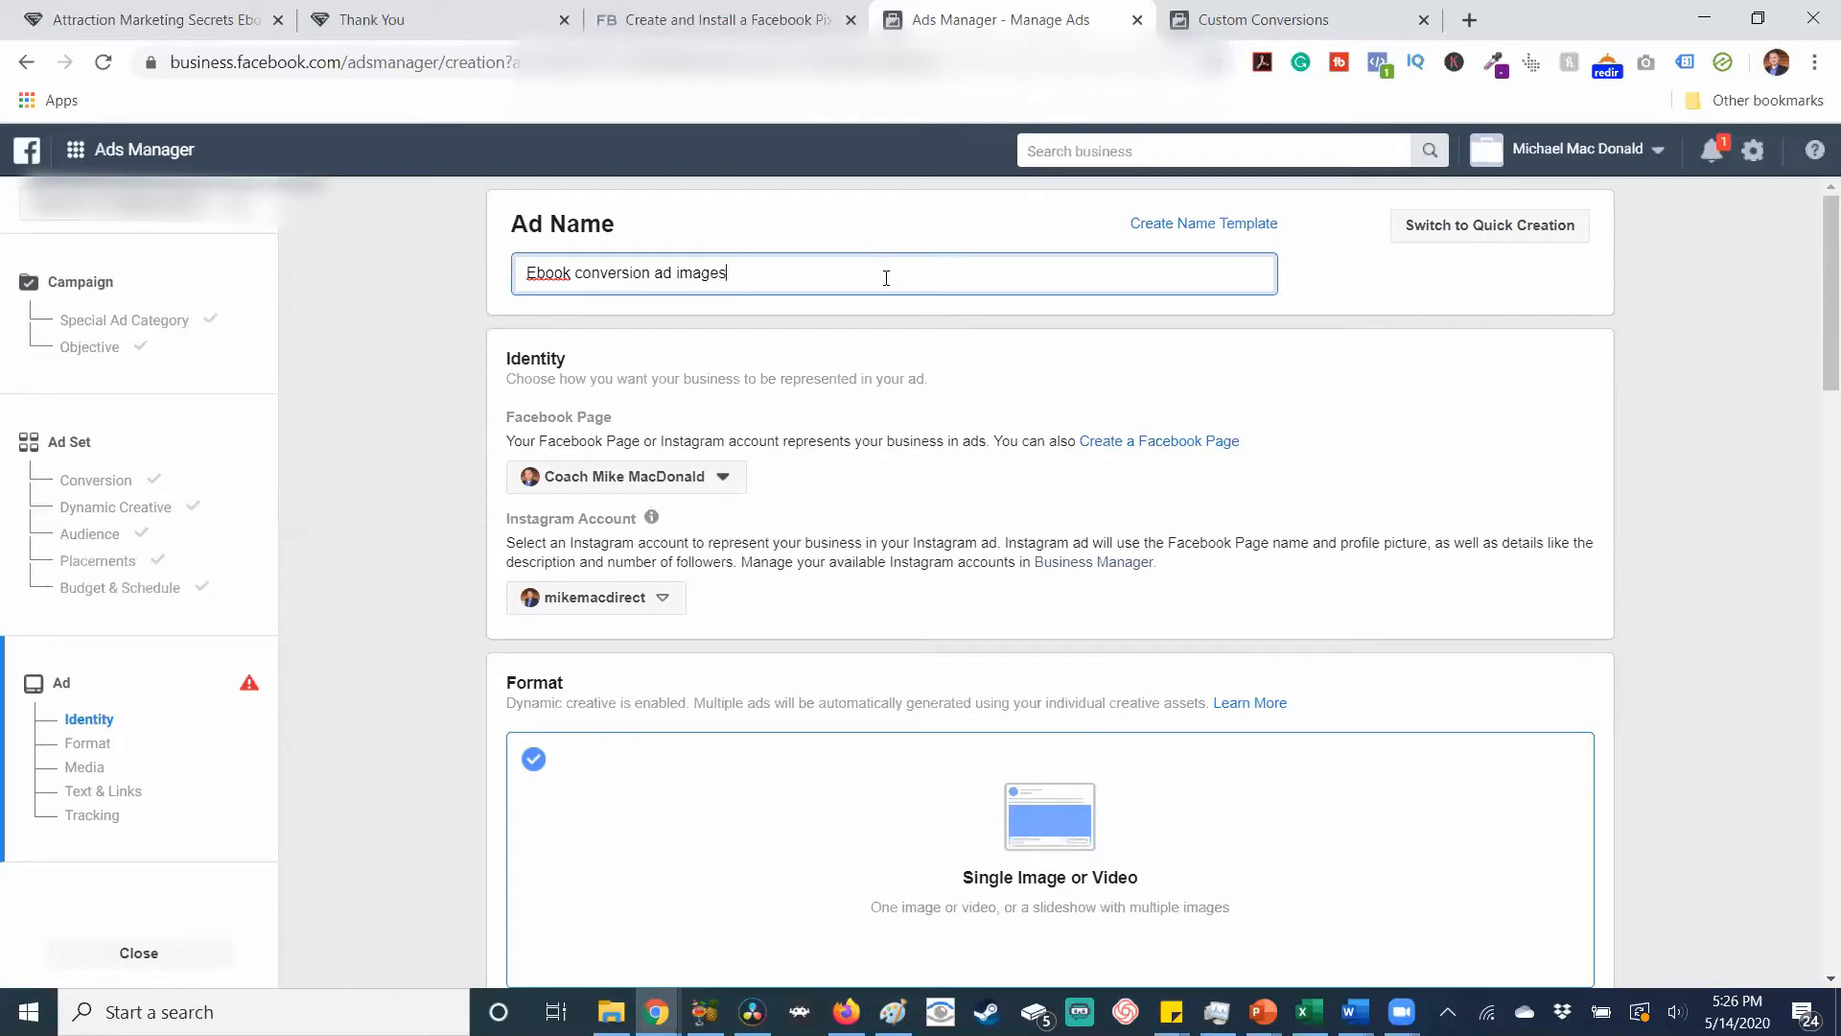
# Add six account images as ad media: the beach selfie, the couple in harnesses, the surfboards, the free book download graphic, the puppy and the poolside photo.
pyautogui.moveTo(1813, 348); pyautogui.dragTo(1814, 590)
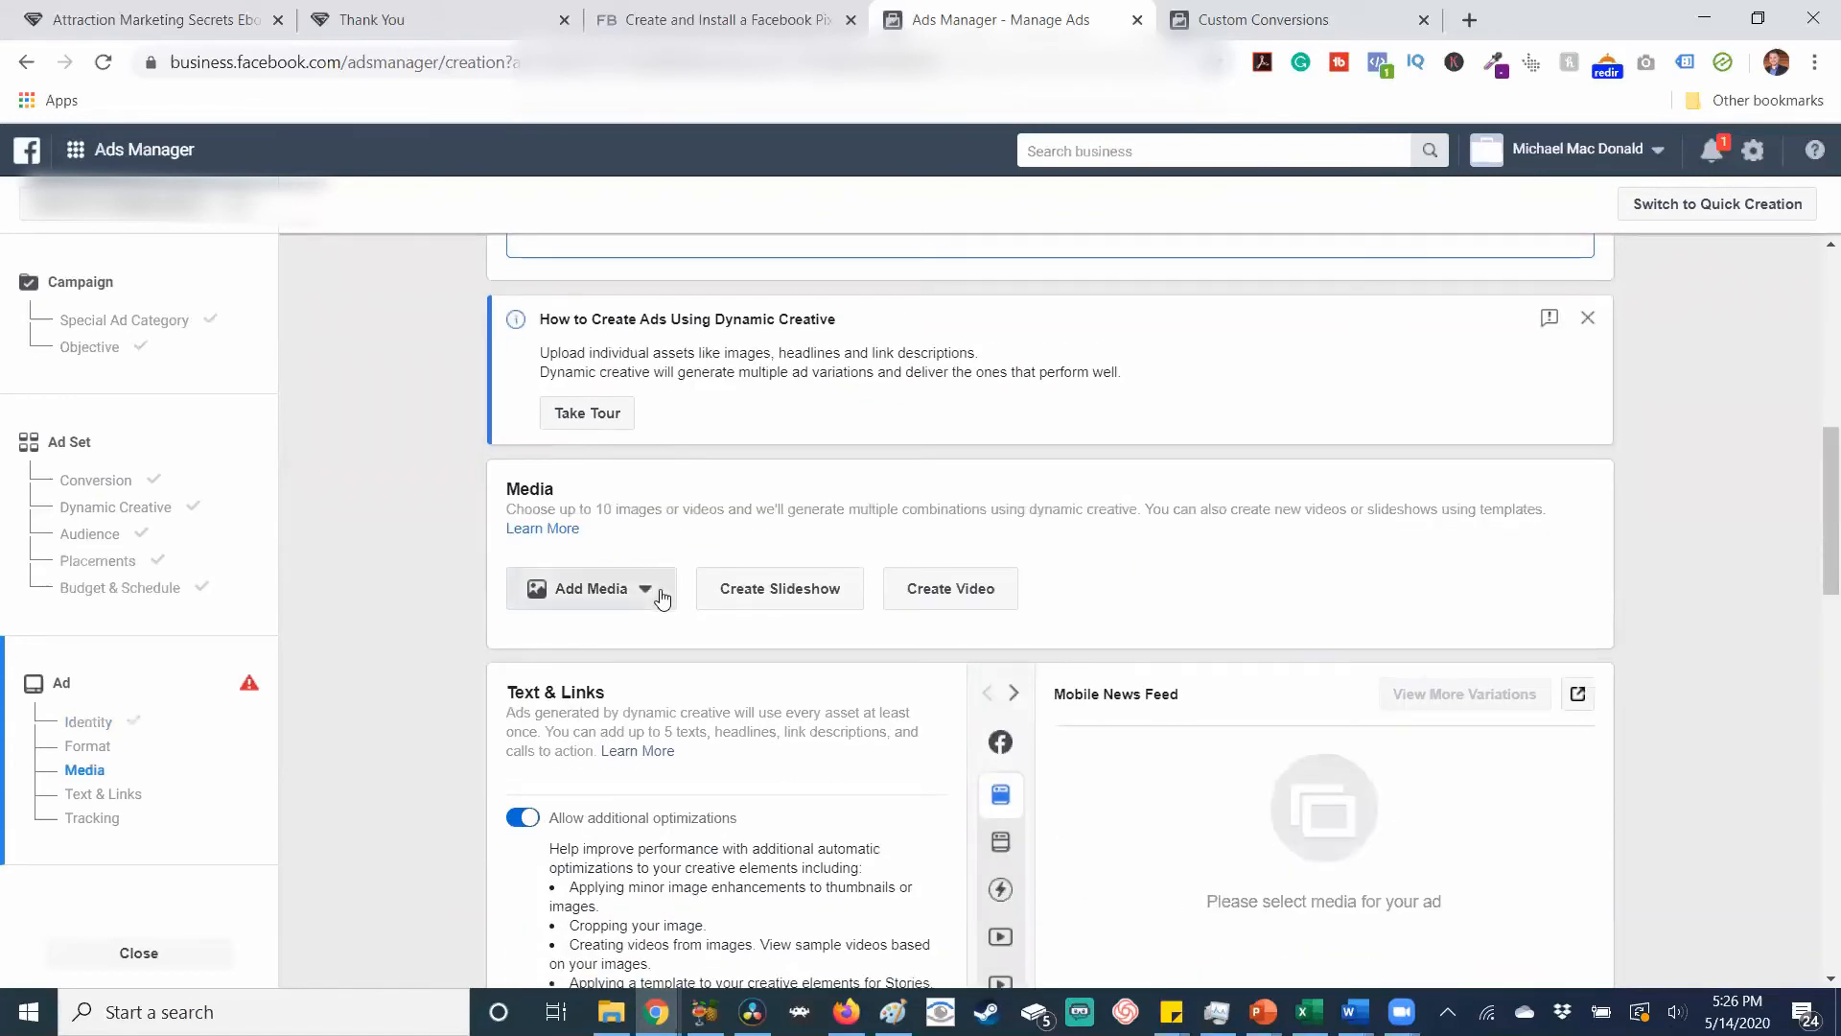
pyautogui.click(660, 595)
pyautogui.click(635, 637)
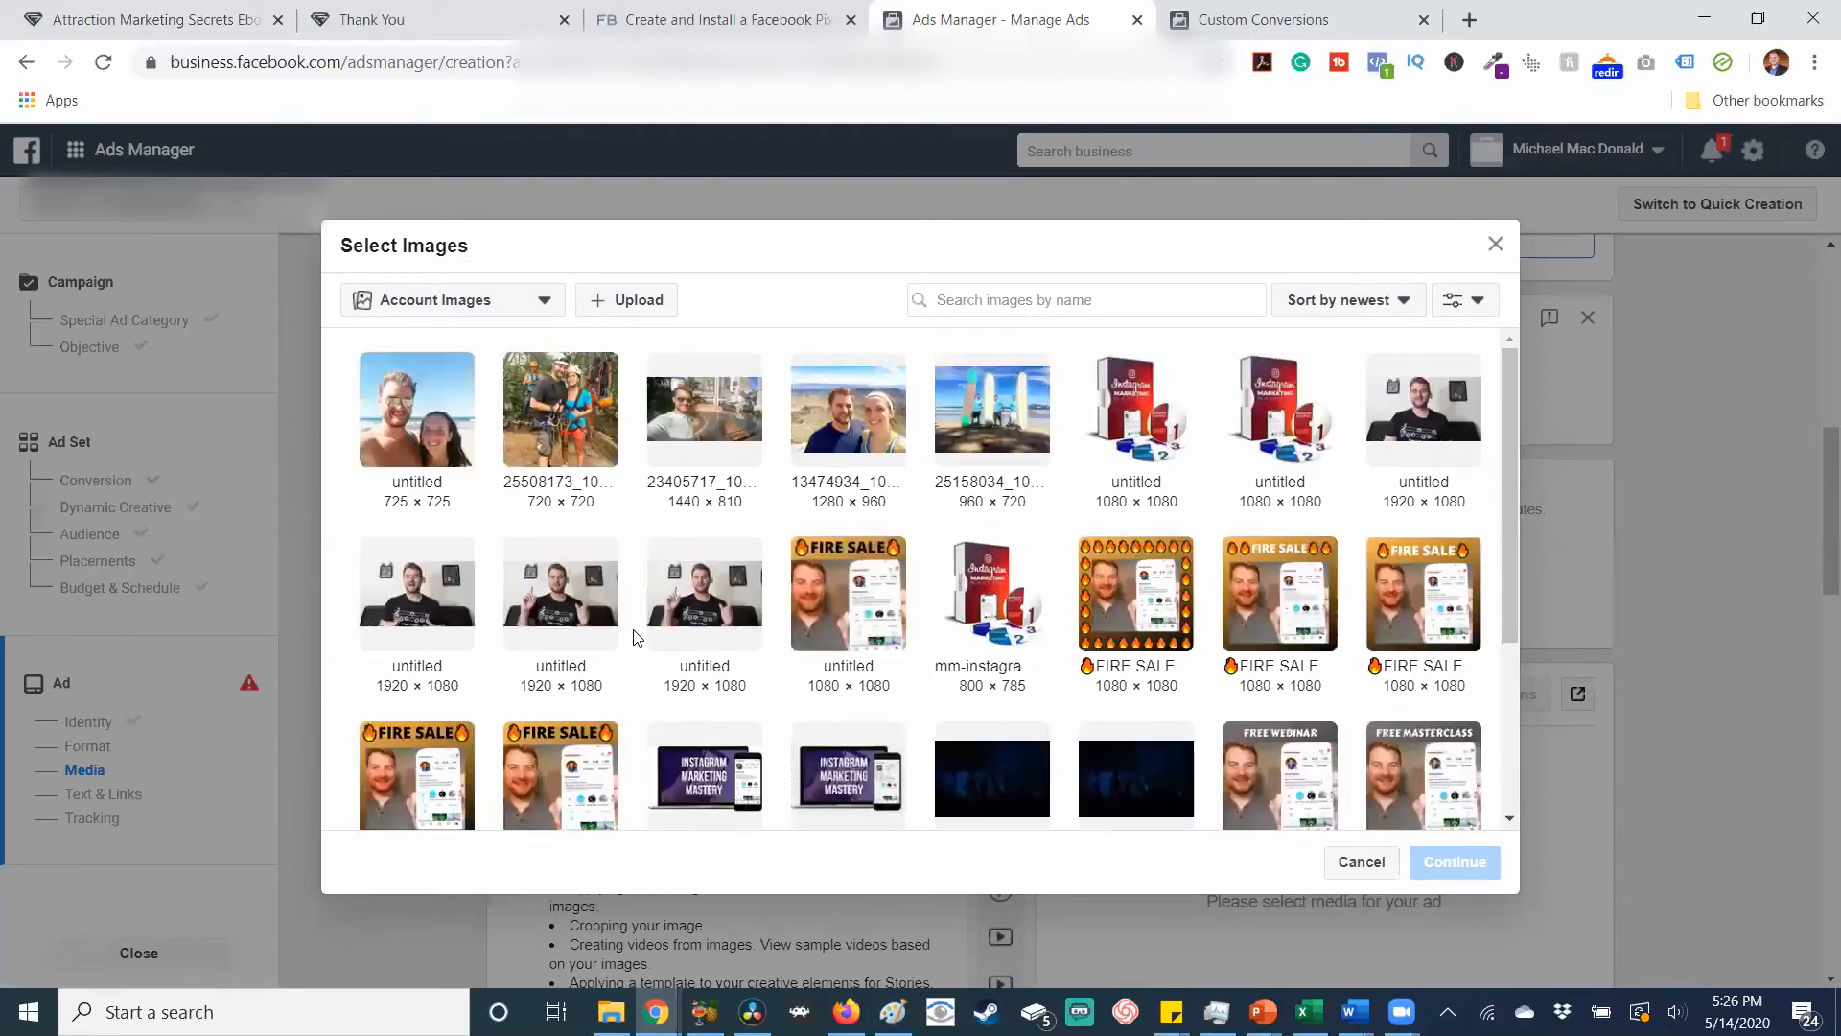
pyautogui.click(437, 449)
pyautogui.click(552, 425)
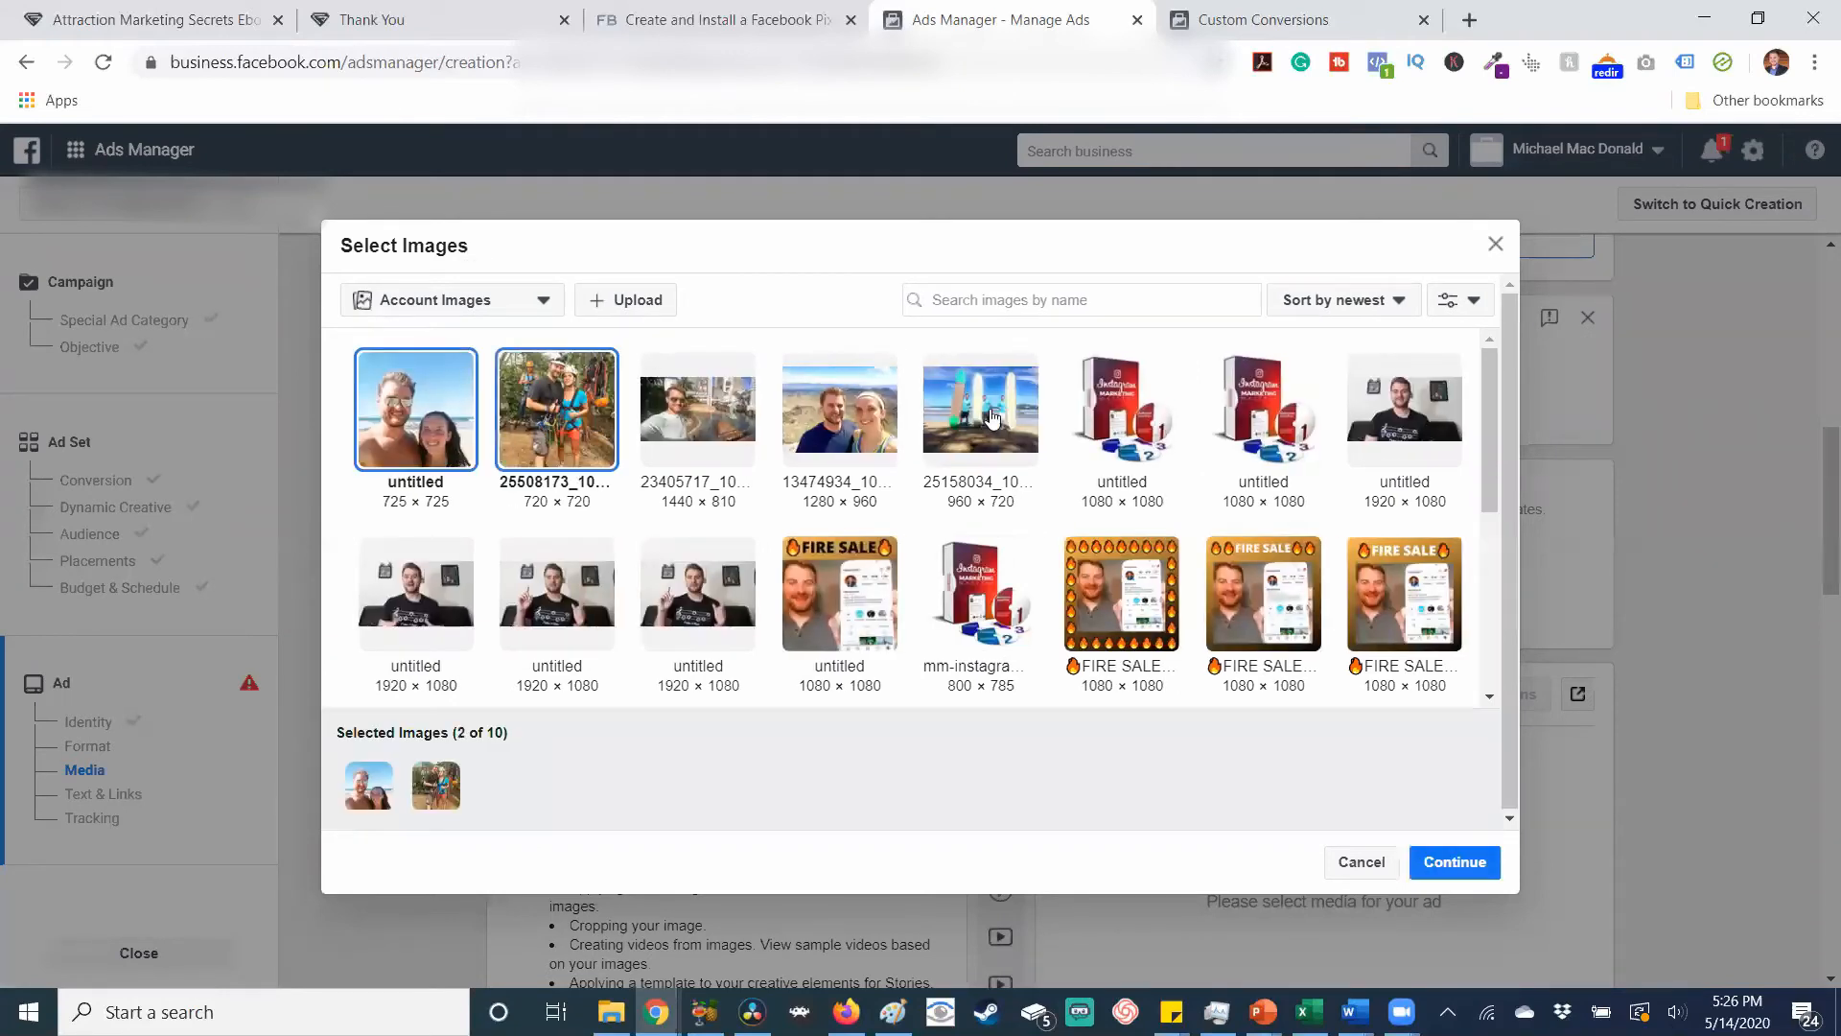
pyautogui.click(994, 420)
pyautogui.moveTo(1486, 408); pyautogui.dragTo(1484, 602)
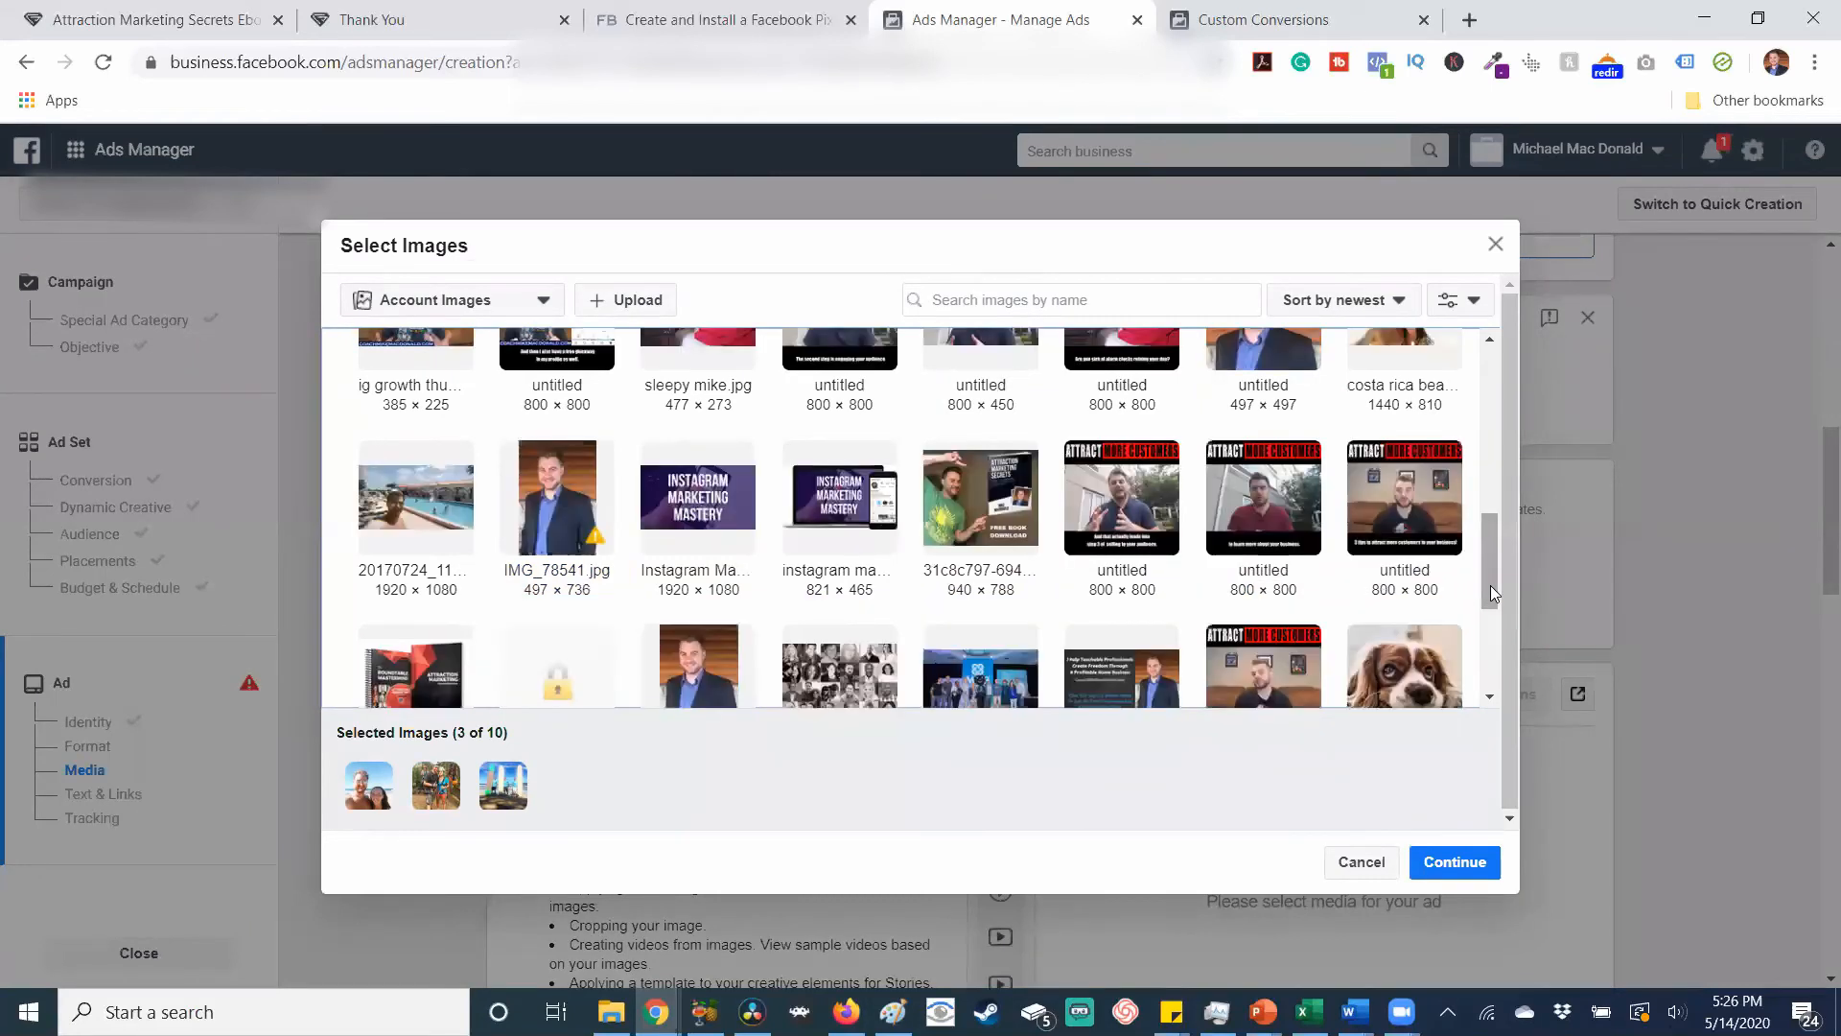
pyautogui.click(988, 512)
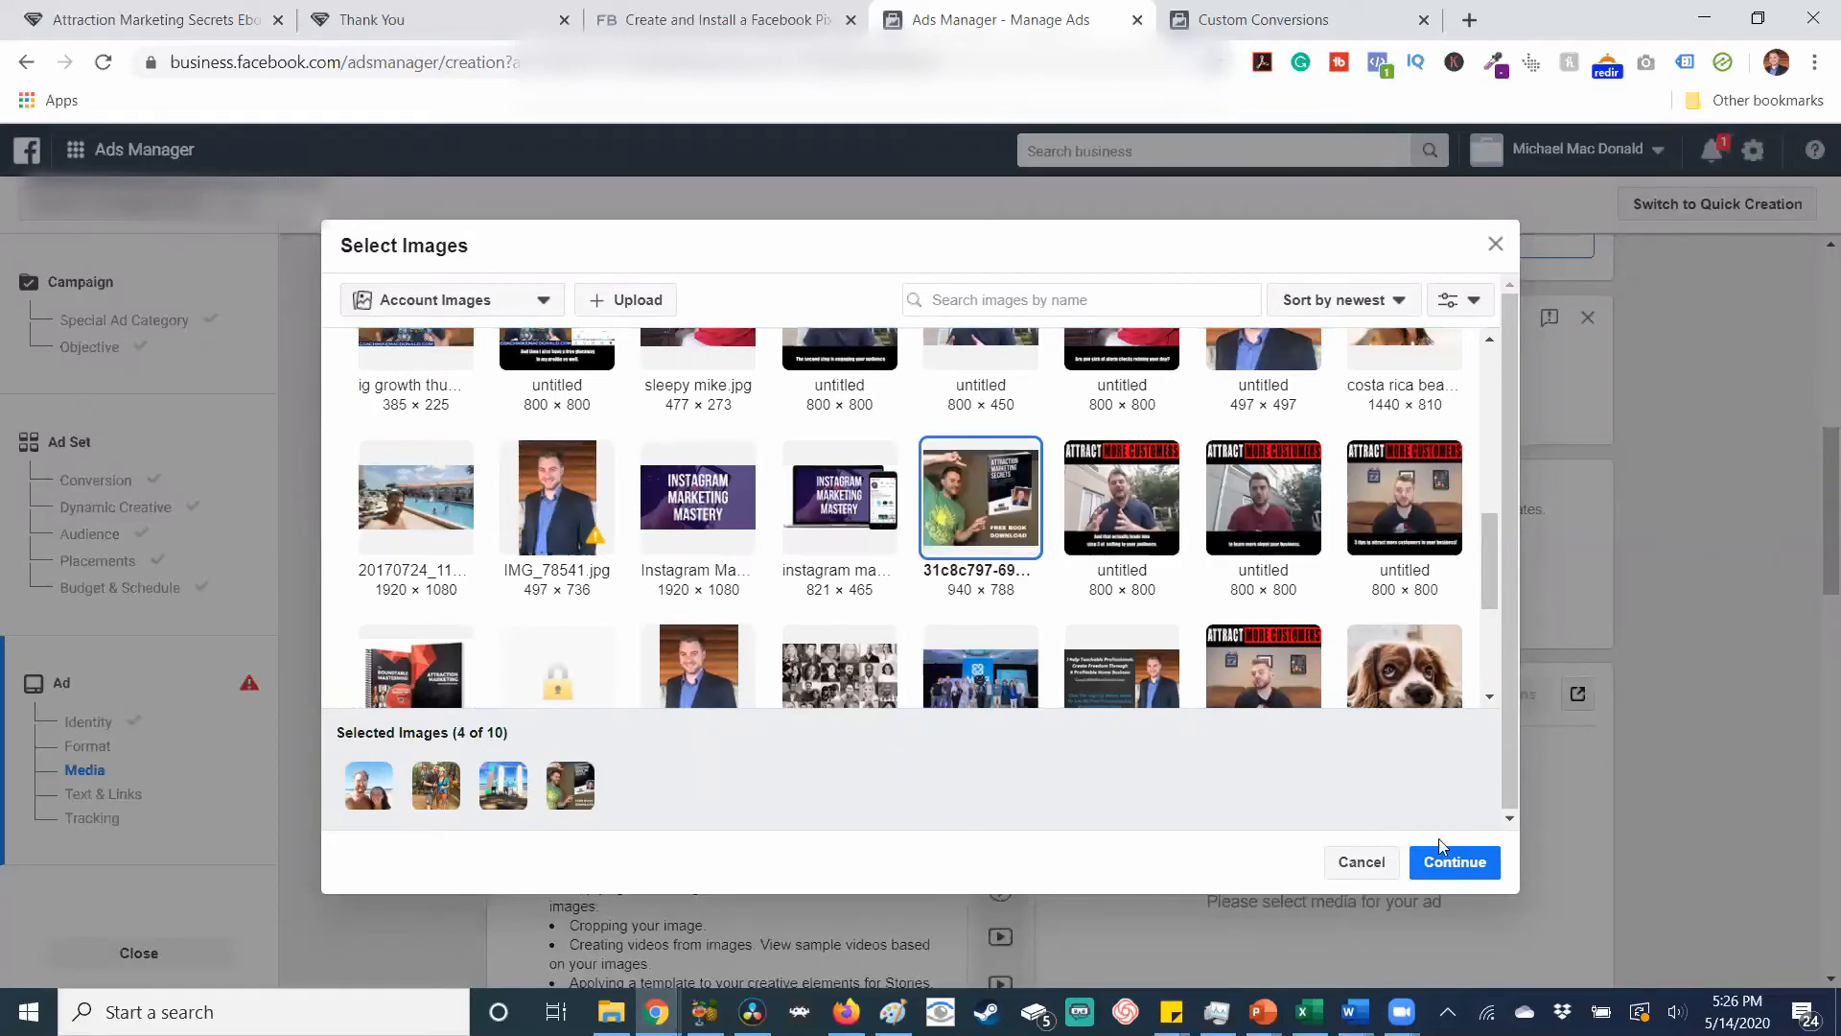
pyautogui.click(1384, 661)
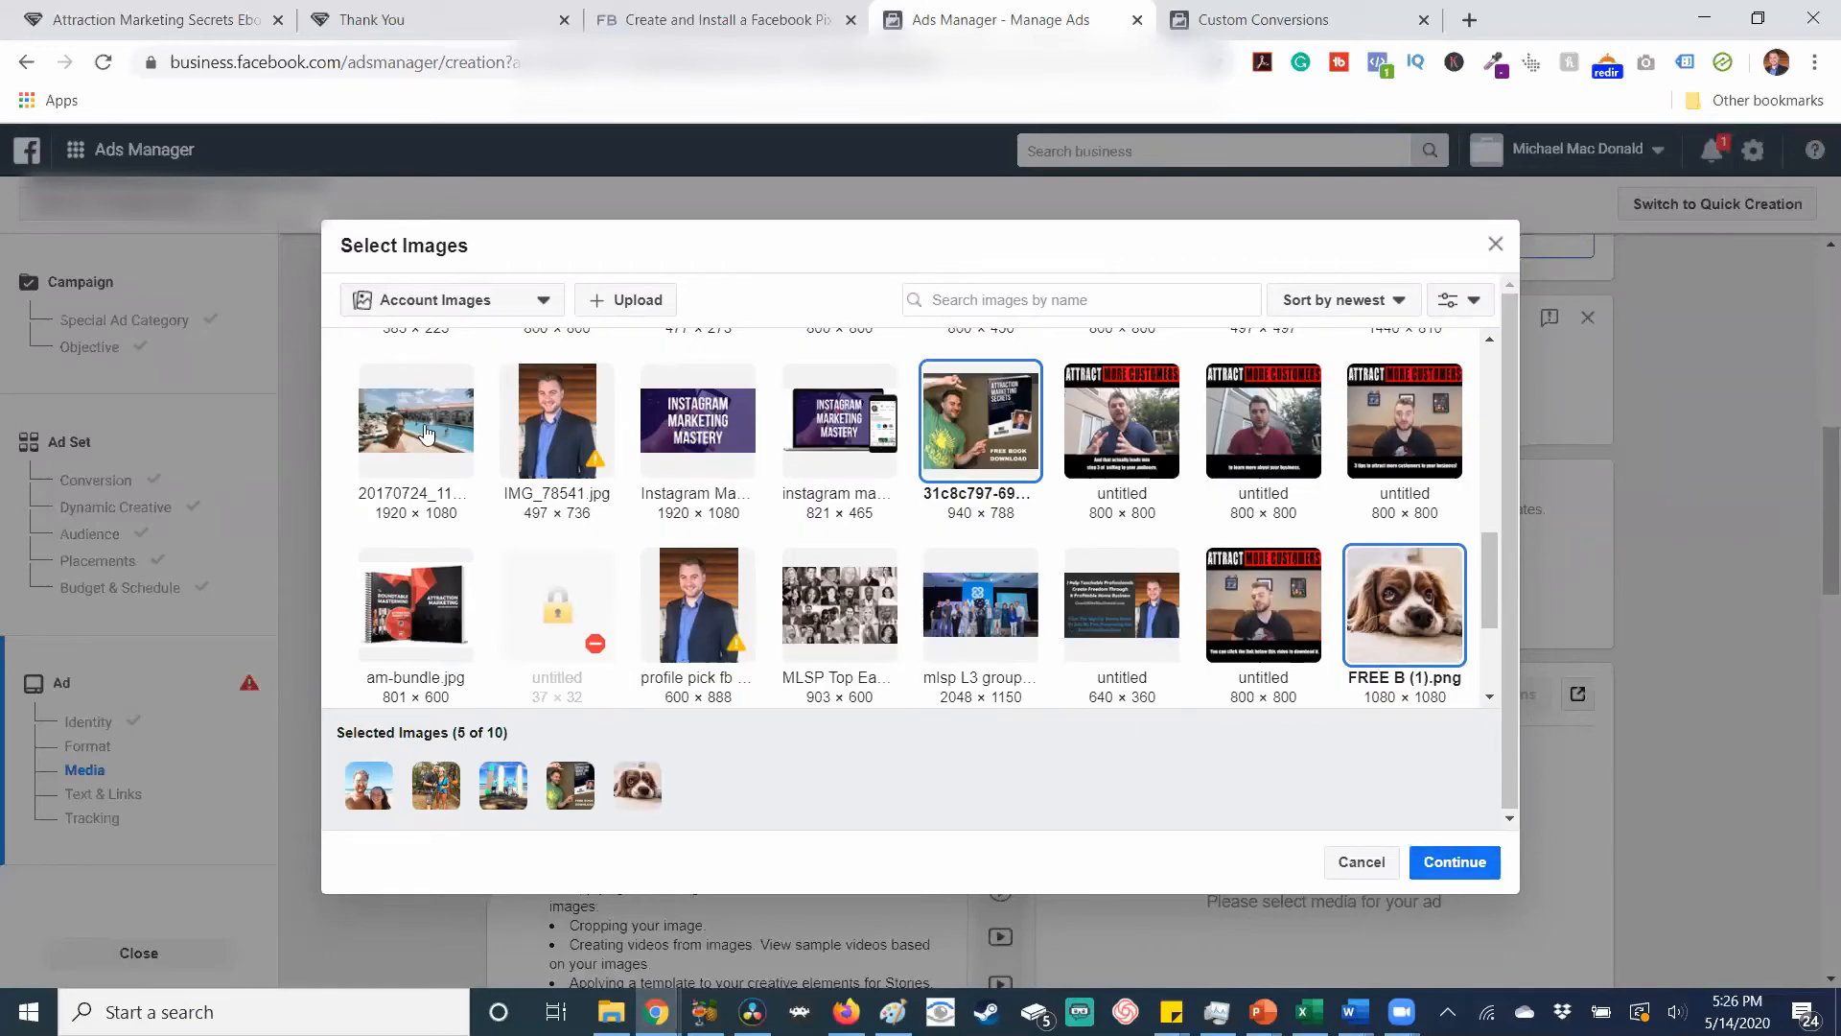
pyautogui.click(418, 429)
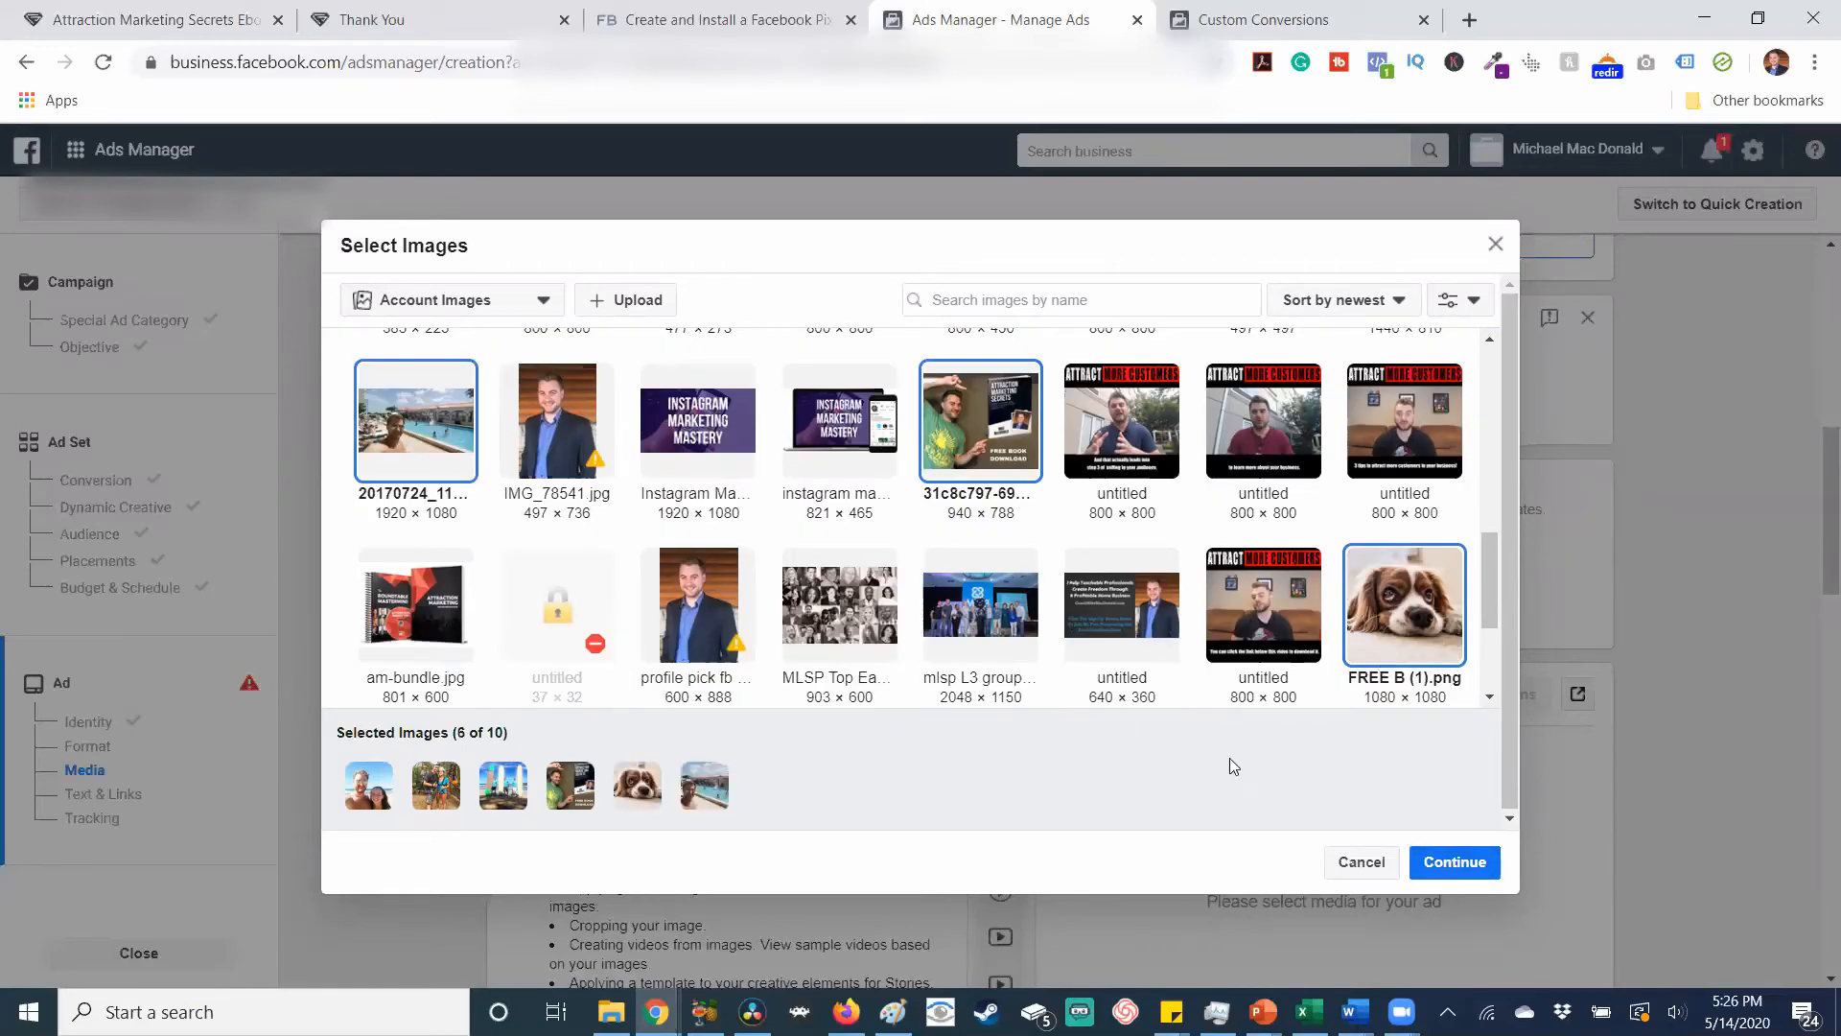
pyautogui.click(1483, 871)
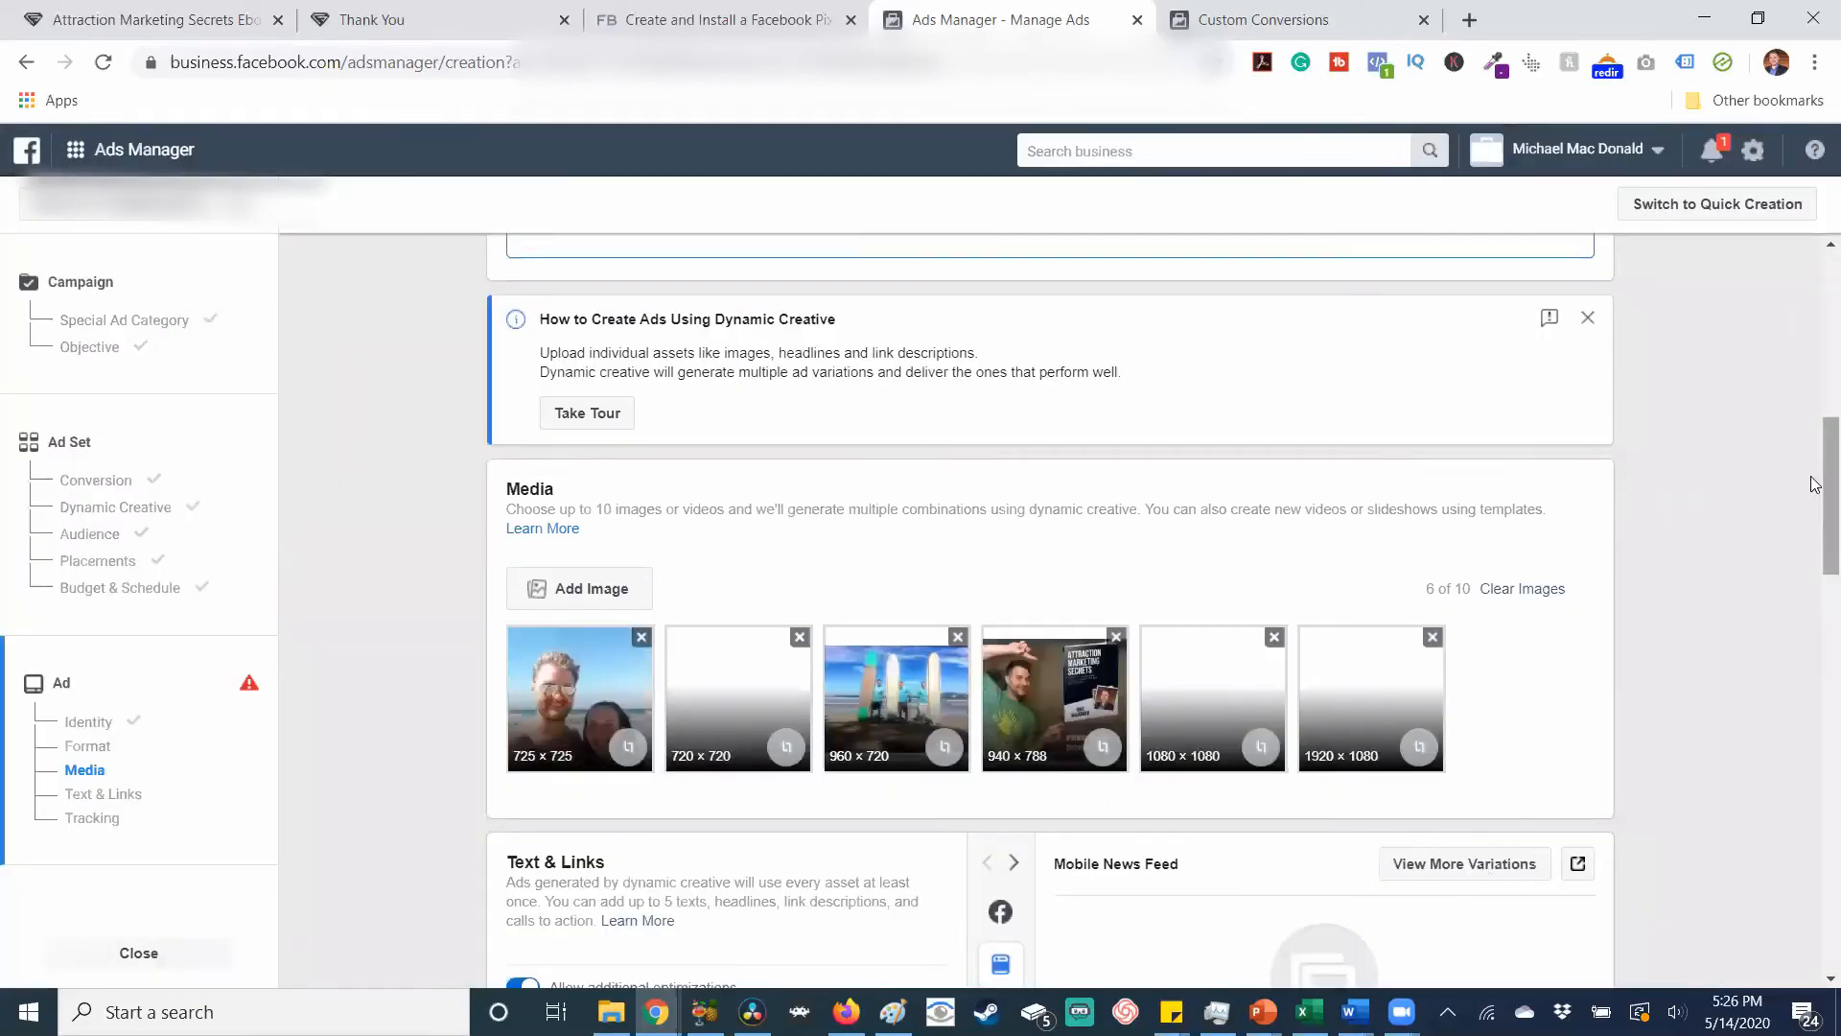
# Begin the ad's primary text with the line "Sick of begging people to buy your products?".
pyautogui.scroll(-6, 1815, 530)
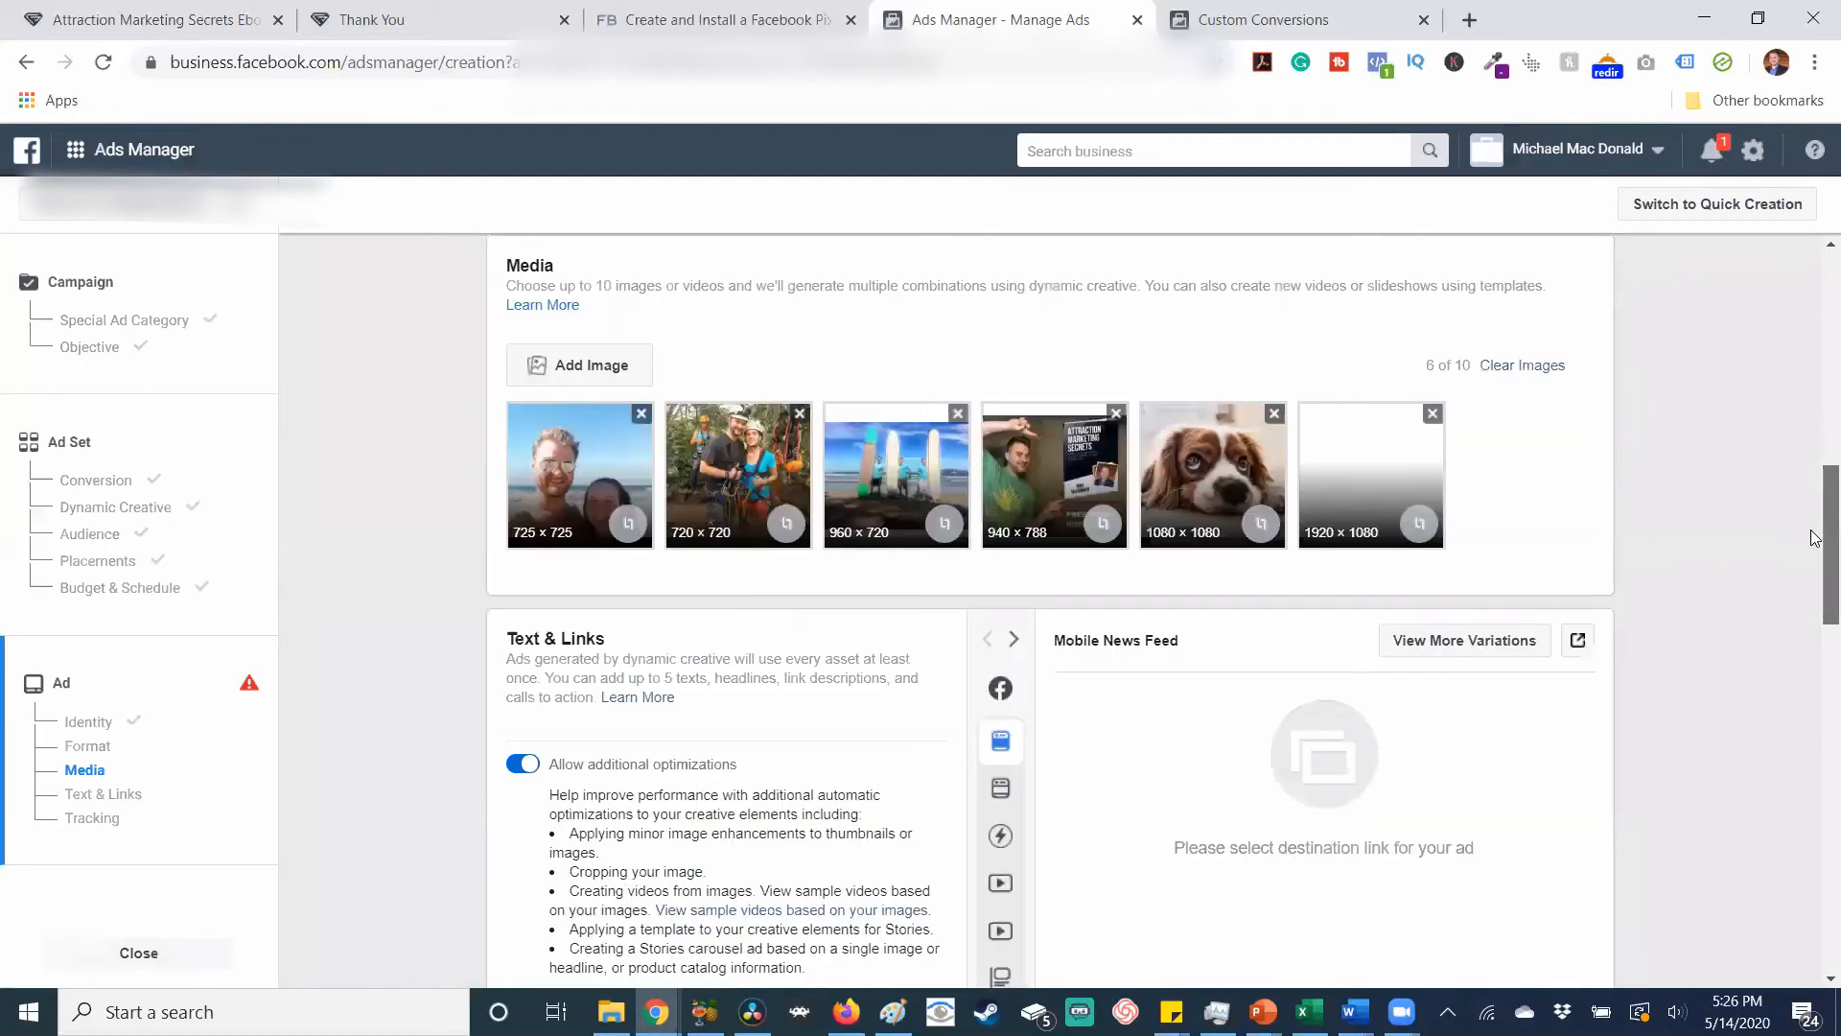
pyautogui.scroll(-2, 1816, 624)
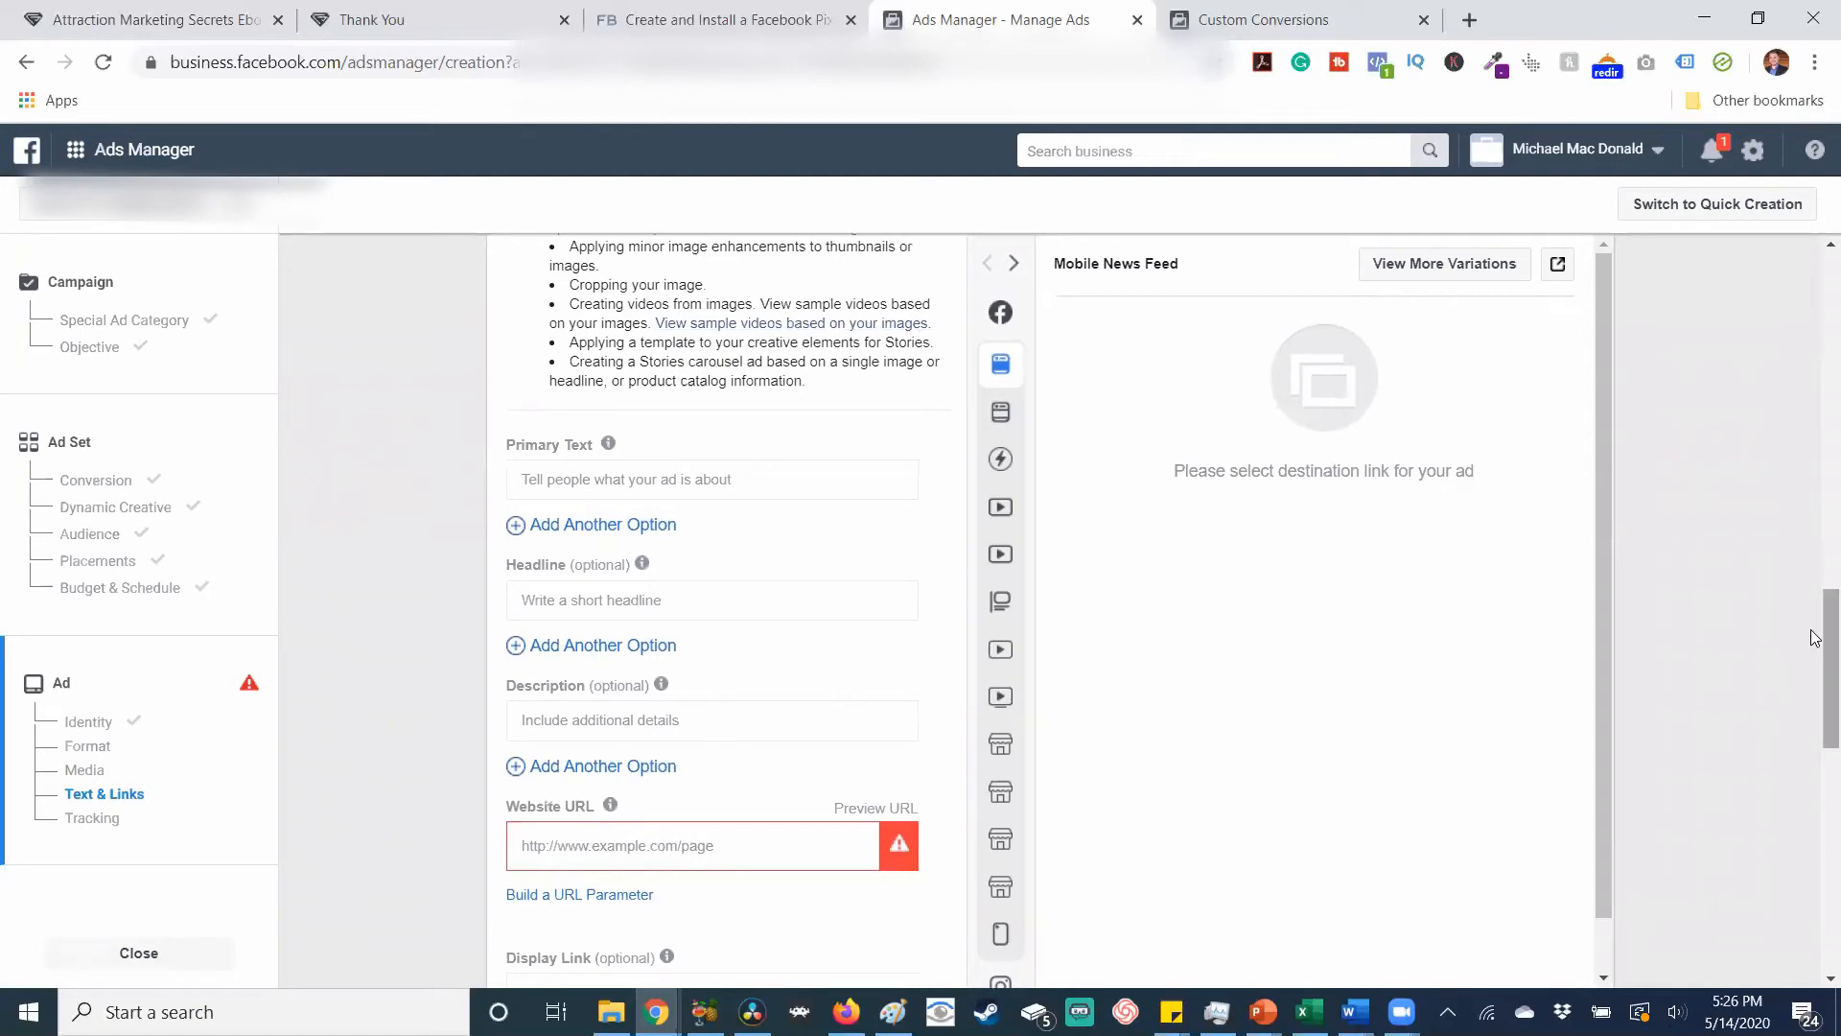
pyautogui.click(727, 477)
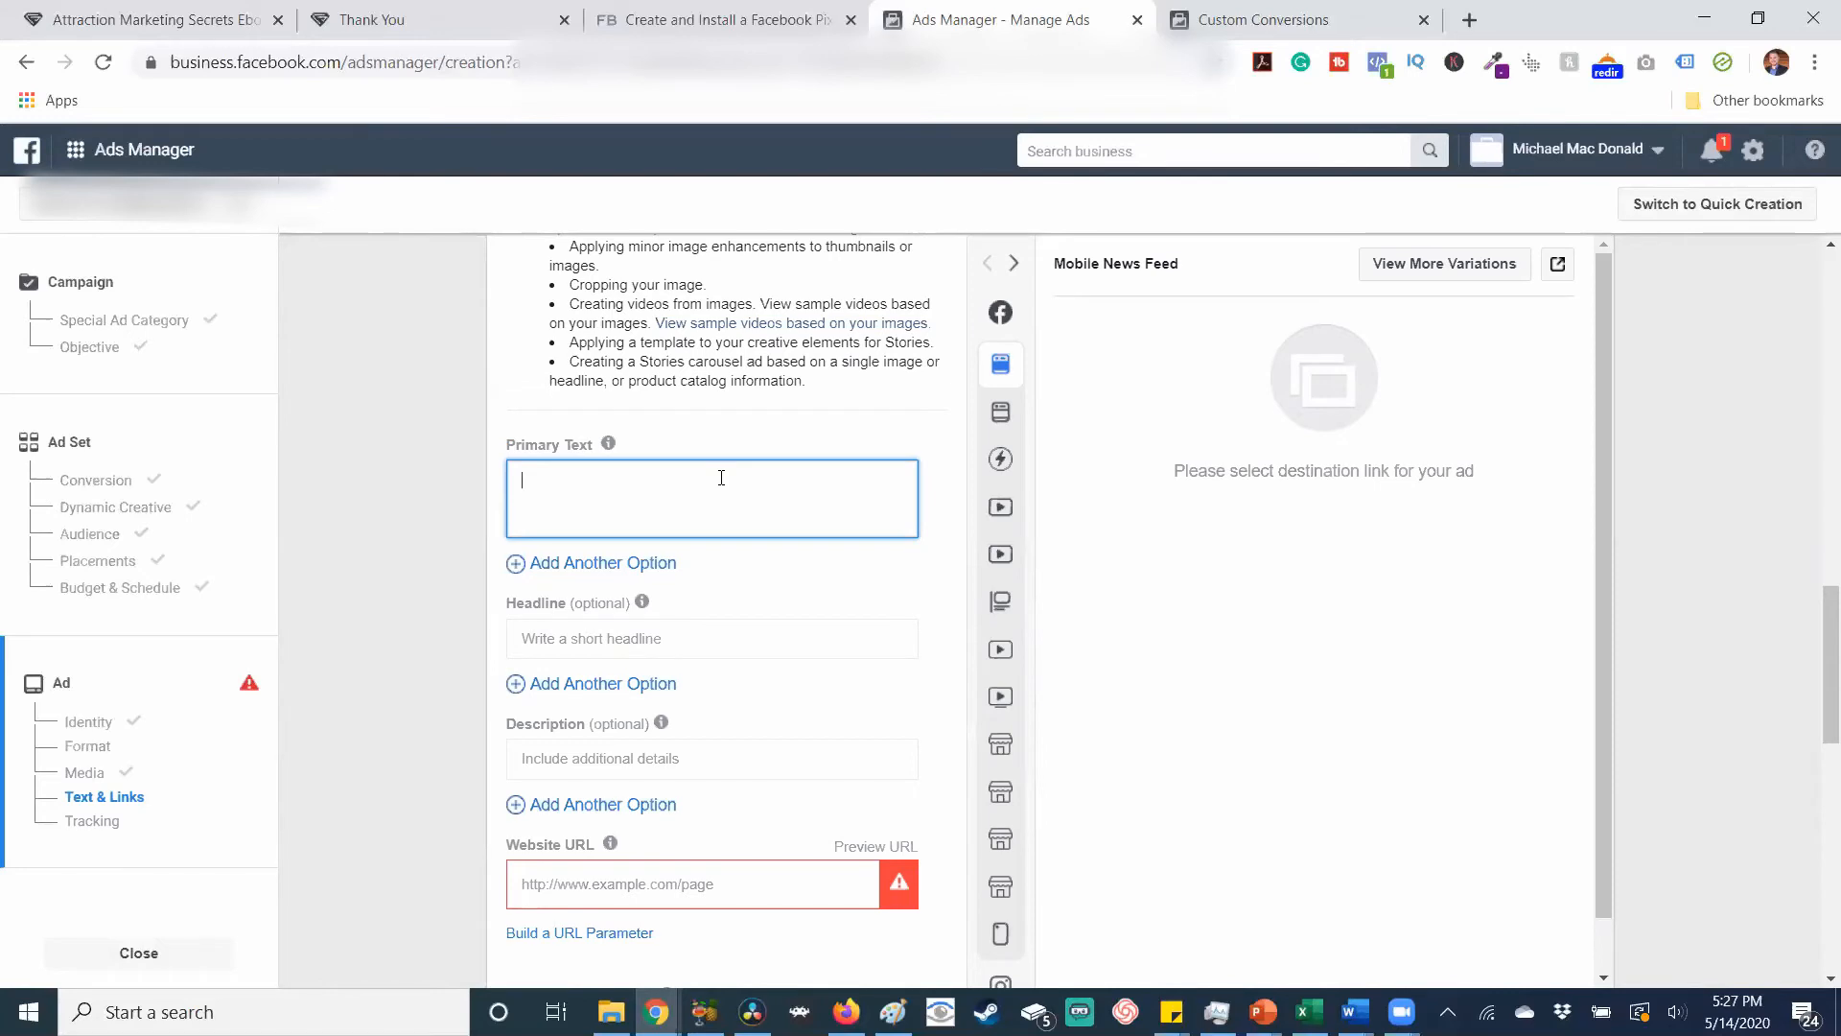
pyautogui.write('Sick of')
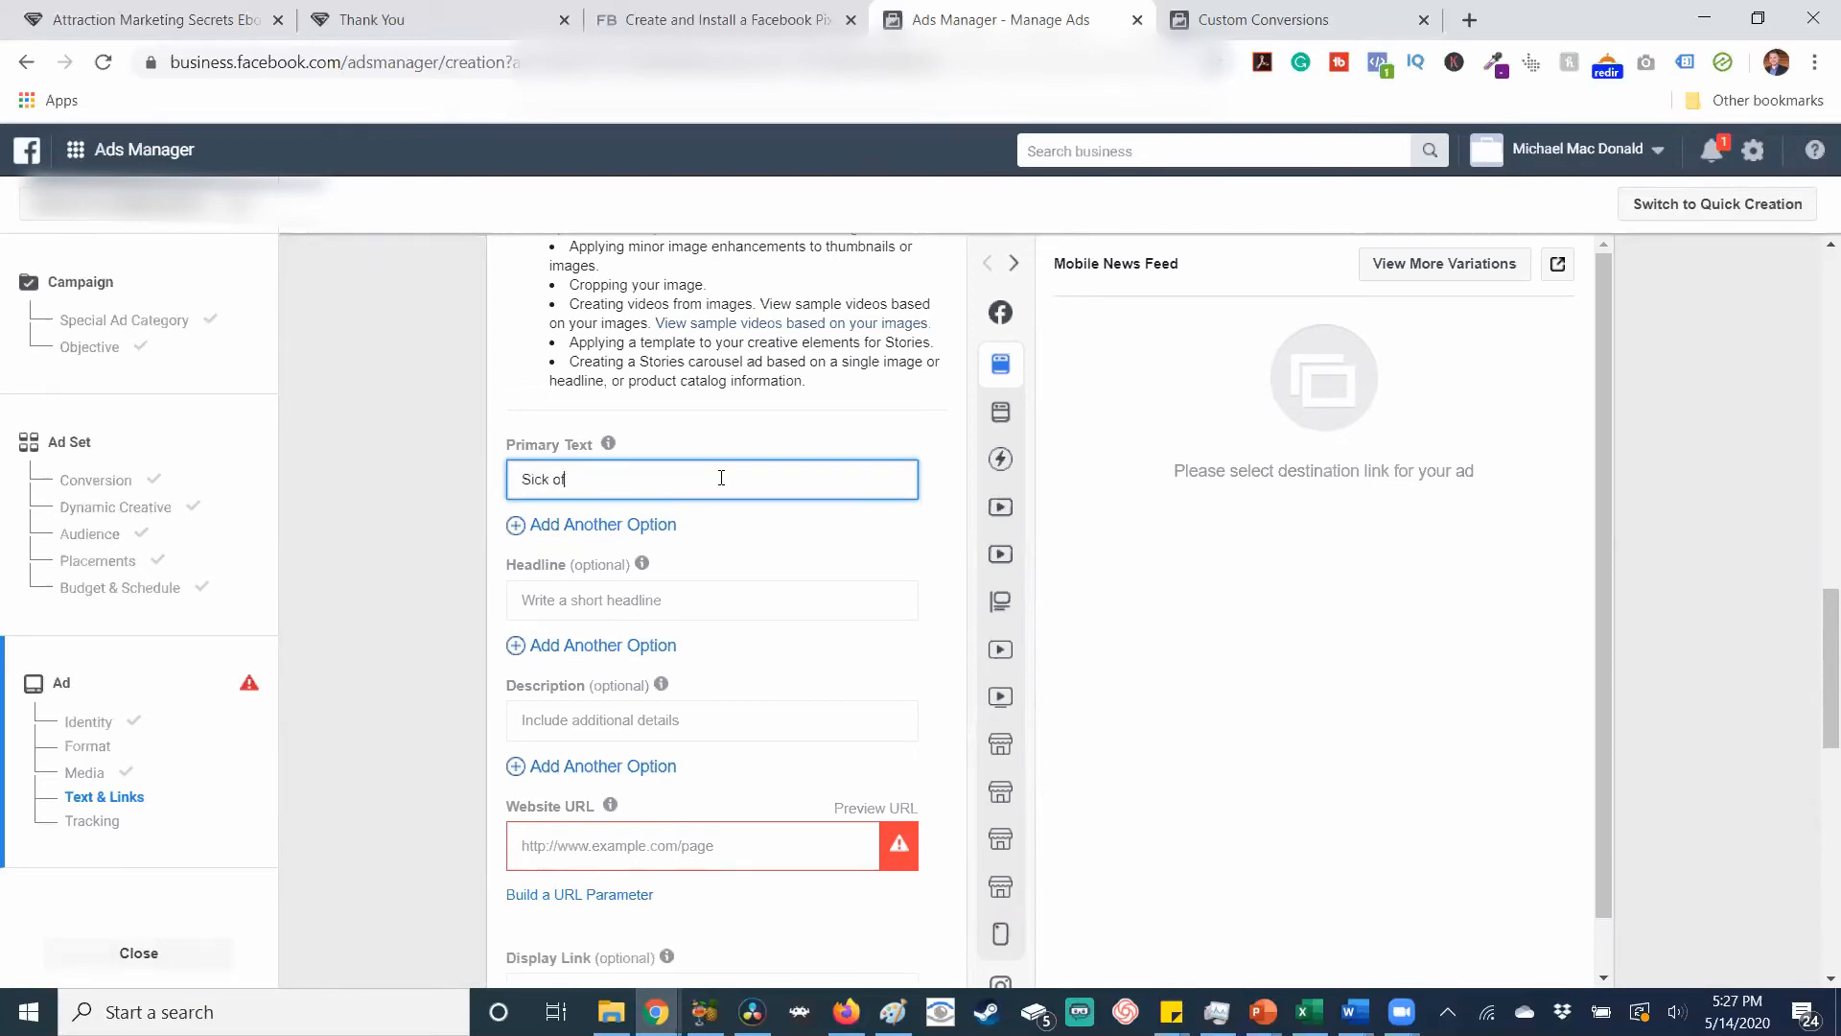
pyautogui.write(' begging people to ')
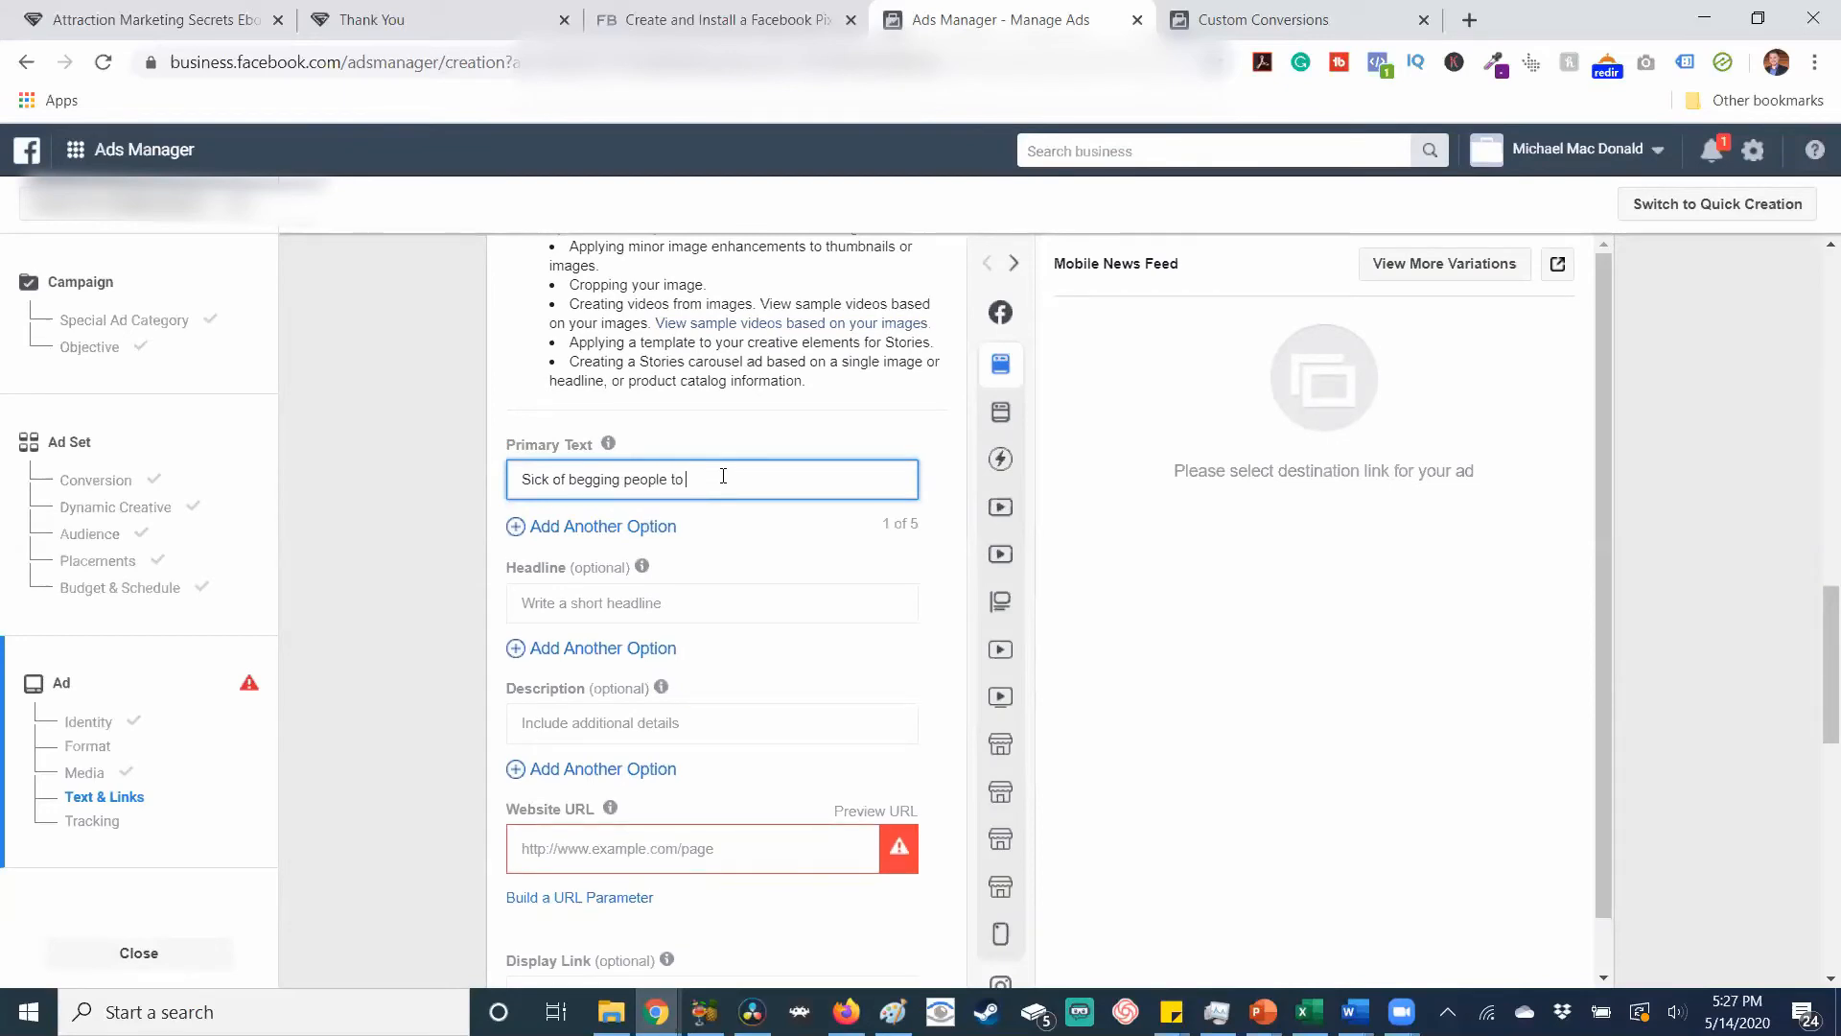
pyautogui.write('buy your products?')
pyautogui.press('Return')
# Add the line "Tired of Chasing uninterested prospects trying to make a sale?" to the primary text, followed by a blank line.
pyautogui.write('Tired')
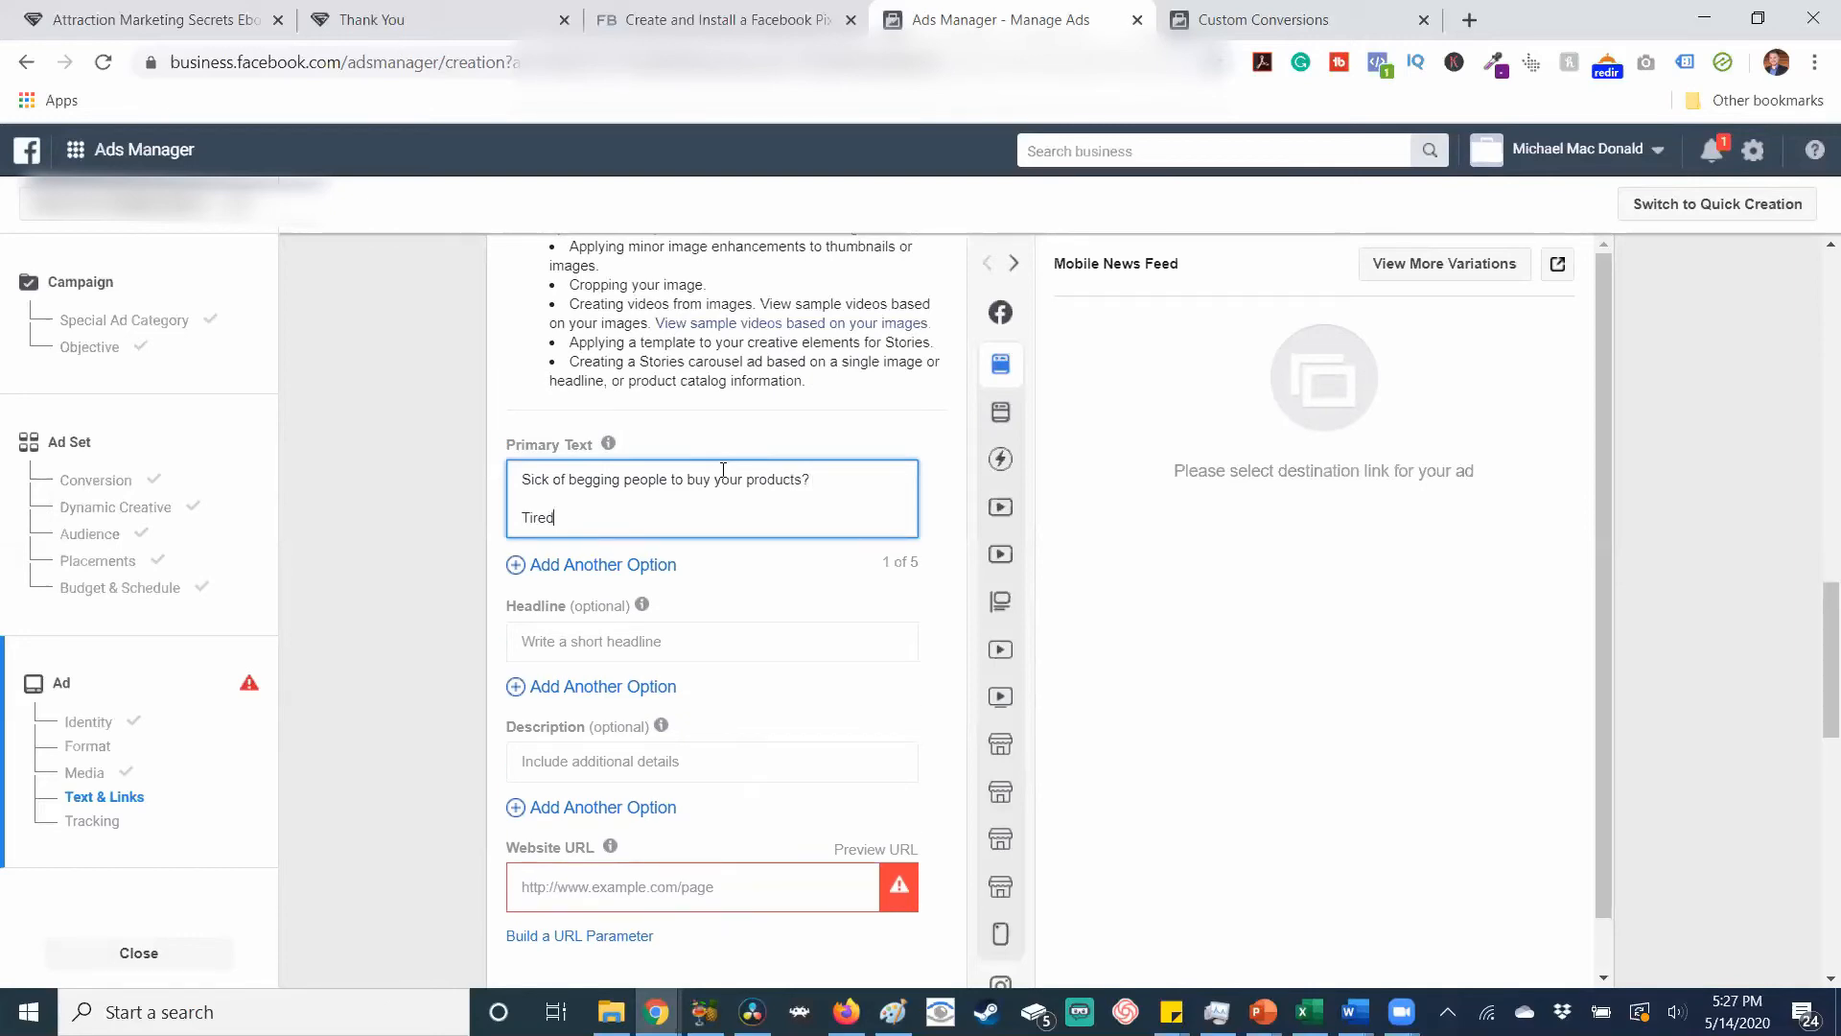
pyautogui.write(' of Chasing p')
pyautogui.press('BackSpace')
pyautogui.write('in')
pyautogui.press('BackSpace')
pyautogui.write('uninterested prospects try')
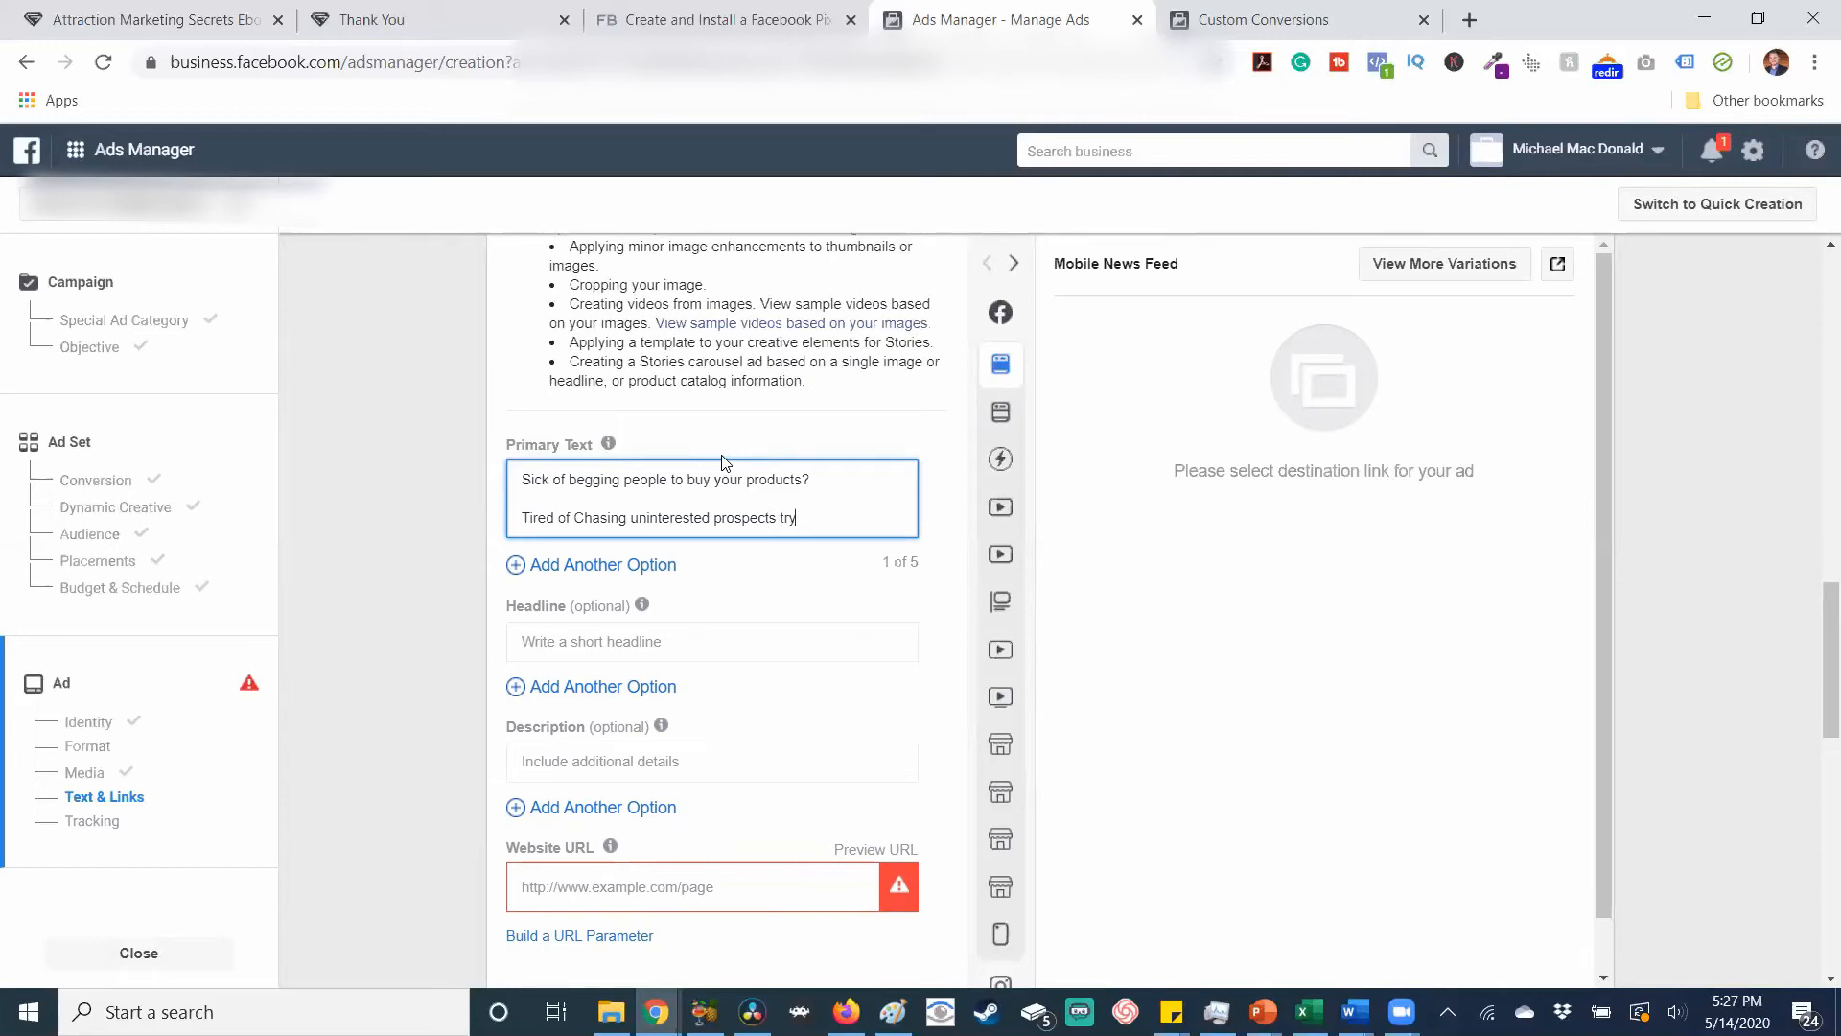
pyautogui.write('ing to make a')
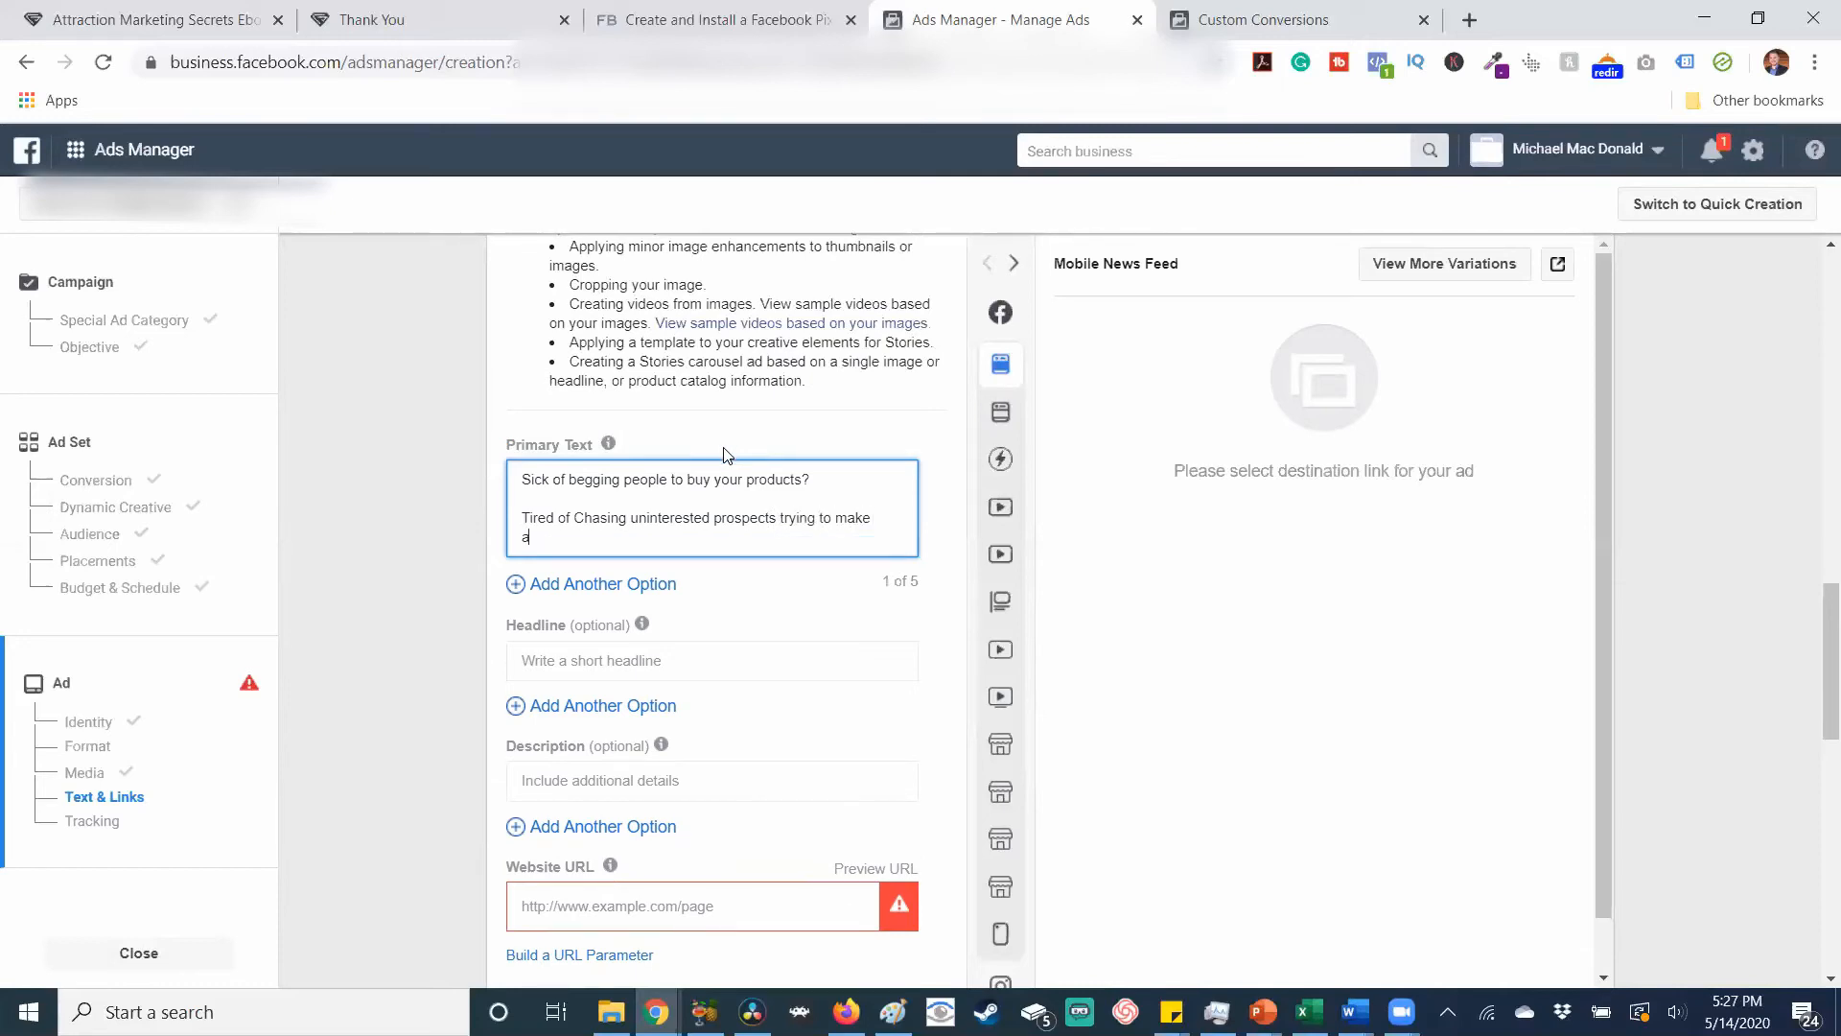
pyautogui.write(' sale?')
pyautogui.press('Return')
pyautogui.press('Return')
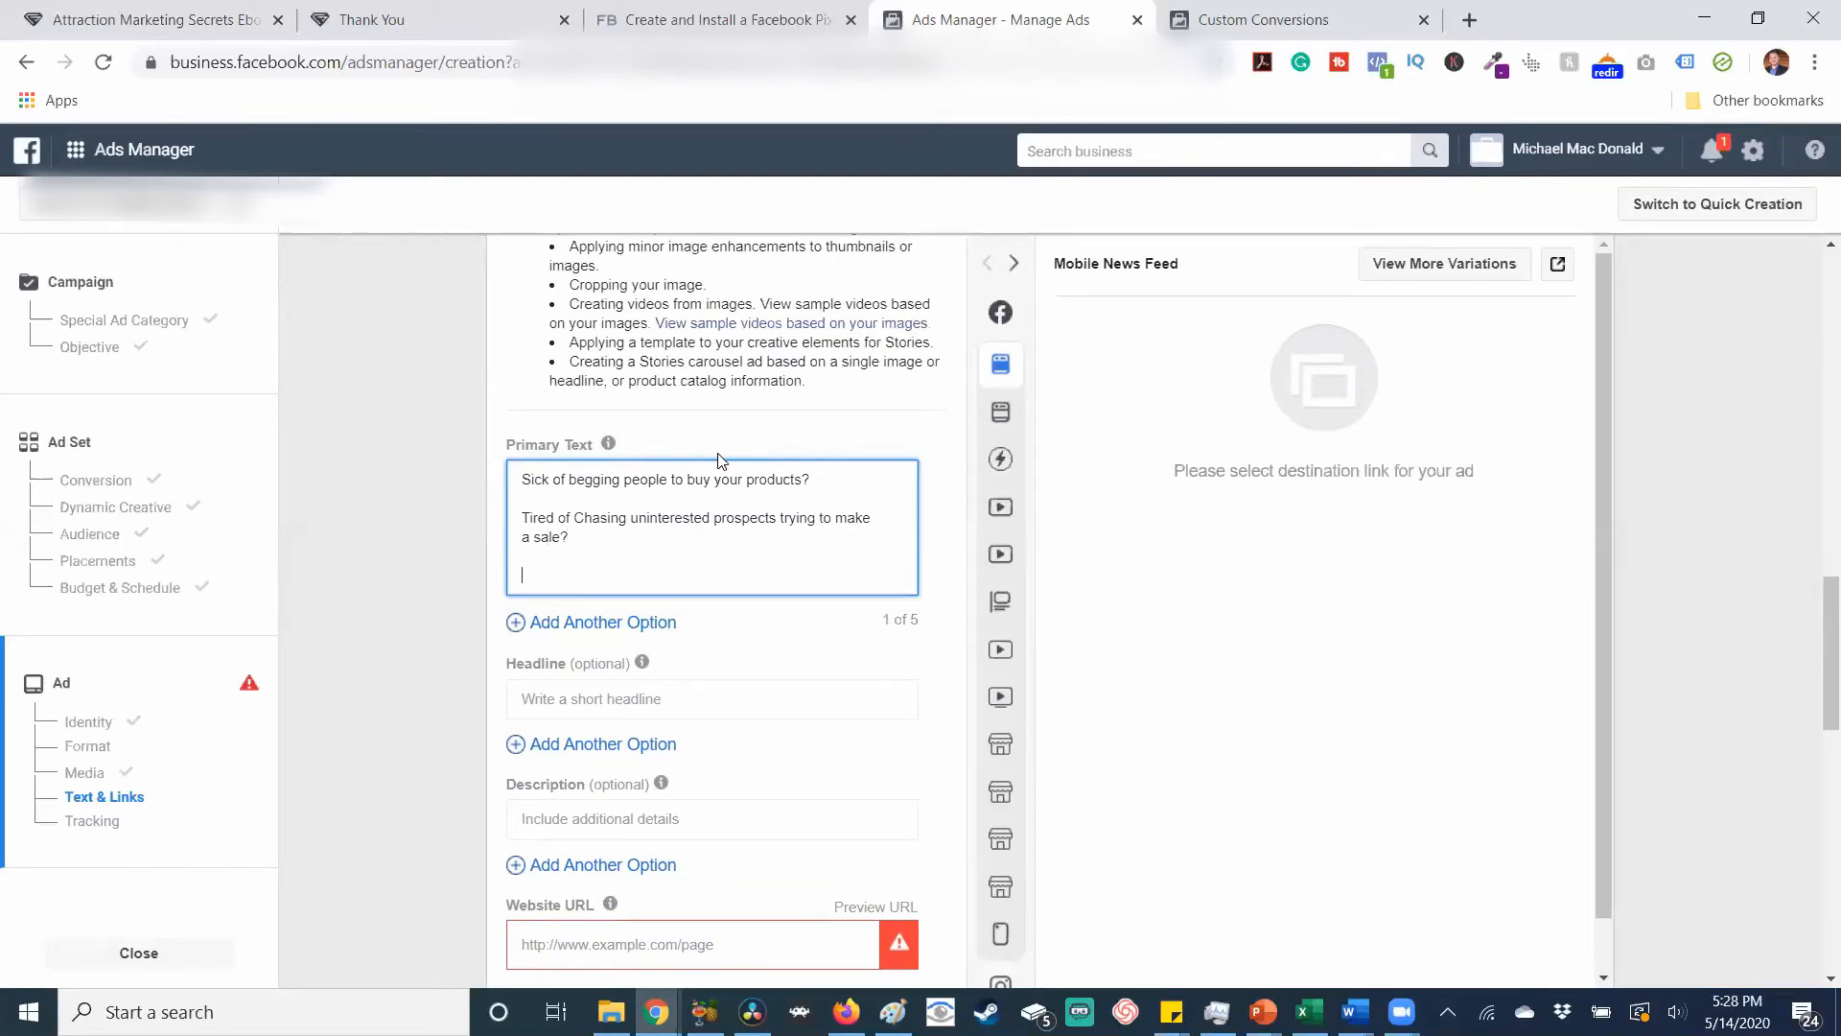
# Add the line "I don't think that's right!" to the primary text, followed by a blank line.
pyautogui.write('Stop')
pyautogui.press('BackSpace')
pyautogui.press('BackSpace')
pyautogui.press('BackSpace')
pyautogui.press('BackSpace')
pyautogui.write("I don't think that's right!")
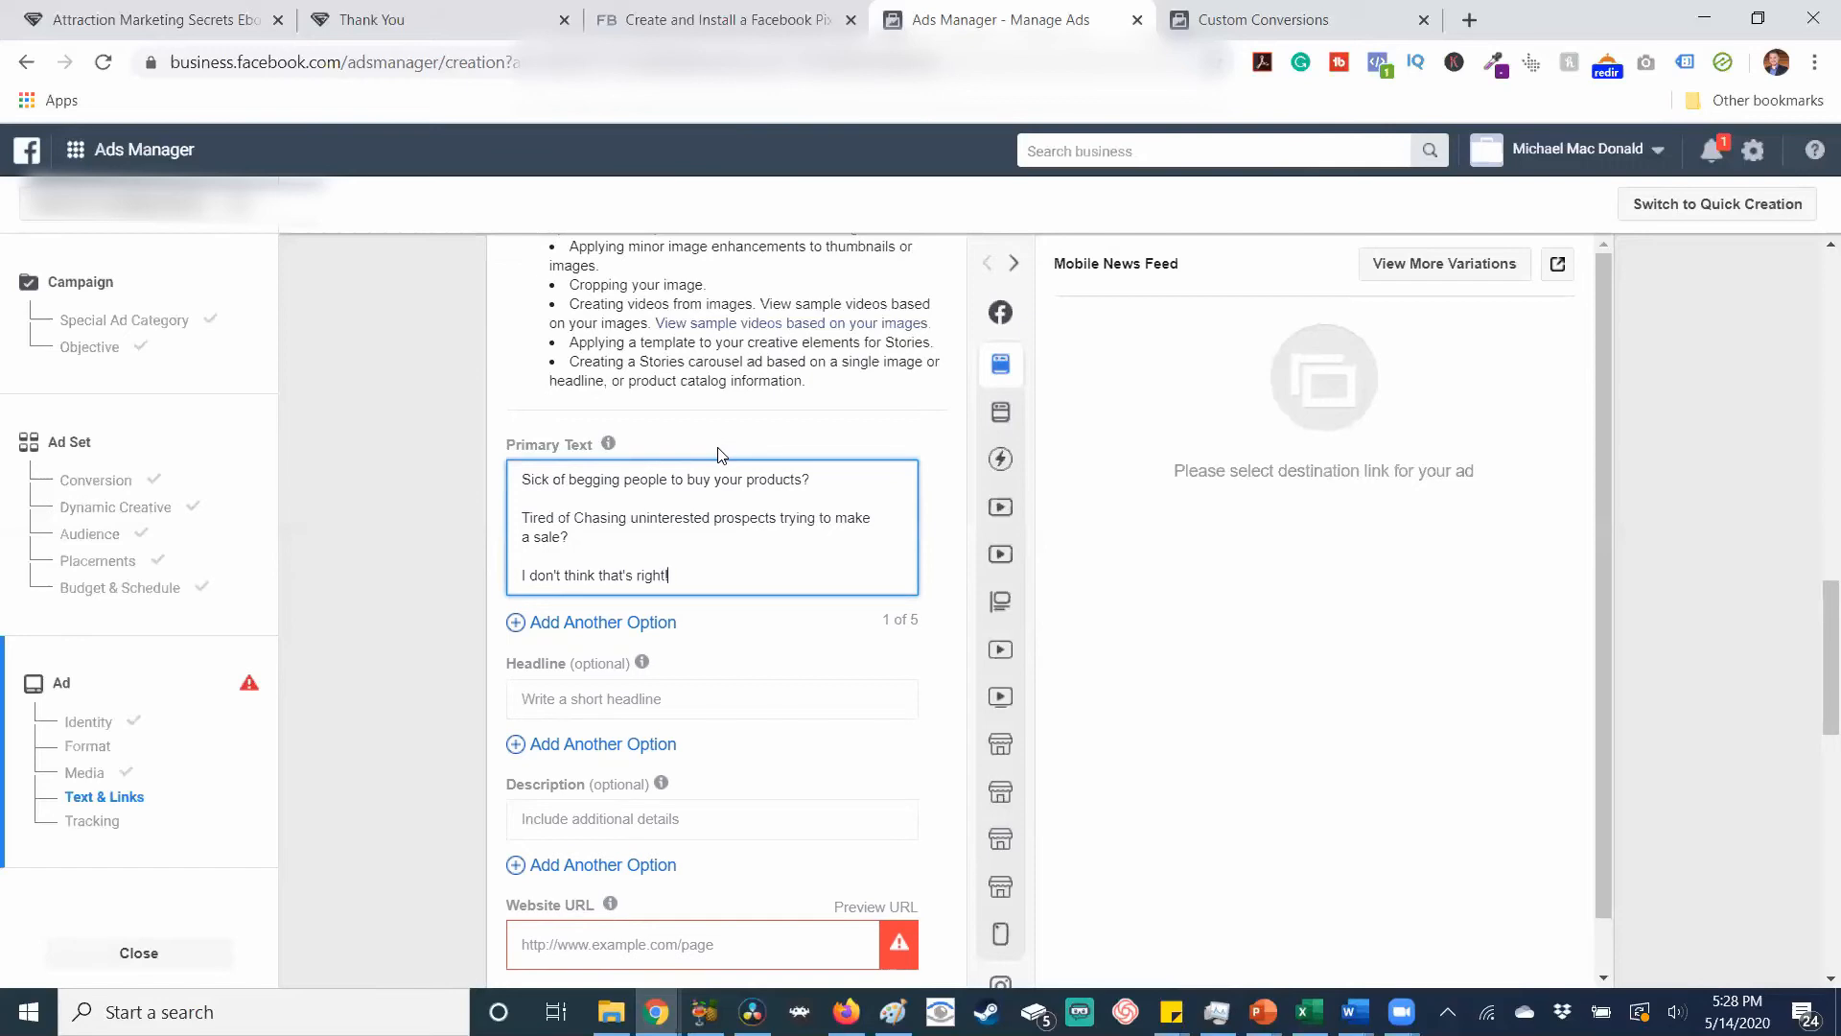
pyautogui.press('Return')
pyautogui.press('Return')
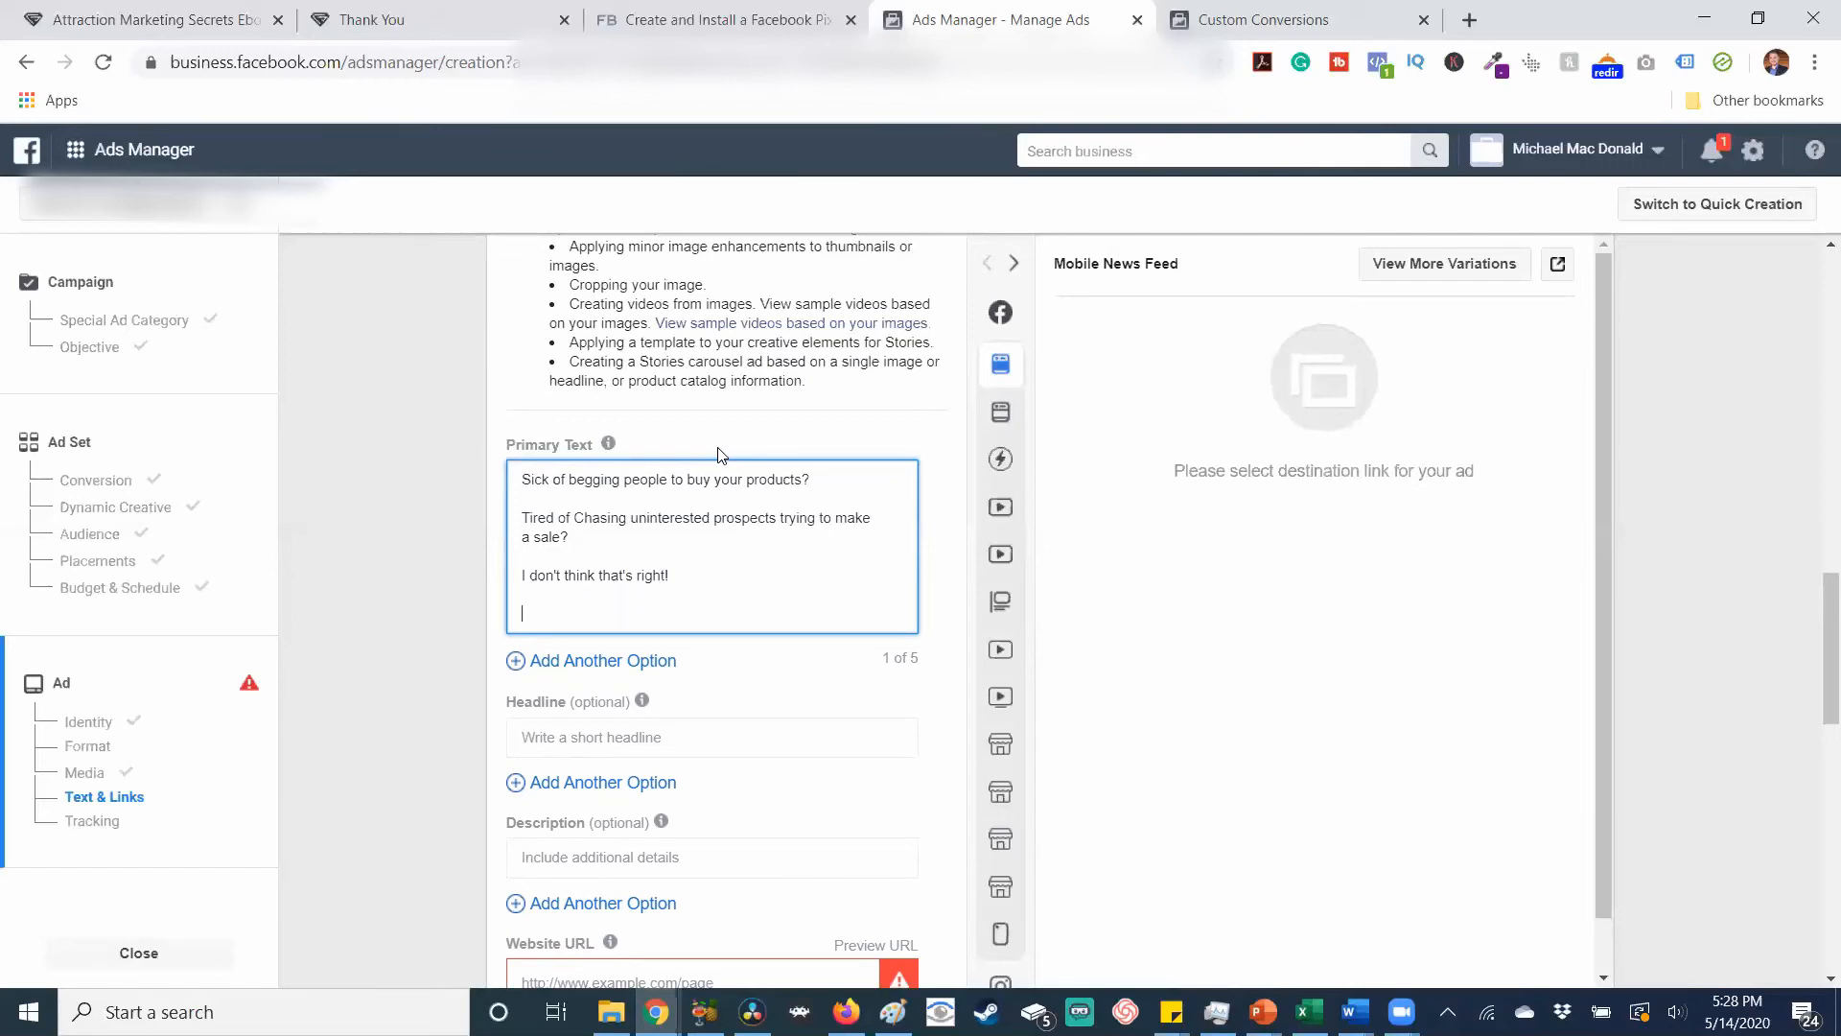
# Add "Download my free Attraction marketing secrets ebook, and learn how to get a flood of buyers for your business with digital marketing." to the primary text.
pyautogui.write('Download my free Attraction marketing')
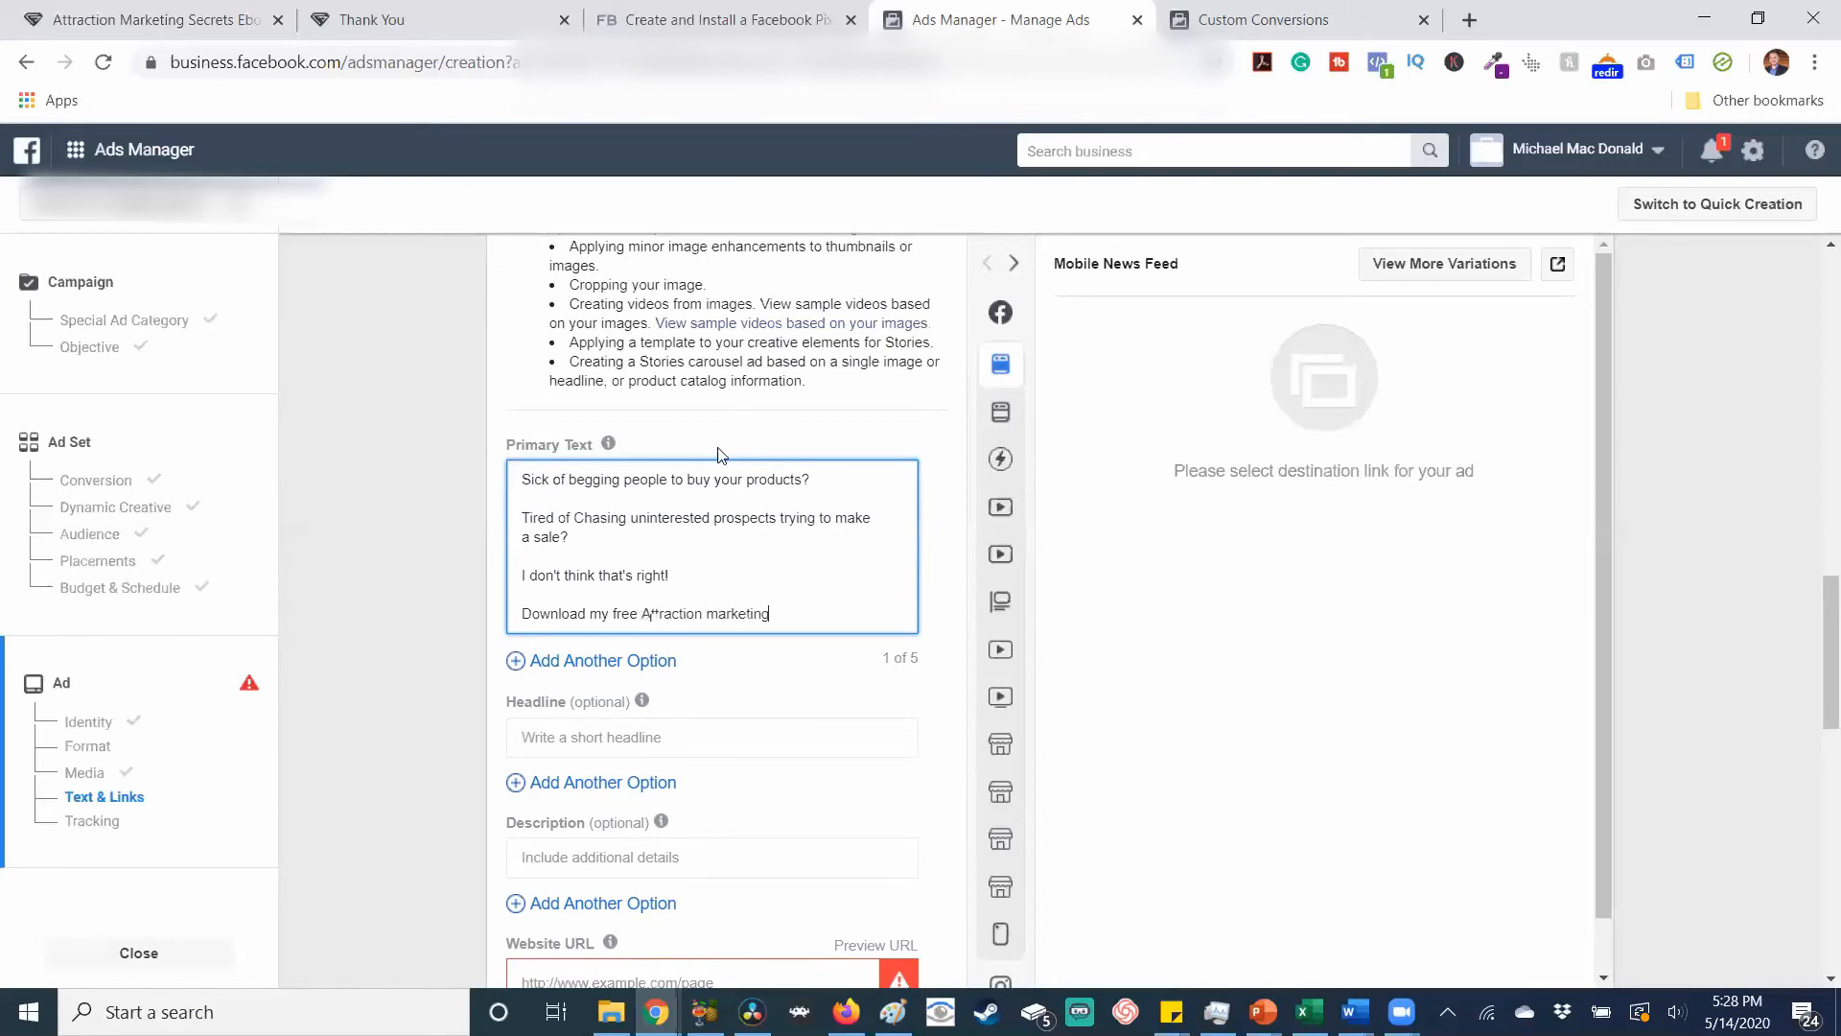
pyautogui.write(' secrets ebook, and lear')
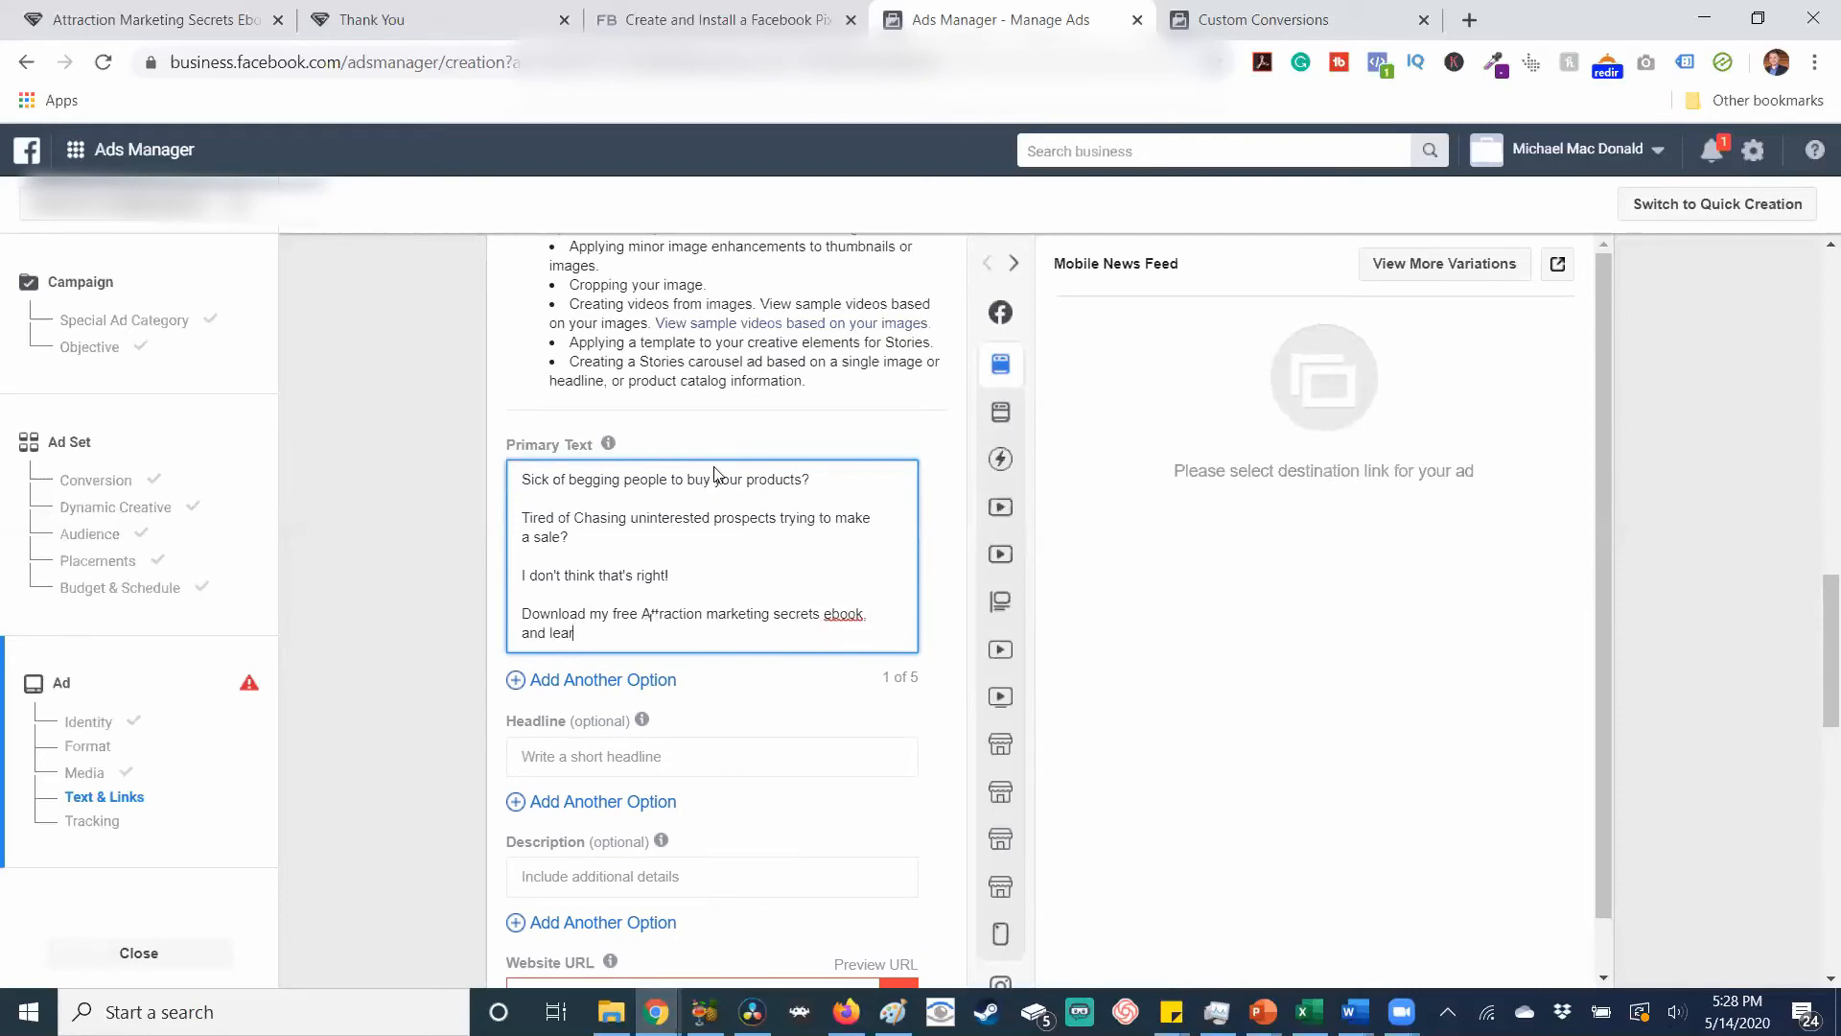
pyautogui.write('n how to get a flood of buyers for your bus')
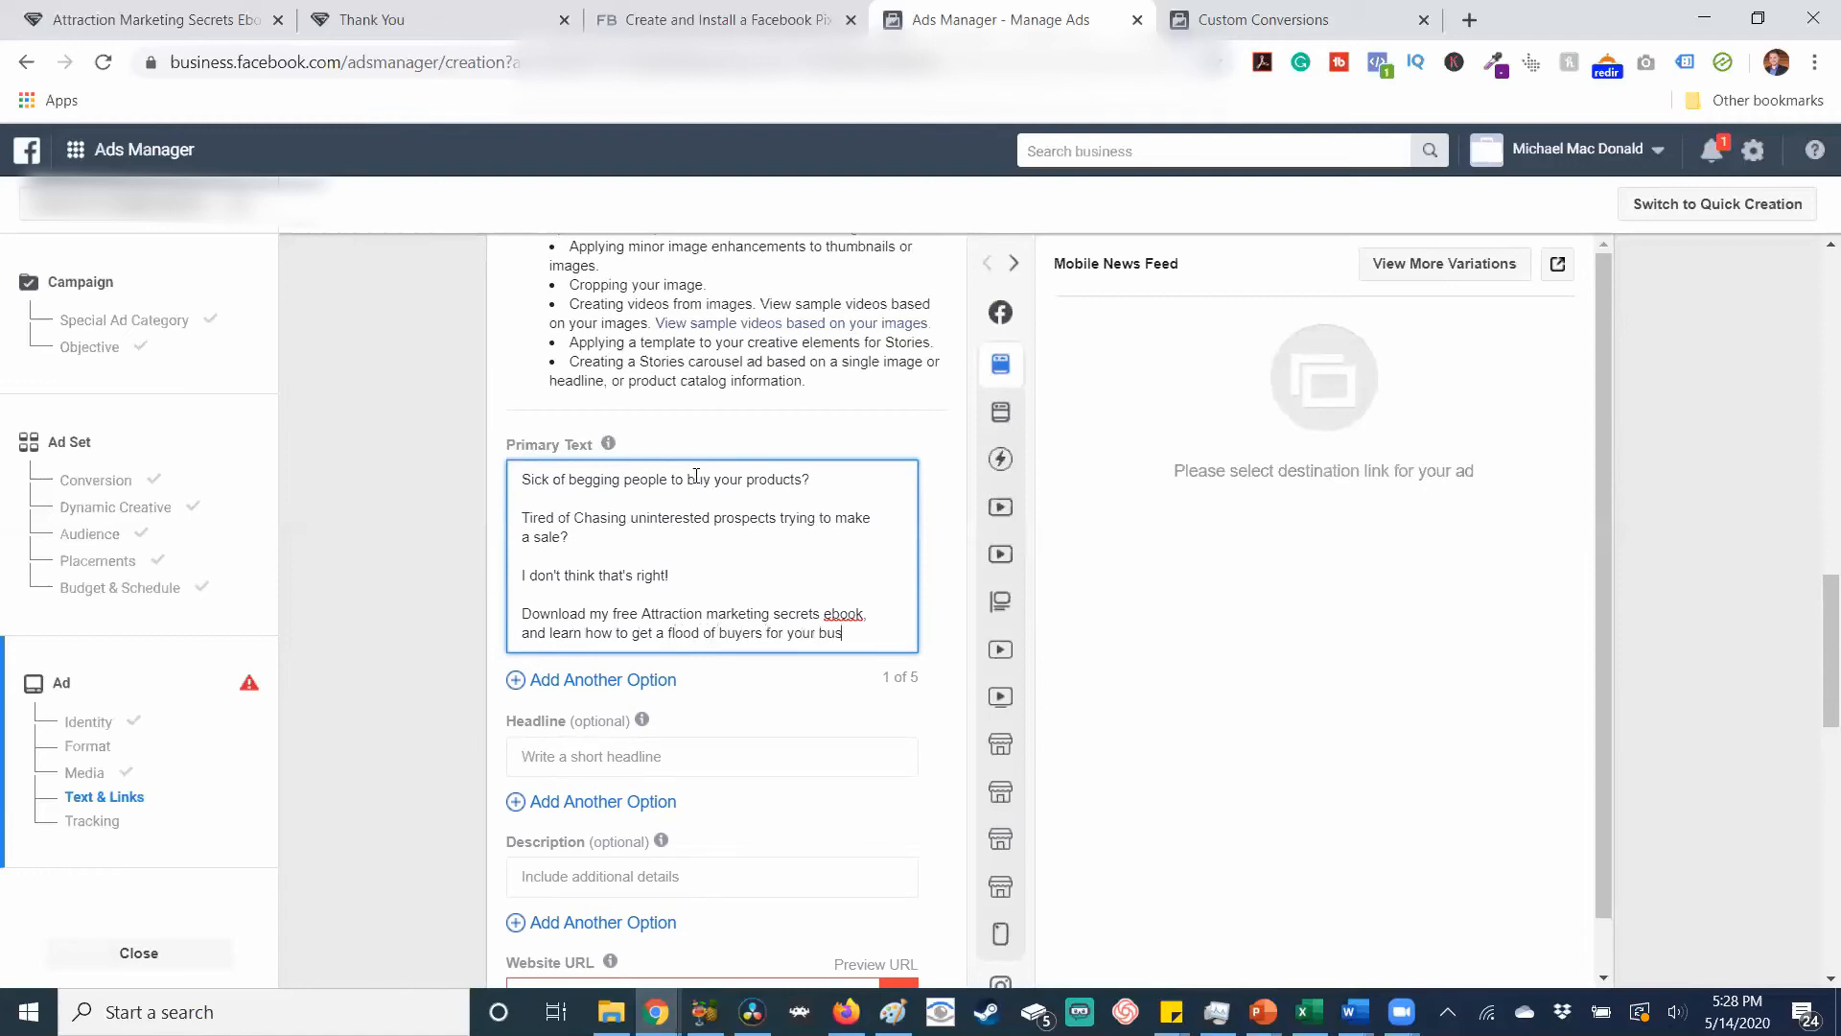
pyautogui.write('iness with digi')
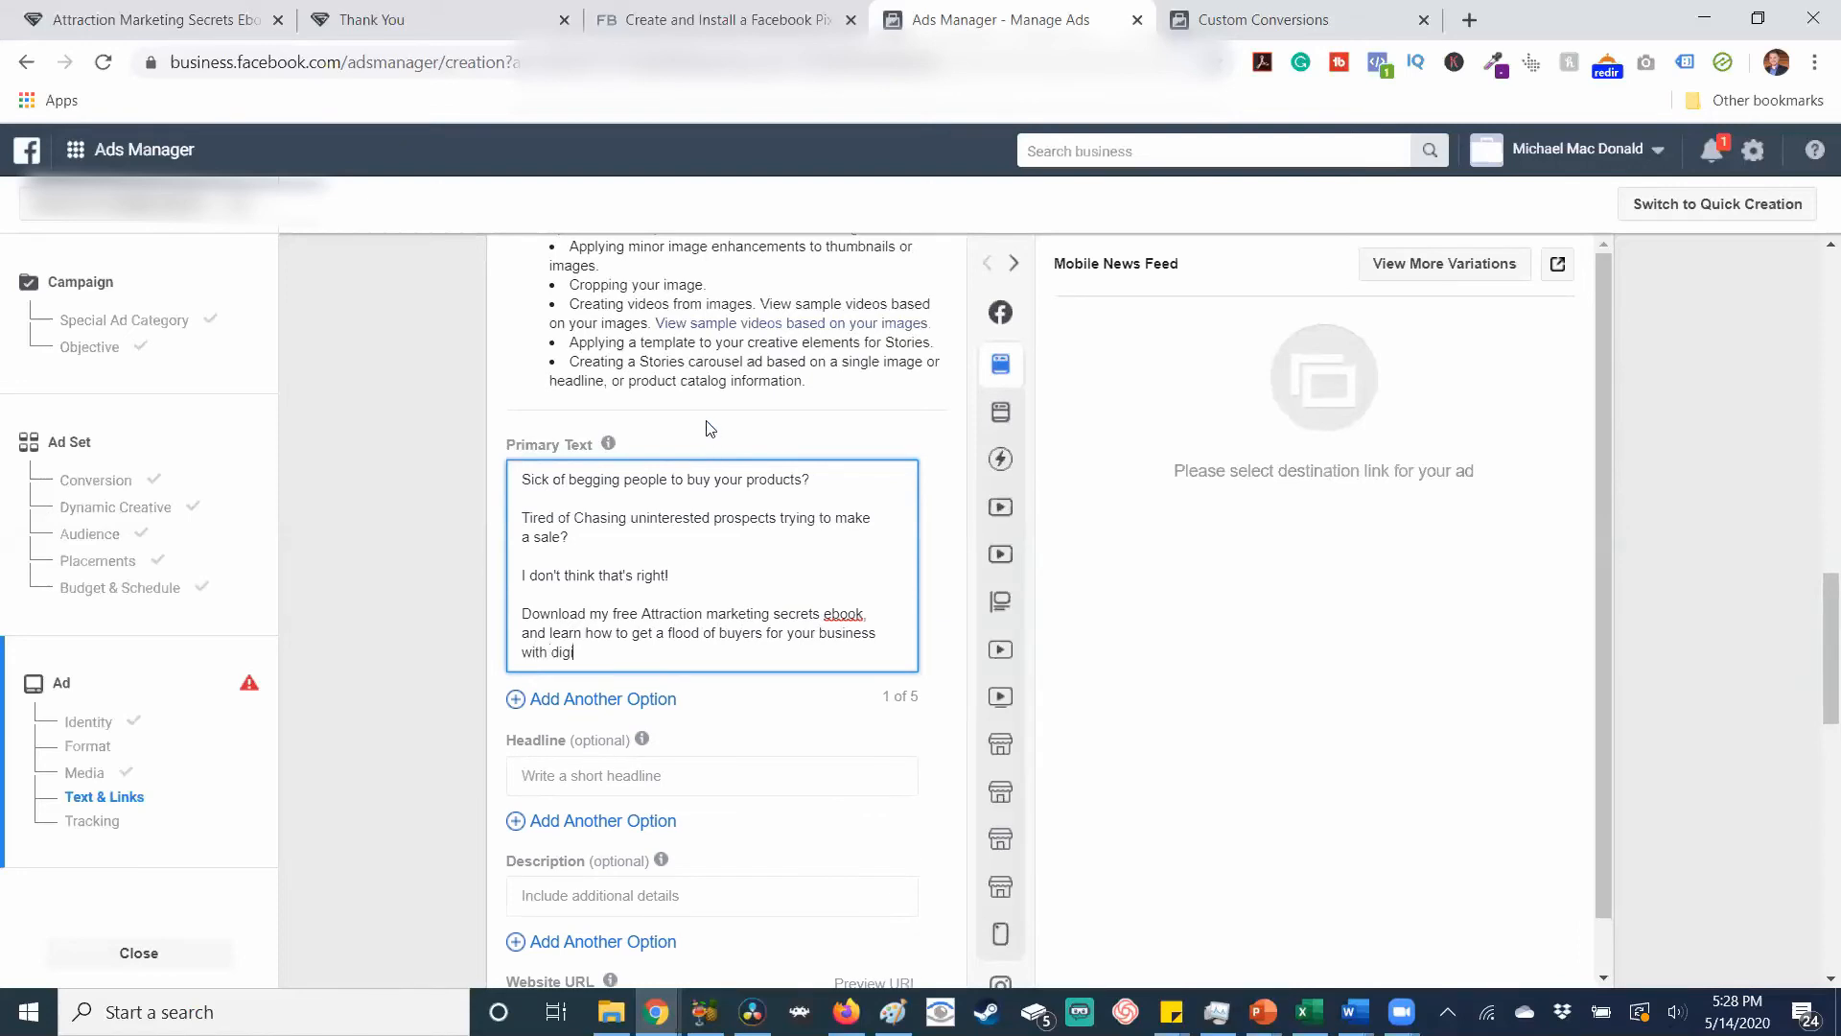
pyautogui.write('tal marketing.')
pyautogui.press('Return')
pyautogui.press('Return')
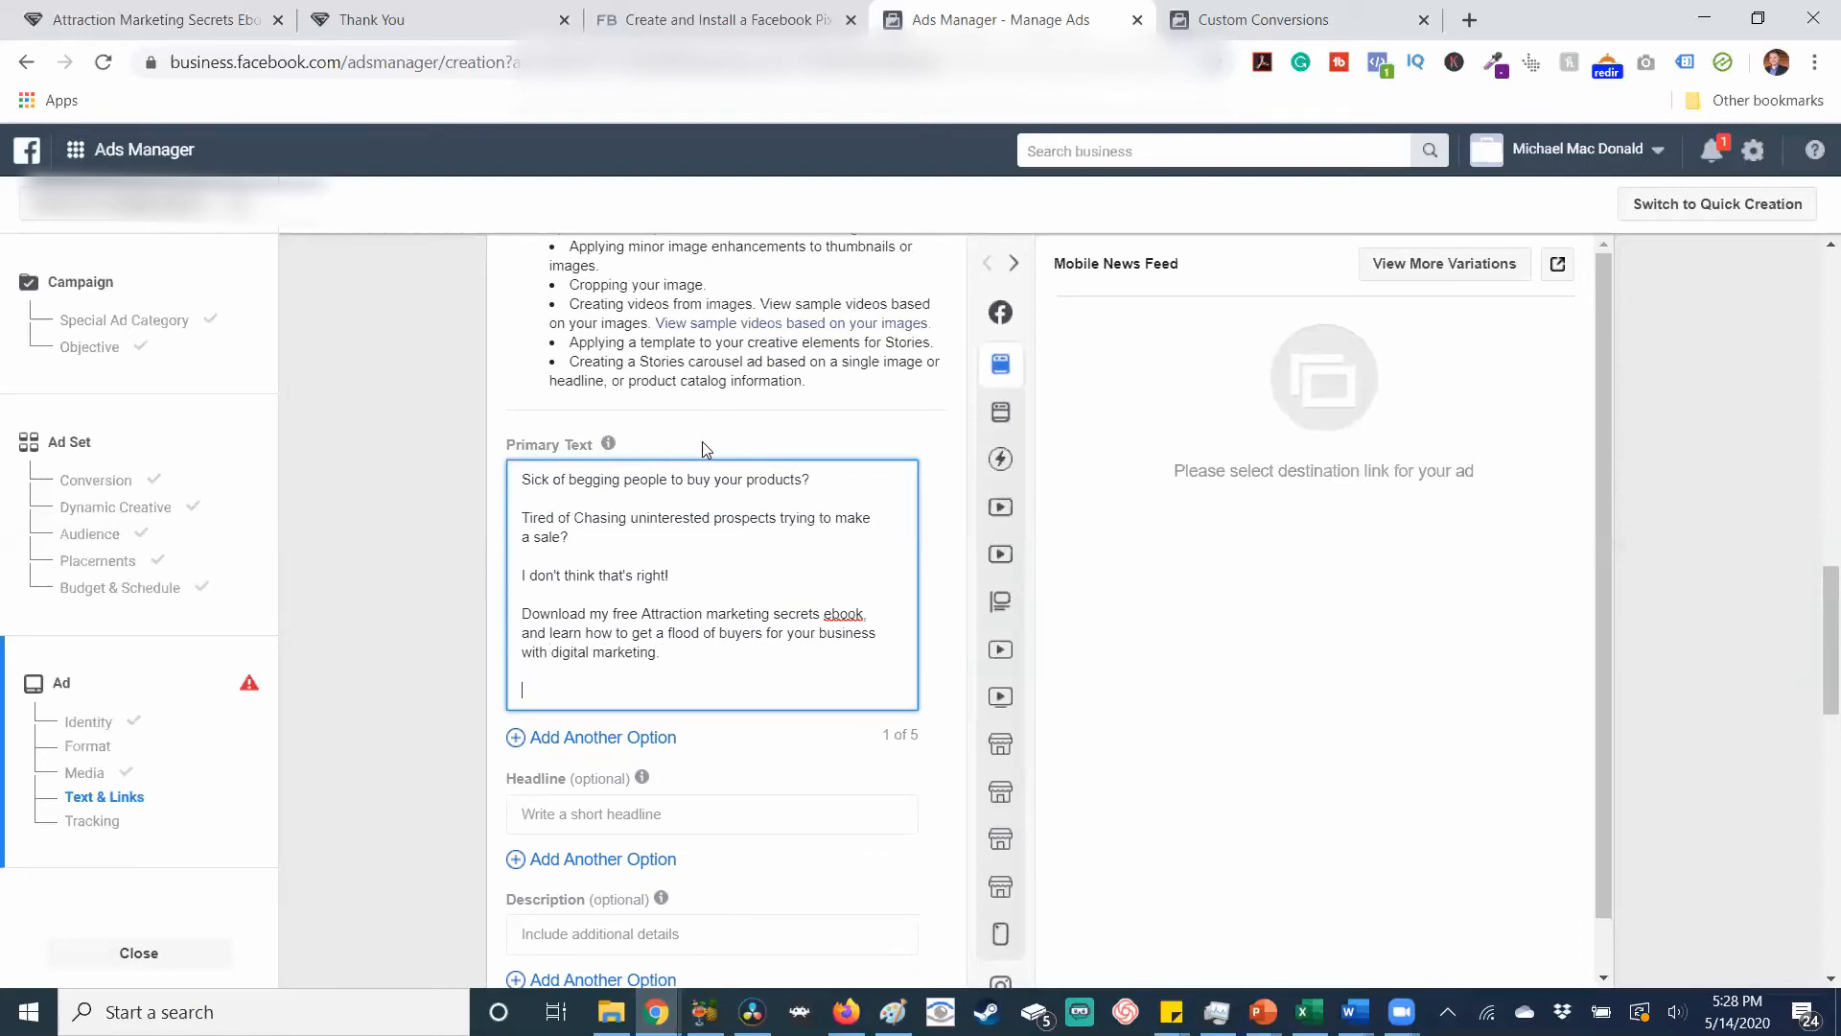
# End the primary text with "Click here to download the book for free" and the web address copied from the ebook landing page.
pyautogui.write('Click here to download the book for ')
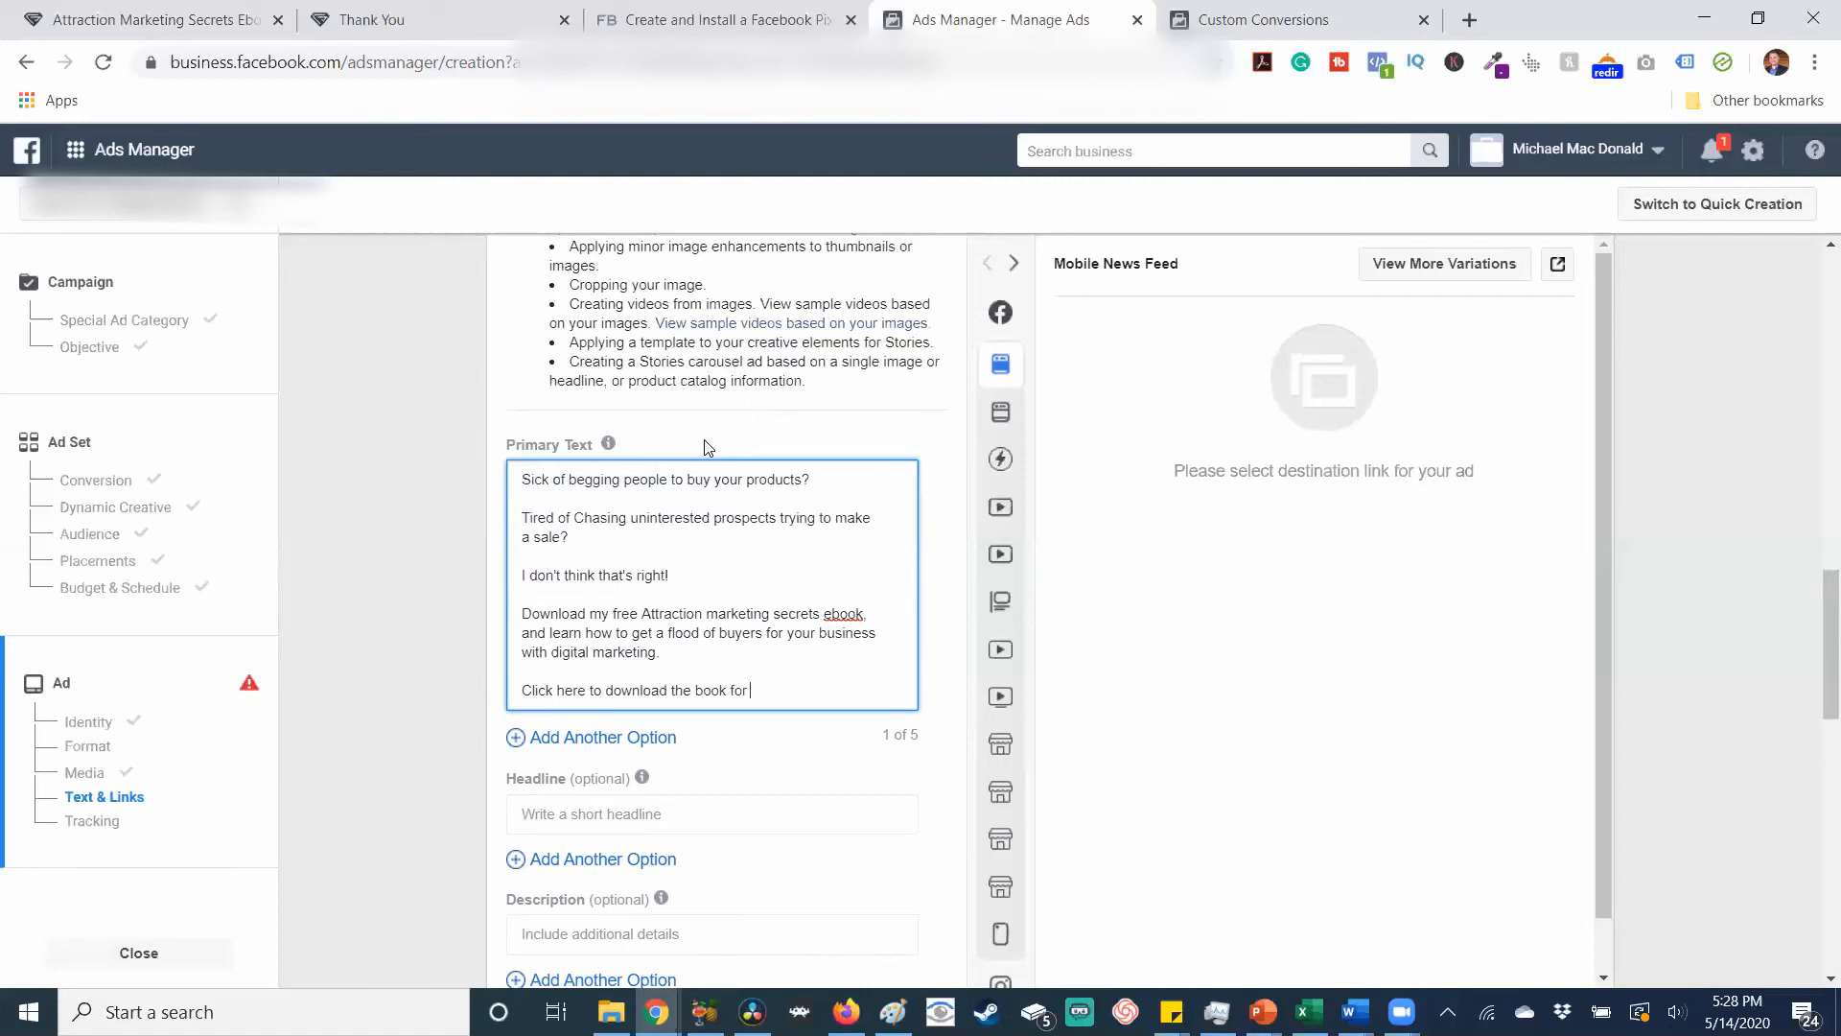
pyautogui.write('free.')
pyautogui.click(212, 17)
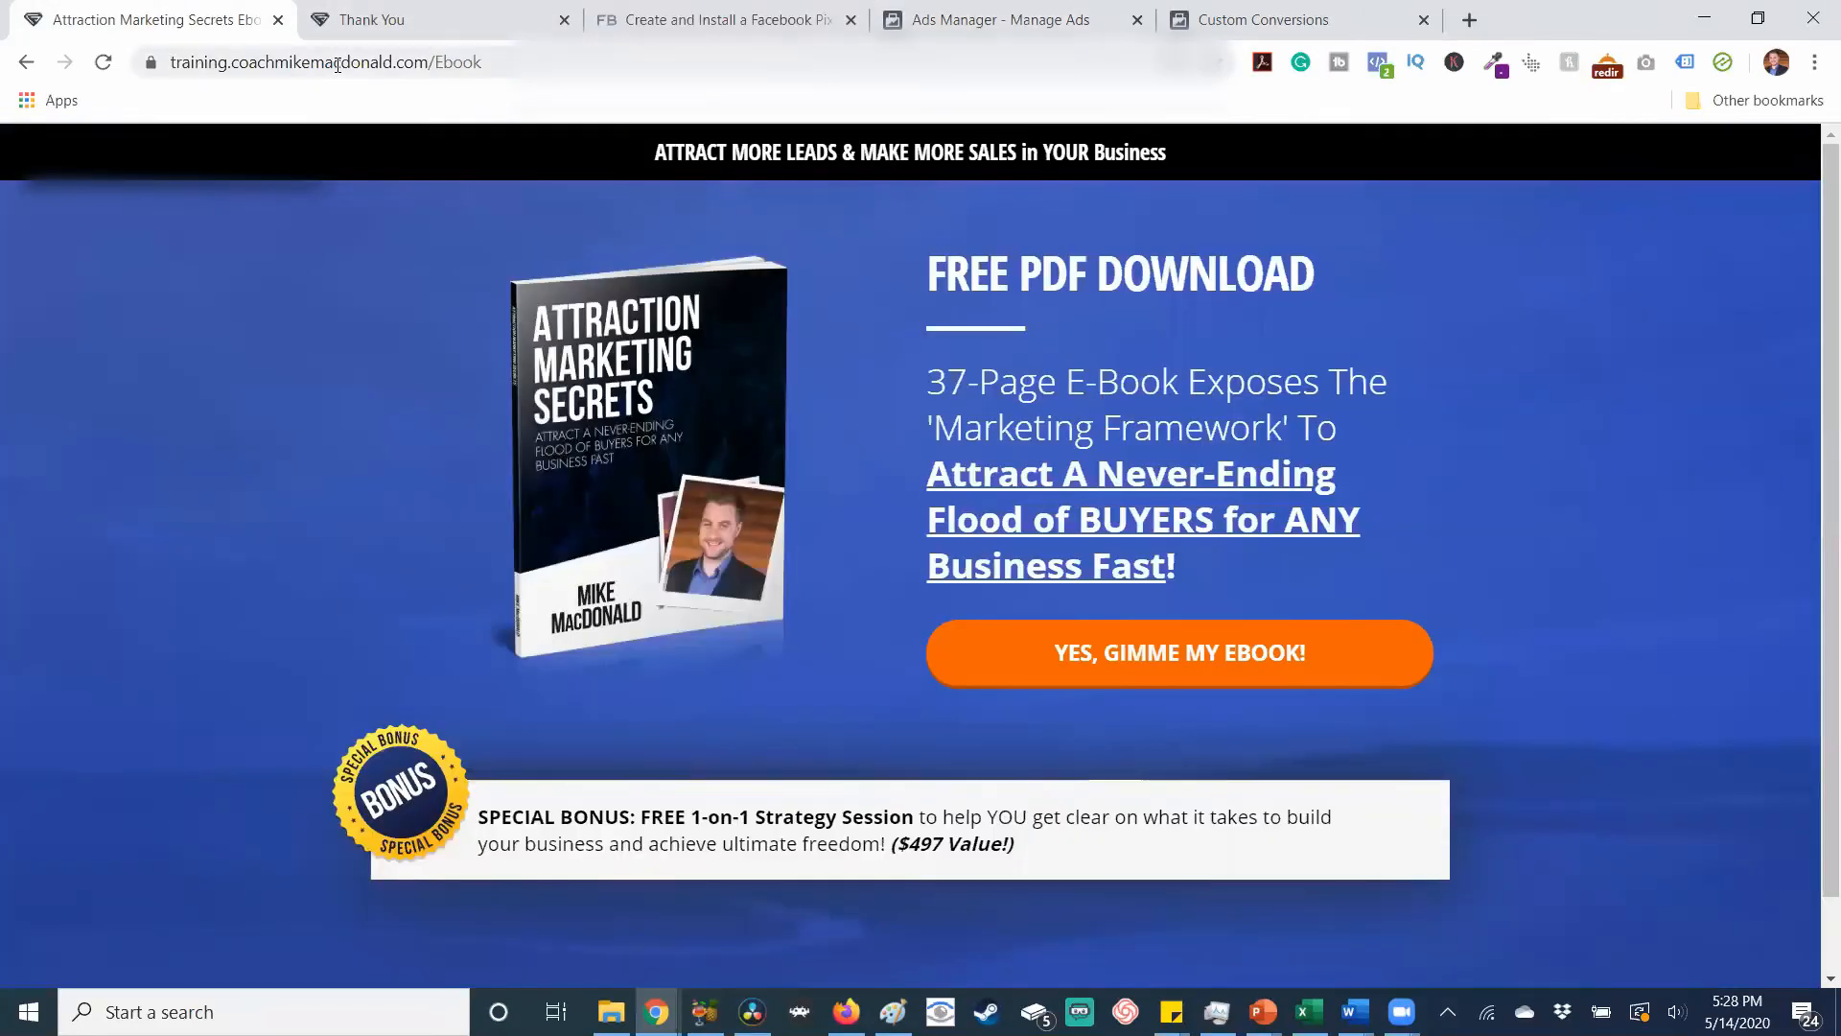
pyautogui.click(342, 63)
pyautogui.hotkey('ctrl', 'c')
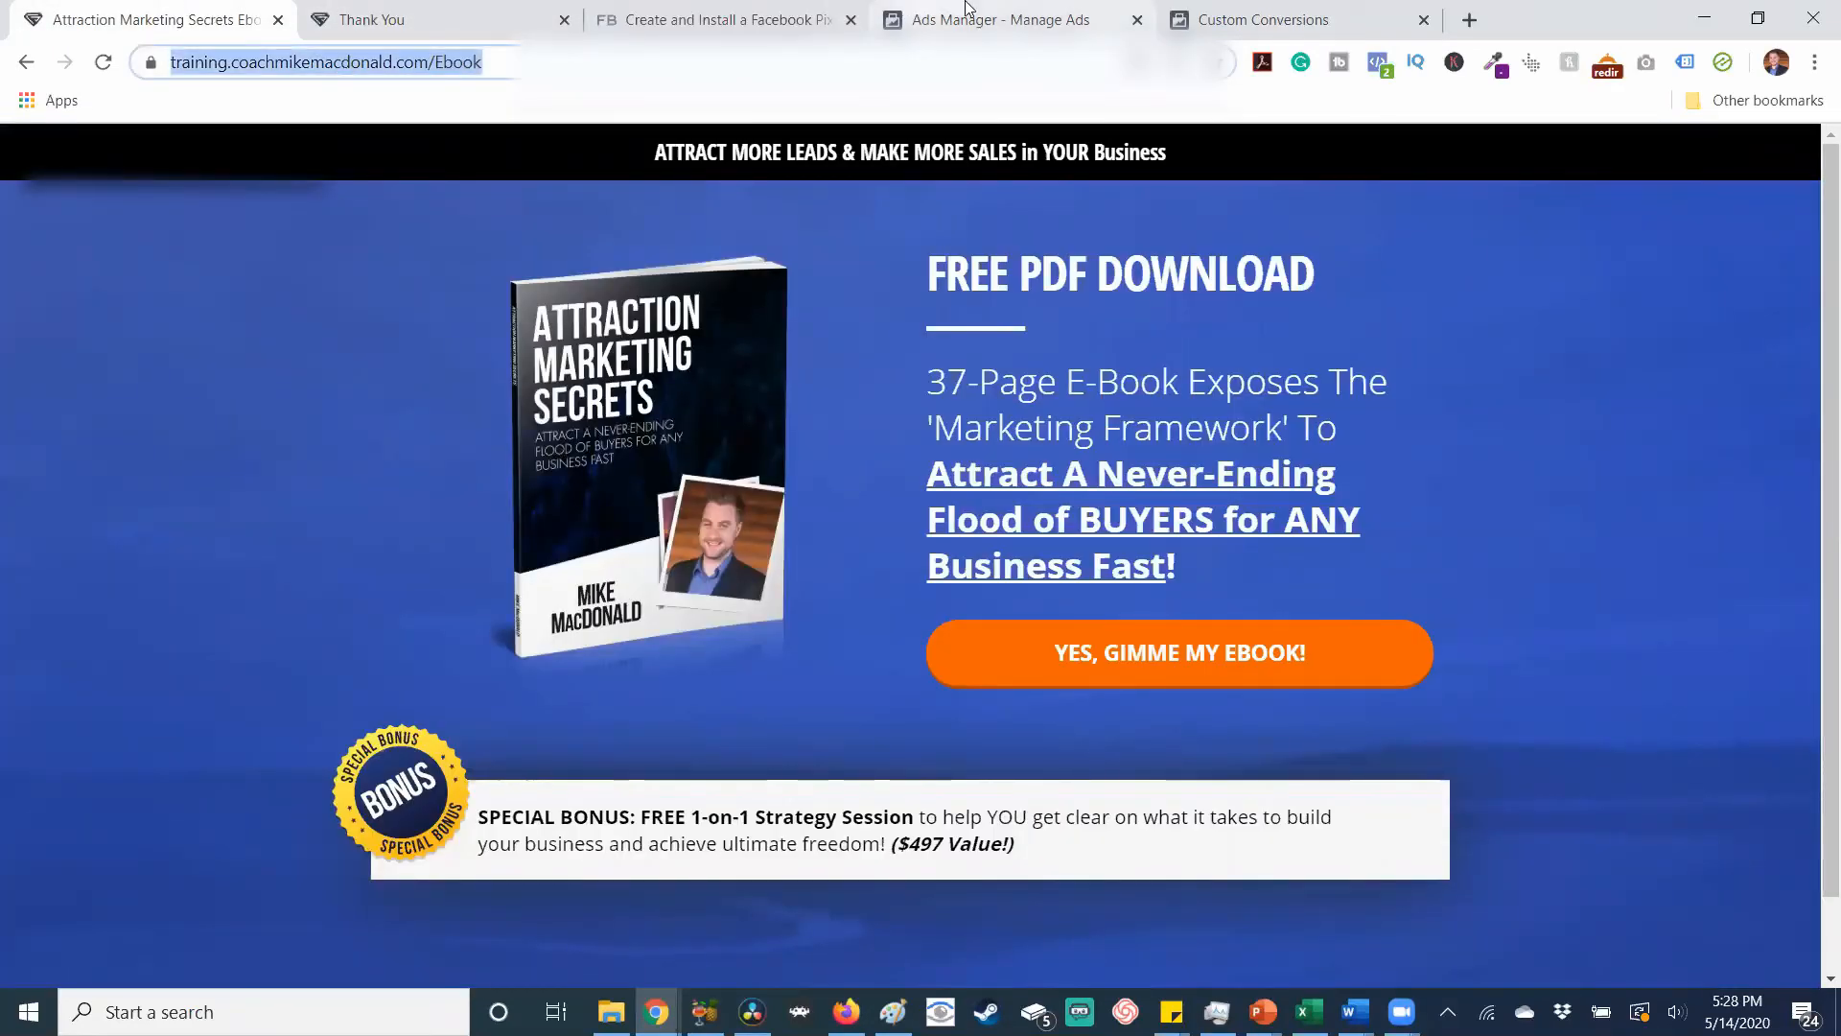
pyautogui.click(966, 18)
pyautogui.hotkey('ctrl', 'v')
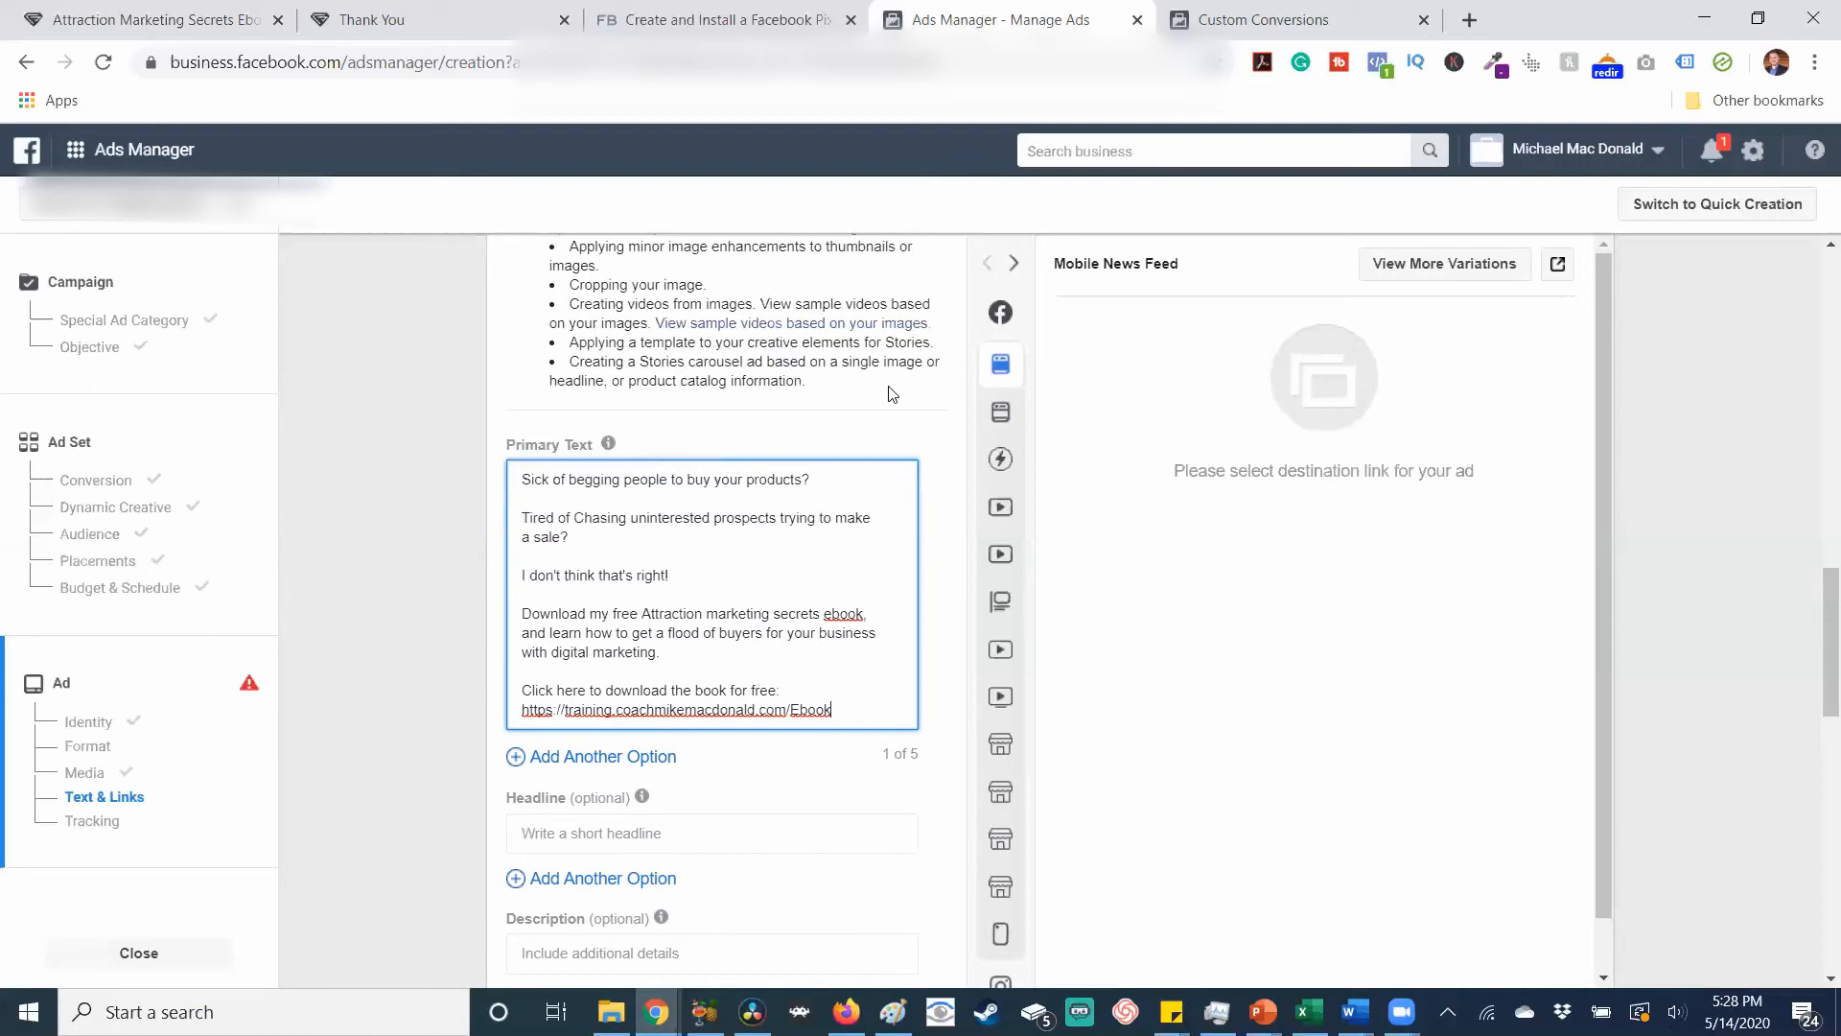
# Append the tracking parameter "?t=fbad" to the web address at the end of the primary text.
pyautogui.write('?t=fbad')
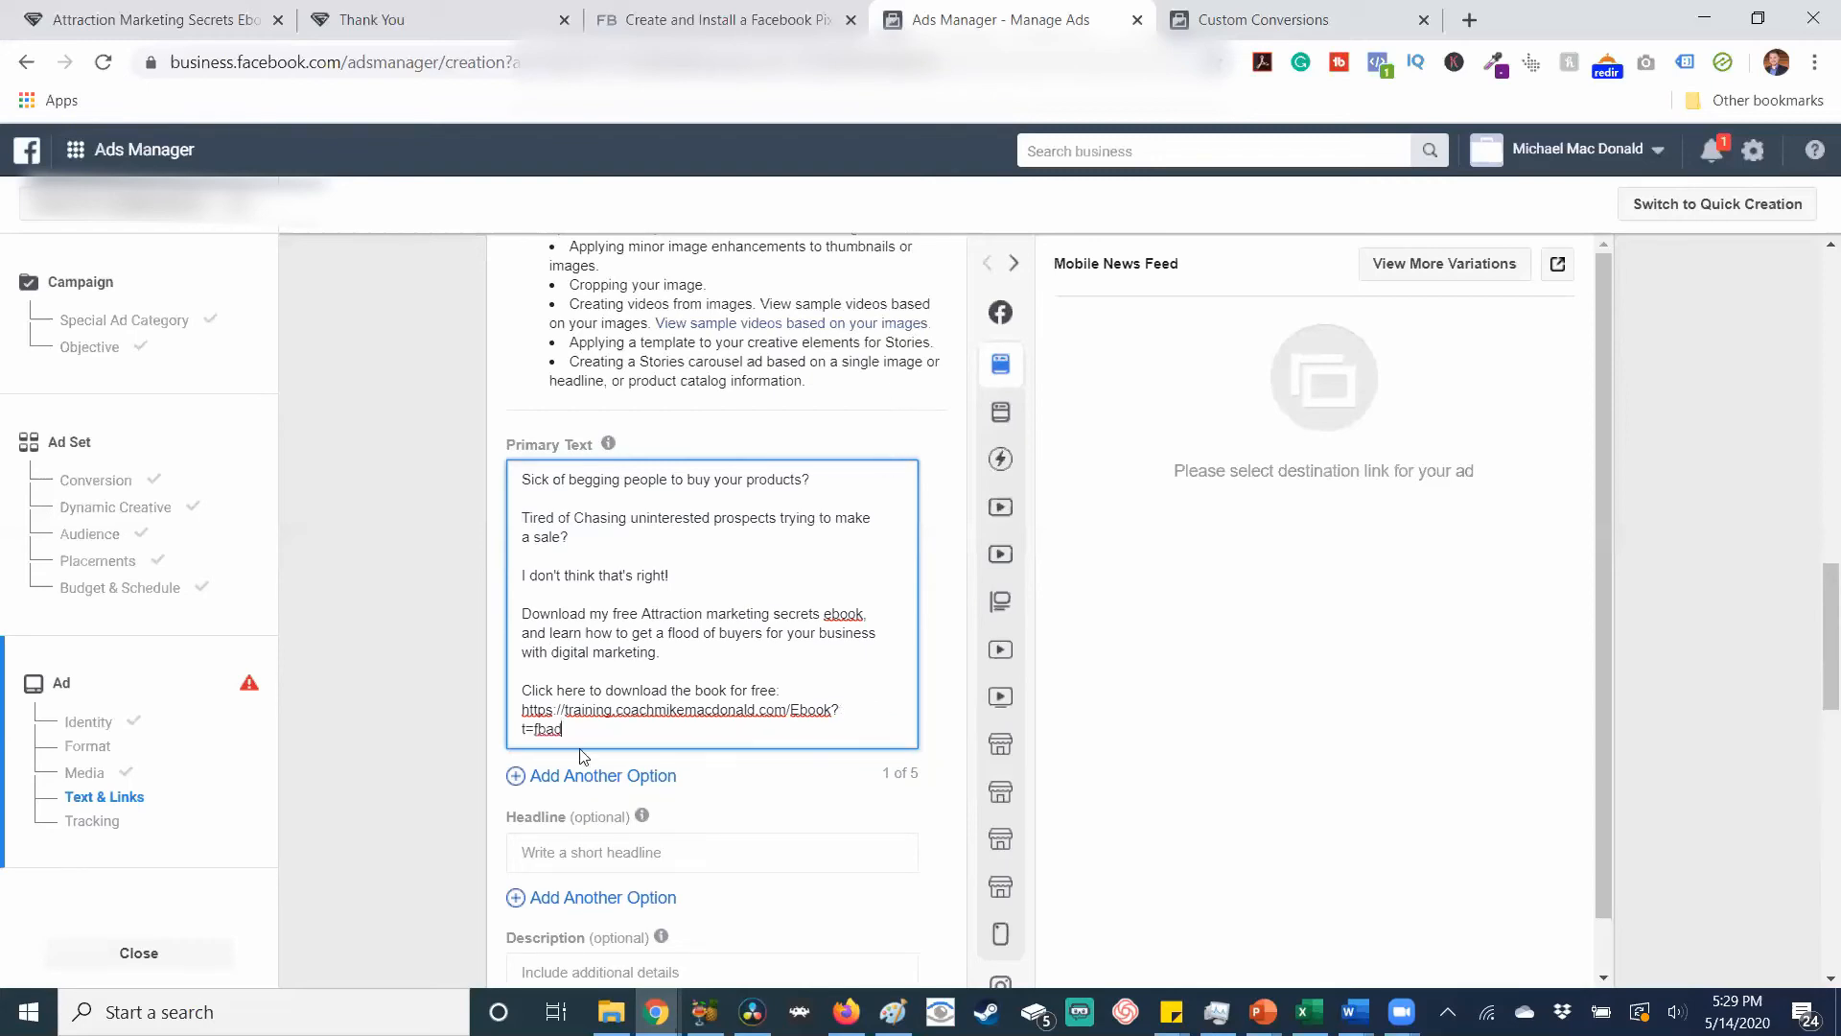
pyautogui.moveTo(522, 713); pyautogui.dragTo(569, 735)
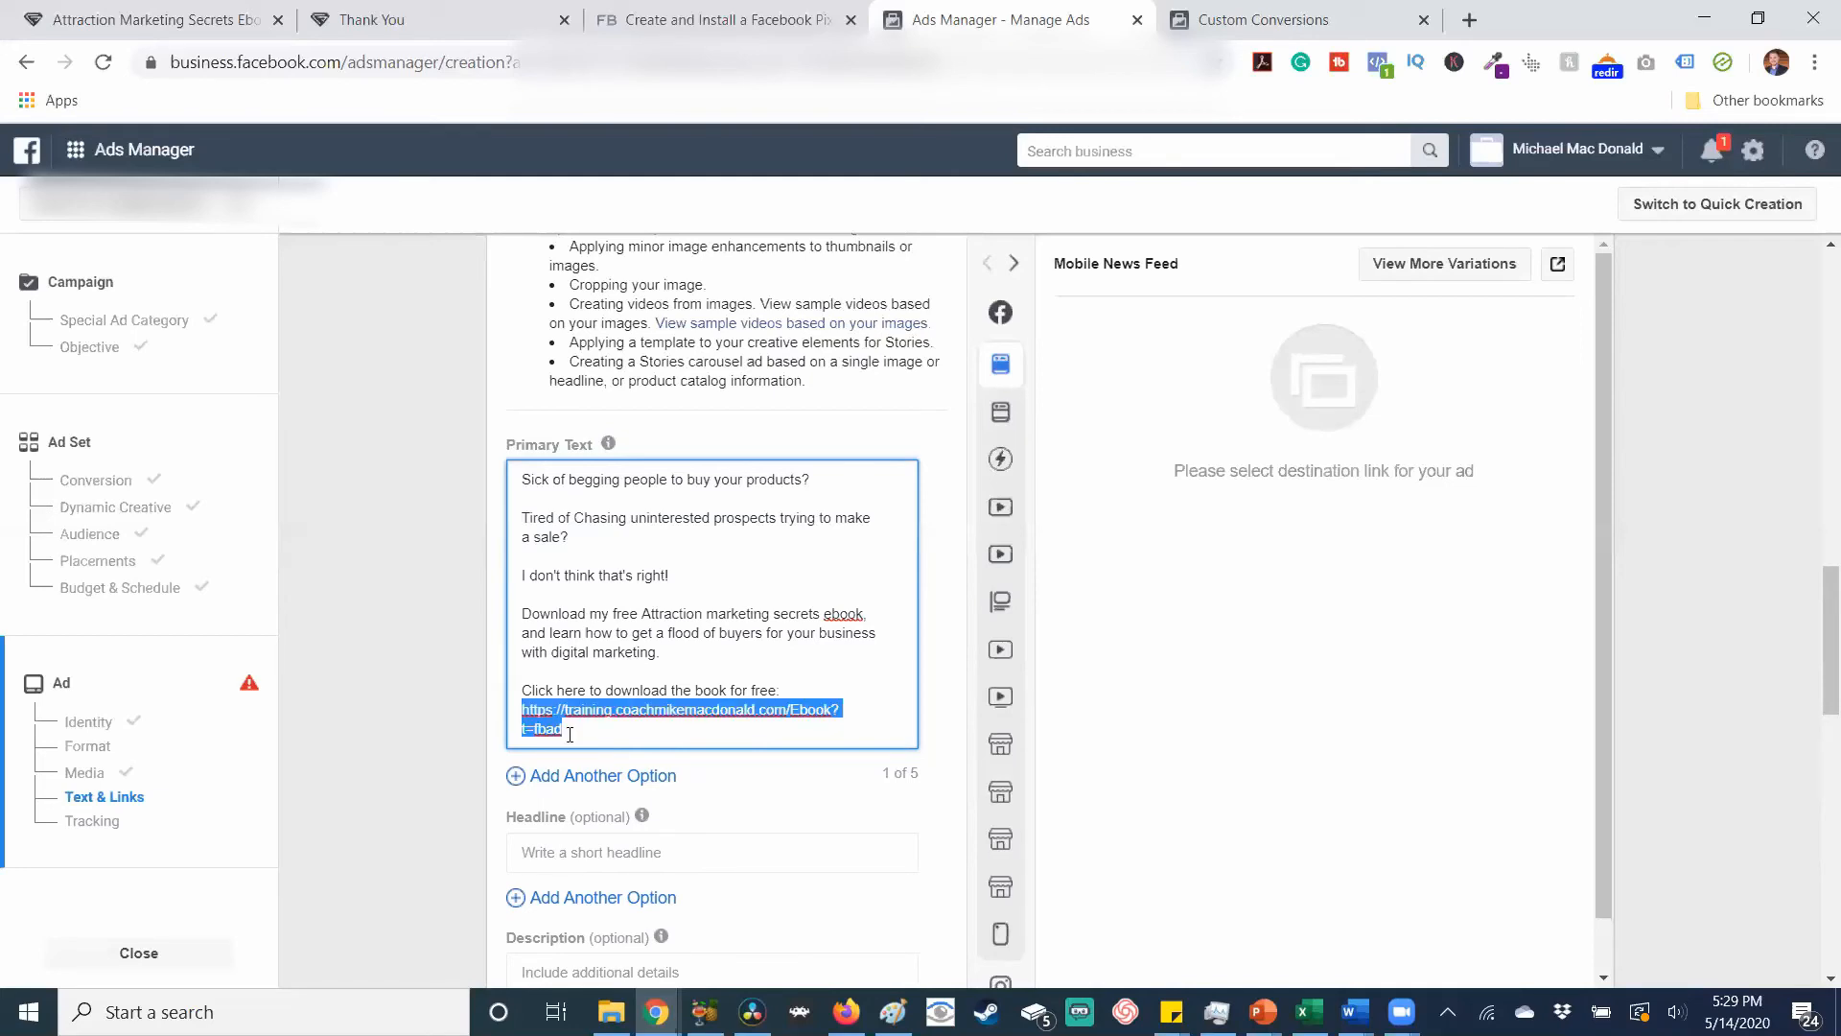
pyautogui.click(700, 844)
pyautogui.click(669, 779)
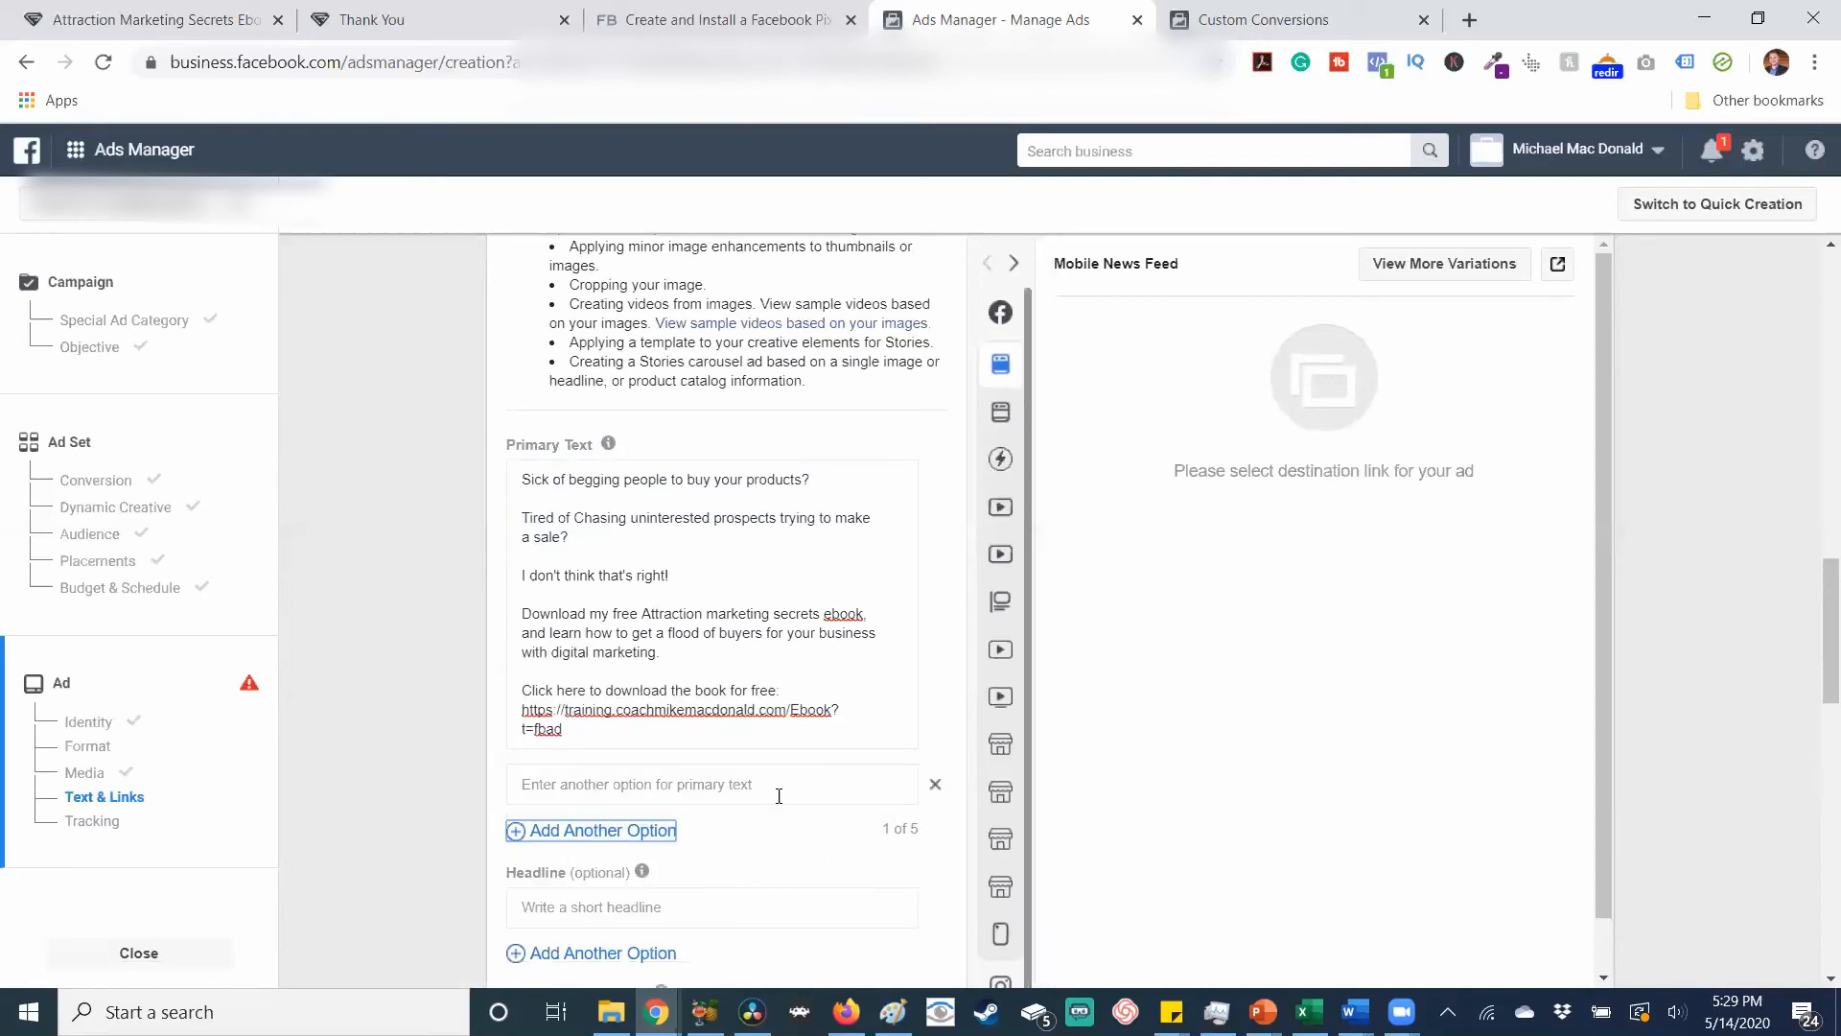
pyautogui.click(804, 785)
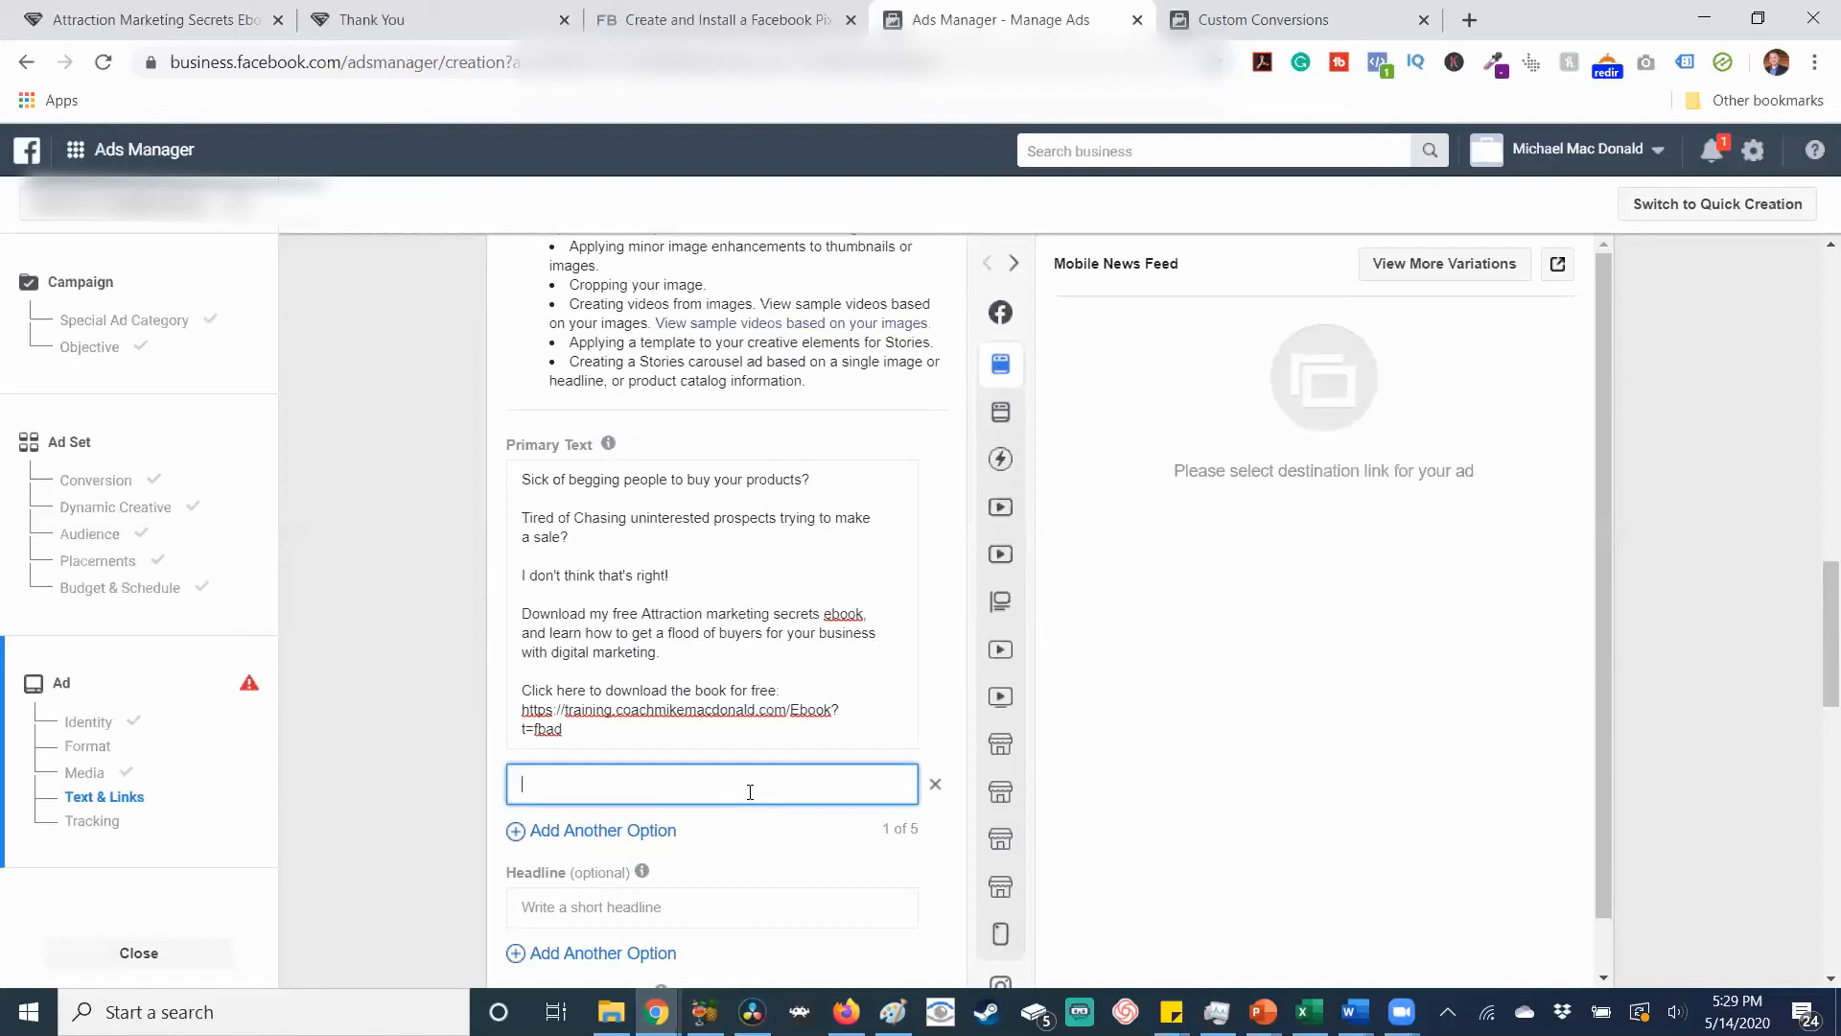
pyautogui.click(935, 785)
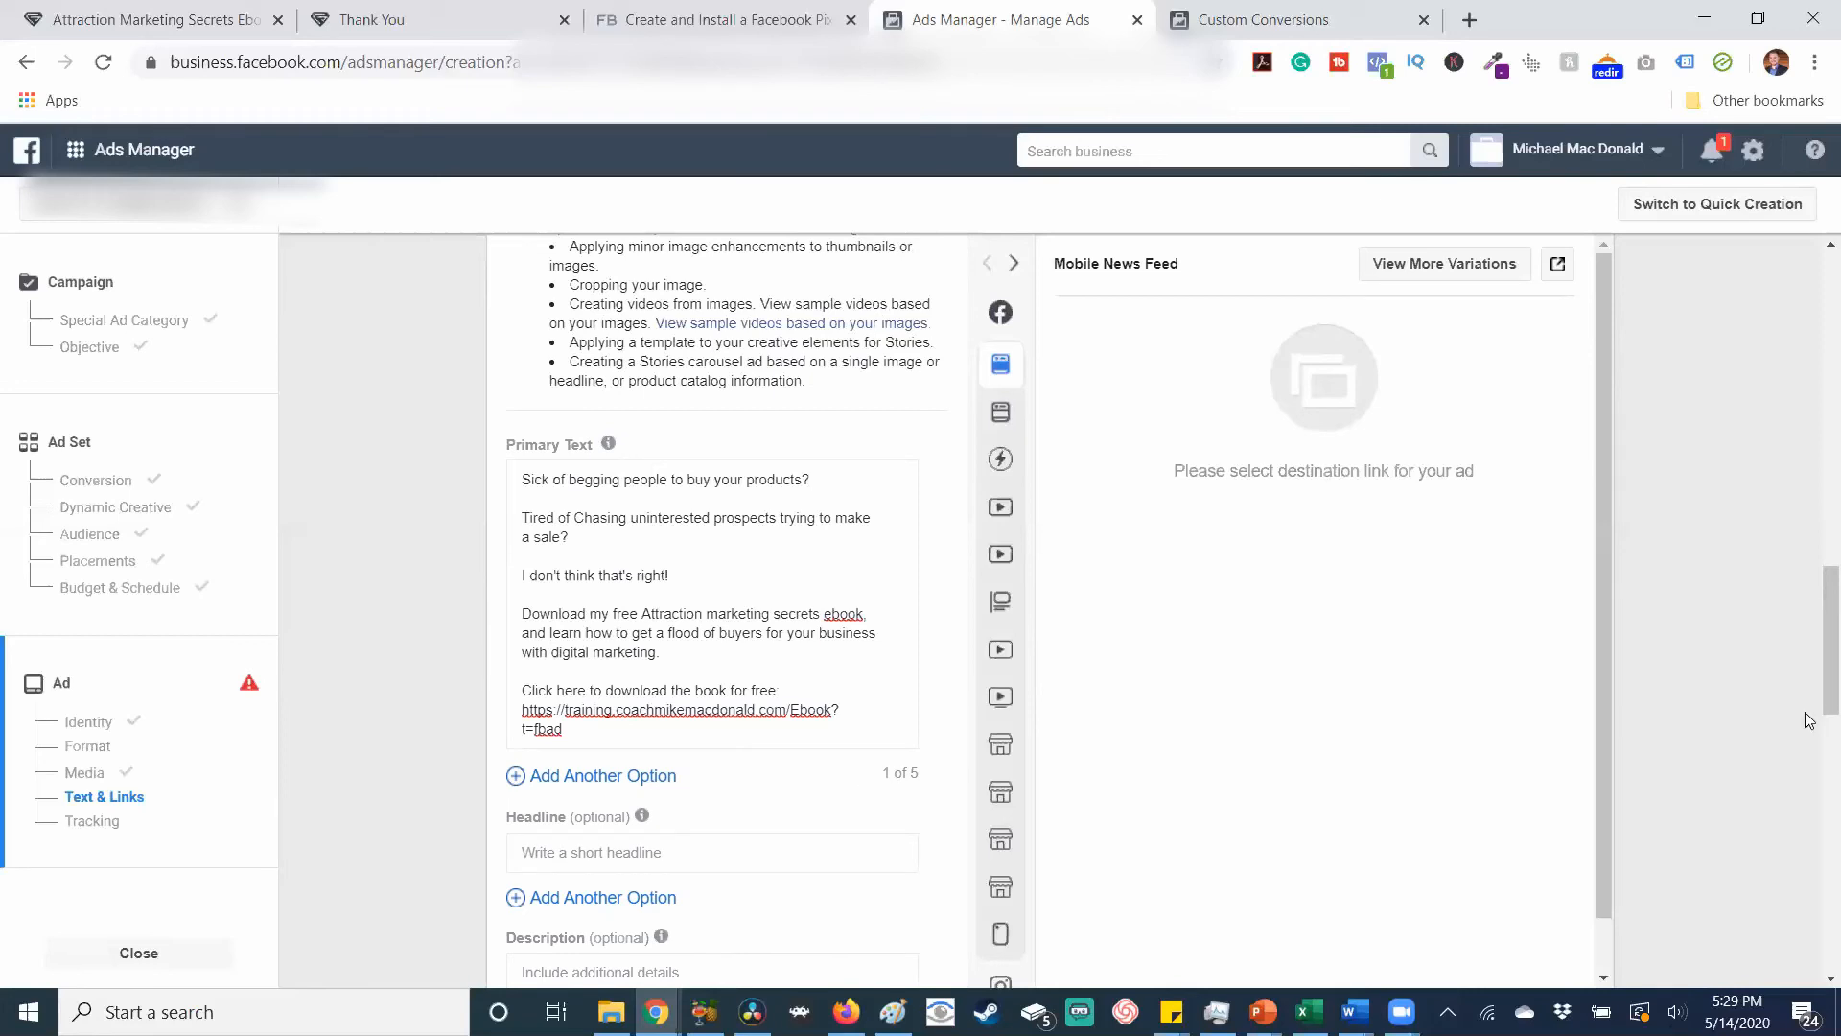
# Enter "Download now" as the ad's headline and add "Get my ebook" as a second headline option.
pyautogui.moveTo(1816, 661); pyautogui.dragTo(1816, 748)
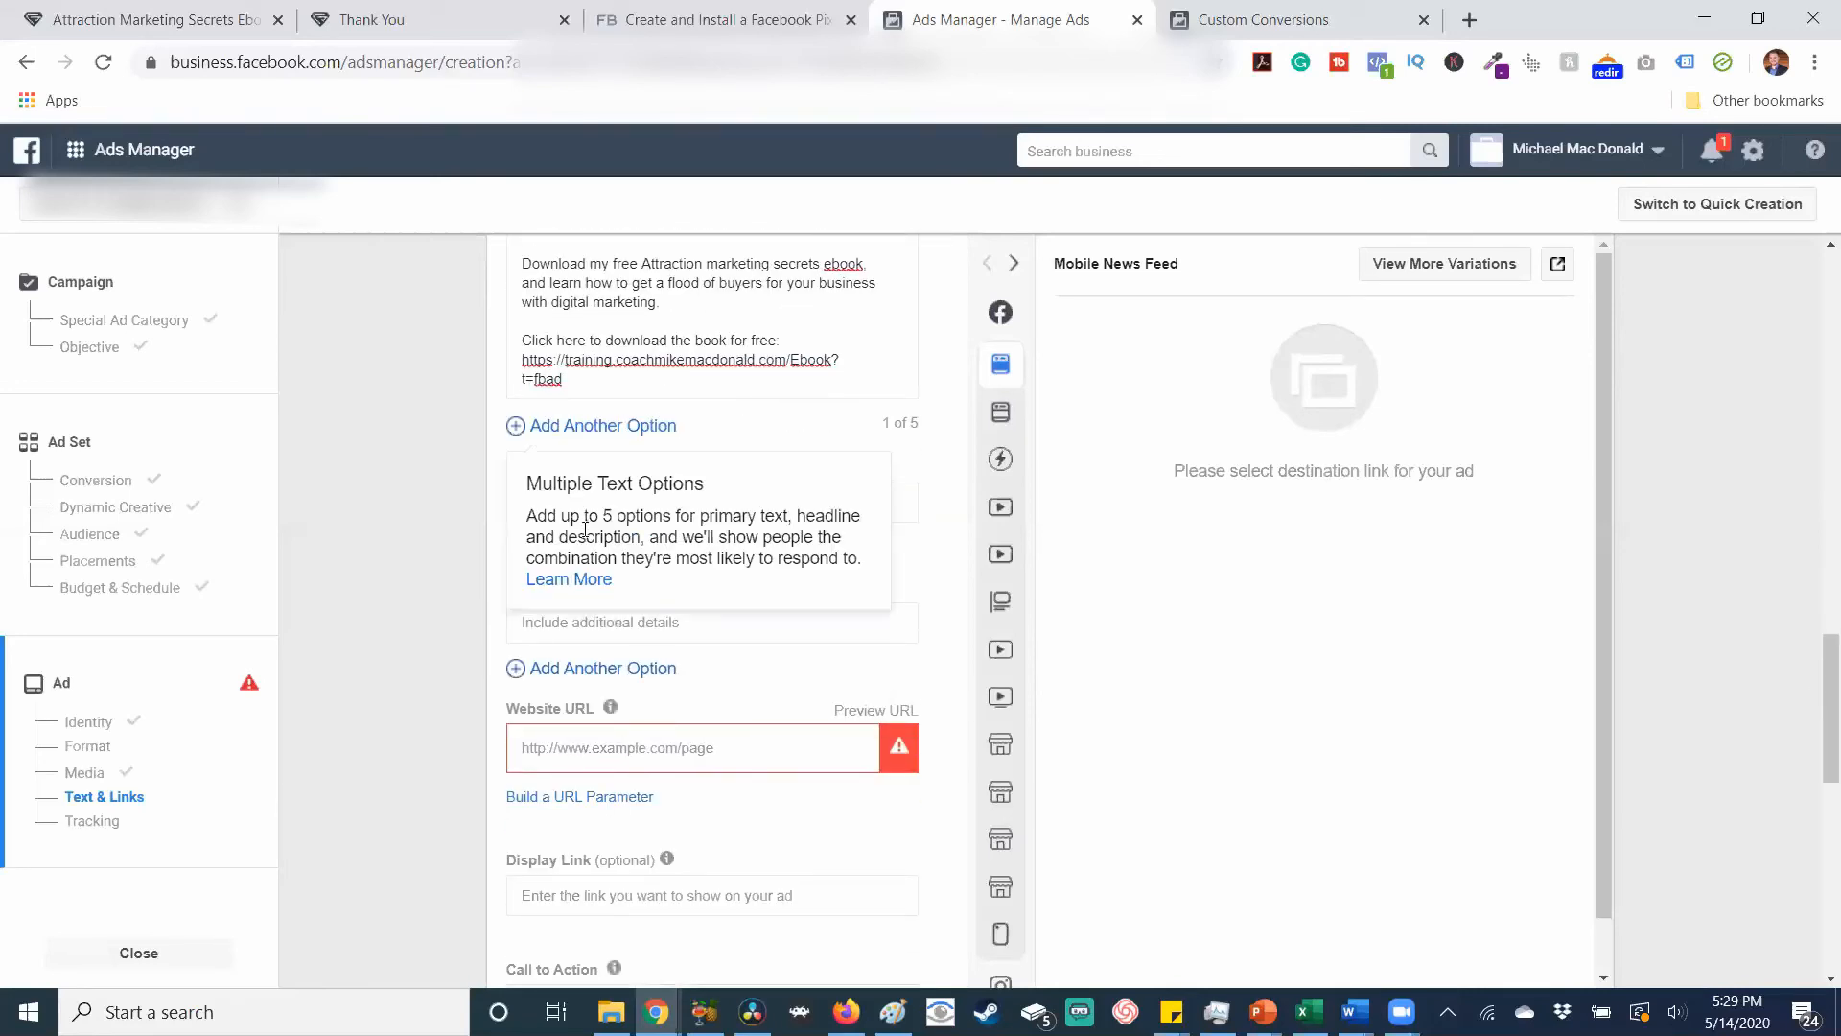
pyautogui.click(542, 501)
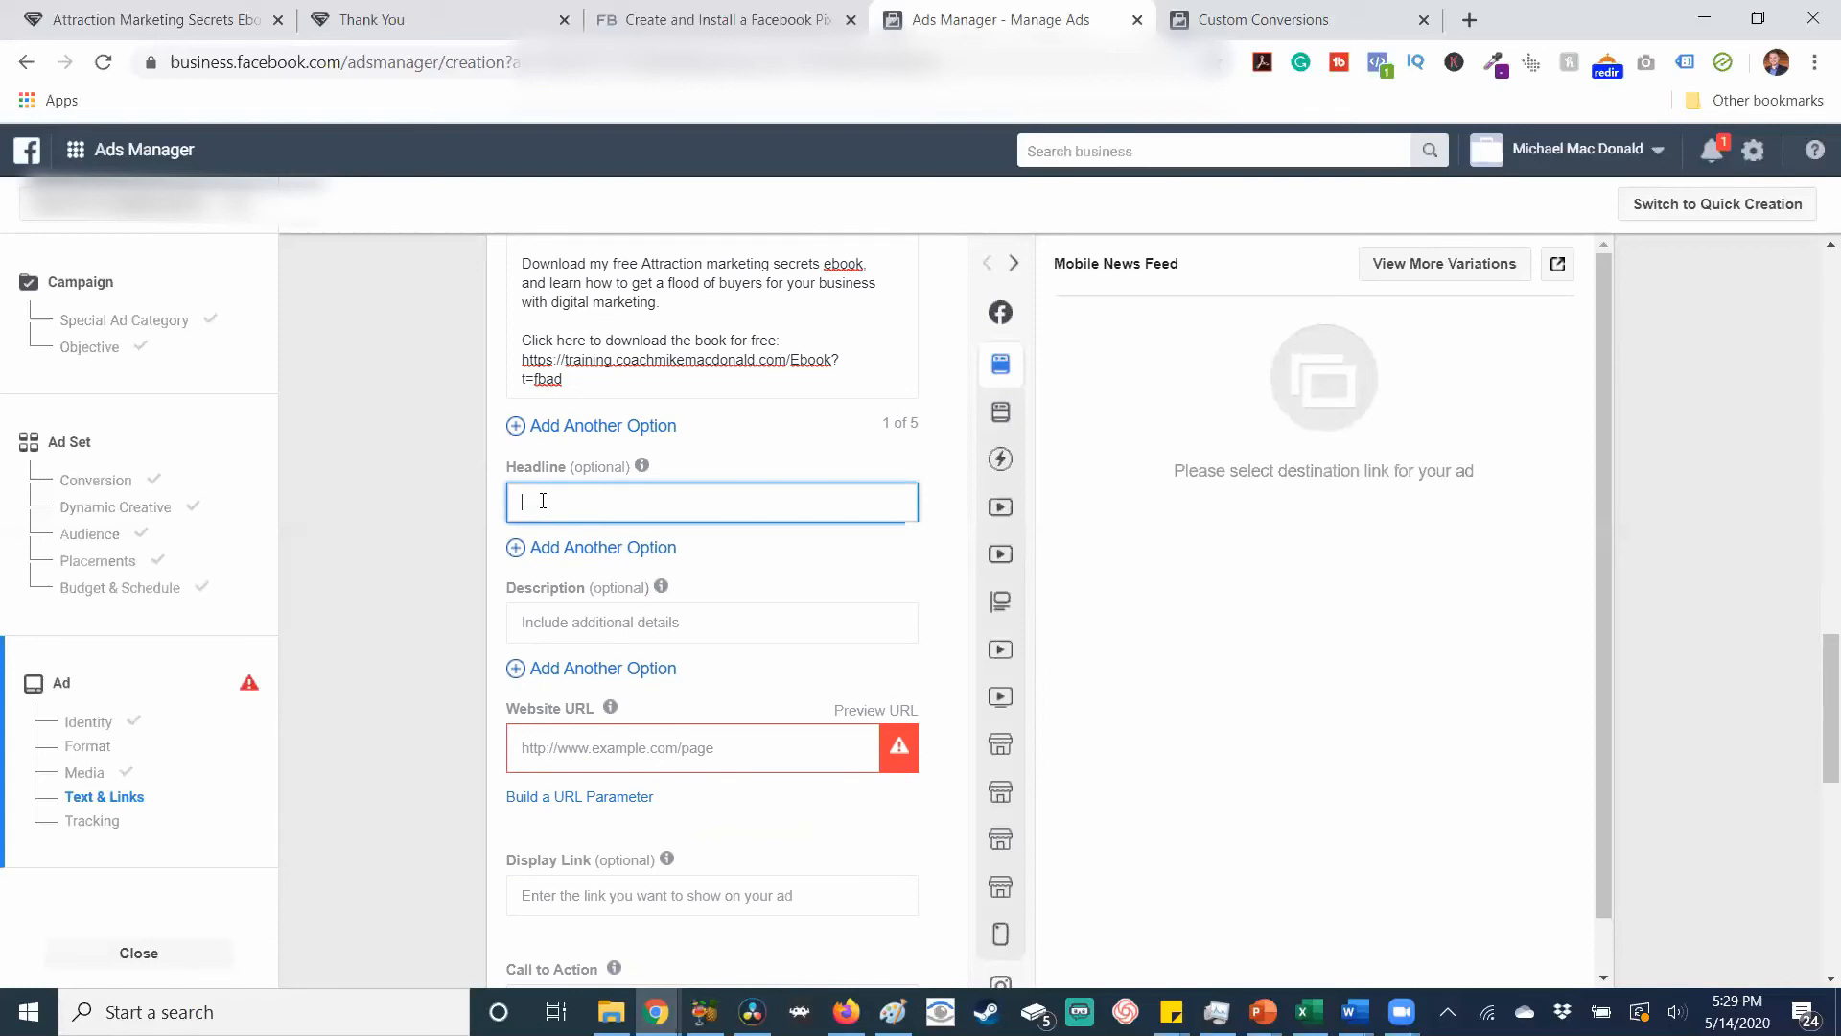
pyautogui.write('Download now')
pyautogui.click(523, 547)
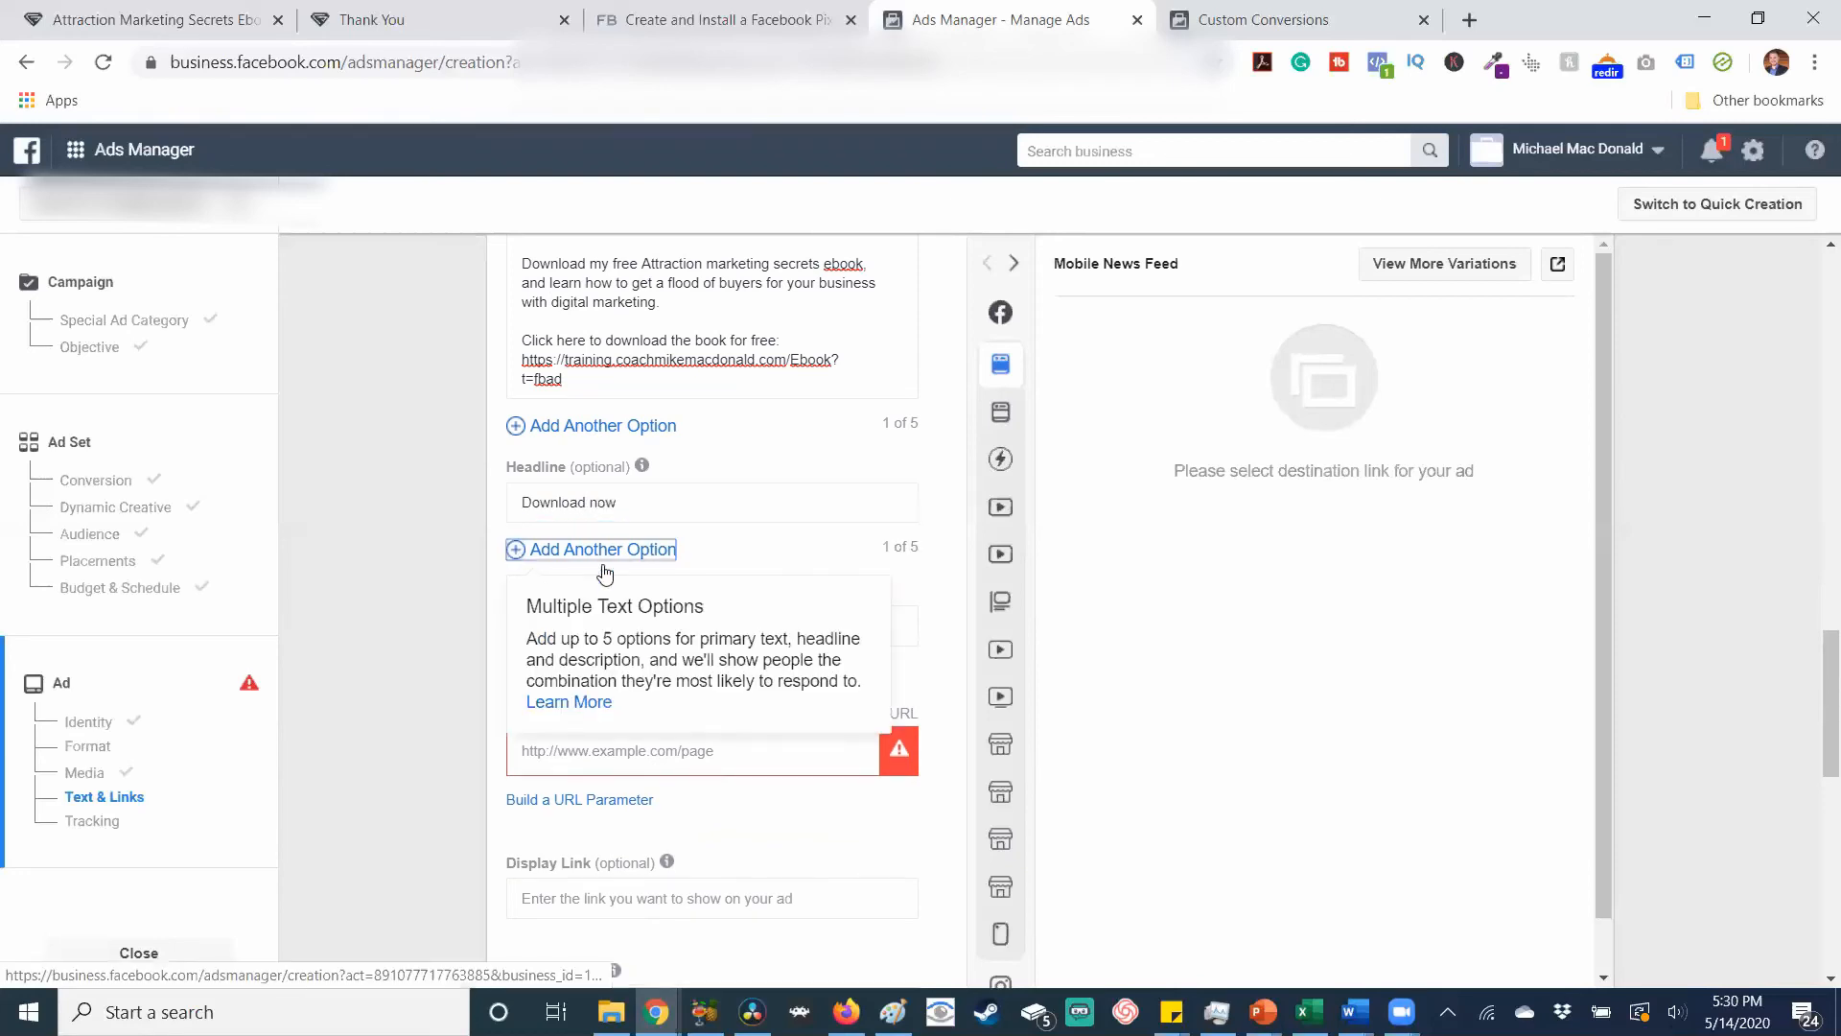
pyautogui.click(618, 564)
pyautogui.write('G')
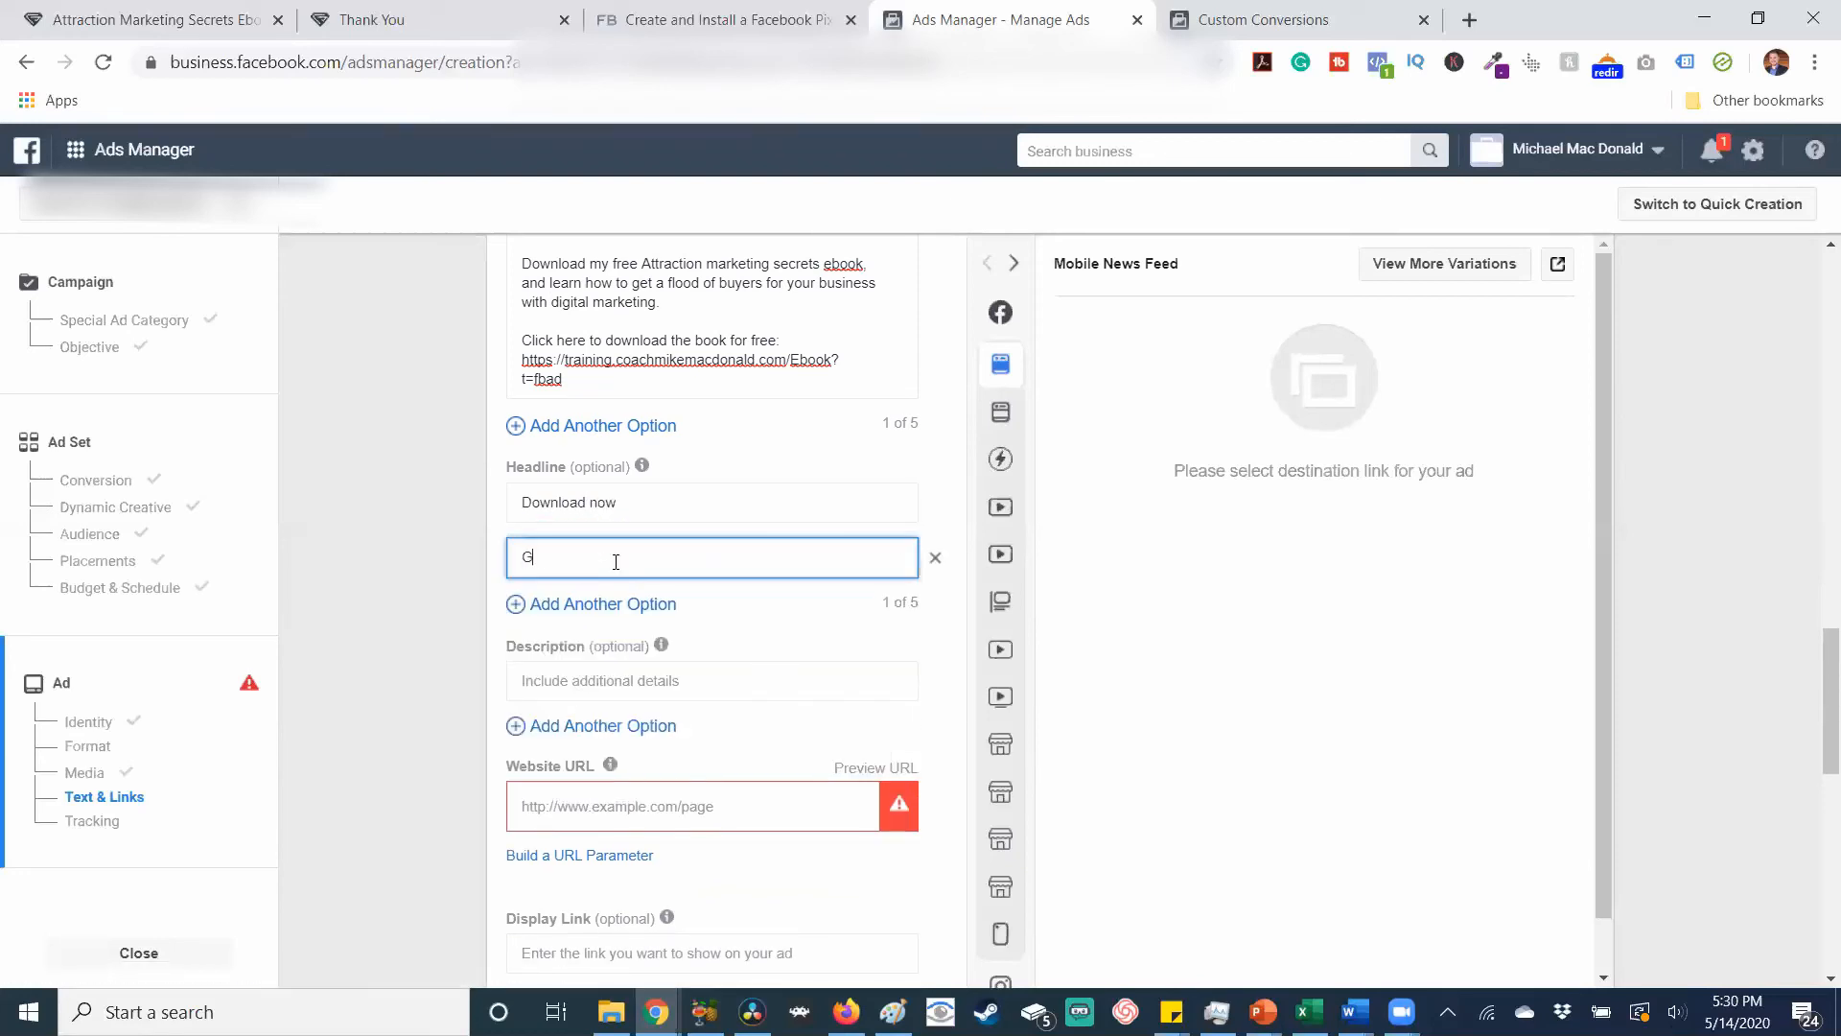
pyautogui.write('et my ebook')
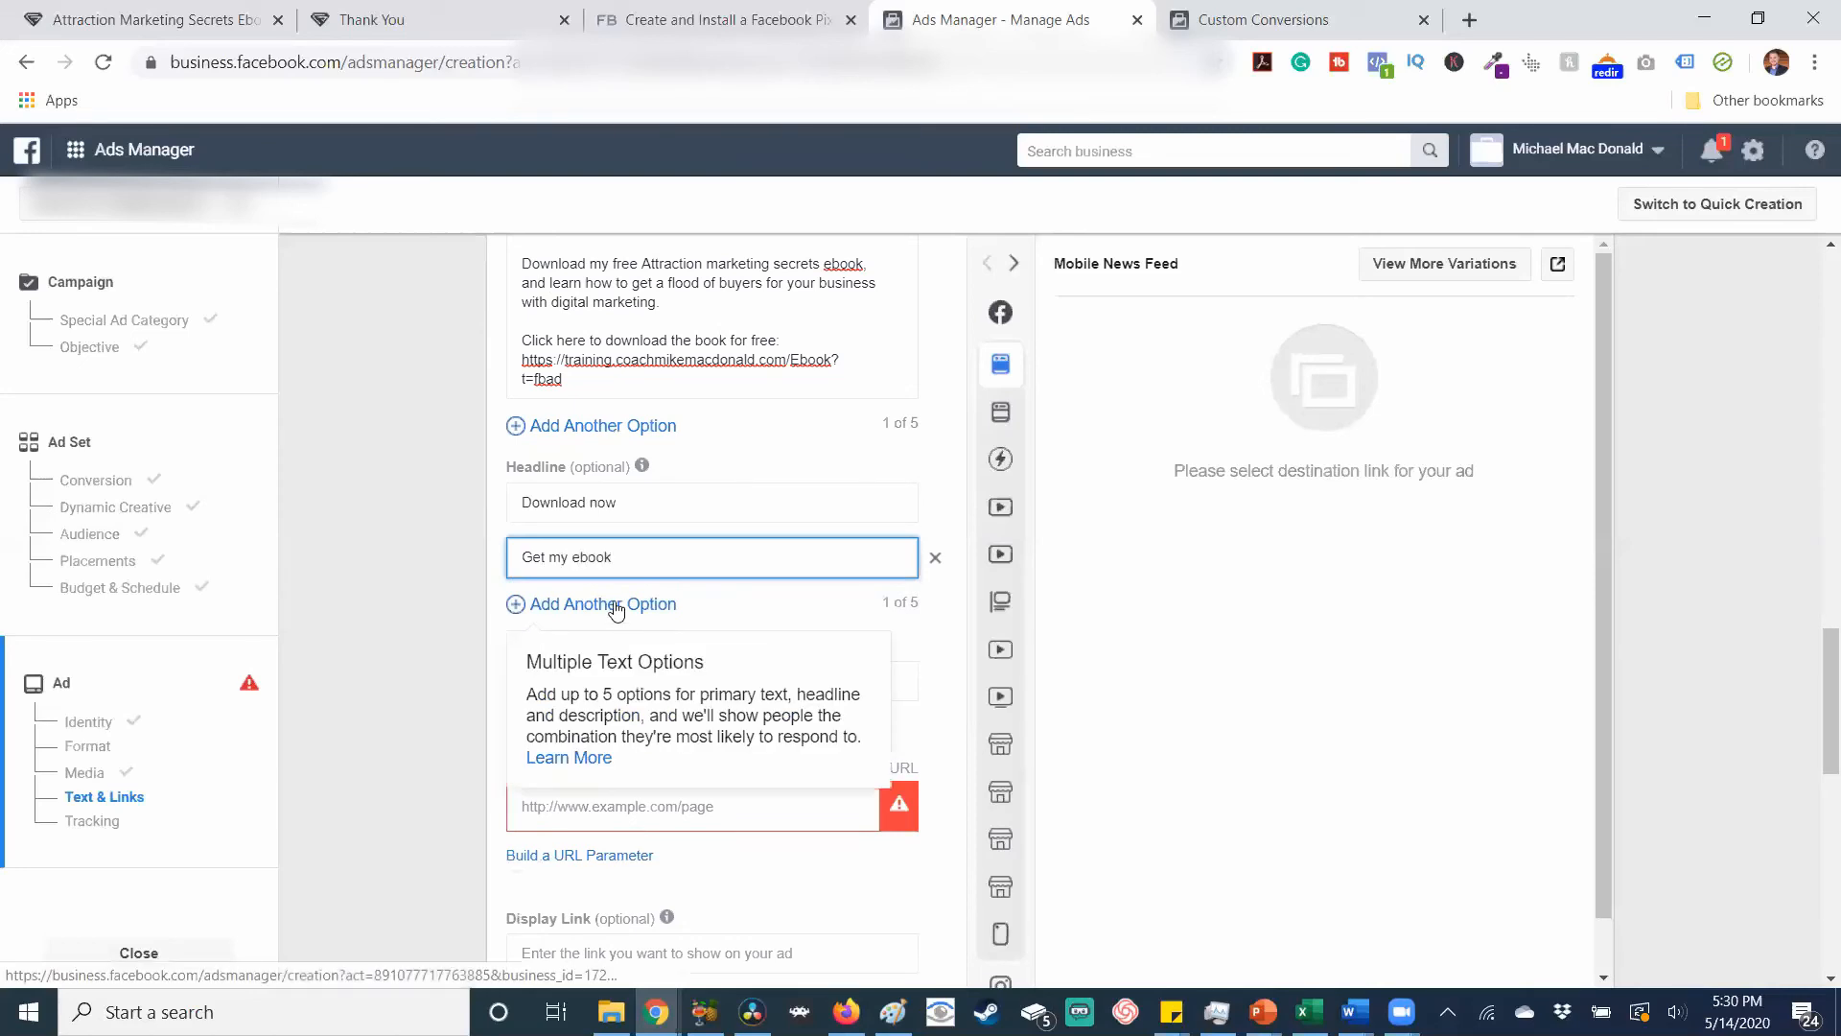
# Add two more headline options, "Get instant access" and "Download ebook".
pyautogui.click(617, 605)
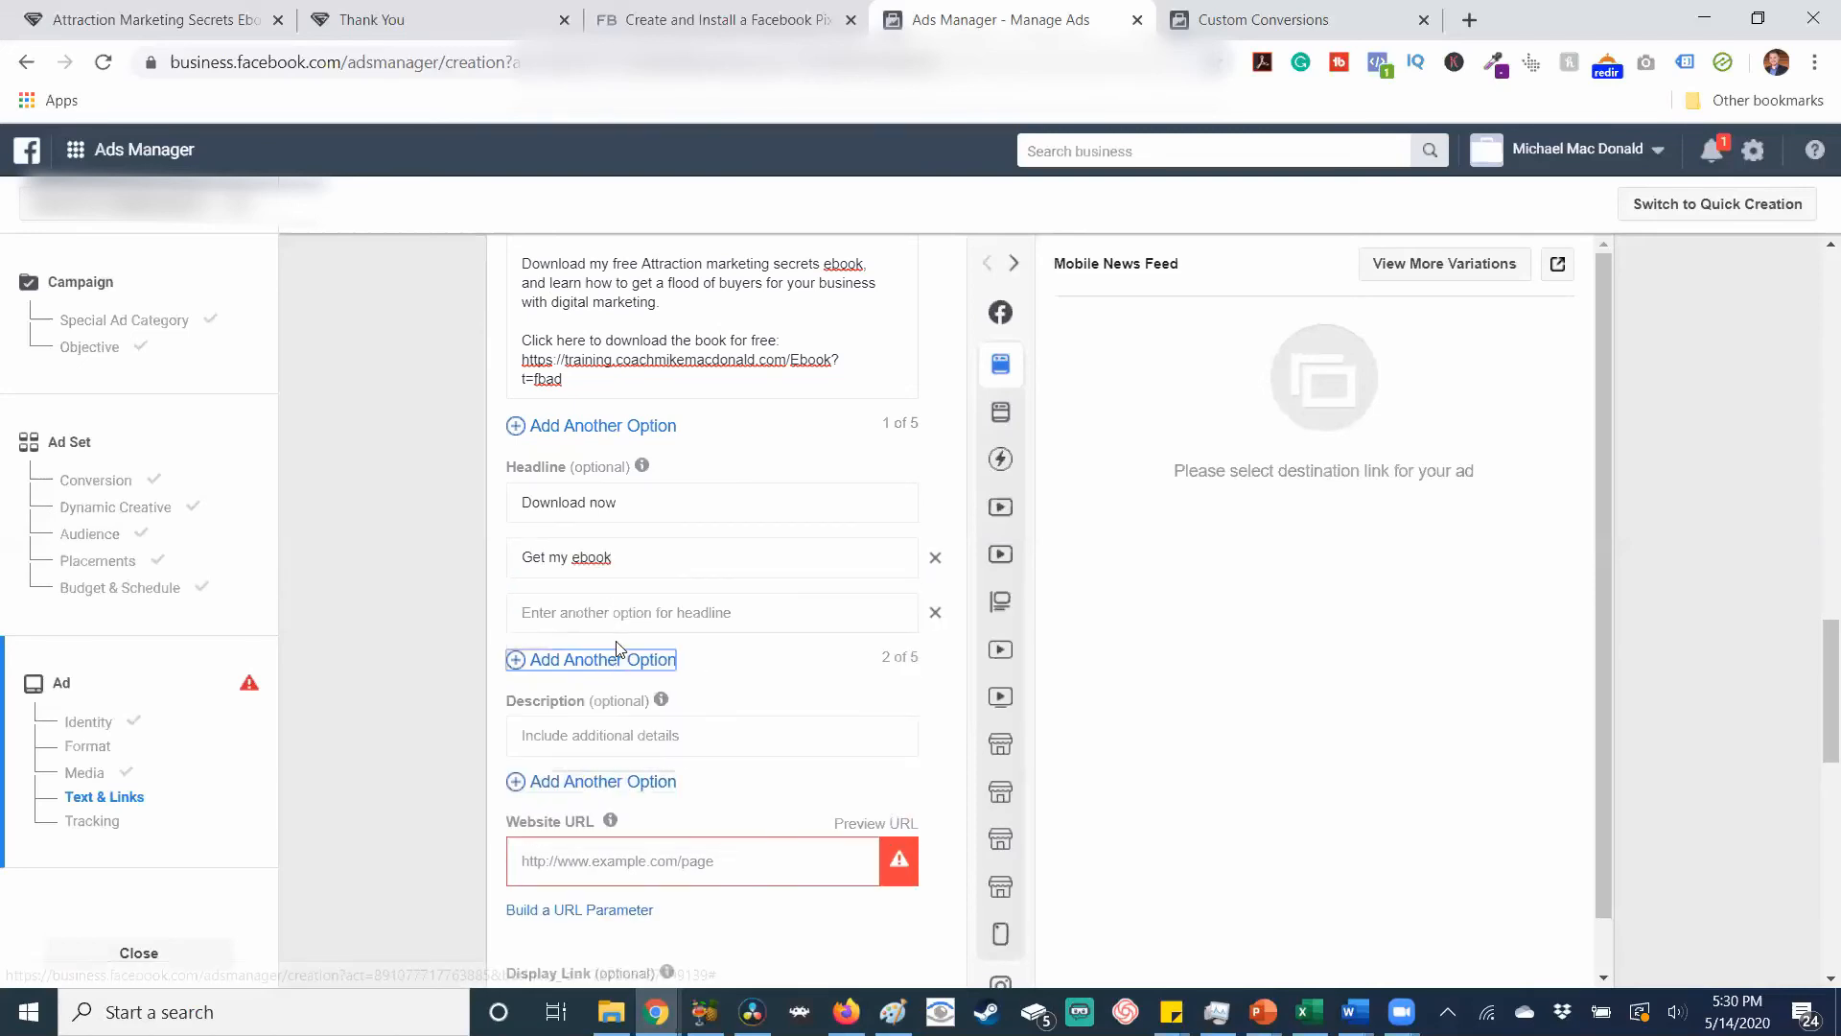
pyautogui.click(616, 619)
pyautogui.write('Get inst')
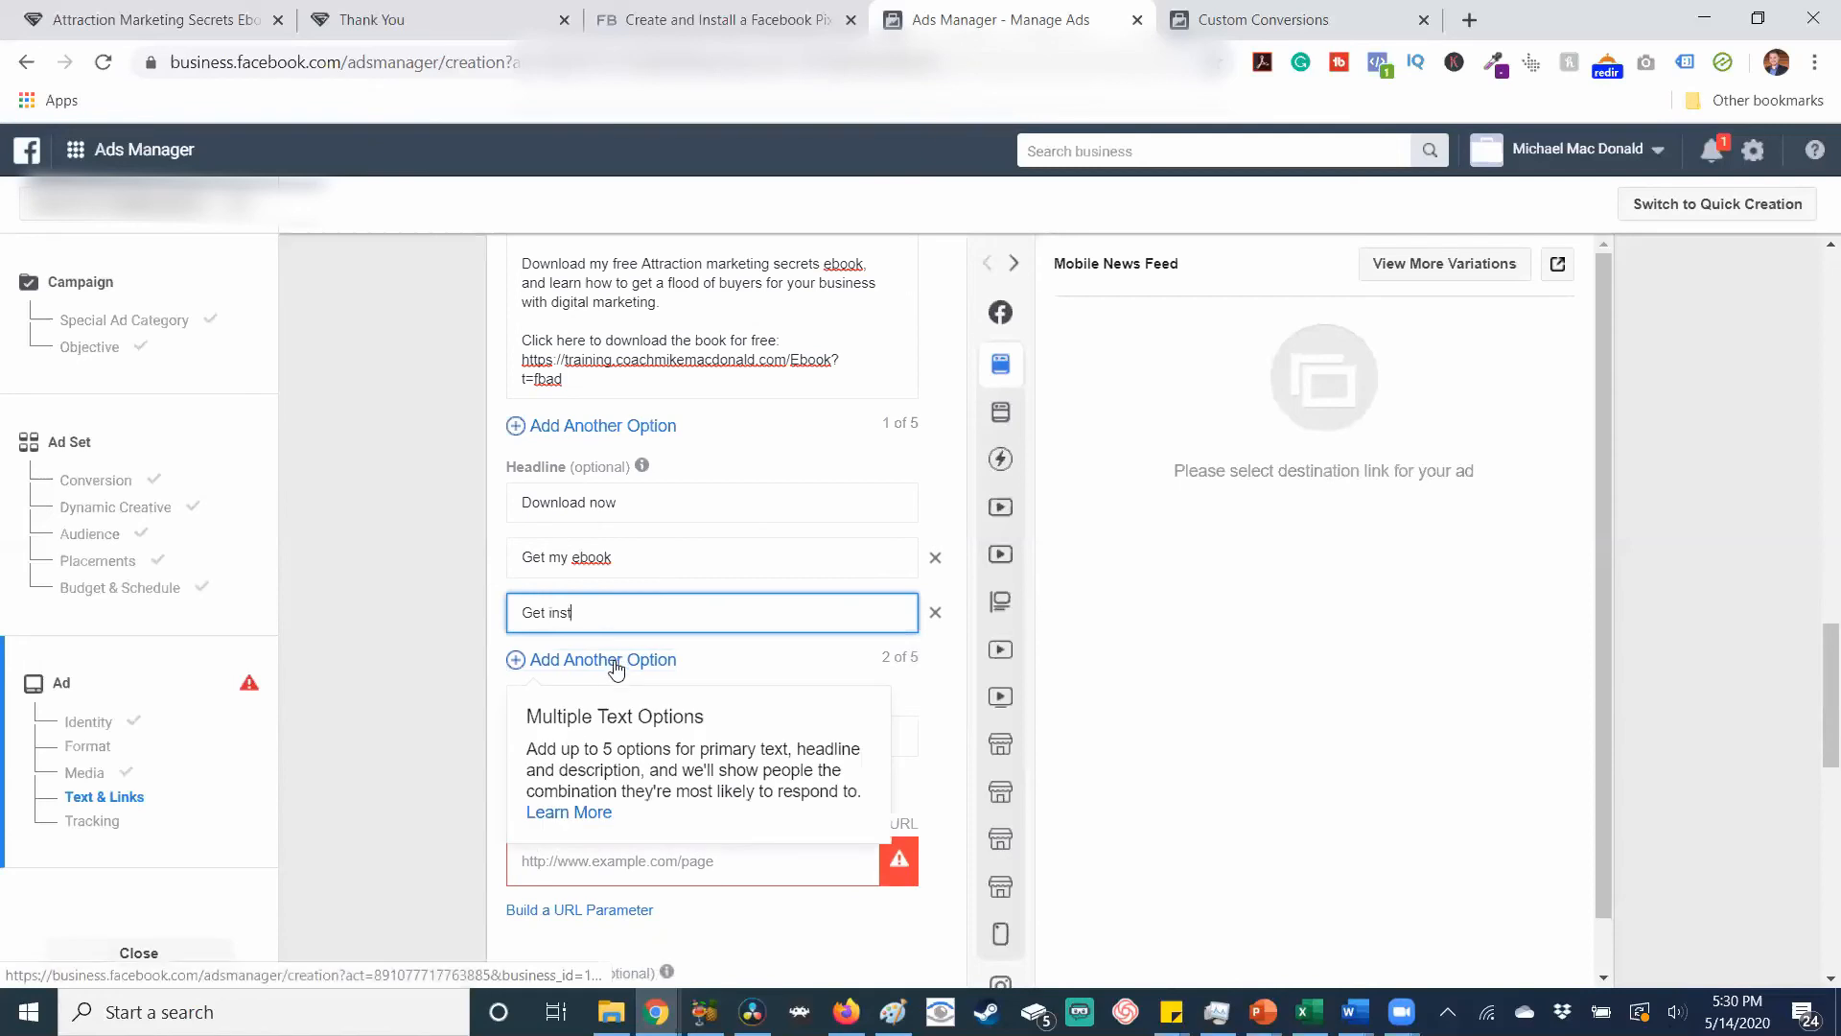
pyautogui.write('ant access')
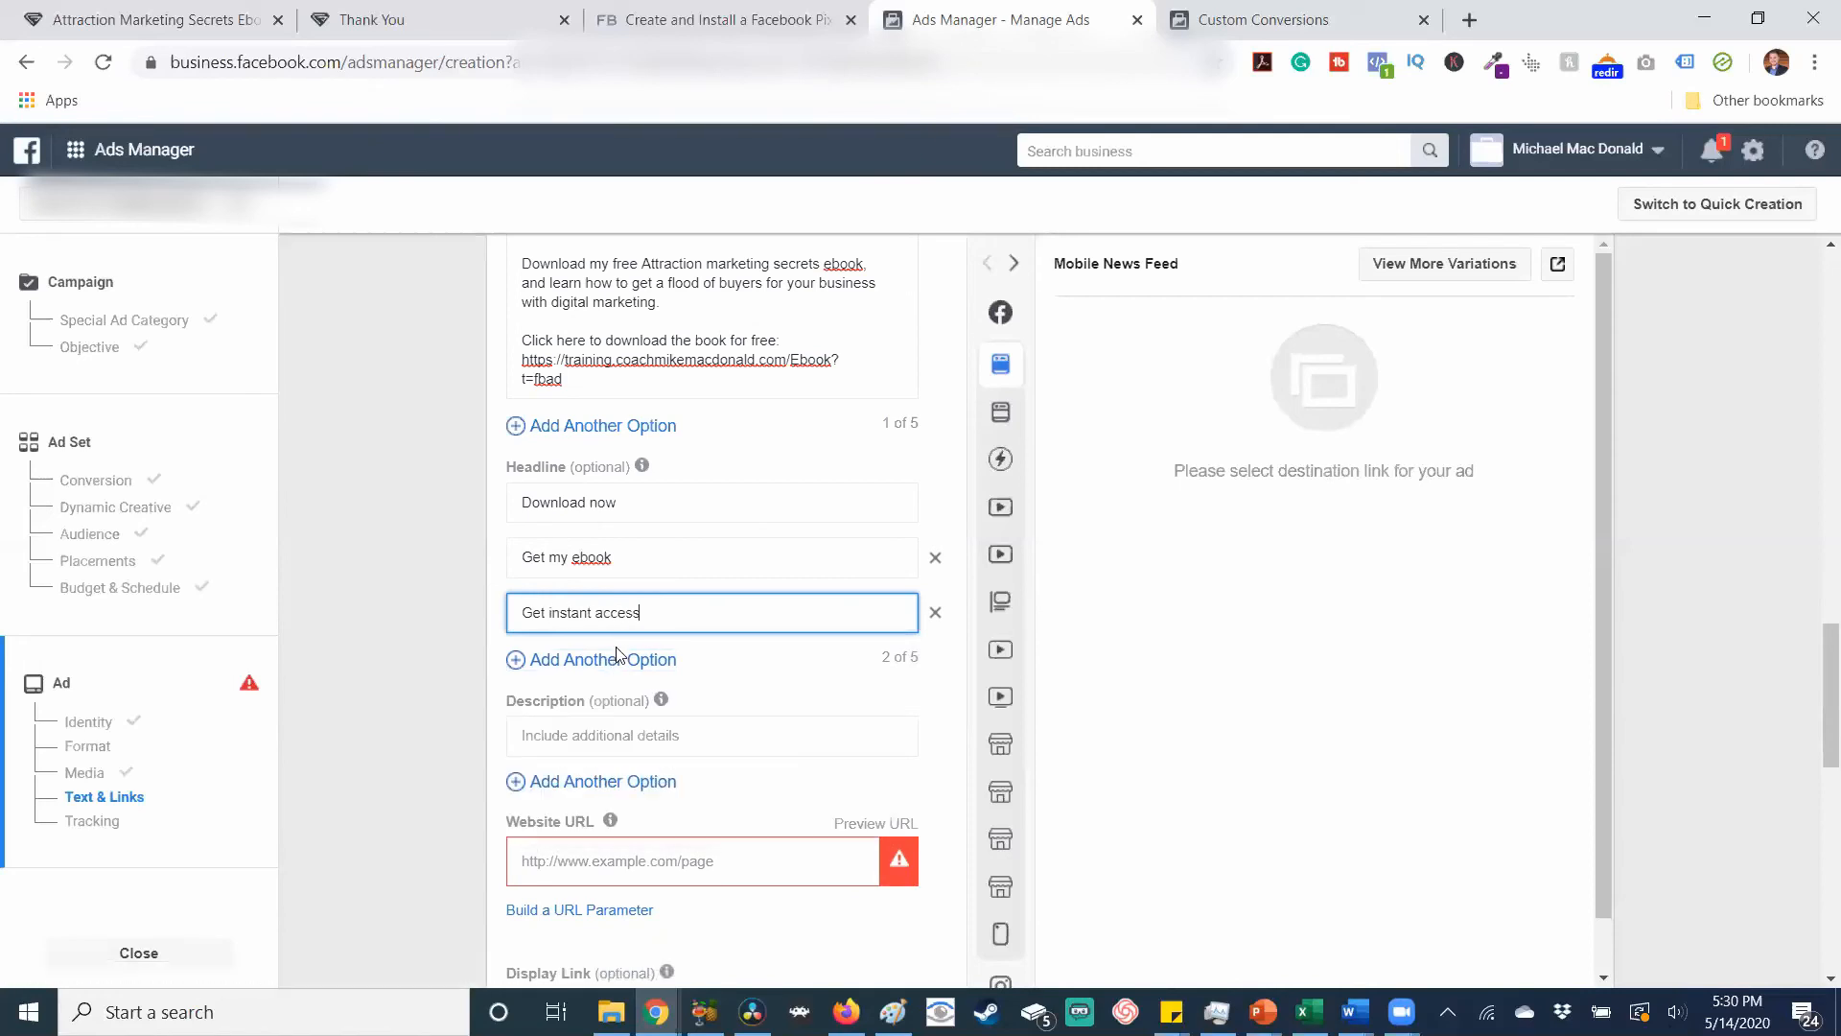
pyautogui.click(614, 670)
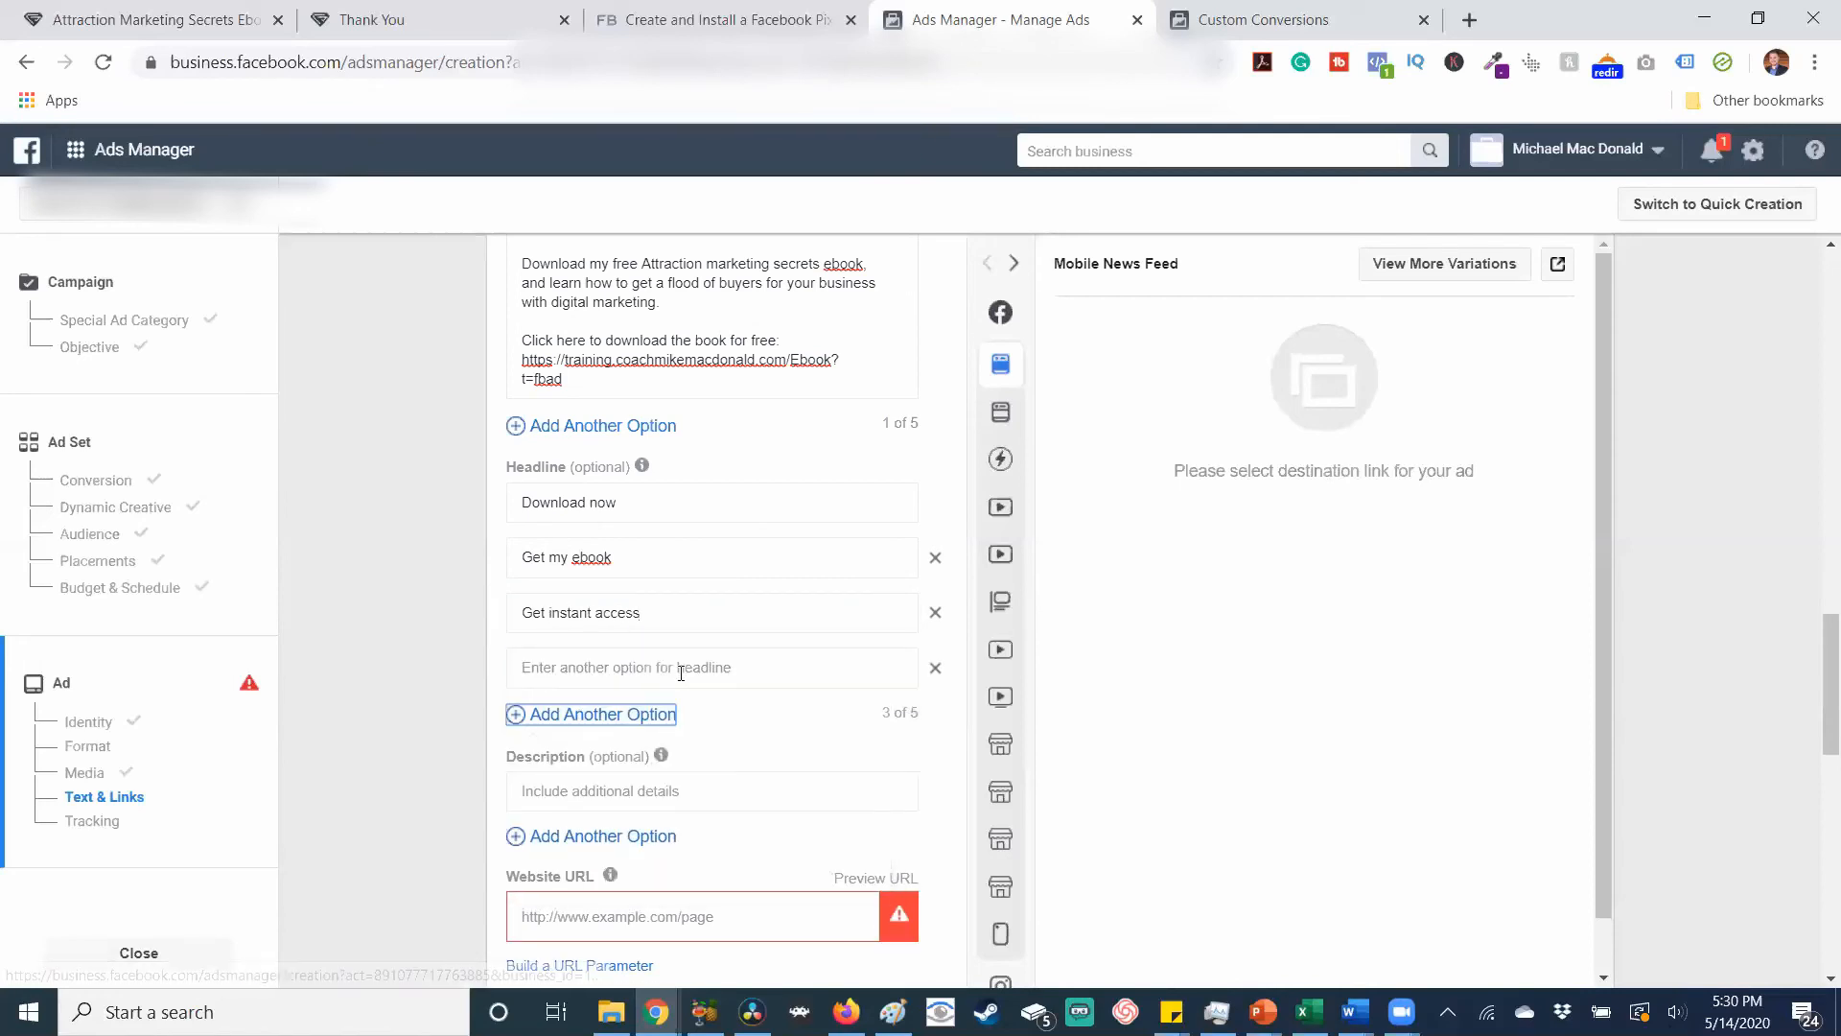
pyautogui.click(678, 672)
pyautogui.write('Download')
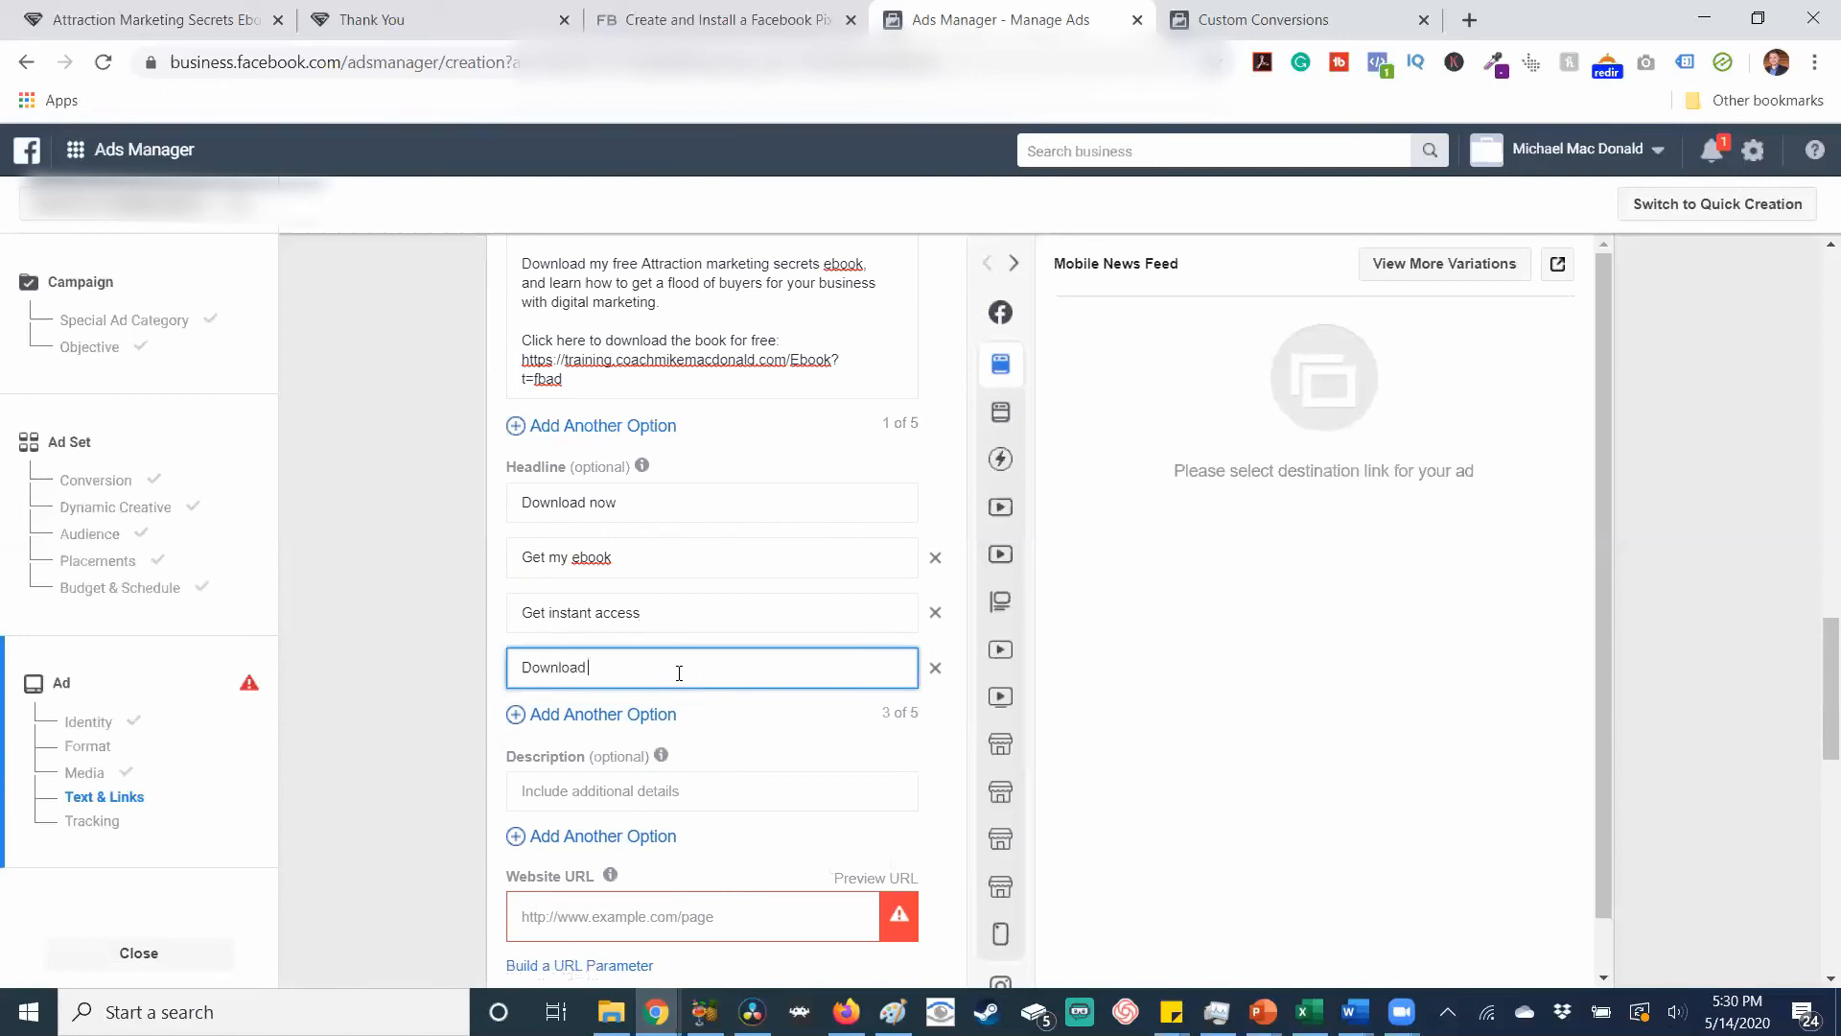
pyautogui.write(' ebook')
# Copy the ebook page address ending in "?t=fbad" from the primary text and enter it as the ad's website URL.
pyautogui.click(507, 372)
pyautogui.tripleClick(507, 372)
pyautogui.hotkey('ctrl', 'c')
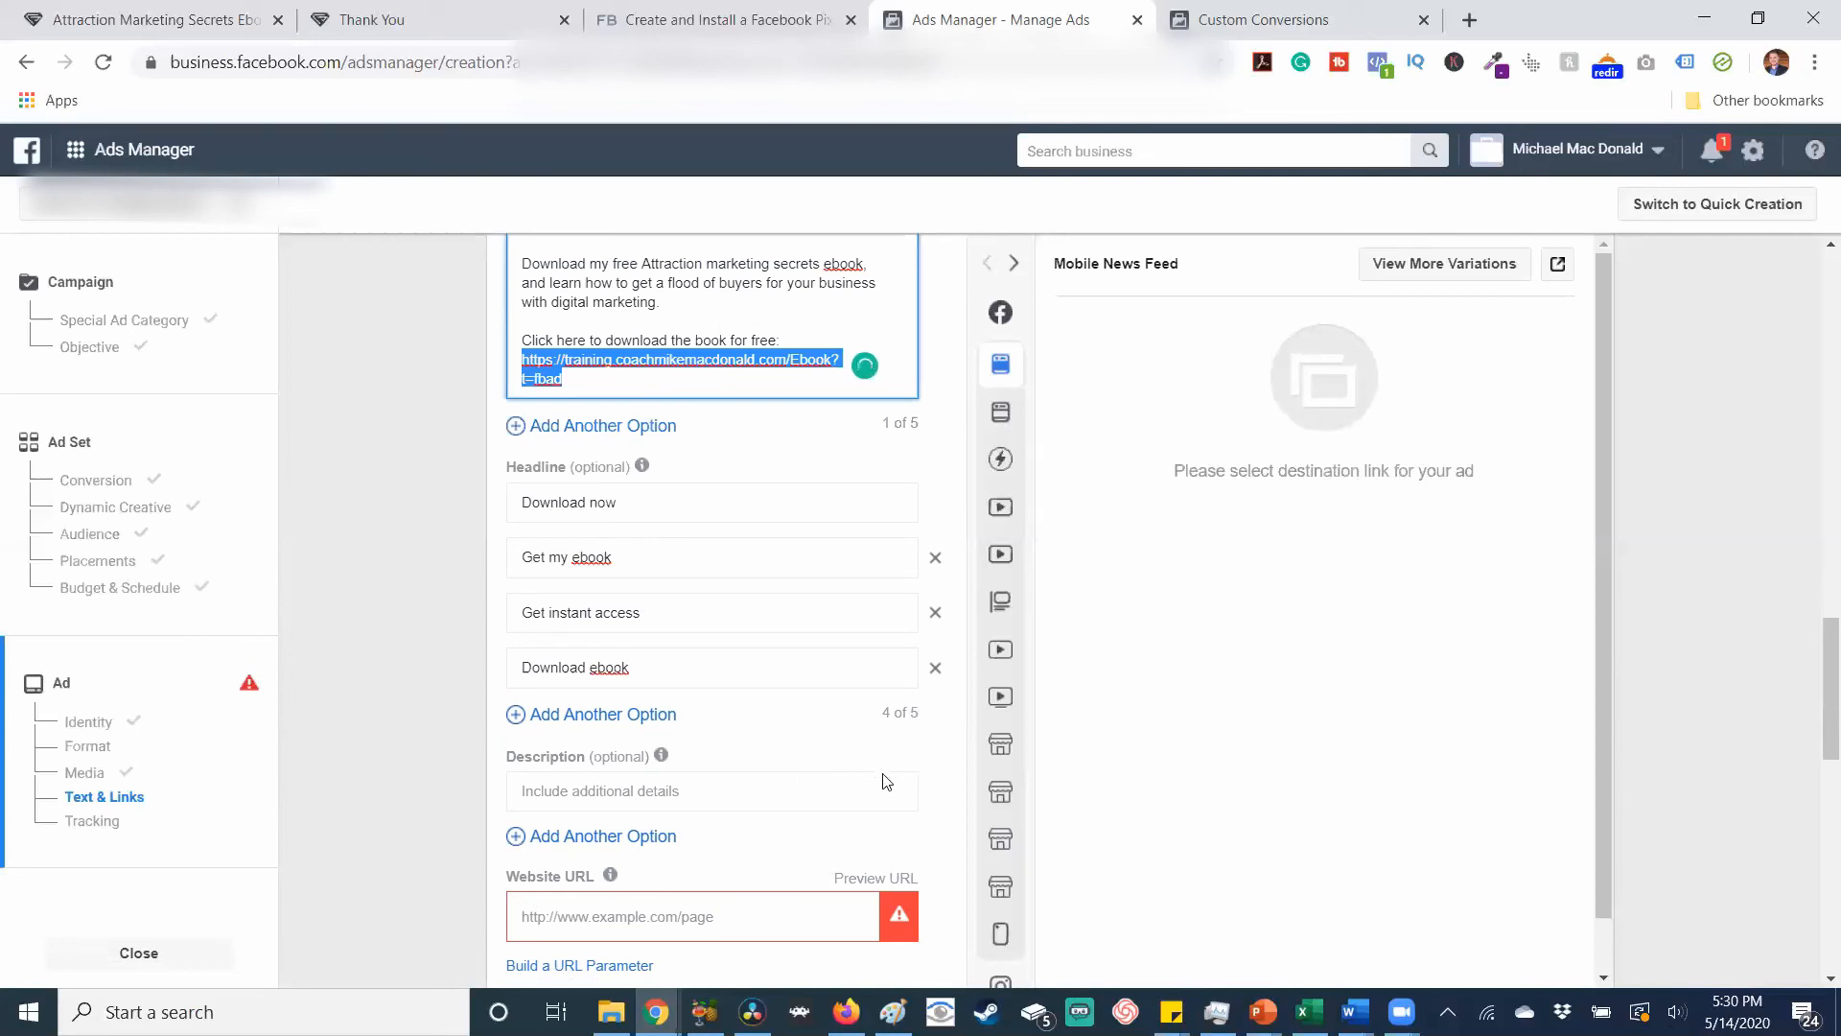
pyautogui.moveTo(1817, 677); pyautogui.dragTo(1817, 697)
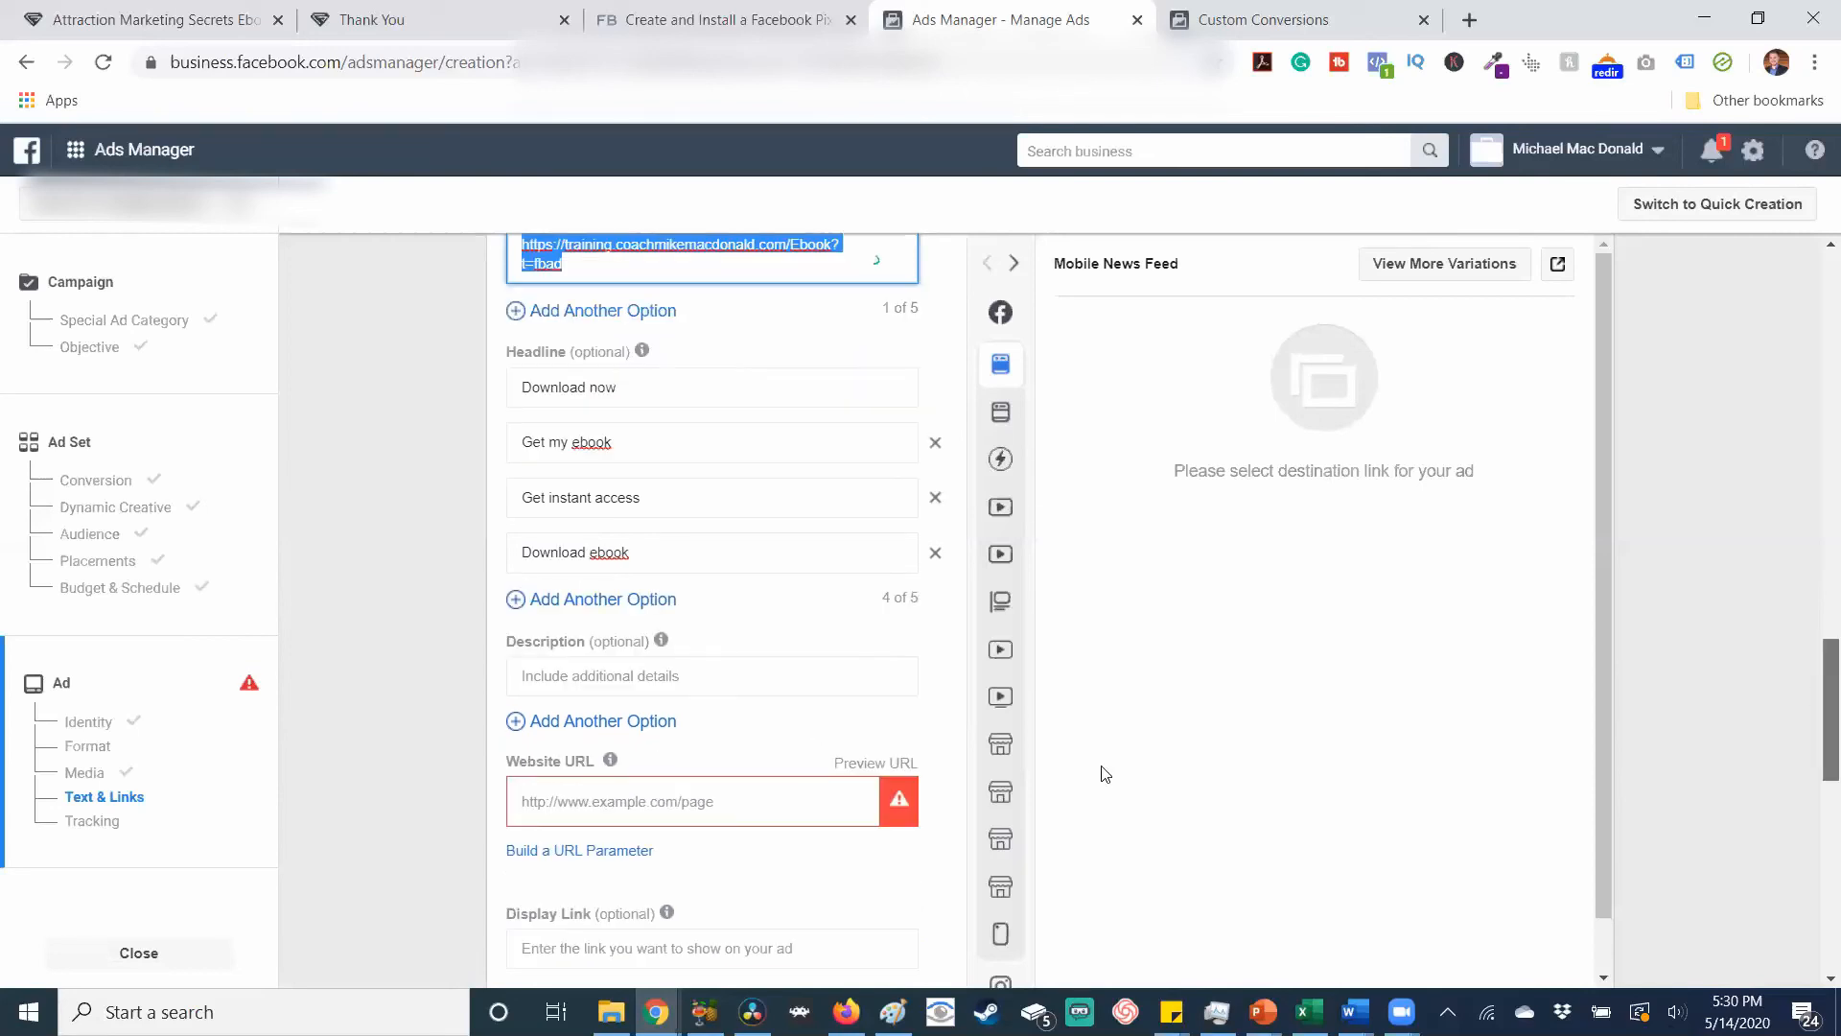
pyautogui.click(730, 803)
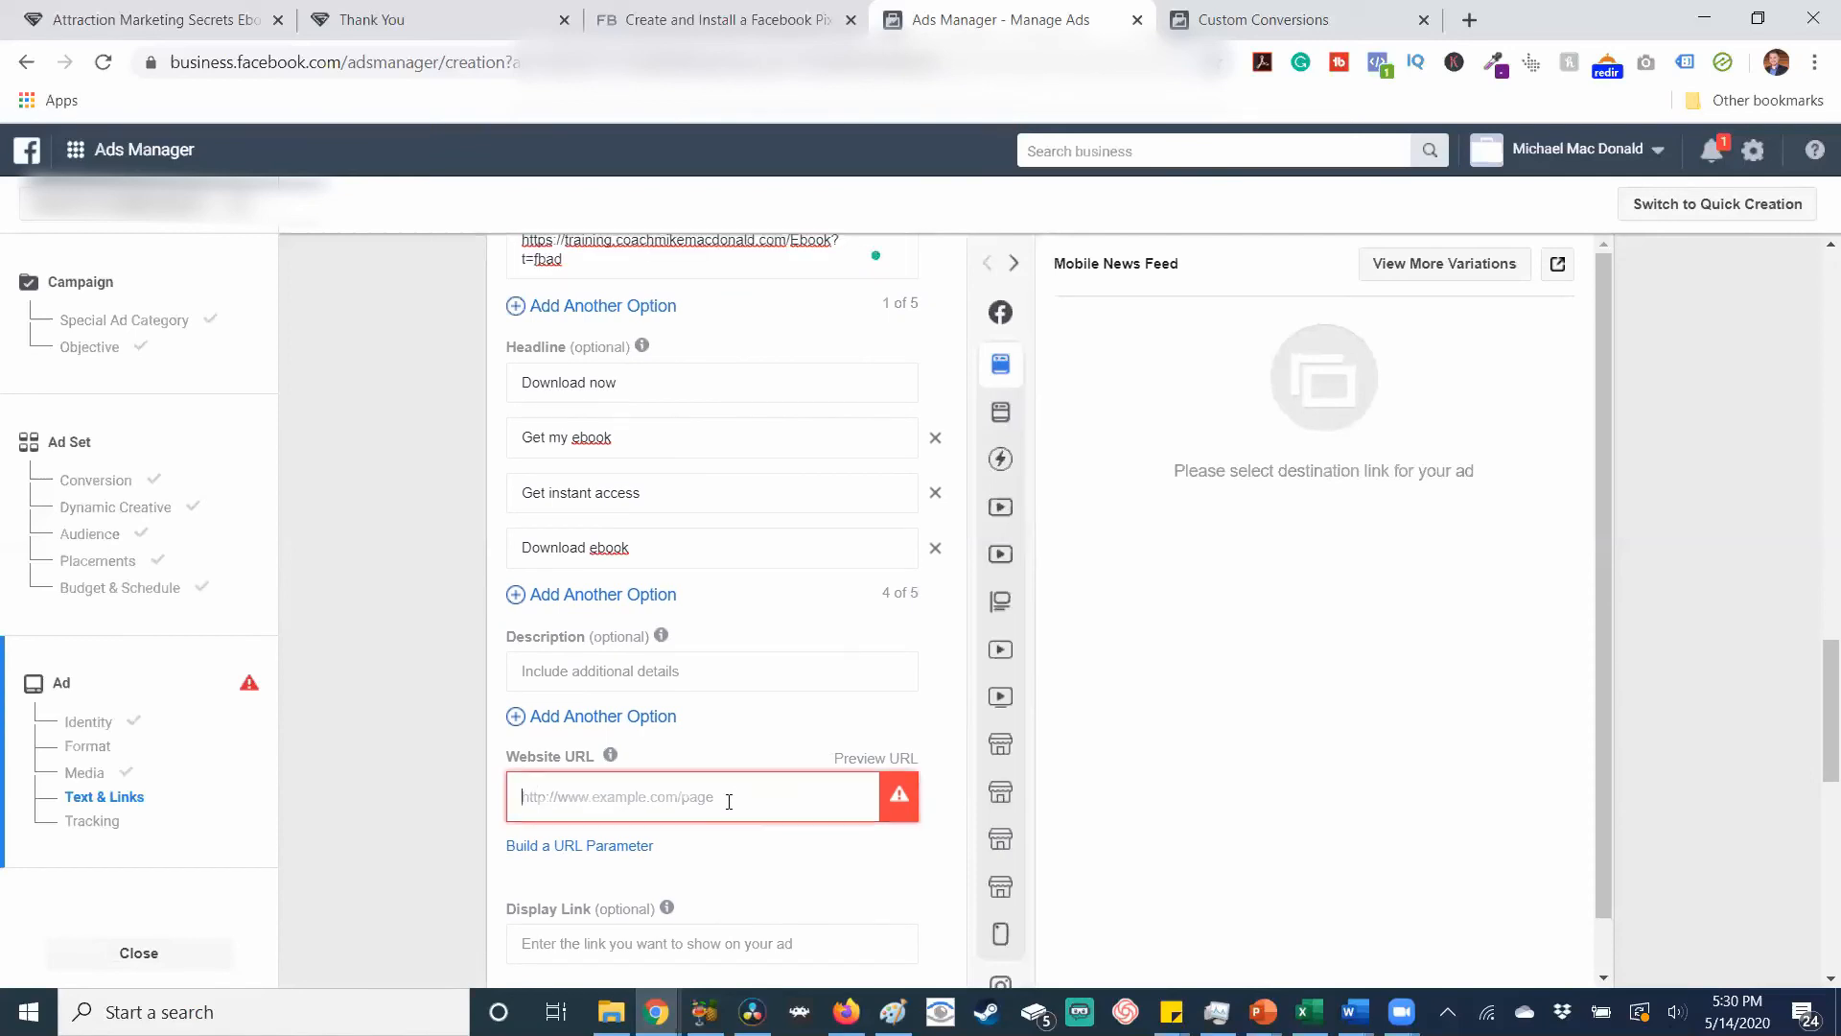
pyautogui.hotkey('ctrl', 'v')
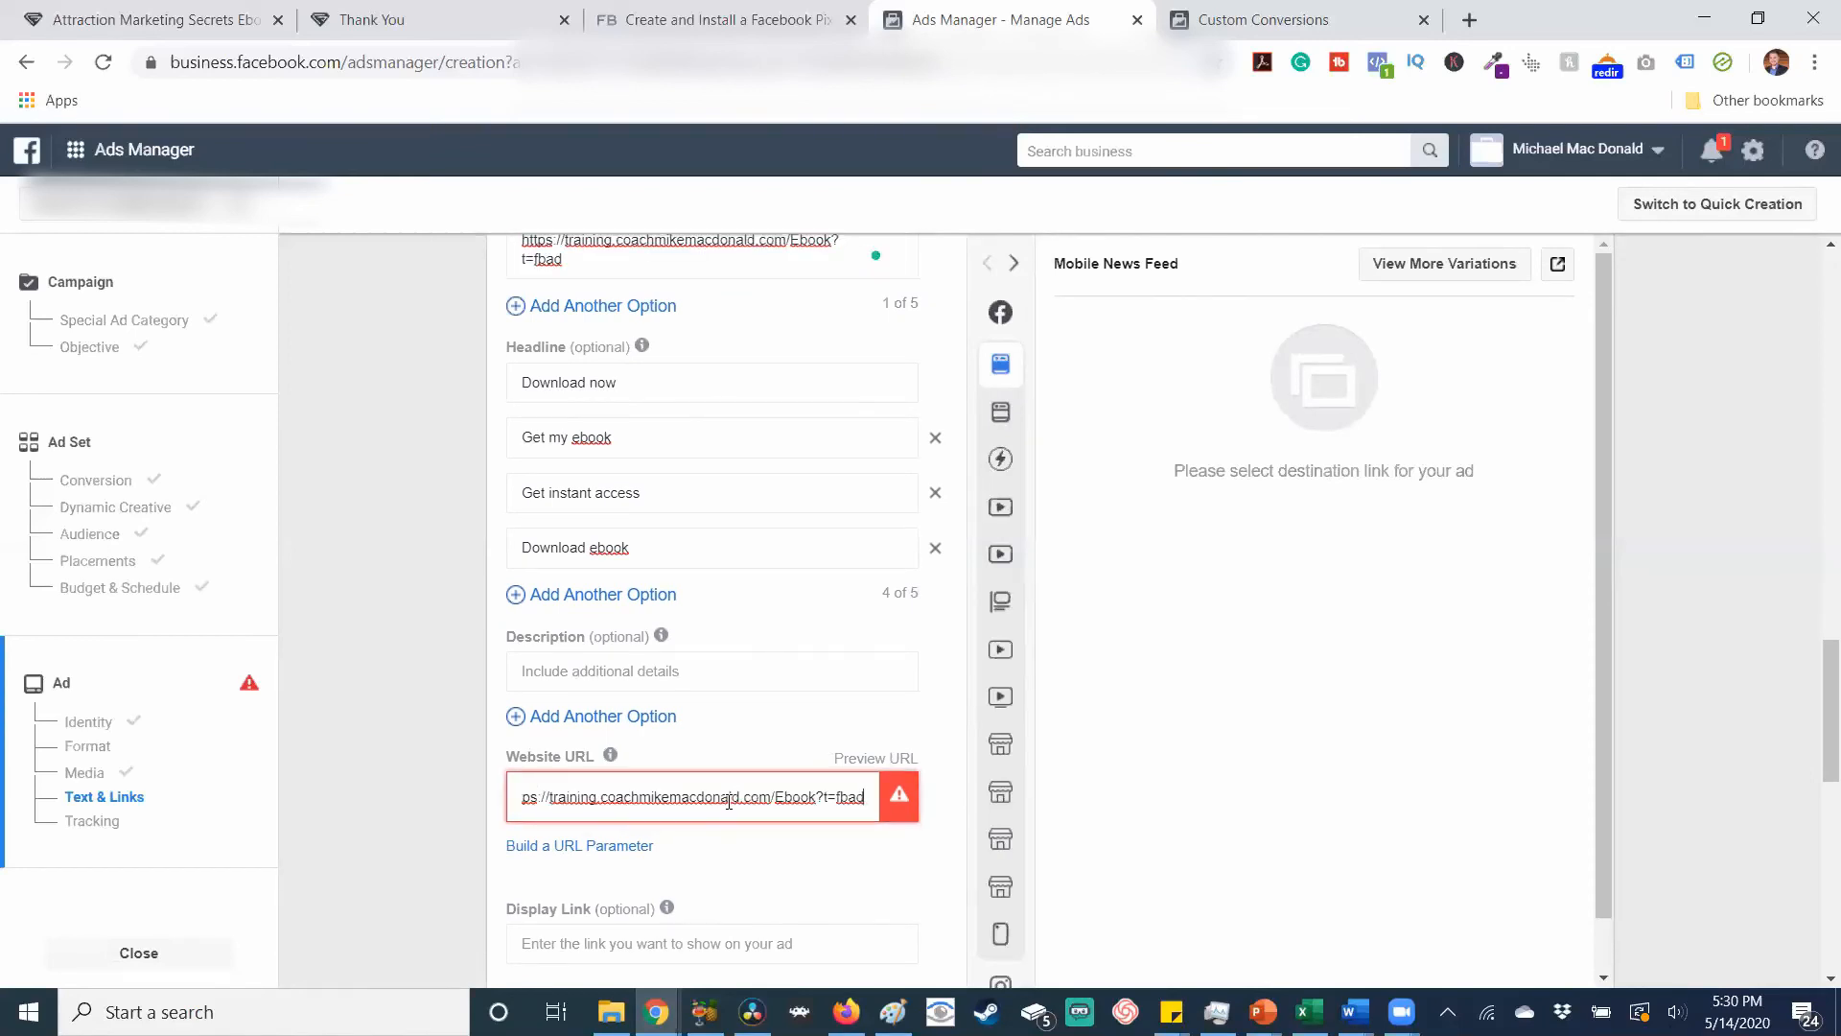
pyautogui.click(793, 721)
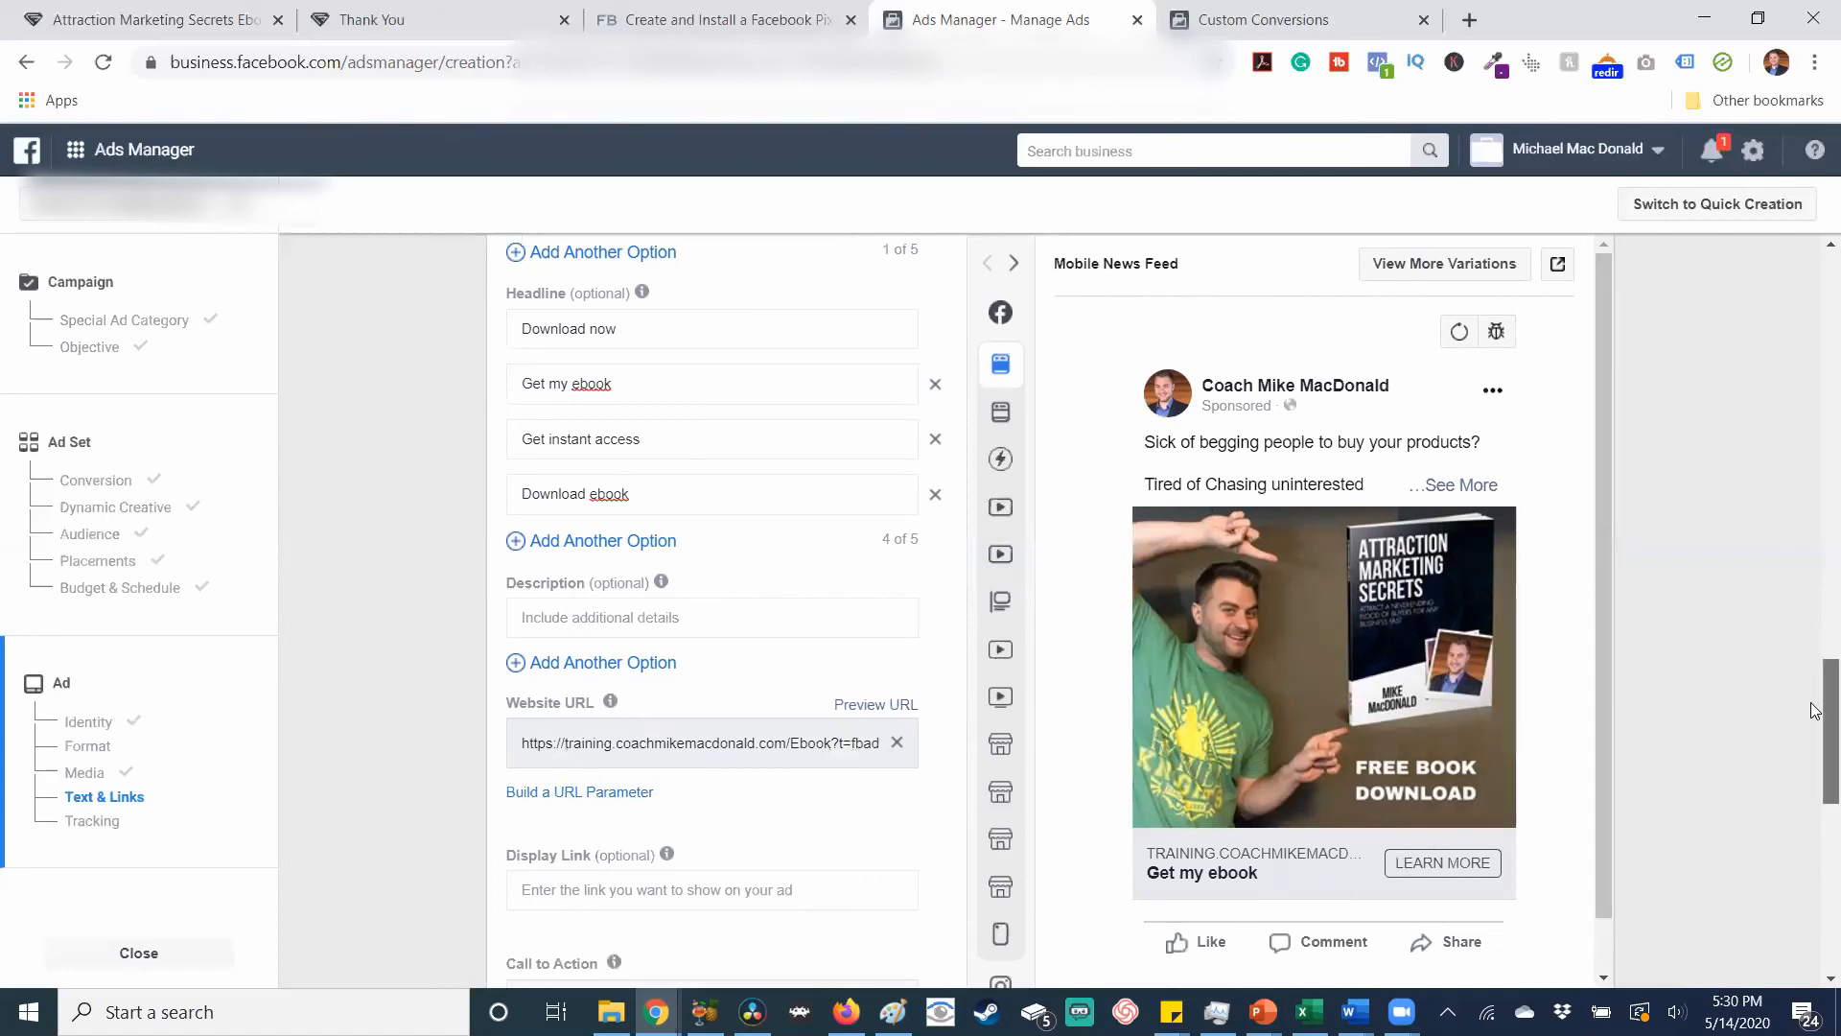
# Set the call to action to Download and add Sign Up as a second call-to-action option.
pyautogui.scroll(-3, 1817, 709)
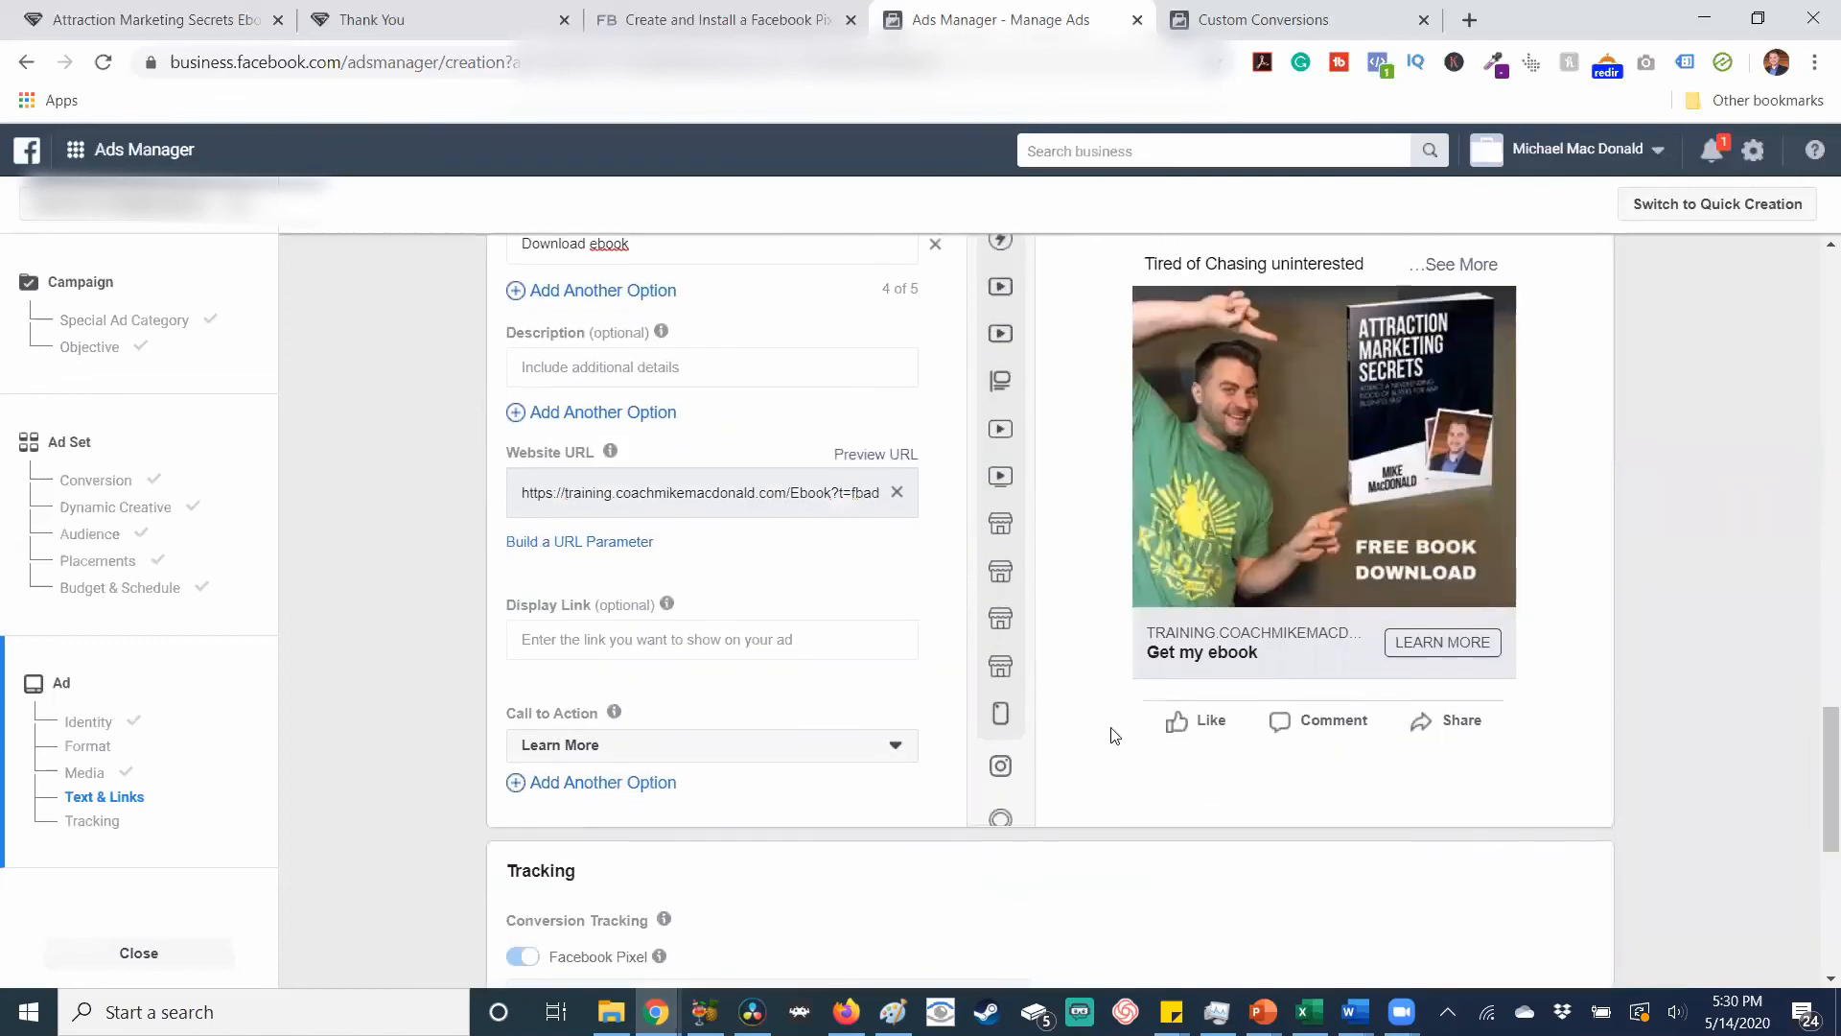
pyautogui.click(870, 752)
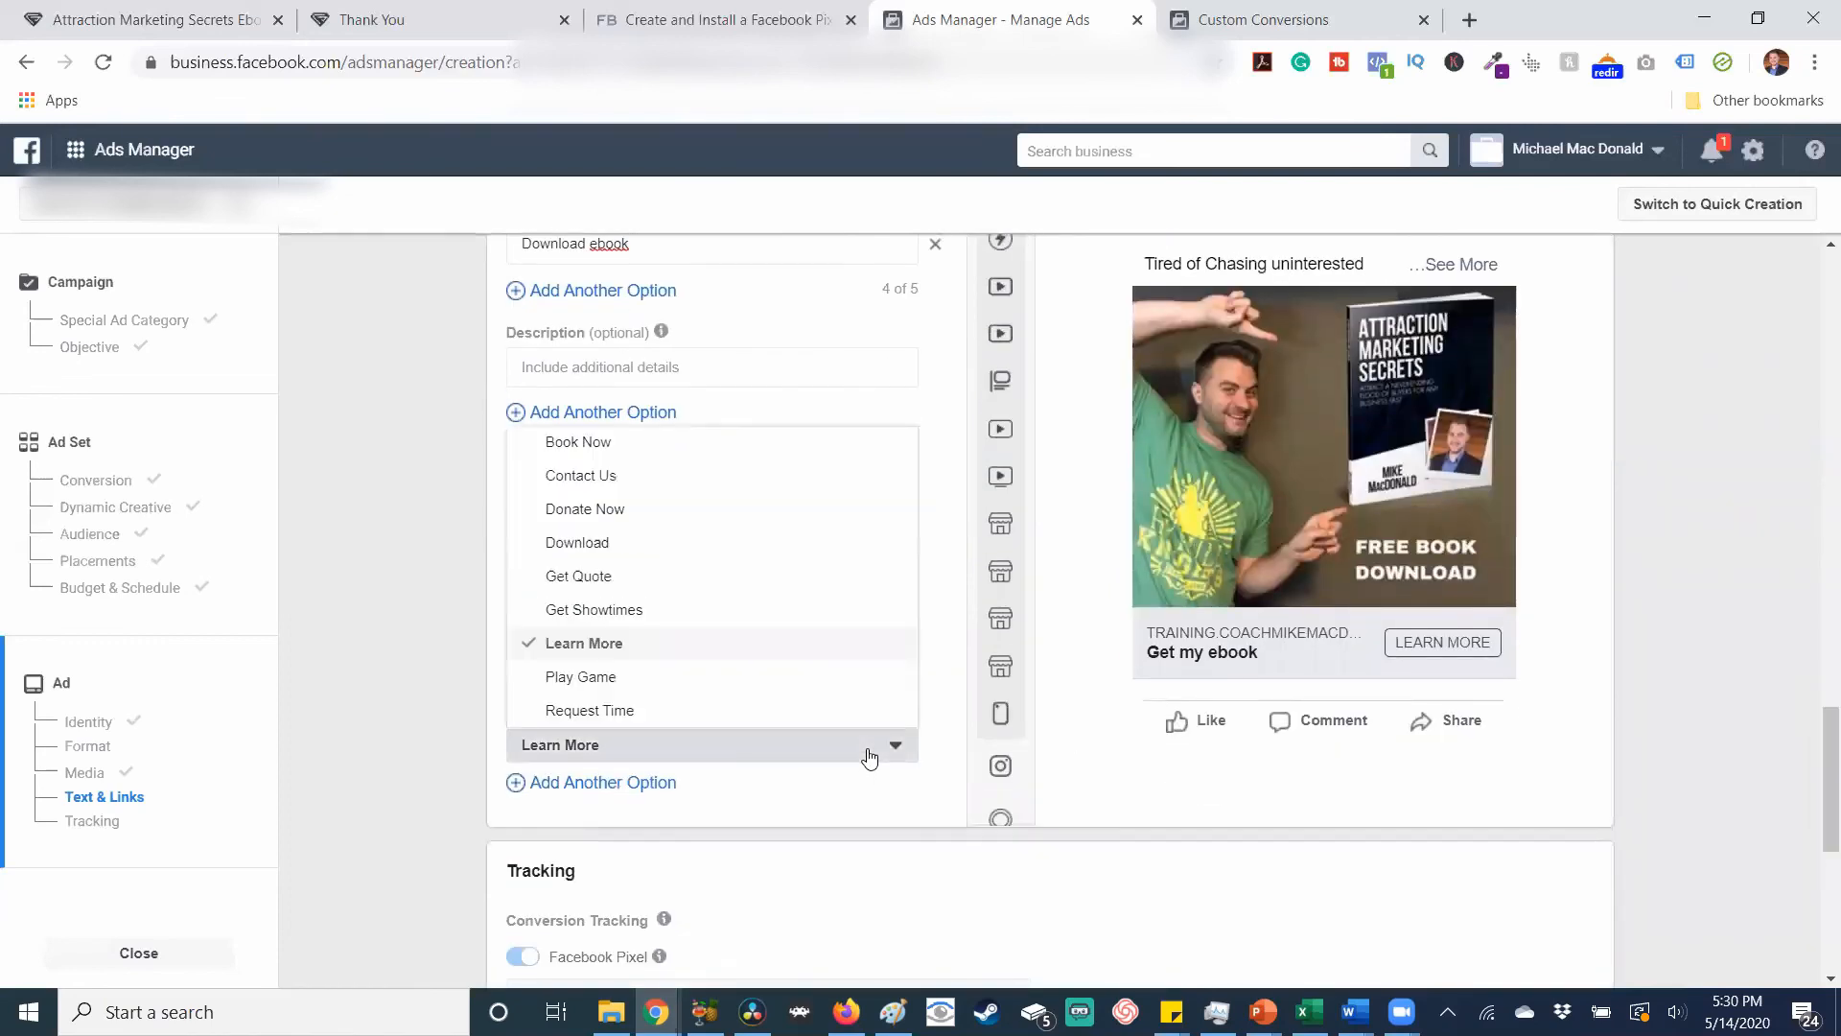
pyautogui.click(778, 555)
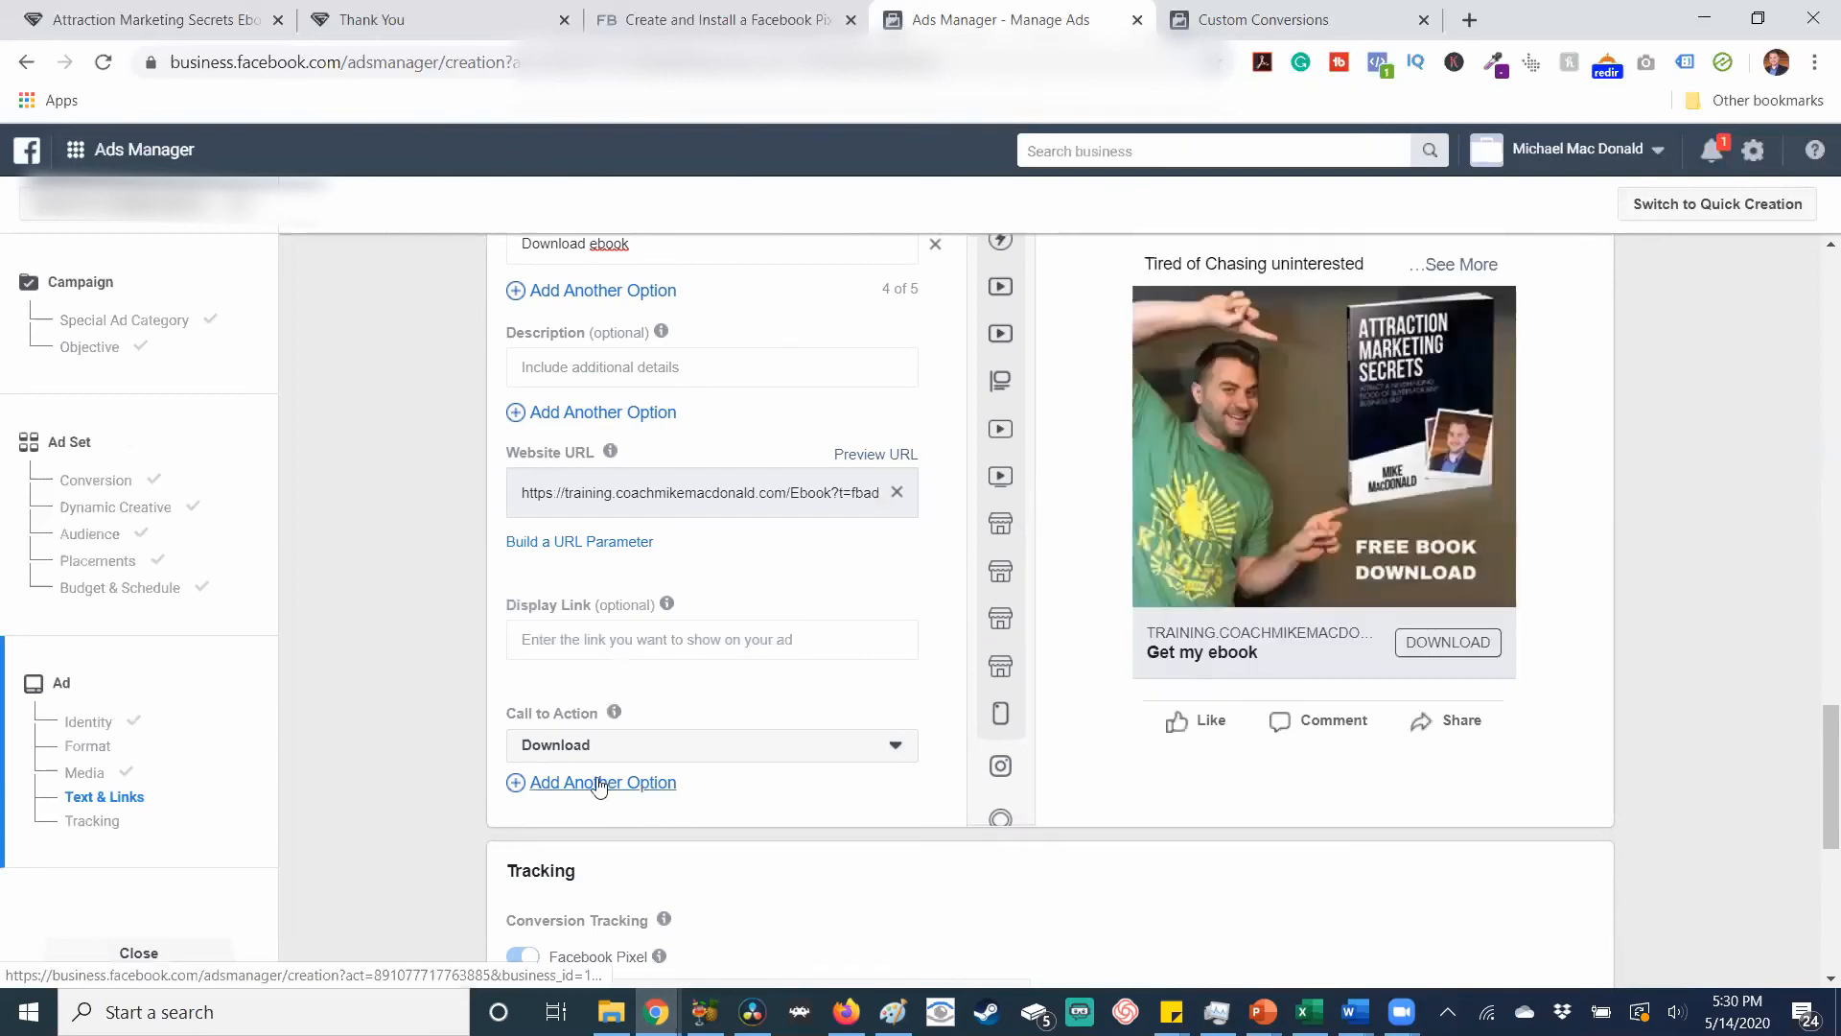
pyautogui.click(606, 793)
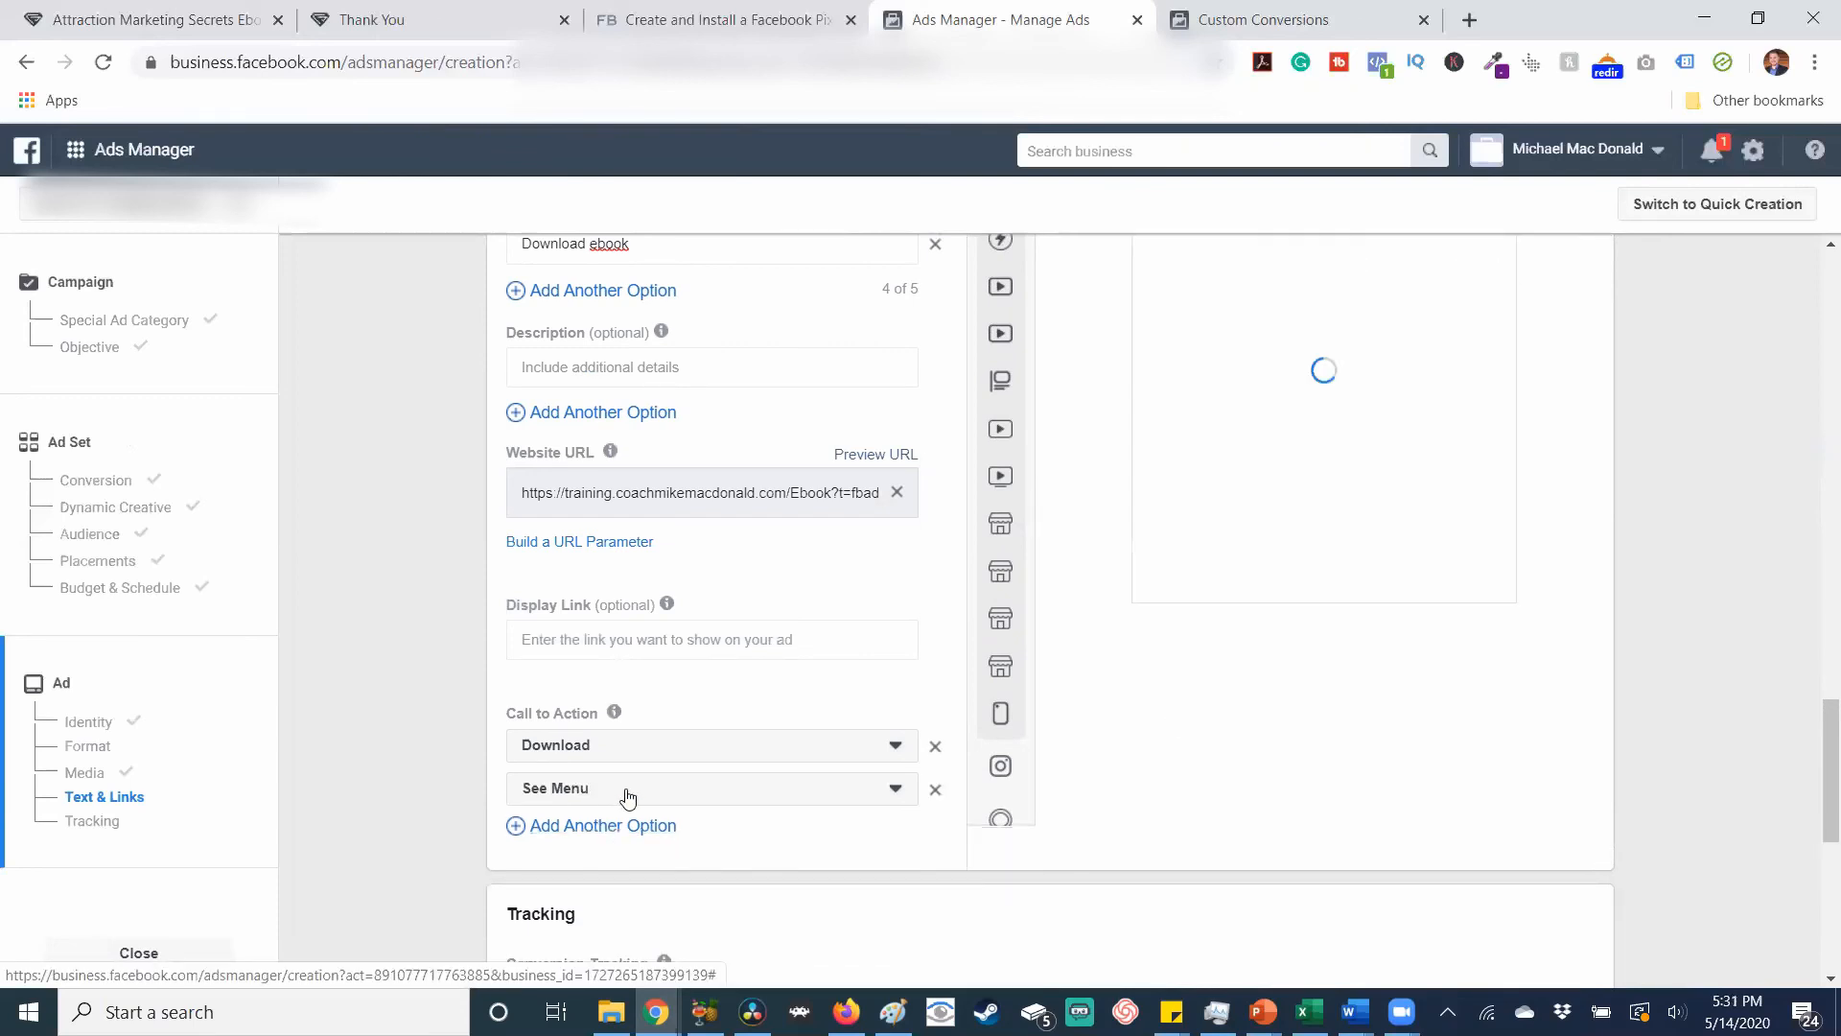
pyautogui.click(732, 787)
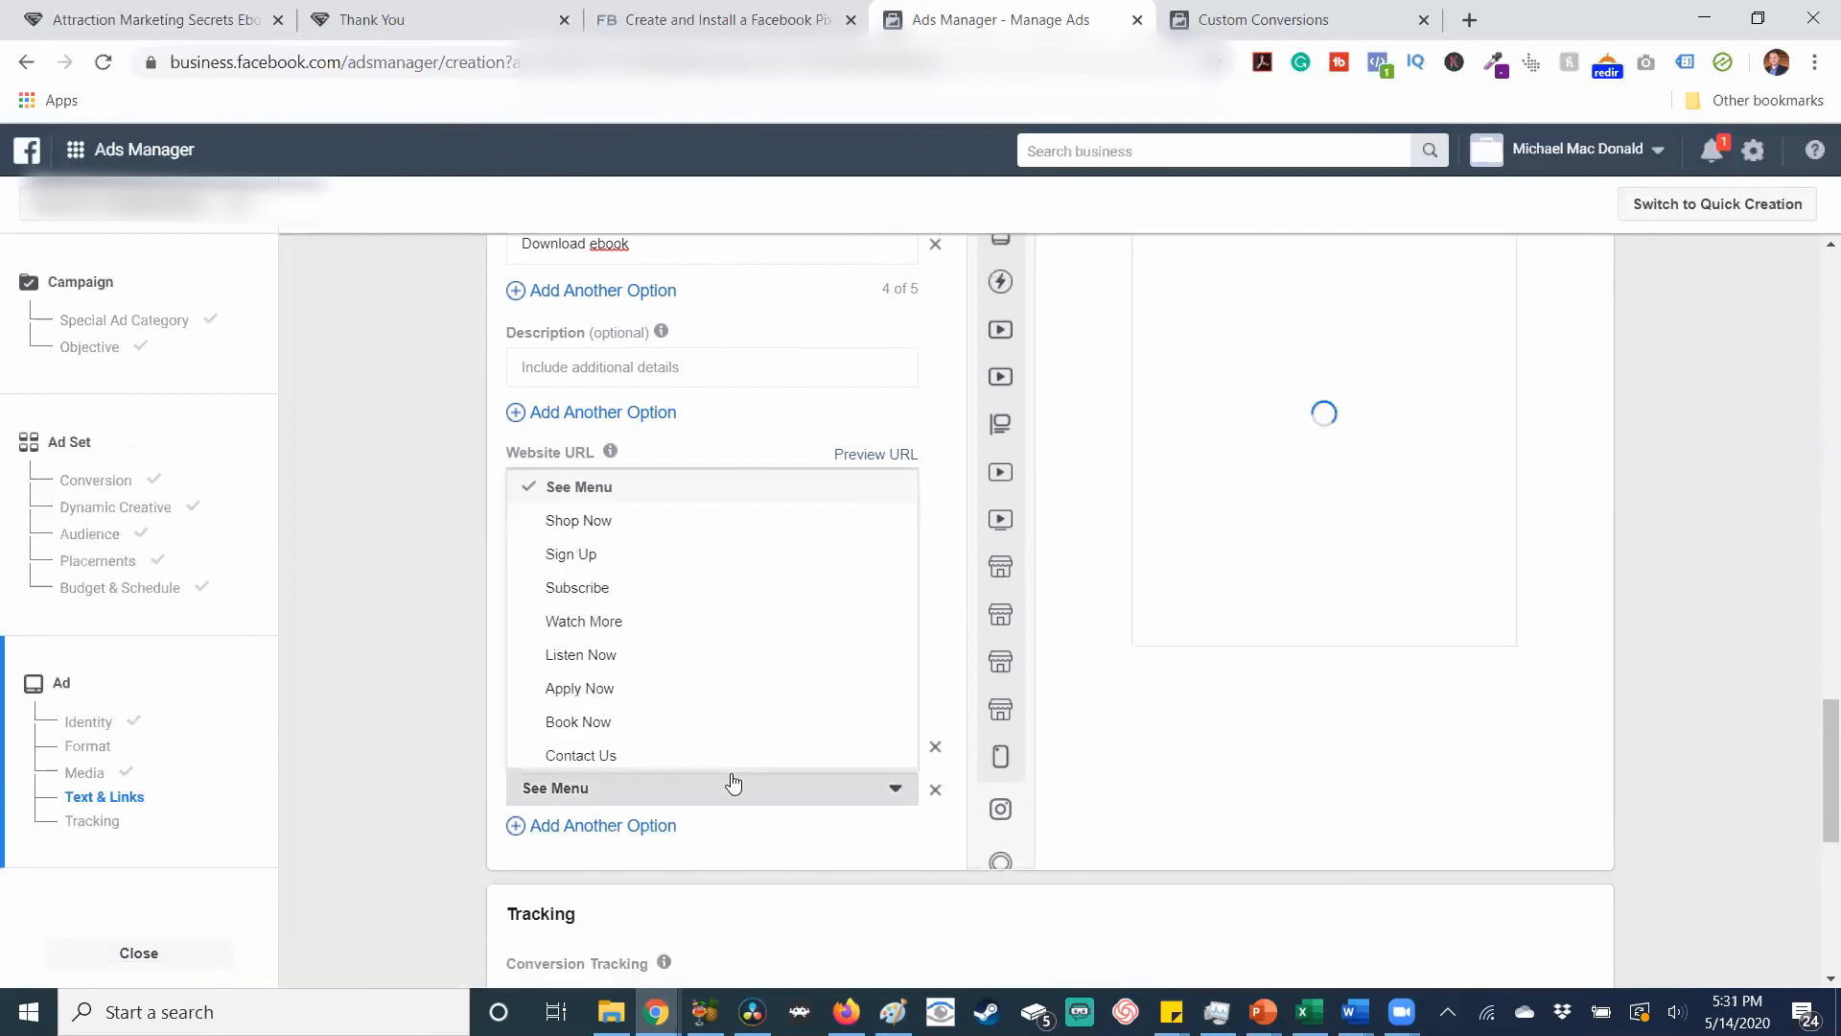
pyautogui.click(692, 564)
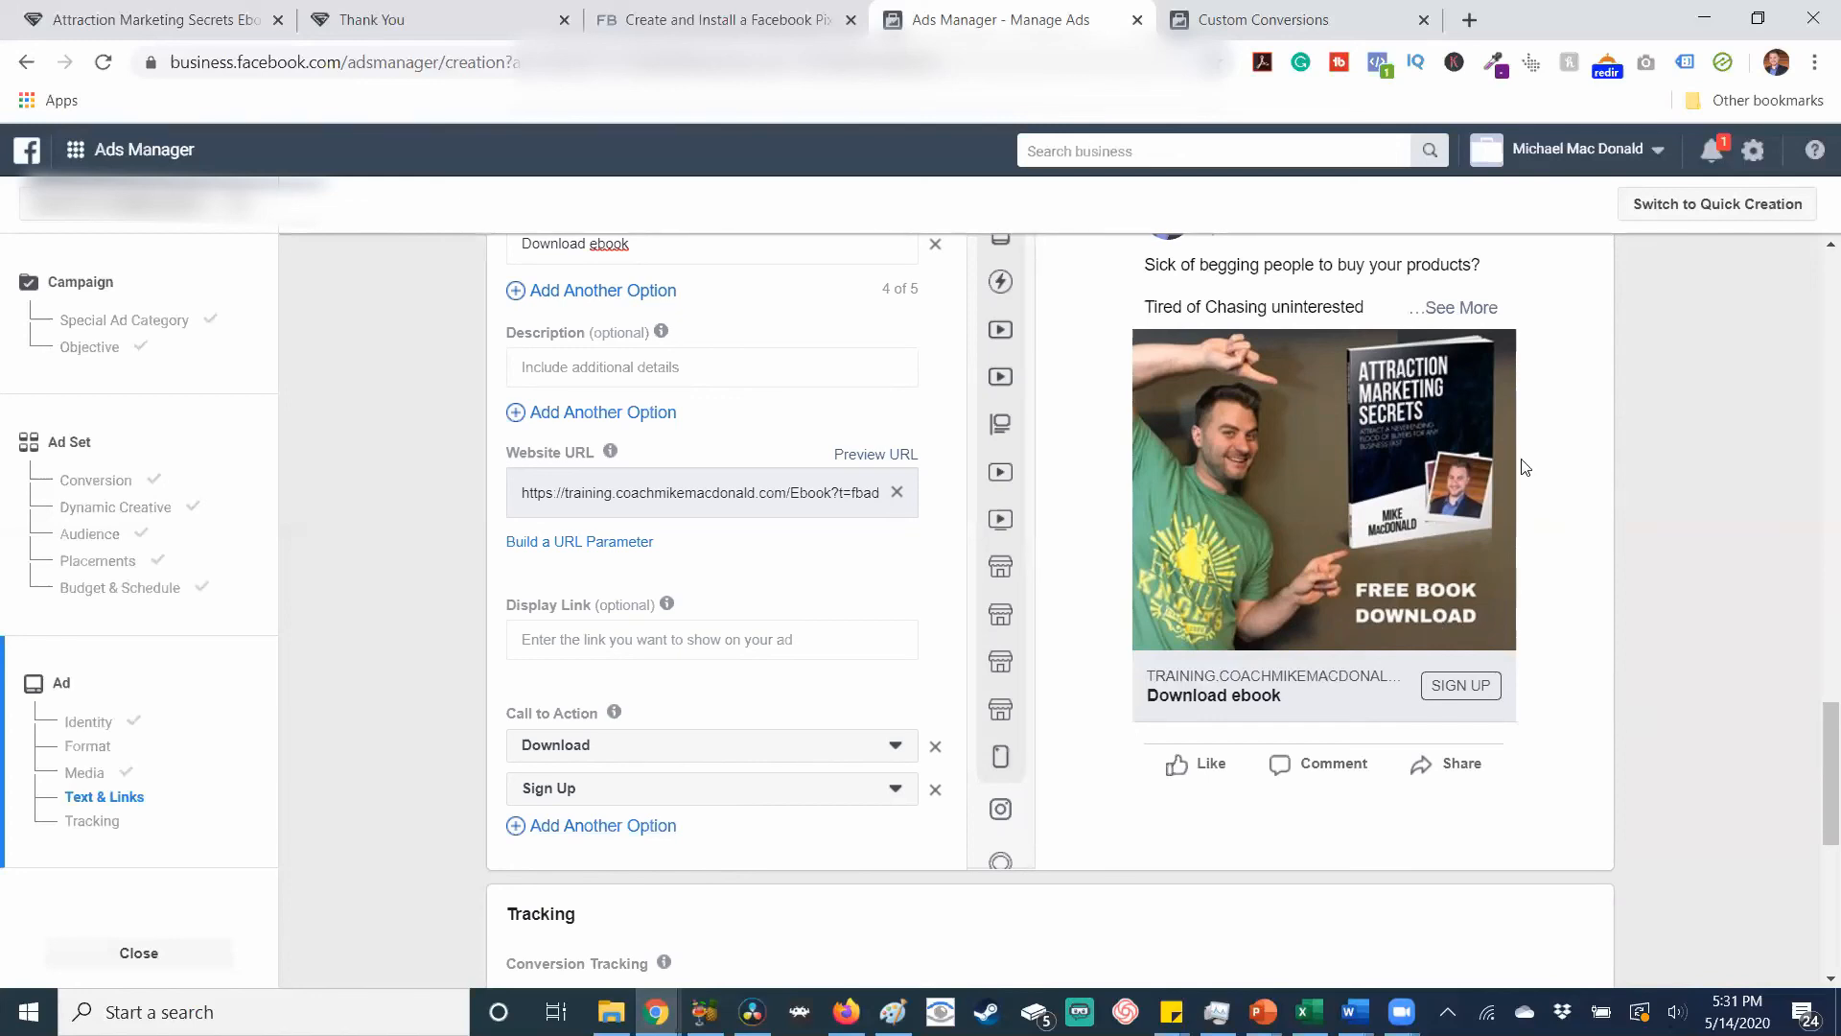
pyautogui.scroll(-7, 1767, 847)
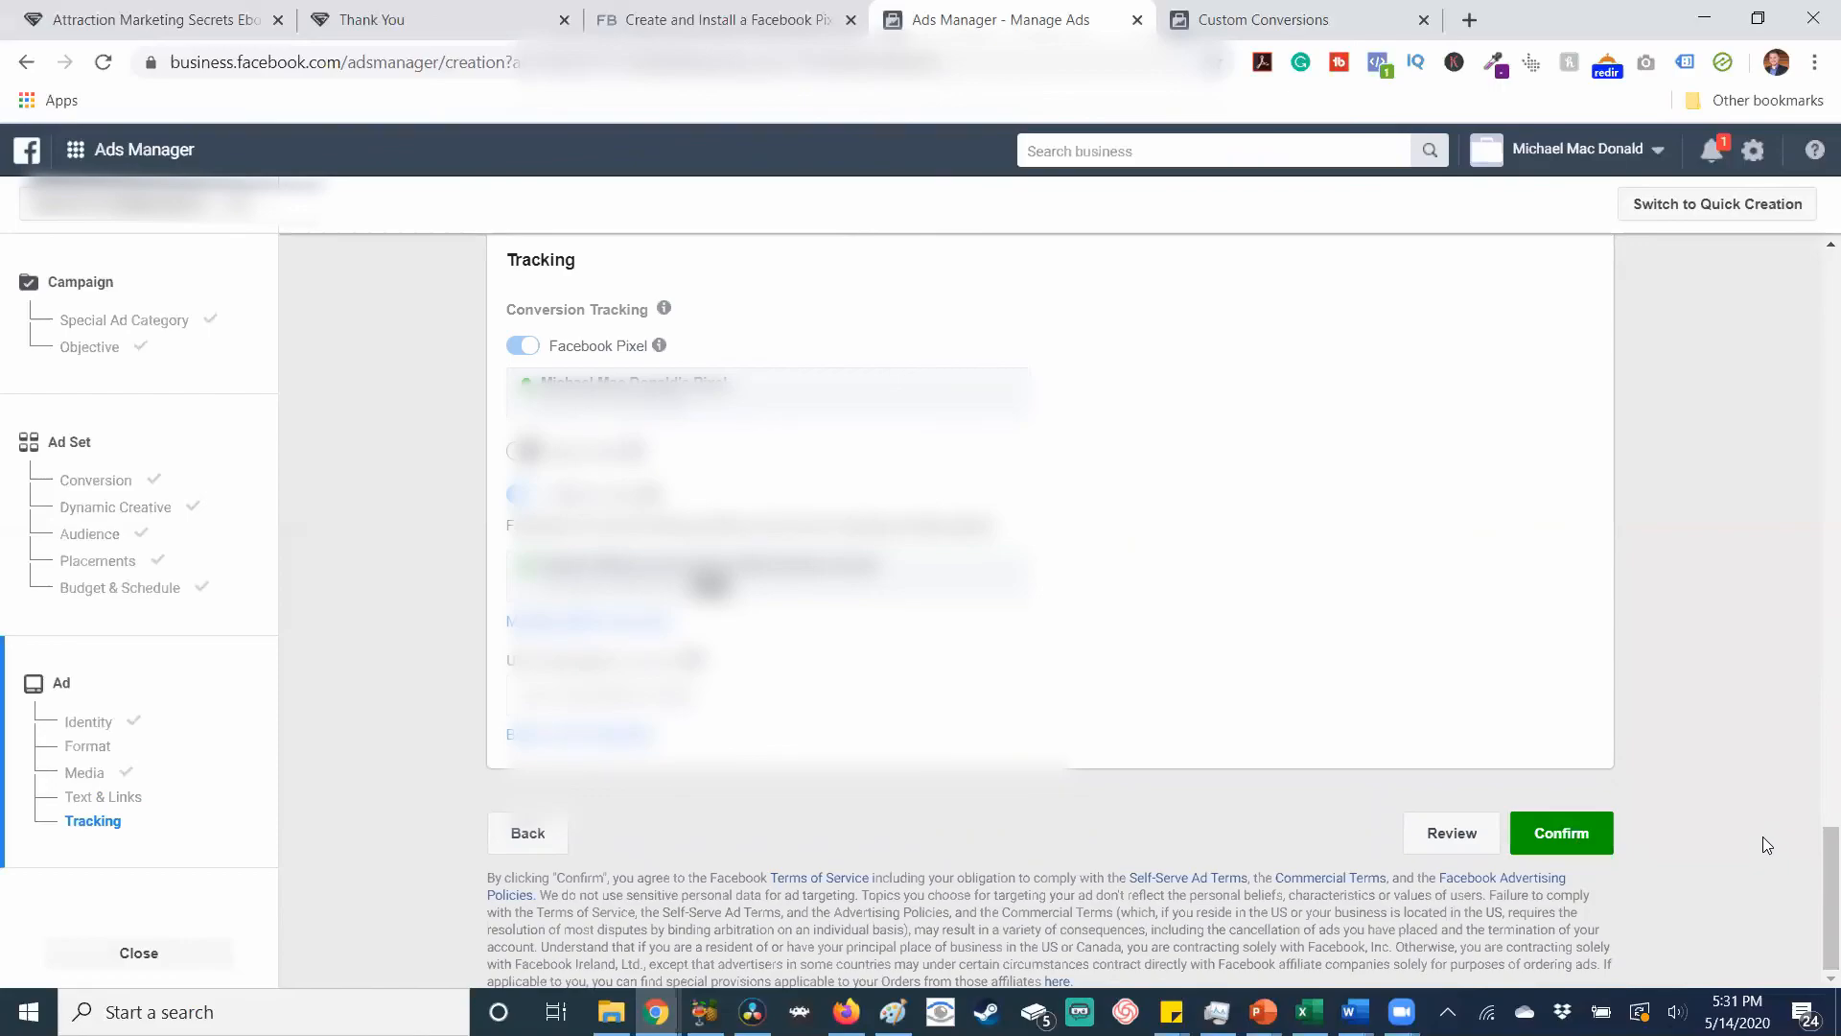